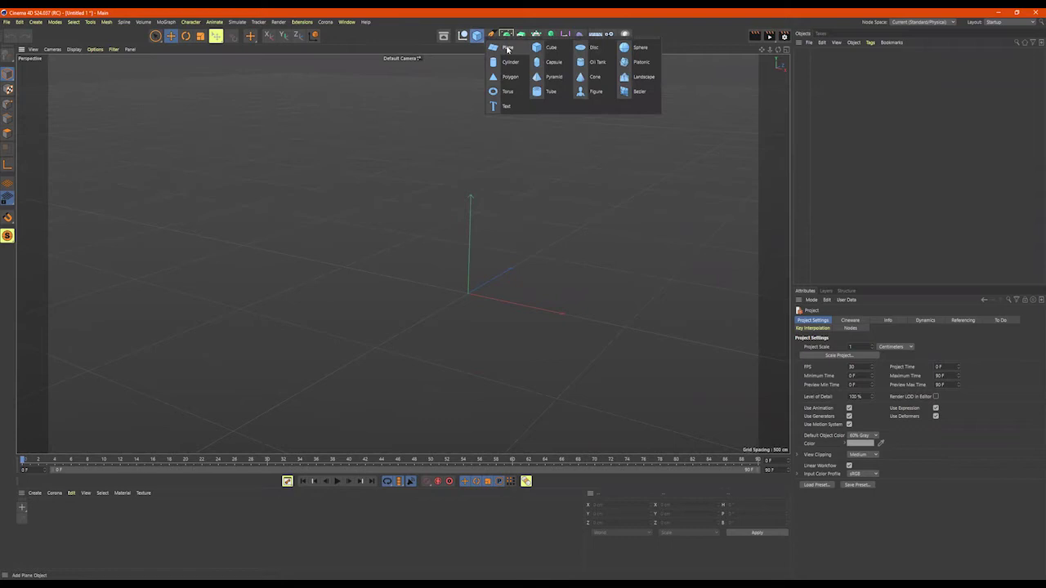
- Add a Plane primitive to the scene and display its segment lines over the shading
{"action": "scroll", "coordinate": [507, 329], "scroll_direction": "up", "scroll_amount": 5}
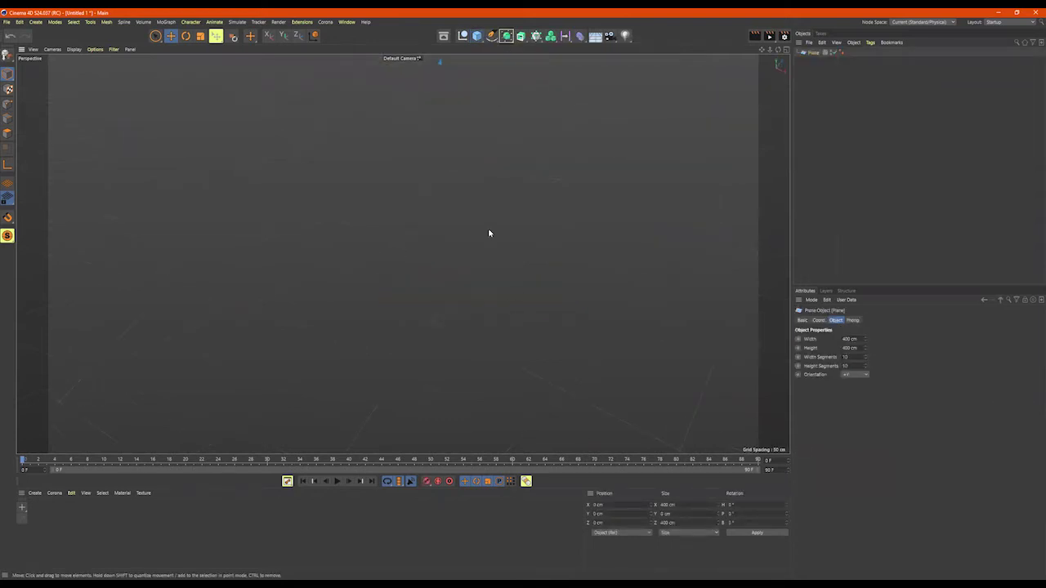
{"action": "scroll", "coordinate": [486, 224], "scroll_direction": "down", "scroll_amount": 6}
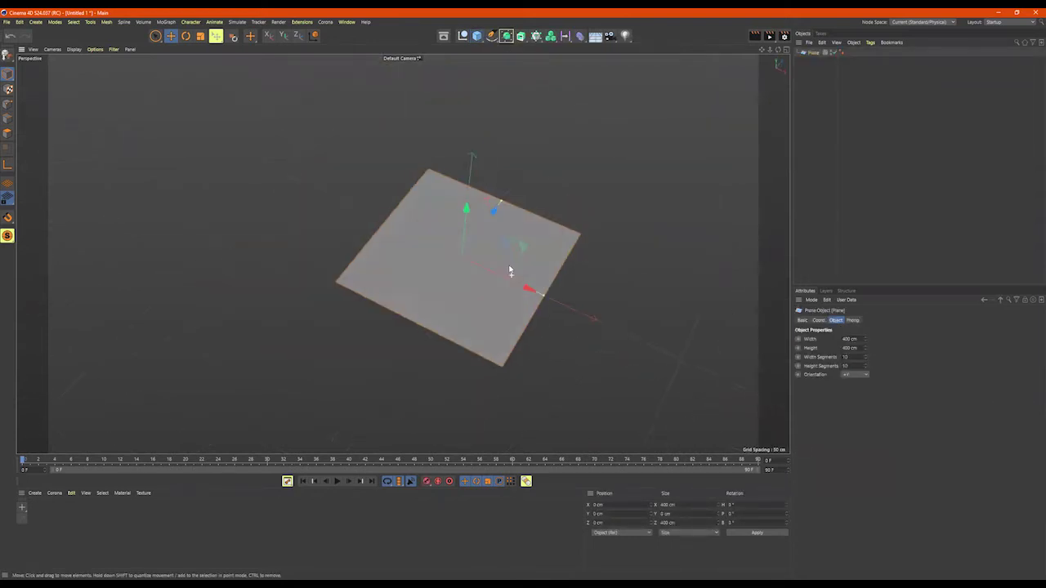
{"action": "key", "text": "n"}
{"action": "key", "text": "b"}
{"action": "mouse_move", "coordinate": [507, 297]}
{"action": "left_mouse_down", "text": "alt"}
{"action": "mouse_move", "coordinate": [494, 275]}
{"action": "mouse_move", "coordinate": [508, 274]}
{"action": "mouse_move", "coordinate": [496, 272]}
{"action": "left_mouse_up", "text": "alt"}
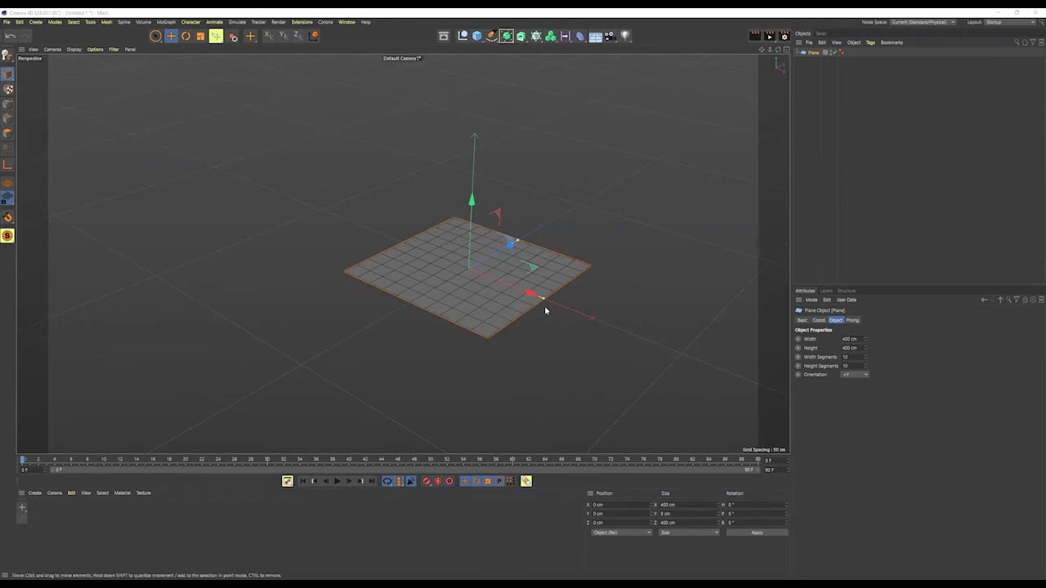
- Widen the plane along X to about 566 cm
{"action": "left_click_drag", "start_coordinate": [492, 266], "coordinate": [483, 273], "text": "alt"}
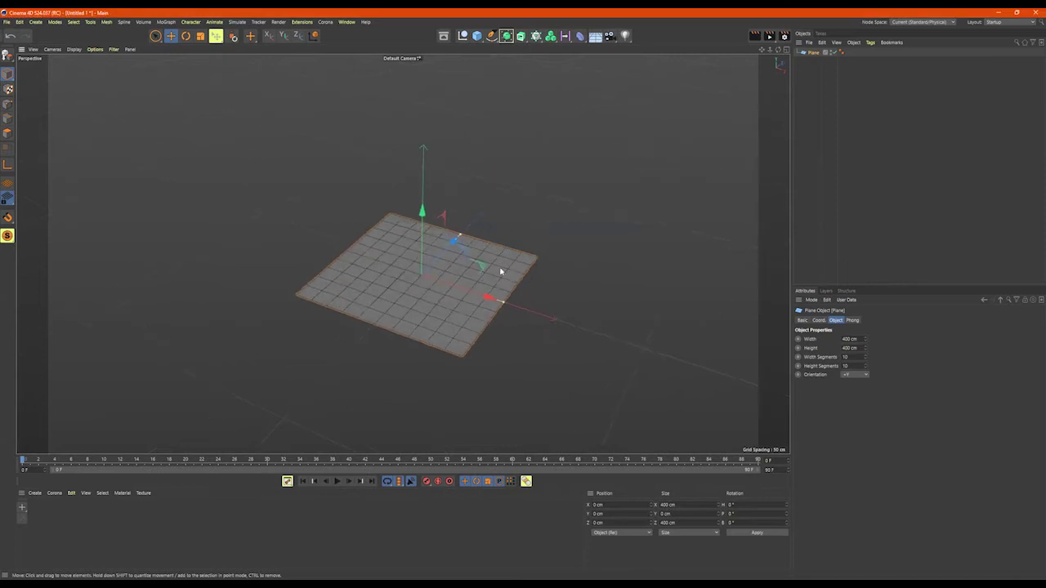
{"action": "right_click_drag", "start_coordinate": [483, 273], "coordinate": [505, 276], "text": "alt"}
{"action": "left_click_drag", "start_coordinate": [505, 276], "coordinate": [547, 330], "text": "alt"}
{"action": "middle_click_drag", "start_coordinate": [548, 255], "coordinate": [507, 201], "text": "alt"}
{"action": "mouse_move", "coordinate": [516, 237]}
{"action": "left_mouse_down", "text": "alt"}
{"action": "mouse_move", "coordinate": [537, 255]}
{"action": "mouse_move", "coordinate": [527, 244]}
{"action": "left_mouse_up", "text": "alt"}
{"action": "middle_click_drag", "start_coordinate": [527, 243], "coordinate": [542, 264], "text": "alt"}
{"action": "left_click_drag", "start_coordinate": [542, 263], "coordinate": [542, 267], "text": "alt"}
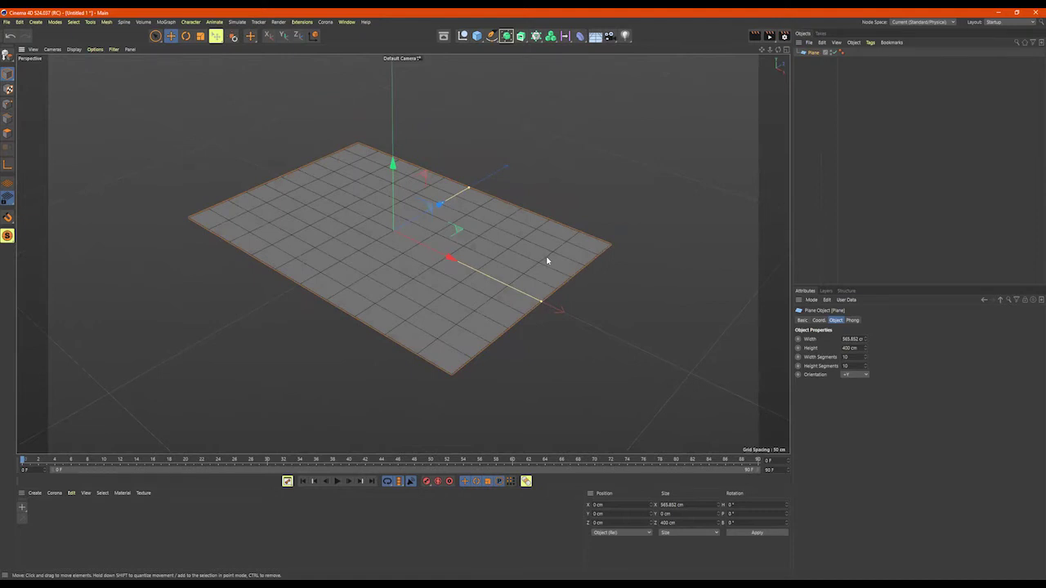
- Convert the plane to an editable polygon object and select all edges along its long front border
{"action": "key", "text": "c"}
{"action": "left_click", "coordinate": [8, 118]}
{"action": "left_click_drag", "start_coordinate": [279, 292], "coordinate": [245, 269], "text": "alt"}
{"action": "left_click", "coordinate": [192, 234]}
{"action": "double_click", "coordinate": [389, 338]}
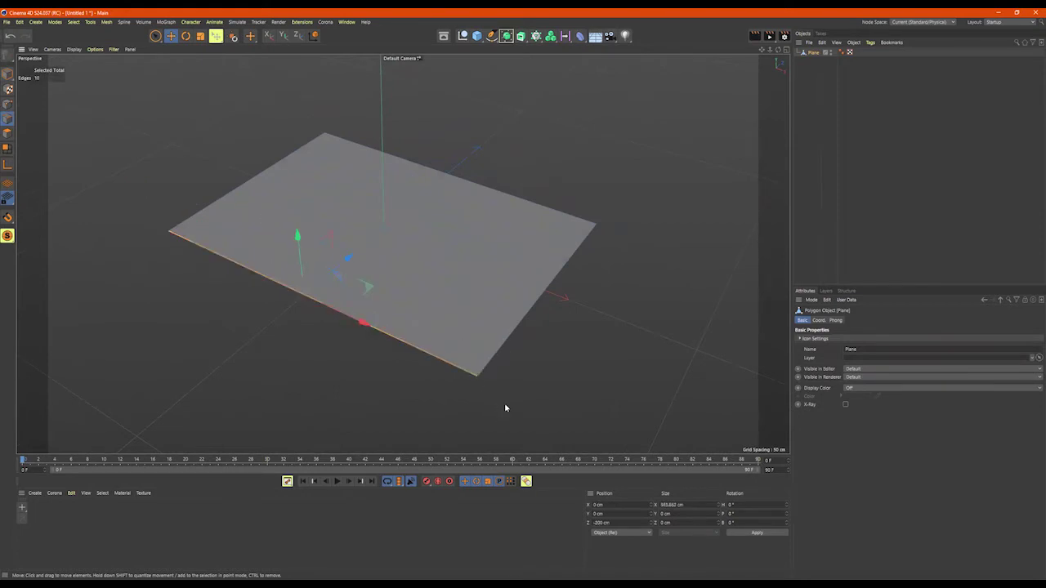
- Try extruding the plane's long front border edges outward, then undo it
{"action": "left_click", "coordinate": [180, 238]}
{"action": "left_click", "coordinate": [458, 370], "text": "shift"}
{"action": "double_click", "coordinate": [458, 369]}
{"action": "left_click_drag", "start_coordinate": [505, 404], "coordinate": [449, 355], "text": "ctrl"}
{"action": "key", "text": "ctrl+z"}
- Reduce the long-border selection to four edges with Rectangle Selection and try pulling them outward, then undo the pull
{"action": "left_click_drag", "start_coordinate": [154, 36], "coordinate": [192, 63]}
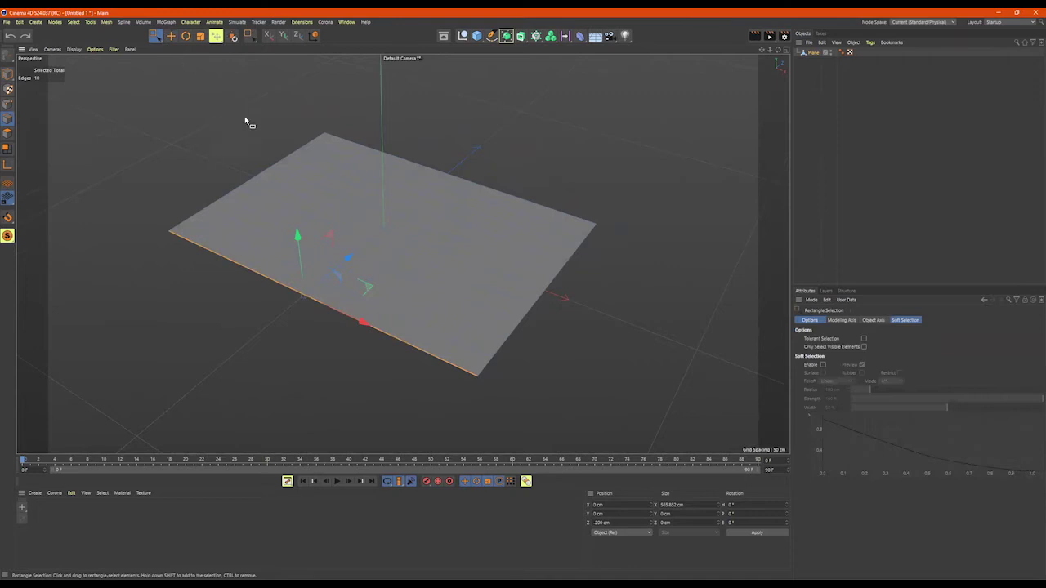
{"action": "left_click_drag", "start_coordinate": [382, 317], "coordinate": [520, 405], "text": "ctrl"}
{"action": "key", "text": "ctrl+z"}
{"action": "left_click_drag", "start_coordinate": [129, 205], "coordinate": [356, 350], "text": "ctrl"}
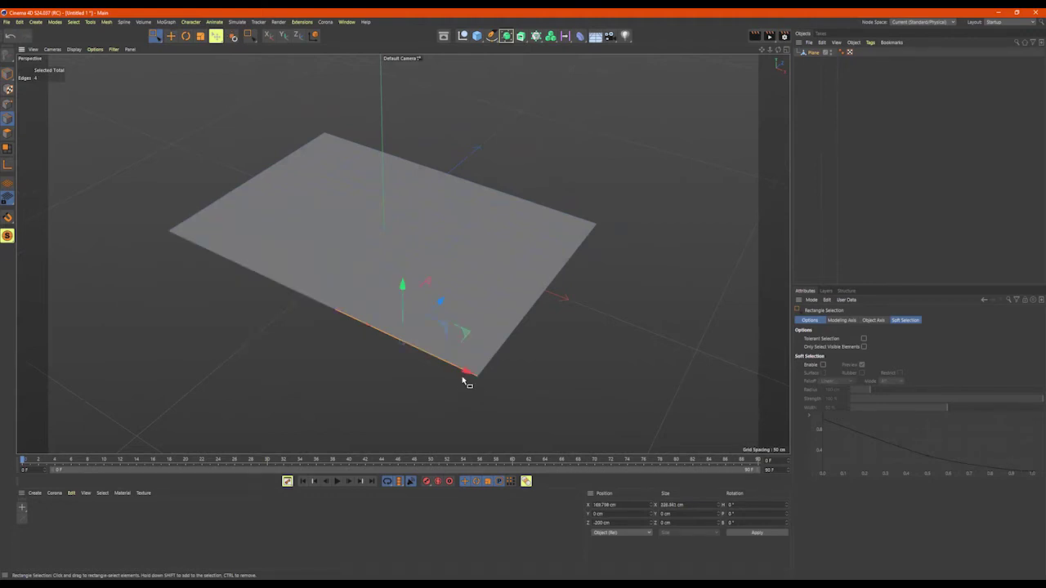
{"action": "right_click", "coordinate": [493, 372]}
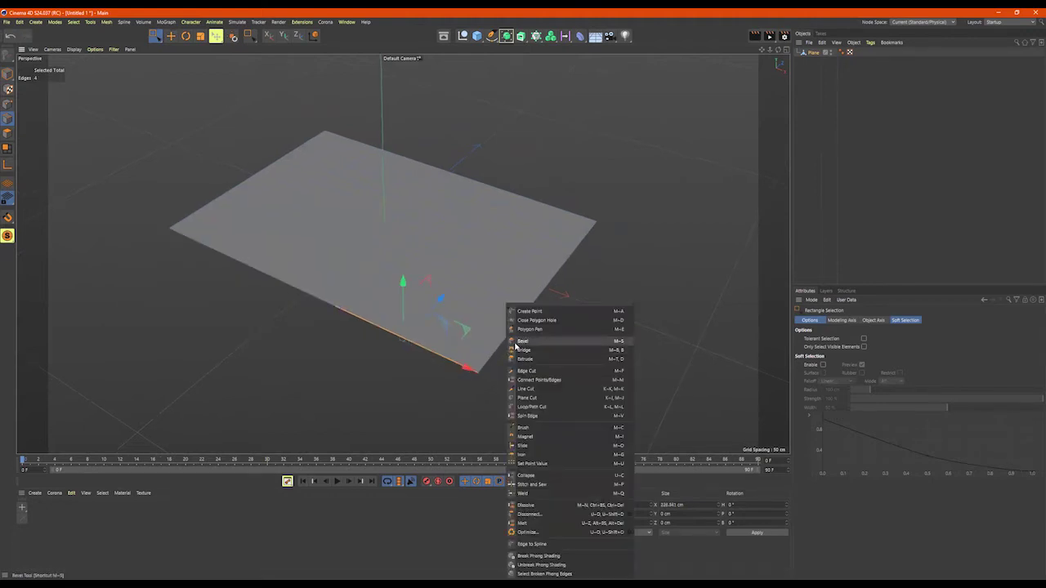
{"action": "left_click_drag", "start_coordinate": [441, 302], "coordinate": [420, 367]}
{"action": "key", "text": "ctrl+z"}
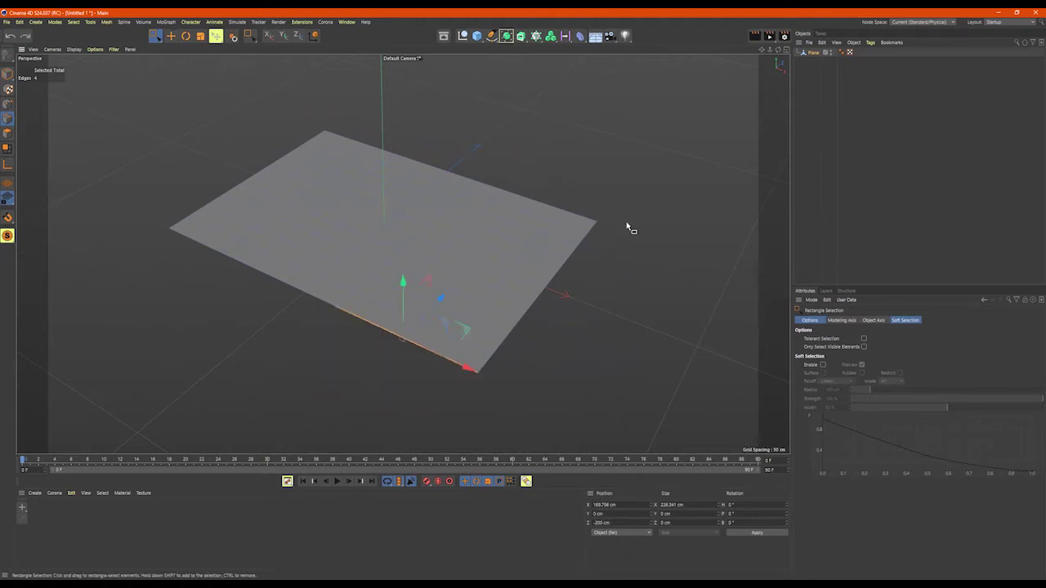
- Select border edges at the plane's short end with Rectangle Selection, removing the interior edges from the selection
{"action": "left_click_drag", "start_coordinate": [650, 221], "coordinate": [517, 342]}
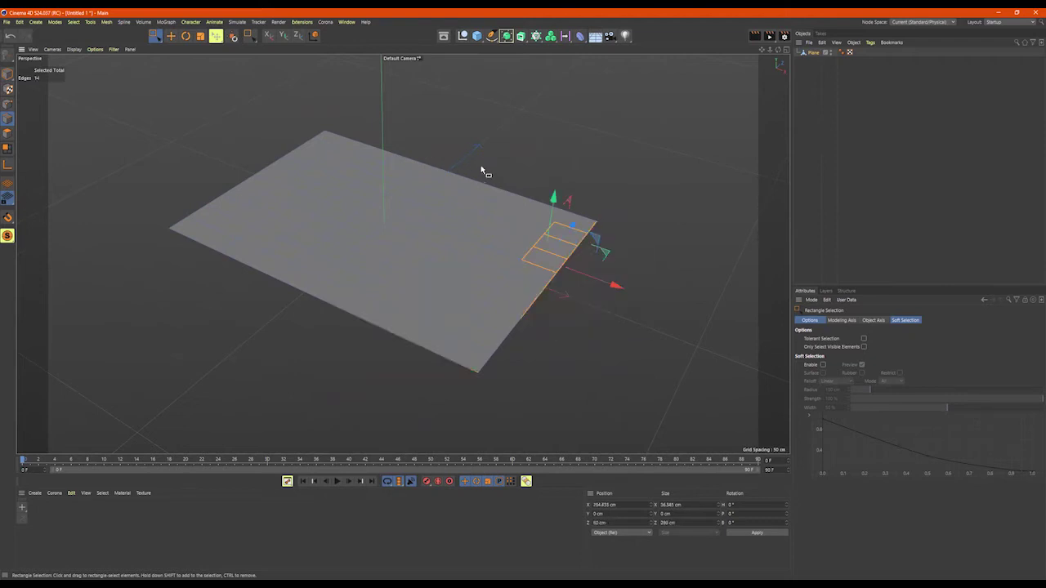
{"action": "left_click_drag", "start_coordinate": [417, 155], "coordinate": [552, 275], "text": "ctrl"}
{"action": "left_click_drag", "start_coordinate": [567, 179], "coordinate": [539, 243], "text": "ctrl"}
{"action": "left_click_drag", "start_coordinate": [605, 253], "coordinate": [577, 317], "text": "alt"}
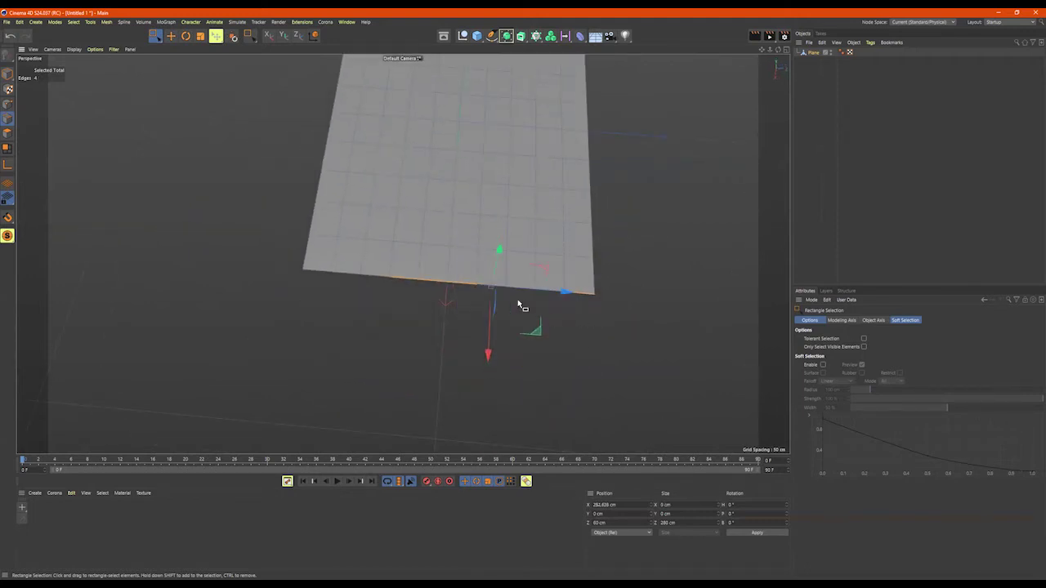
- Select six adjacent border edges from one corner of the plane's short end with Live Selection
{"action": "left_click", "coordinate": [323, 276]}
{"action": "left_click", "coordinate": [157, 38]}
{"action": "left_click", "coordinate": [309, 270]}
{"action": "left_click", "coordinate": [586, 294], "text": "shift"}
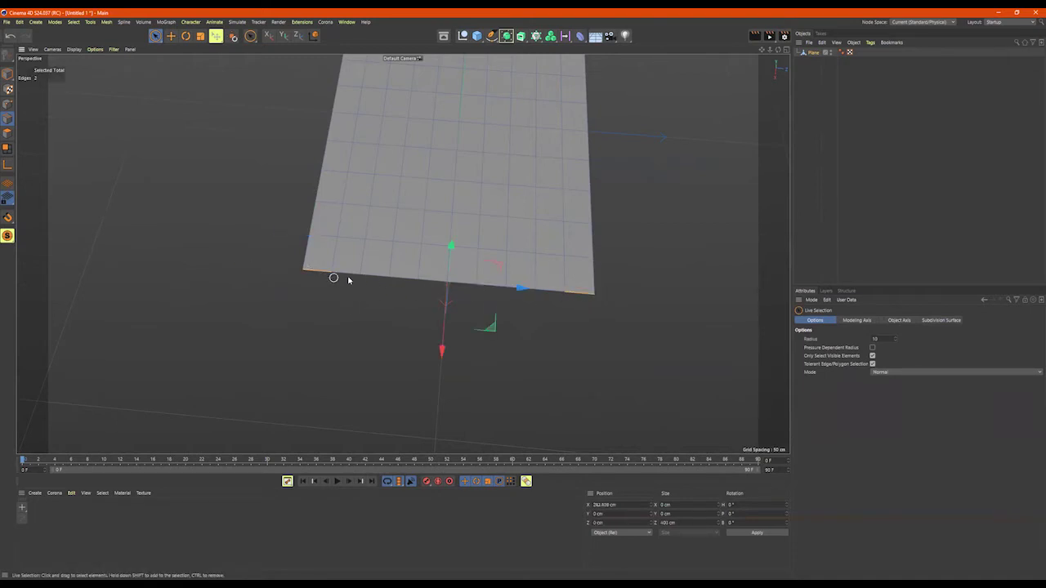
{"action": "left_click", "coordinate": [615, 324]}
{"action": "left_click_drag", "start_coordinate": [583, 295], "coordinate": [421, 286]}
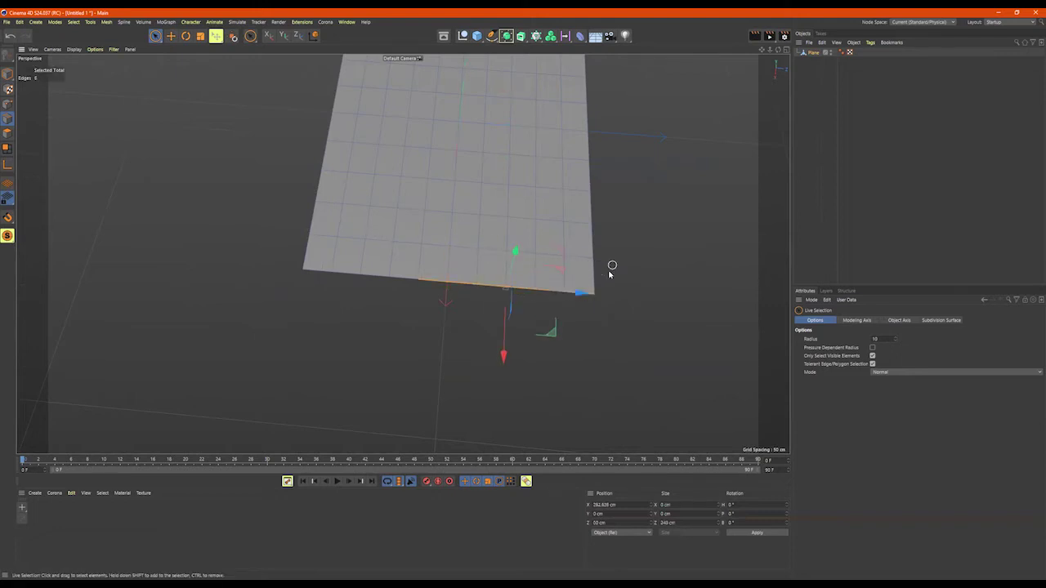
- Extrude the six selected edges outward about 90 cm along X and return to Model mode
{"action": "left_click_drag", "start_coordinate": [577, 338], "coordinate": [604, 313], "text": "alt"}
{"action": "left_click_drag", "start_coordinate": [485, 283], "coordinate": [518, 237], "text": "alt"}
{"action": "left_click", "coordinate": [6, 74]}
{"action": "middle_click_drag", "start_coordinate": [453, 237], "coordinate": [400, 247], "text": "alt"}
{"action": "left_click", "coordinate": [571, 185]}
{"action": "mouse_move", "coordinate": [573, 185]}
{"action": "left_mouse_down", "text": "alt"}
{"action": "mouse_move", "coordinate": [580, 197]}
{"action": "mouse_move", "coordinate": [573, 191]}
{"action": "left_mouse_up", "text": "alt"}
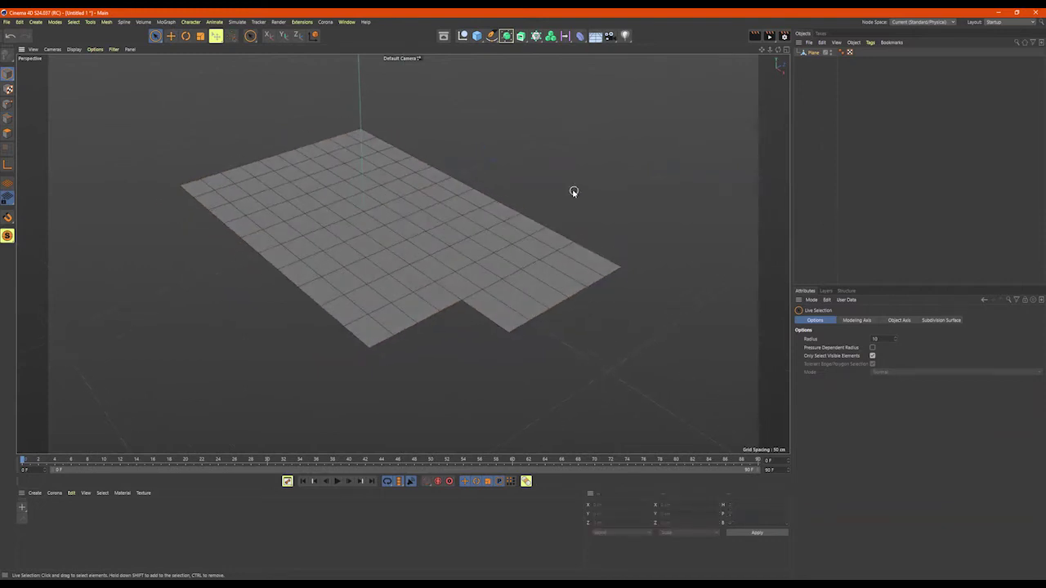
{"action": "left_click", "coordinate": [494, 244]}
{"action": "right_click", "coordinate": [498, 244]}
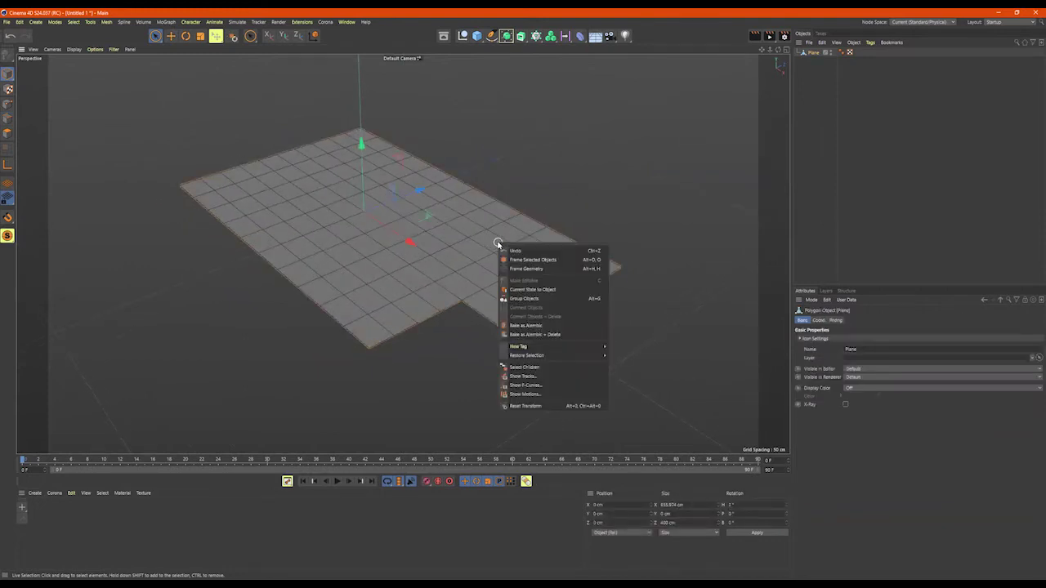
{"action": "left_click", "coordinate": [362, 234]}
{"action": "left_click", "coordinate": [8, 120]}
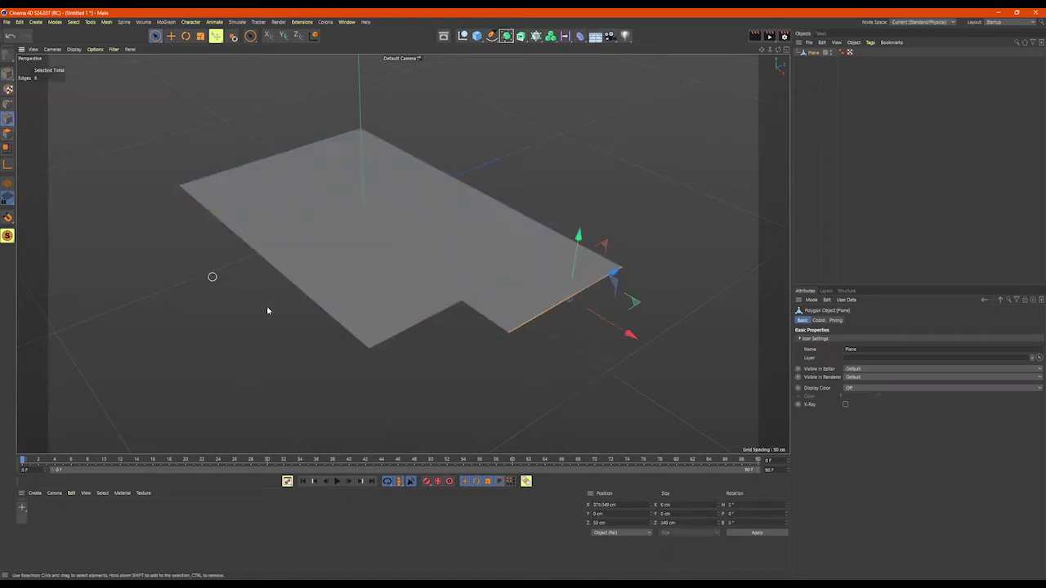
{"action": "right_click", "coordinate": [542, 146]}
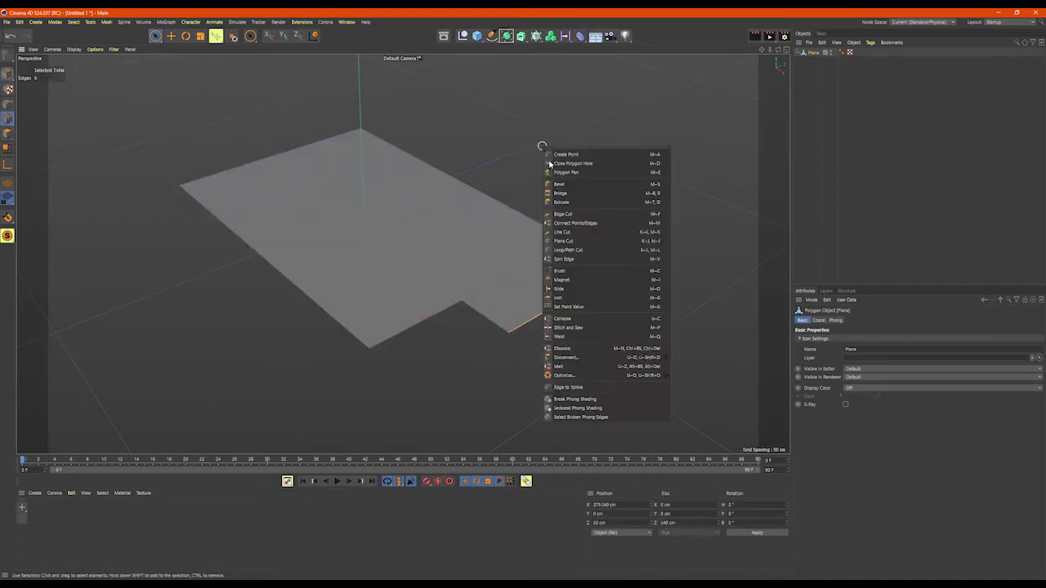
{"action": "left_click", "coordinate": [570, 204]}
{"action": "left_click_drag", "start_coordinate": [518, 210], "coordinate": [541, 181], "text": "alt"}
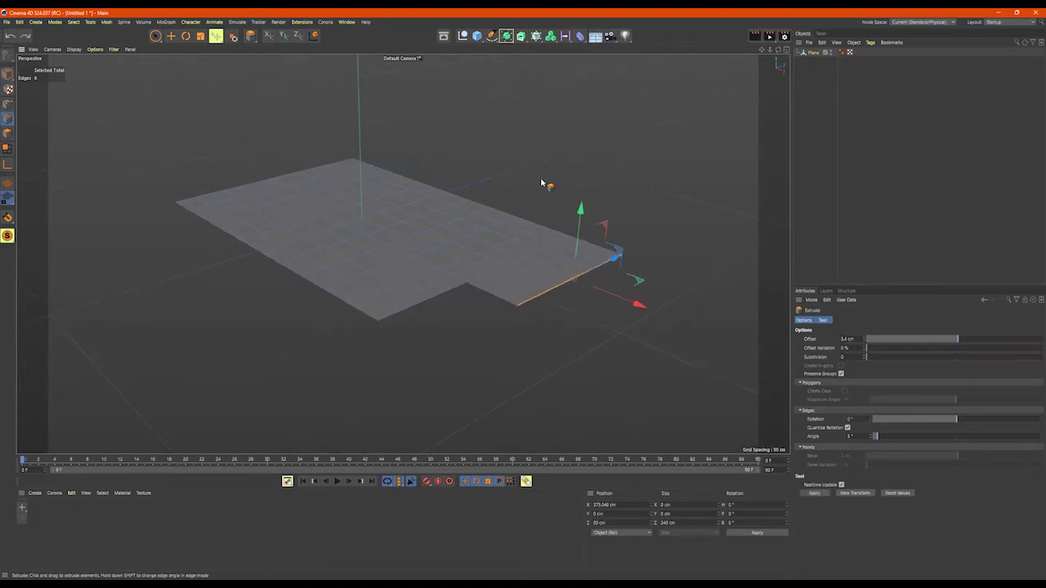
- Extrude all the plane's polygons by about -18.6 cm with Create Caps enabled to form a closed slab
{"action": "left_click", "coordinate": [7, 133]}
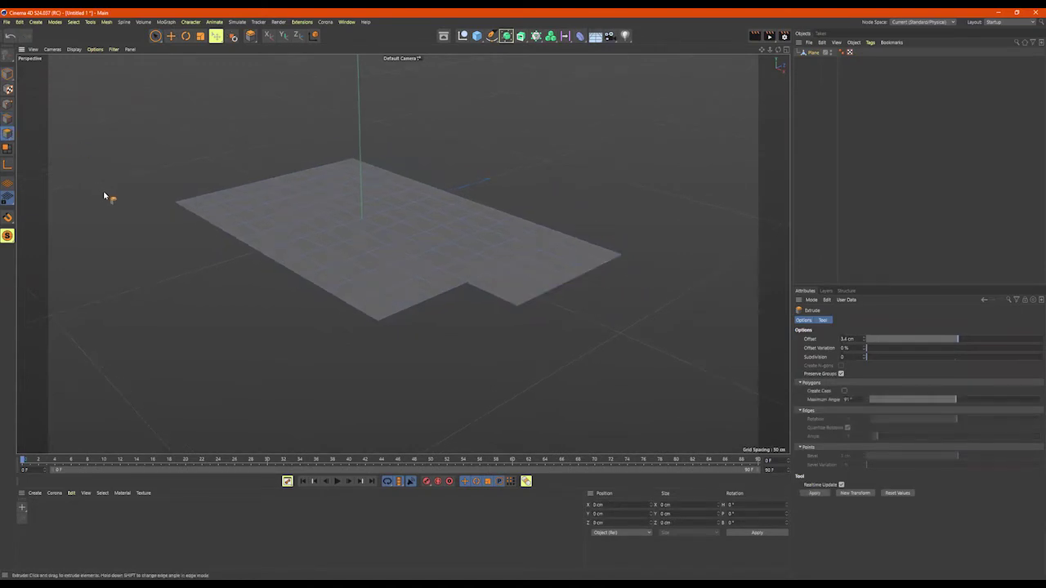
{"action": "key", "text": "space"}
{"action": "right_click", "coordinate": [408, 145]}
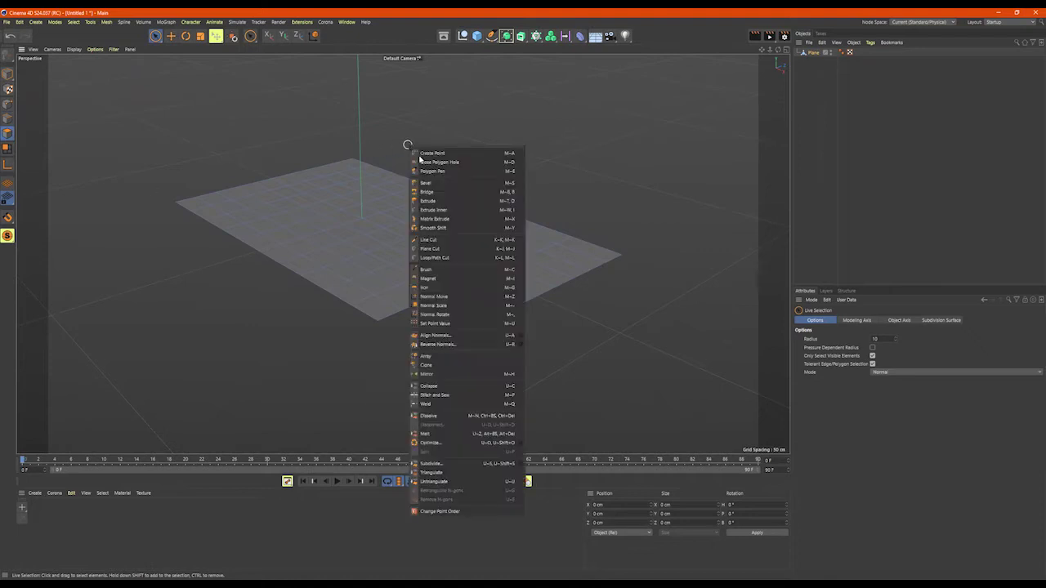
{"action": "left_click", "coordinate": [444, 206]}
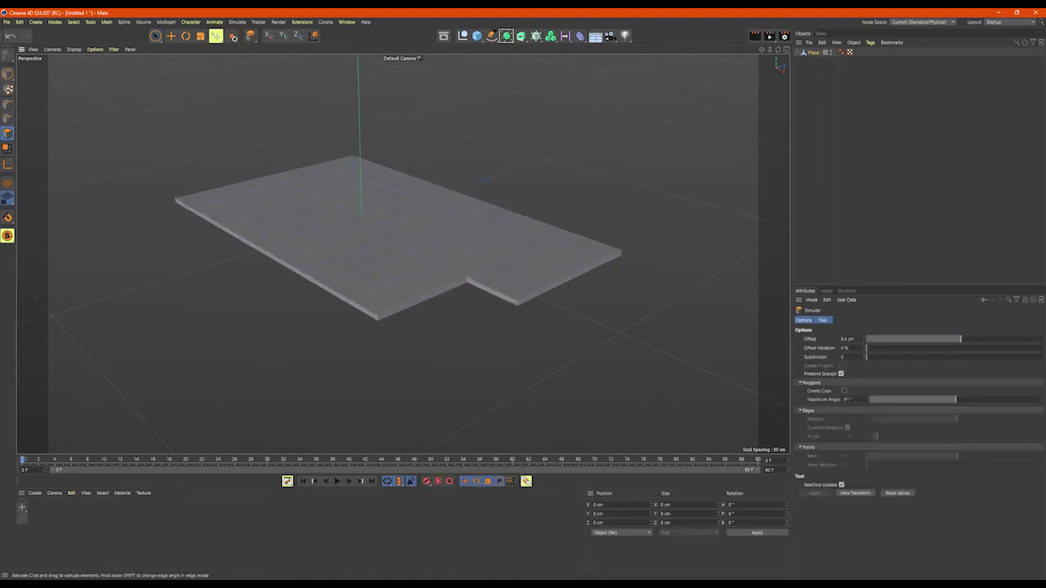
{"action": "left_click_drag", "start_coordinate": [433, 214], "coordinate": [428, 214]}
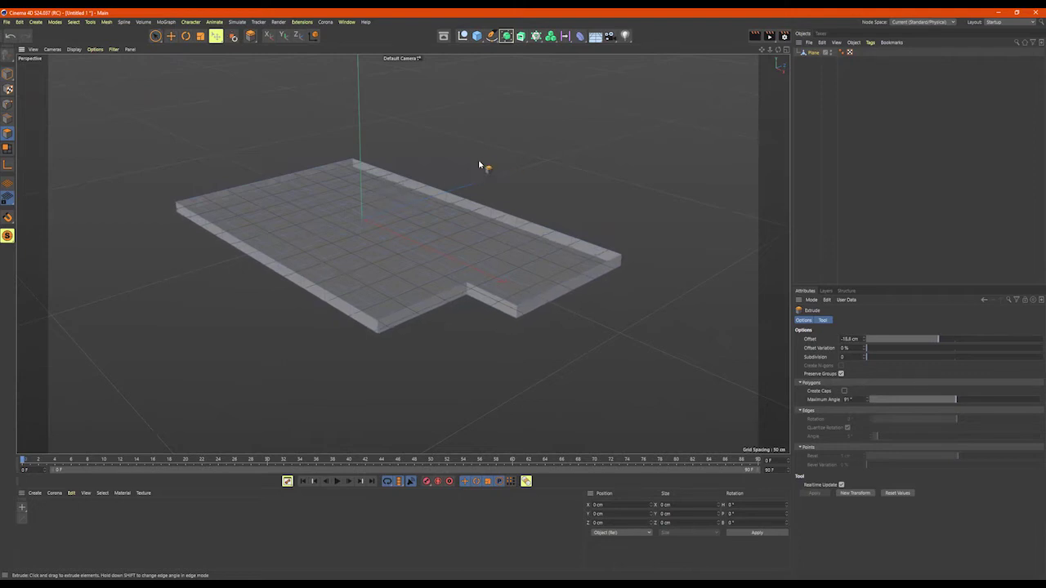
{"action": "scroll", "coordinate": [470, 173], "scroll_direction": "up", "scroll_amount": 3}
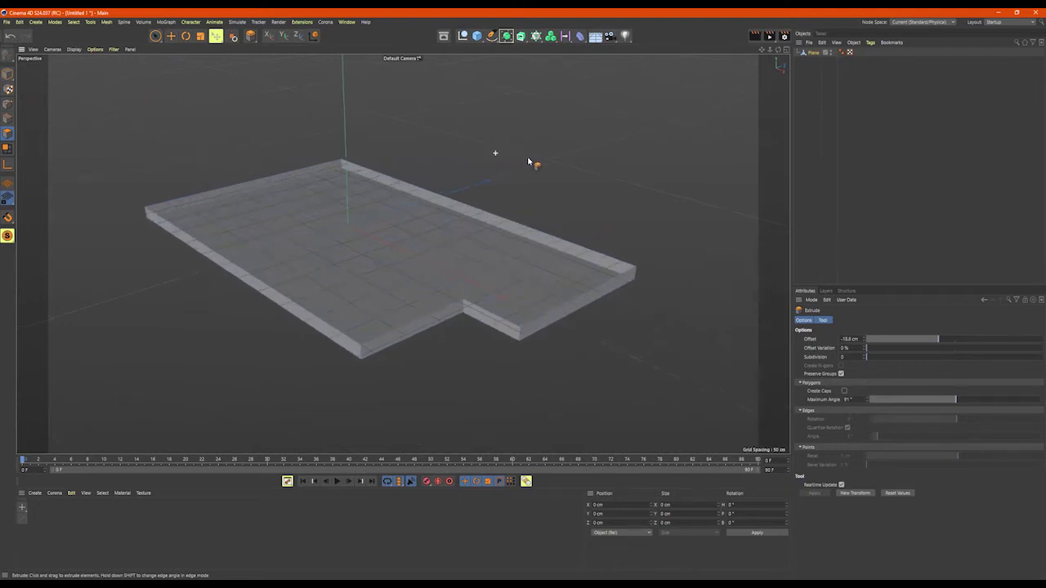
{"action": "left_click", "coordinate": [843, 393]}
{"action": "mouse_move", "coordinate": [548, 212]}
{"action": "left_mouse_down", "text": "alt"}
{"action": "mouse_move", "coordinate": [570, 192]}
{"action": "mouse_move", "coordinate": [547, 212]}
{"action": "left_mouse_up", "text": "alt"}
{"action": "key", "text": "space"}
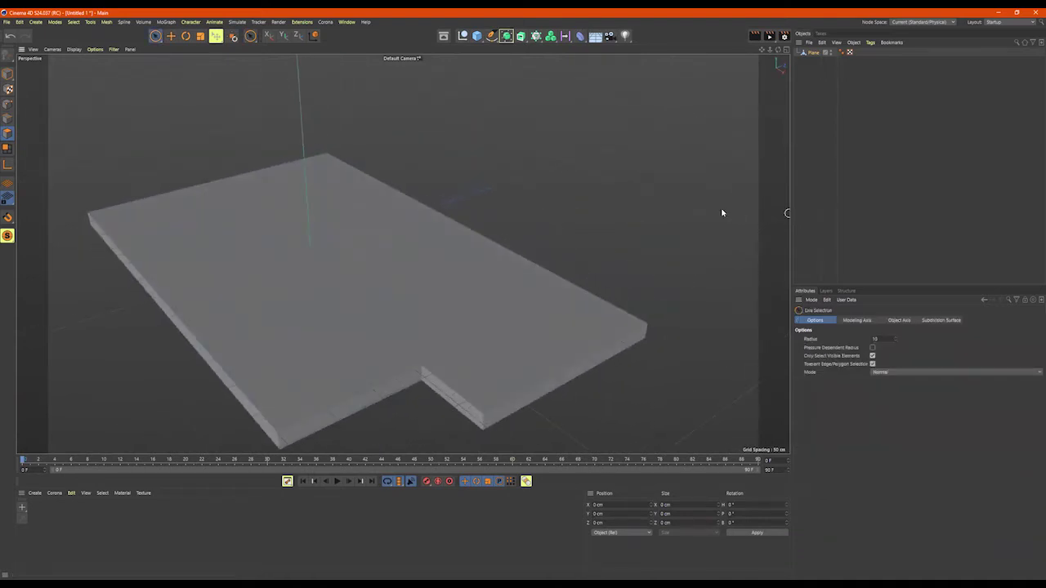
- Return to Model mode and deselect the slab
{"action": "scroll", "coordinate": [446, 191], "scroll_direction": "down", "scroll_amount": 5}
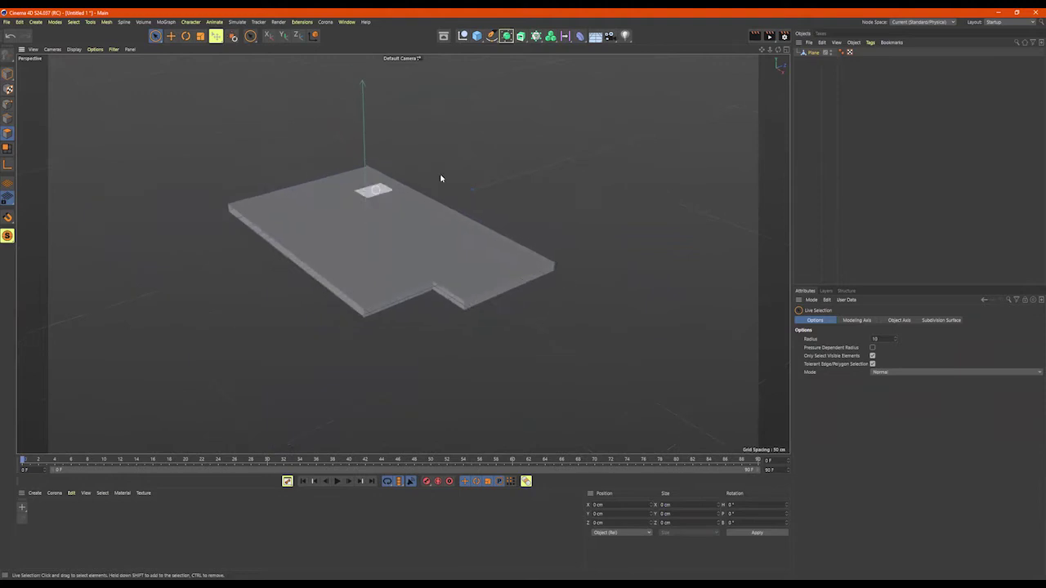
{"action": "left_click_drag", "start_coordinate": [451, 180], "coordinate": [562, 228], "text": "alt"}
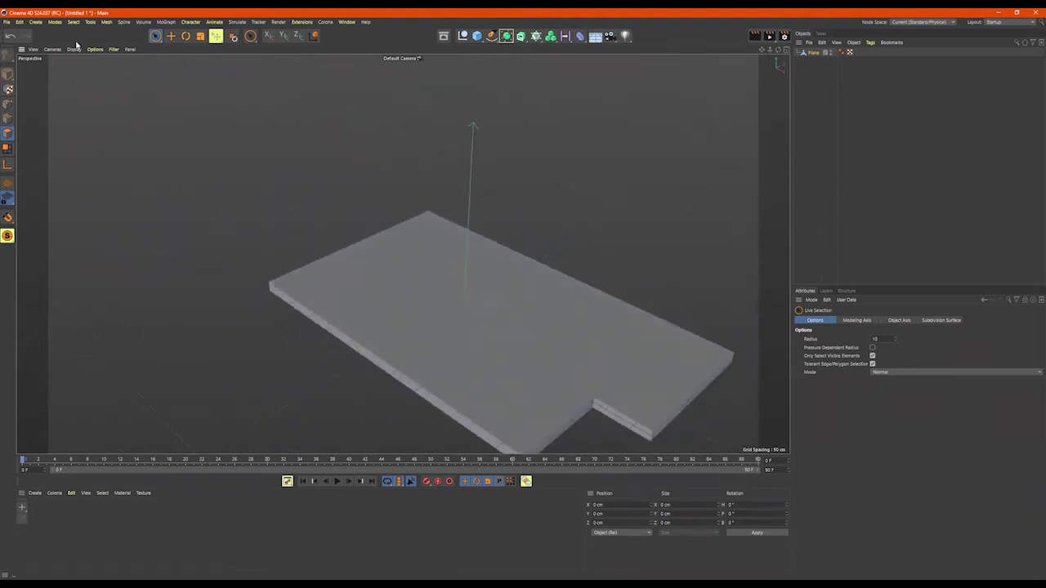
{"action": "left_click", "coordinate": [8, 77]}
{"action": "left_click", "coordinate": [40, 87]}
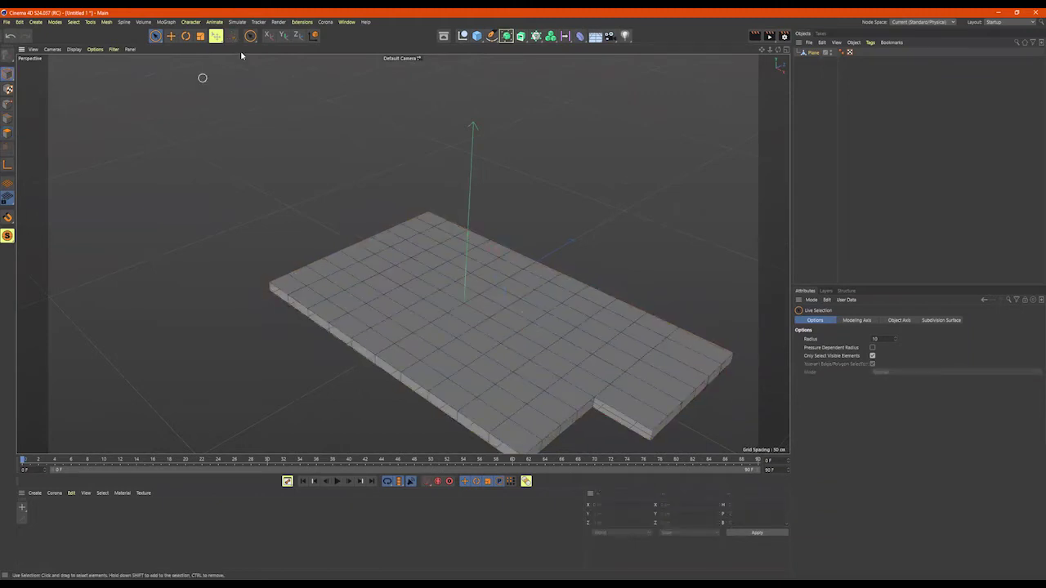
- Try a cube thinned to about 15 cm in X as an upright panel beyond the slab's end, then delete it
{"action": "left_click", "coordinate": [478, 37]}
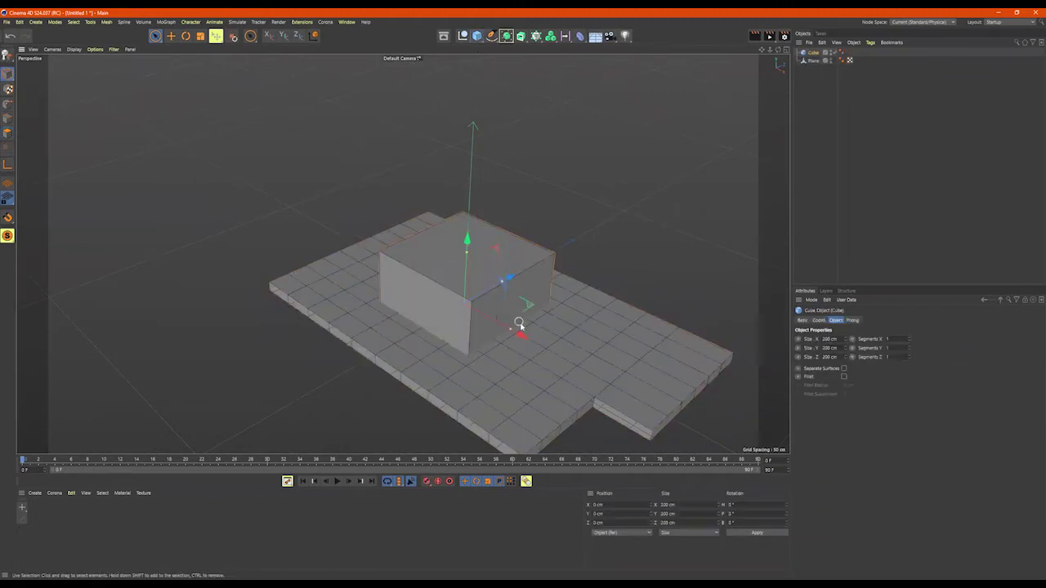
{"action": "left_click_drag", "start_coordinate": [510, 331], "coordinate": [468, 307]}
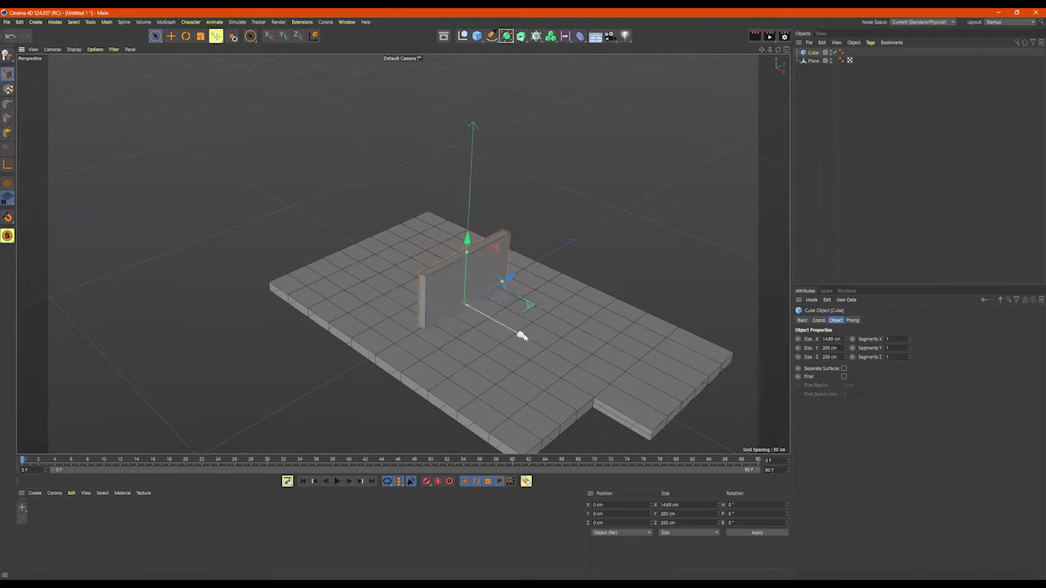
{"action": "left_click_drag", "start_coordinate": [523, 337], "coordinate": [346, 228]}
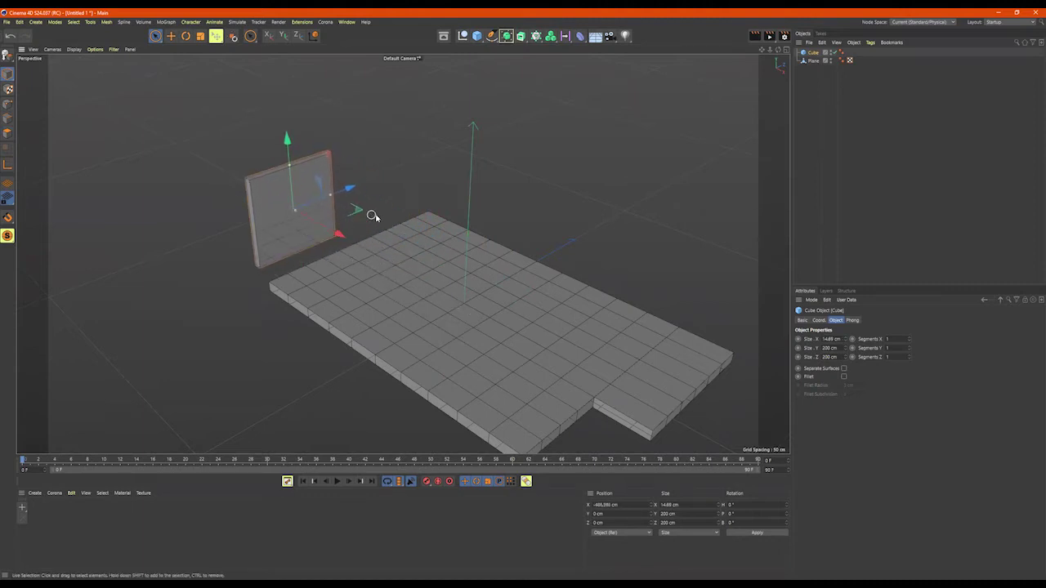
{"action": "key", "text": "Delete"}
- Duplicate the slab to about -715 cm along X and rotate the copy upright with a 90° bank
{"action": "left_click", "coordinate": [475, 289]}
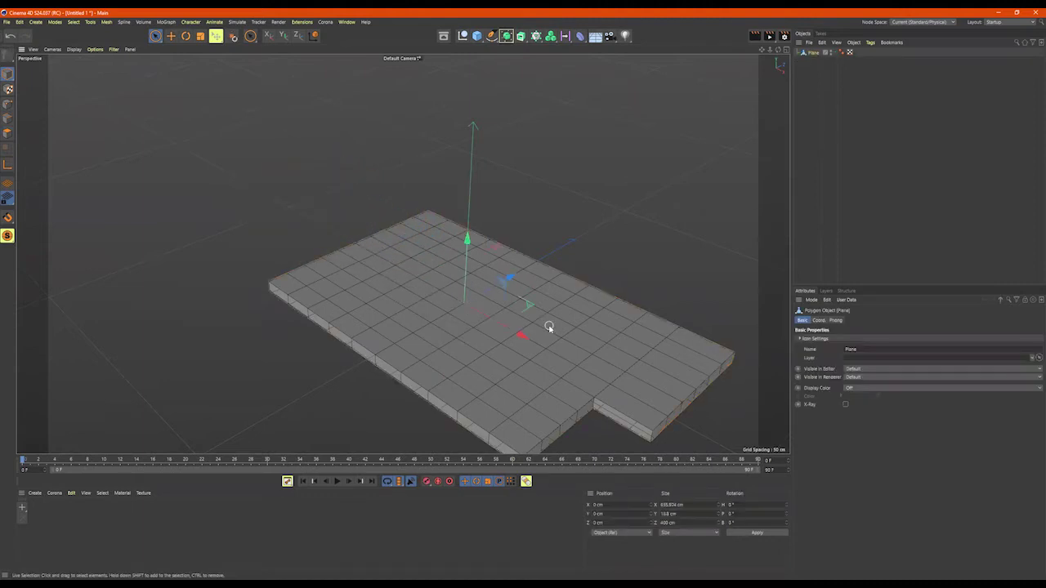
{"action": "left_click_drag", "start_coordinate": [523, 338], "coordinate": [416, 273], "text": "ctrl"}
{"action": "key", "text": "r"}
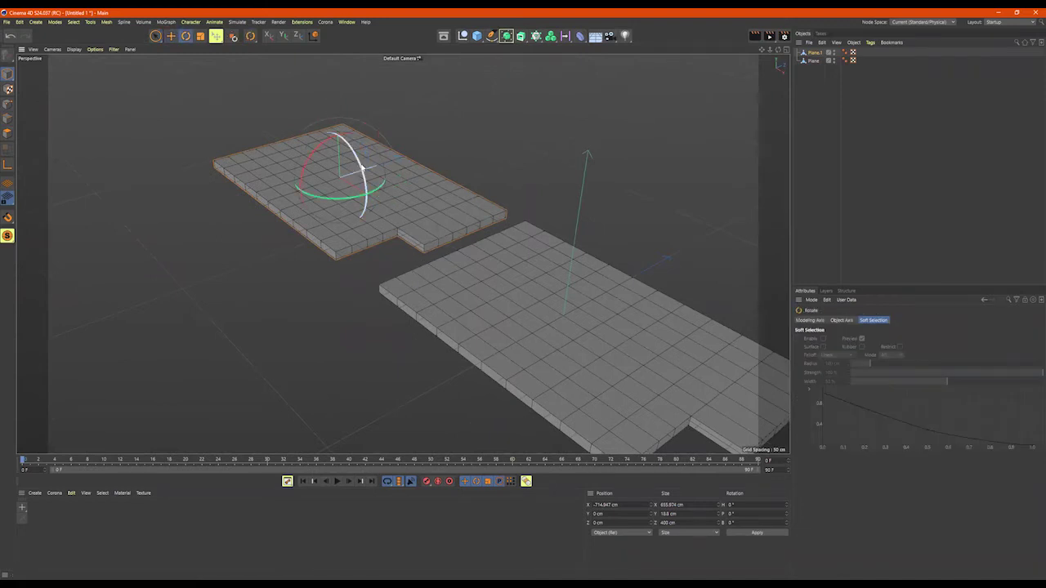
{"action": "left_click_drag", "start_coordinate": [363, 168], "coordinate": [402, 237]}
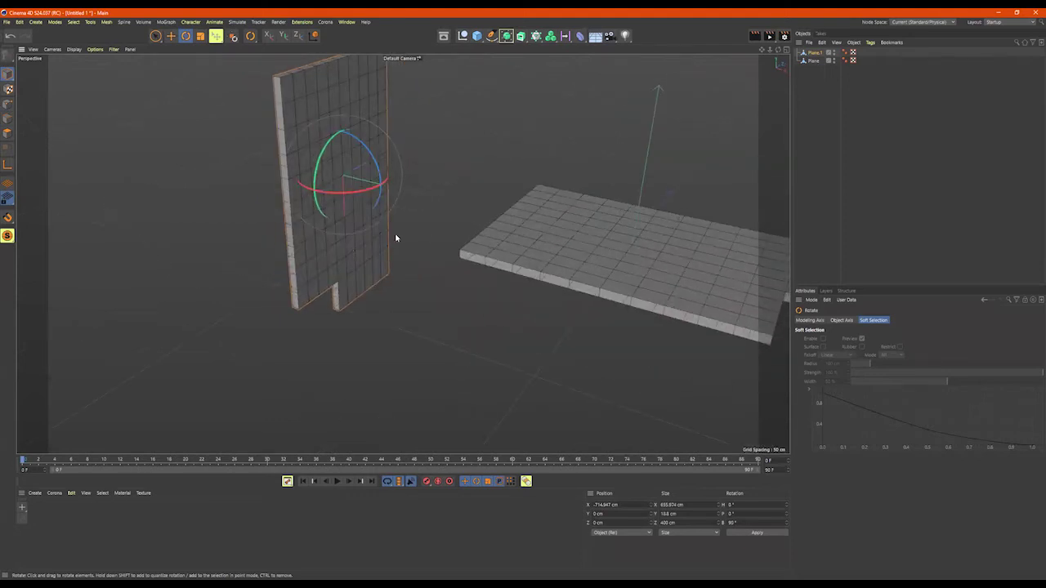
{"action": "key", "text": "e"}
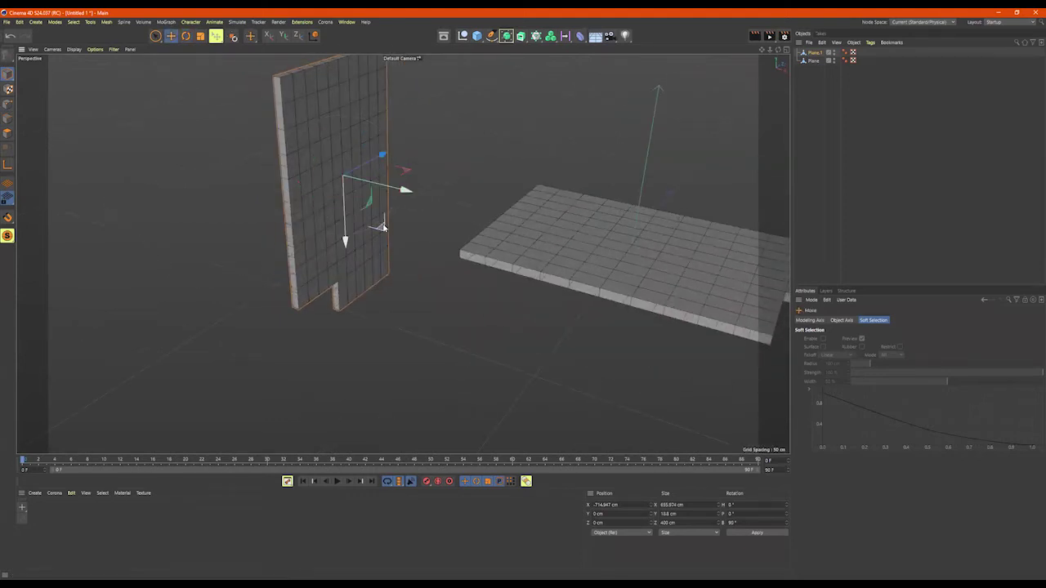
- Move the upright slab along X to about -283 cm so it meets the flat slab's end
{"action": "left_click_drag", "start_coordinate": [403, 192], "coordinate": [567, 178]}
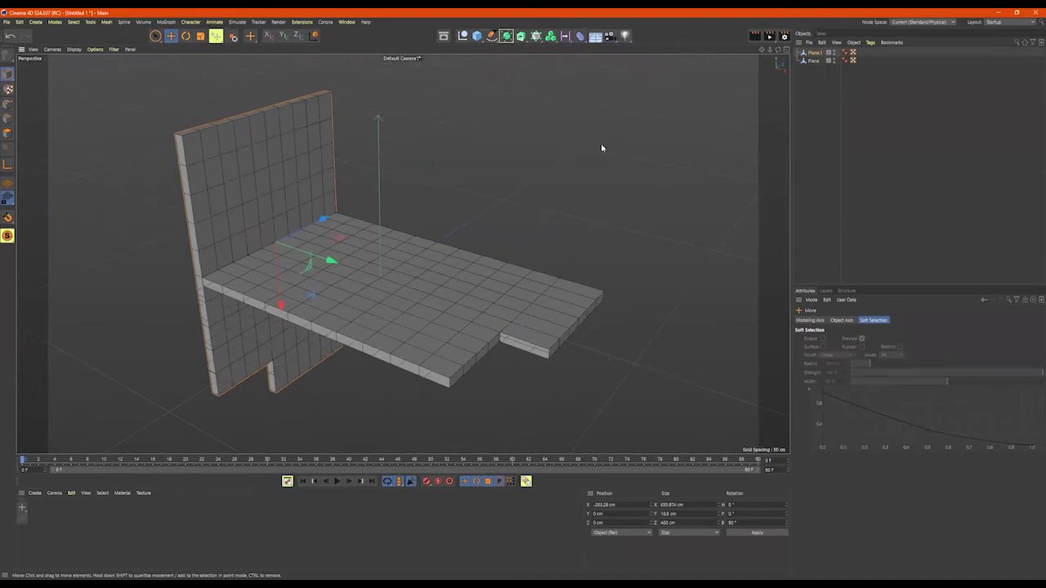
{"action": "left_click_drag", "start_coordinate": [407, 215], "coordinate": [443, 212], "text": "alt"}
- Add a camera and set its projection to Isometric
{"action": "left_click", "coordinate": [610, 36]}
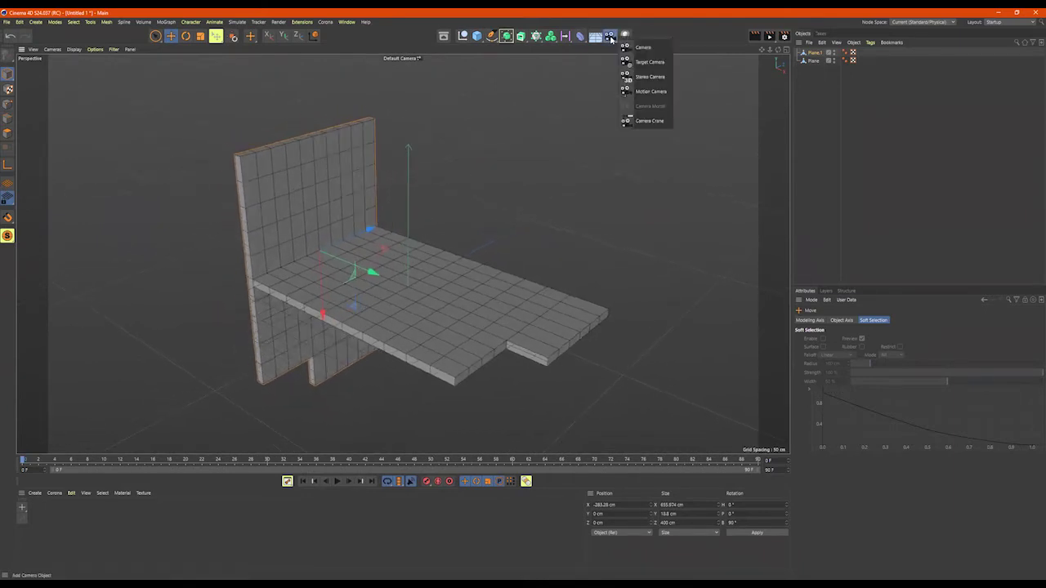
{"action": "left_click", "coordinate": [650, 51]}
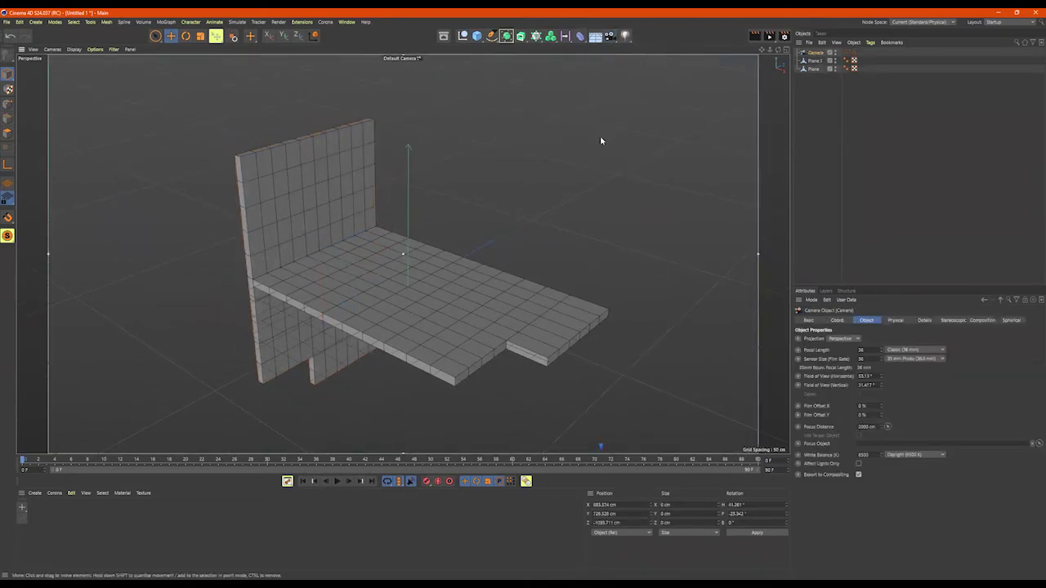
{"action": "left_click", "coordinate": [841, 339]}
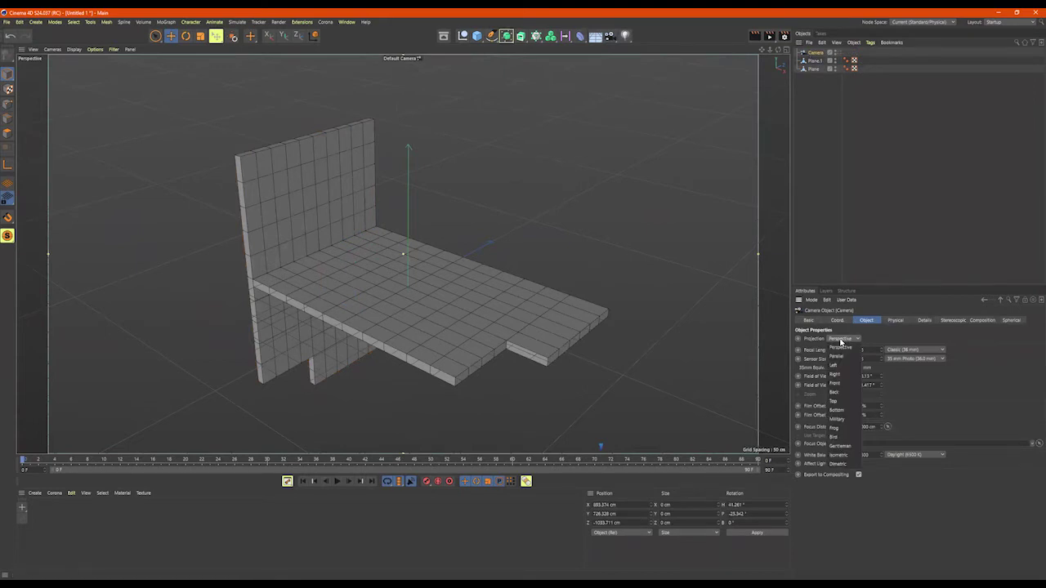
{"action": "left_click", "coordinate": [842, 338]}
{"action": "left_click", "coordinate": [848, 454]}
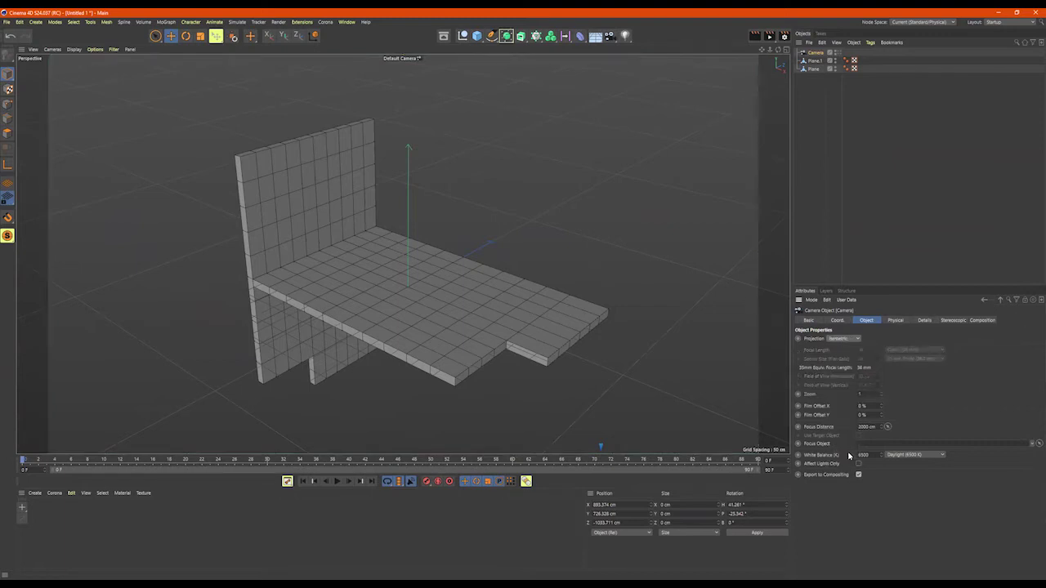
- Check where the camera sits relative to the slabs and look through it in the viewport
{"action": "middle_click_drag", "start_coordinate": [609, 270], "coordinate": [614, 276], "text": "alt"}
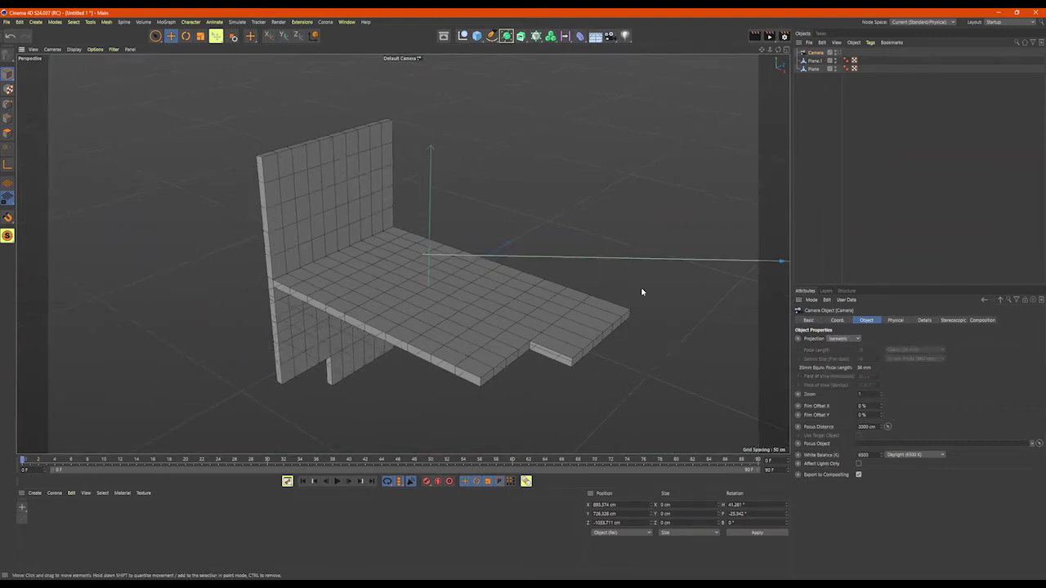
{"action": "scroll", "coordinate": [702, 305], "scroll_direction": "down", "scroll_amount": 3}
{"action": "middle_click_drag", "start_coordinate": [654, 303], "coordinate": [565, 292], "text": "alt"}
{"action": "left_click_drag", "start_coordinate": [566, 292], "coordinate": [590, 306], "text": "alt"}
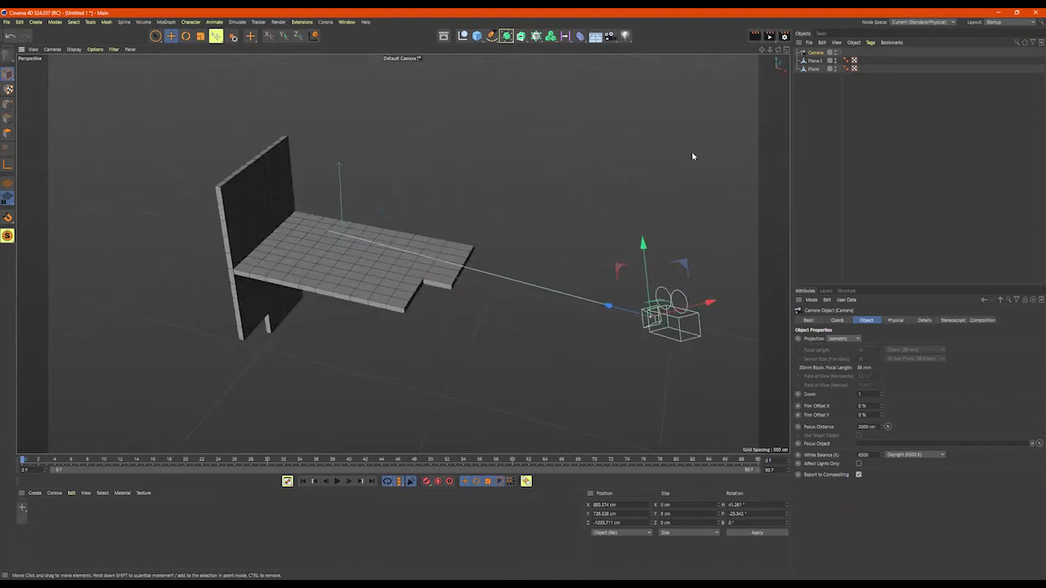
{"action": "left_click", "coordinate": [837, 53]}
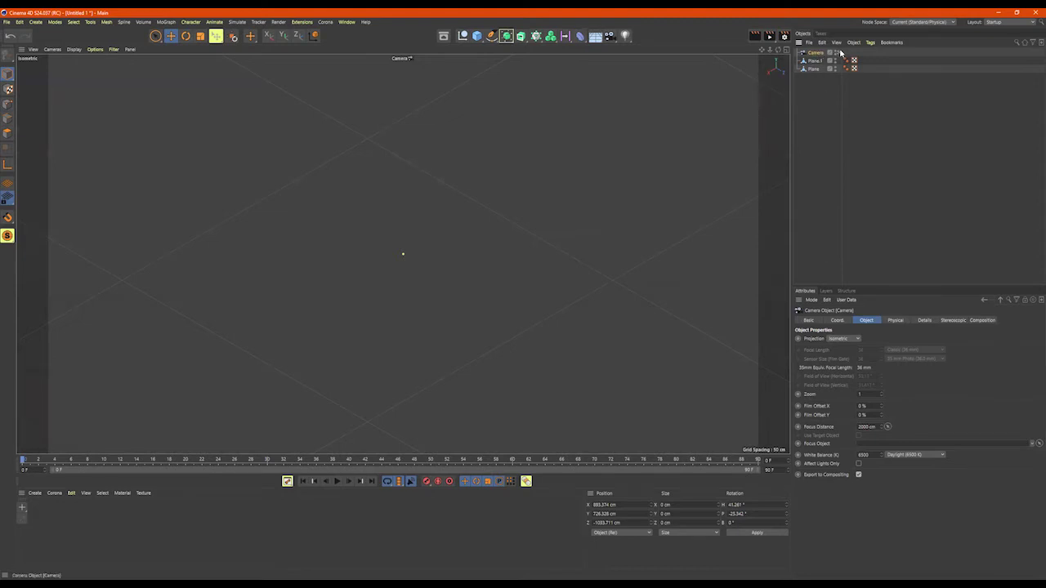
- Add a 200 cm cube at the origin, compare it with the camera's position from outside, and return to the camera view
{"action": "left_click", "coordinate": [483, 36]}
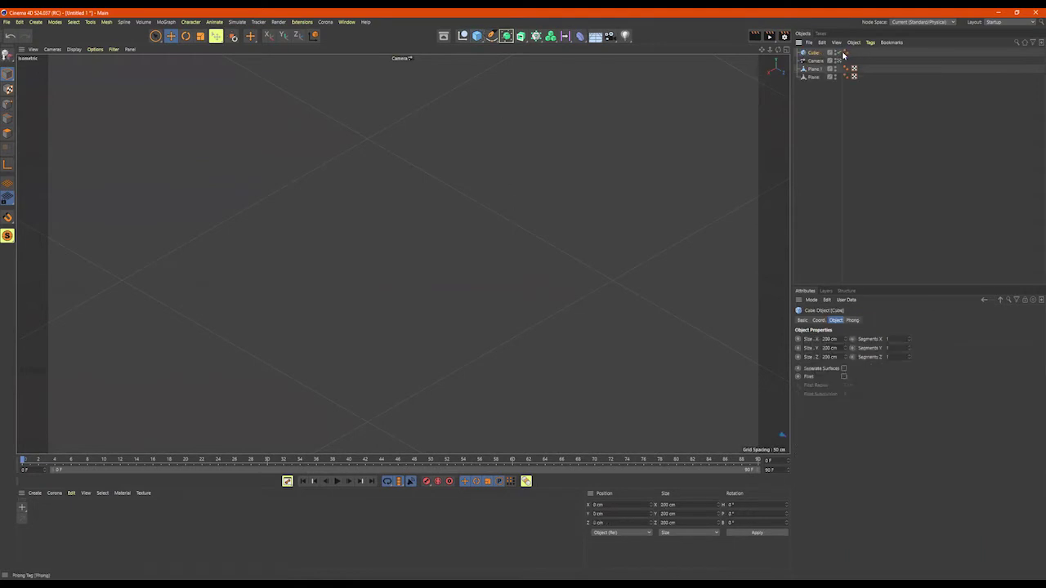
{"action": "left_click", "coordinate": [838, 62]}
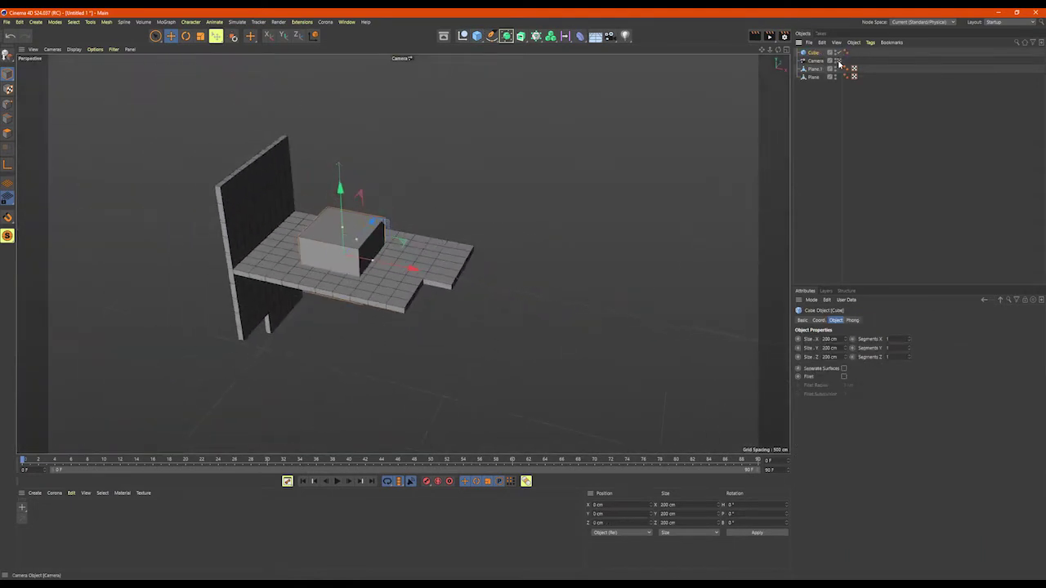
{"action": "right_click_drag", "start_coordinate": [562, 183], "coordinate": [397, 188], "text": "alt"}
{"action": "mouse_move", "coordinate": [488, 185]}
{"action": "left_mouse_down", "text": "alt"}
{"action": "mouse_move", "coordinate": [454, 177]}
{"action": "mouse_move", "coordinate": [460, 171]}
{"action": "mouse_move", "coordinate": [433, 193]}
{"action": "mouse_move", "coordinate": [401, 280]}
{"action": "mouse_move", "coordinate": [342, 288]}
{"action": "mouse_move", "coordinate": [277, 257]}
{"action": "mouse_move", "coordinate": [433, 249]}
{"action": "mouse_move", "coordinate": [475, 266]}
{"action": "mouse_move", "coordinate": [503, 244]}
{"action": "mouse_move", "coordinate": [495, 260]}
{"action": "left_mouse_up", "text": "alt"}
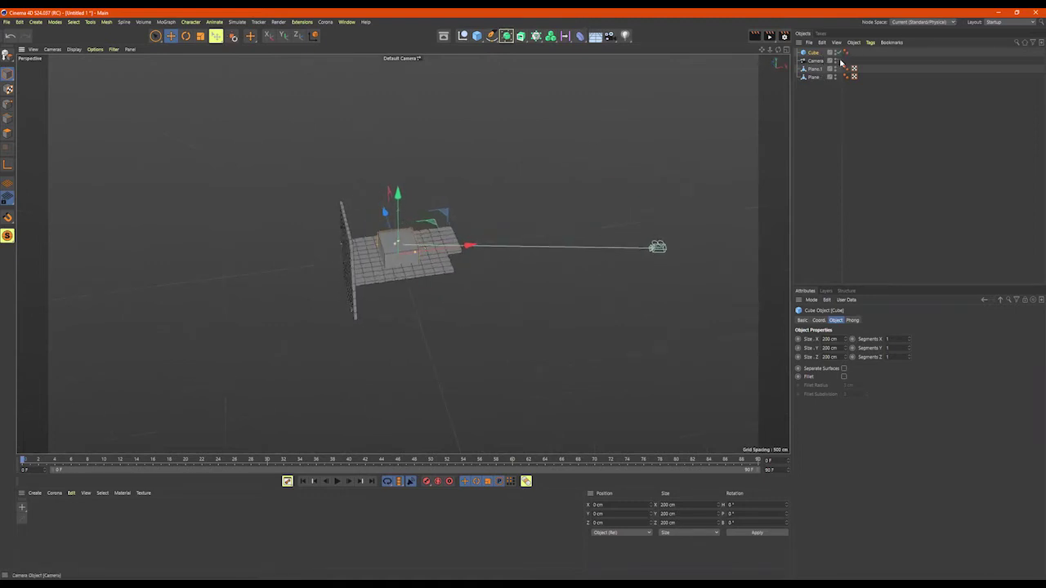
{"action": "mouse_move", "coordinate": [537, 194]}
{"action": "left_mouse_down", "text": "alt"}
{"action": "mouse_move", "coordinate": [563, 248]}
{"action": "mouse_move", "coordinate": [626, 166]}
{"action": "mouse_move", "coordinate": [689, 171]}
{"action": "mouse_move", "coordinate": [567, 174]}
{"action": "mouse_move", "coordinate": [538, 187]}
{"action": "left_mouse_up", "text": "alt"}
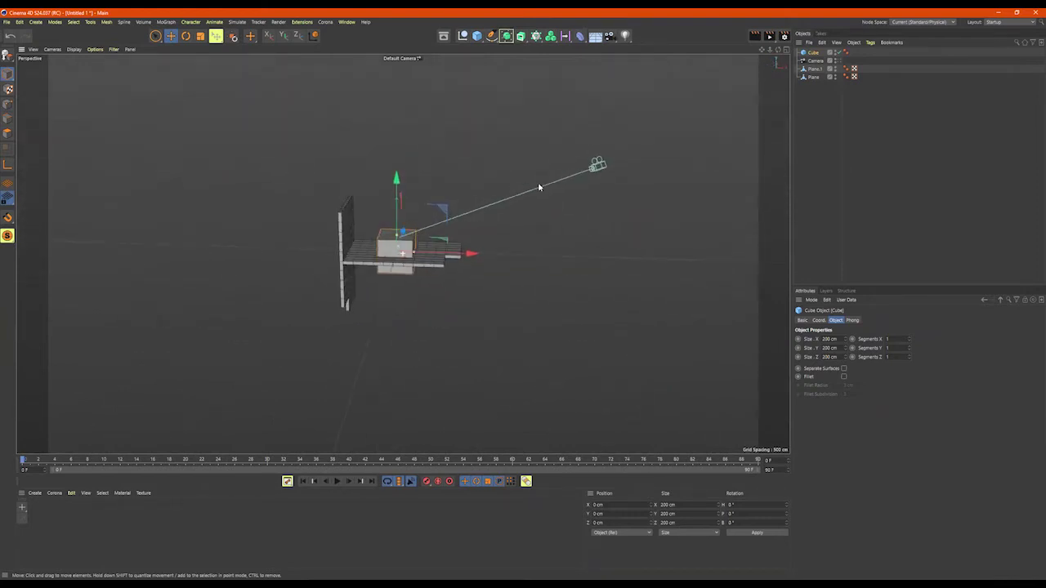
{"action": "left_click", "coordinate": [840, 62]}
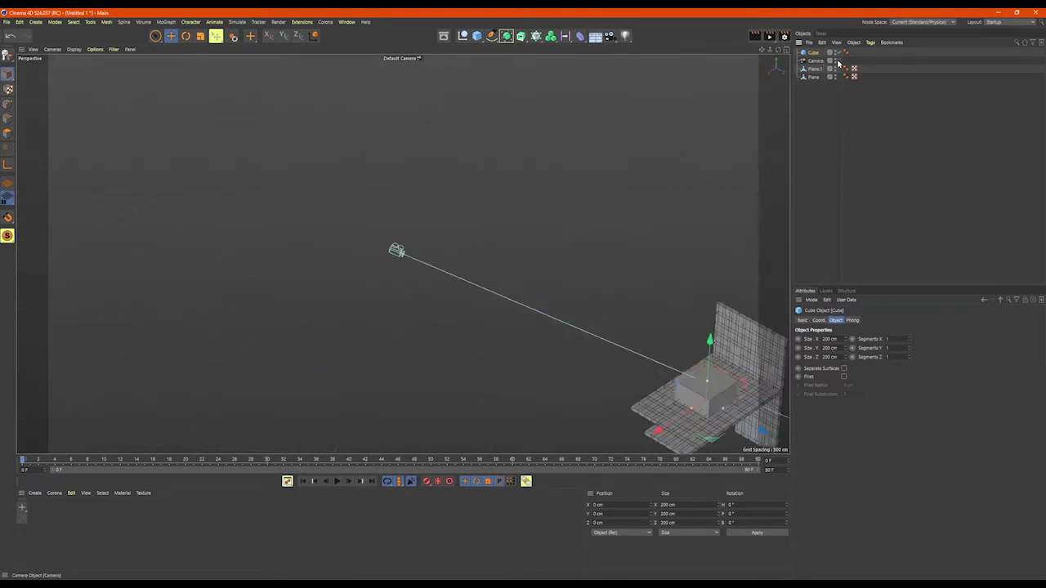
- Add a second cube with the default 200 cm size at the origin
{"action": "left_click", "coordinate": [478, 36]}
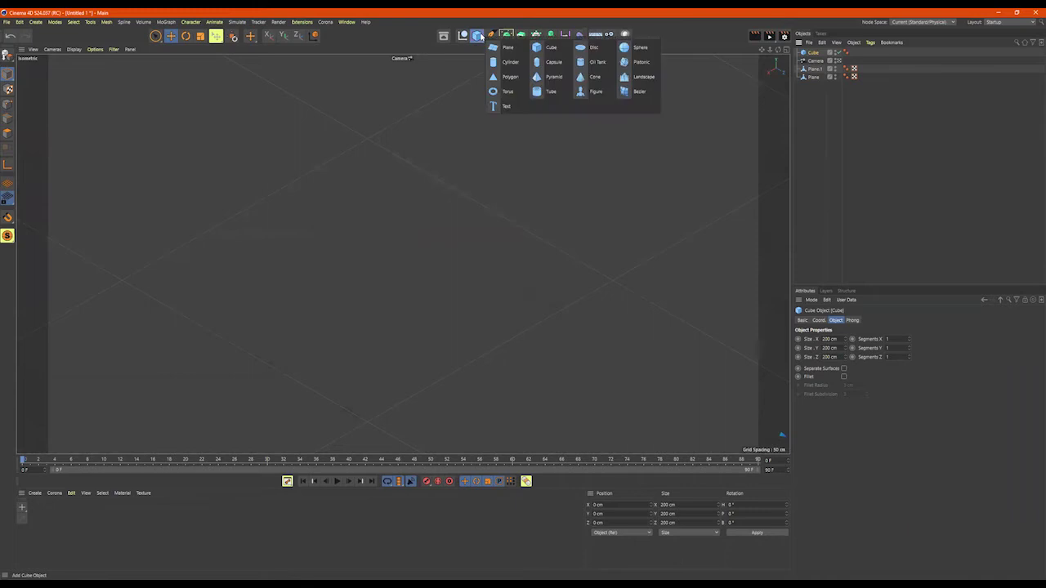
{"action": "left_click", "coordinate": [546, 47]}
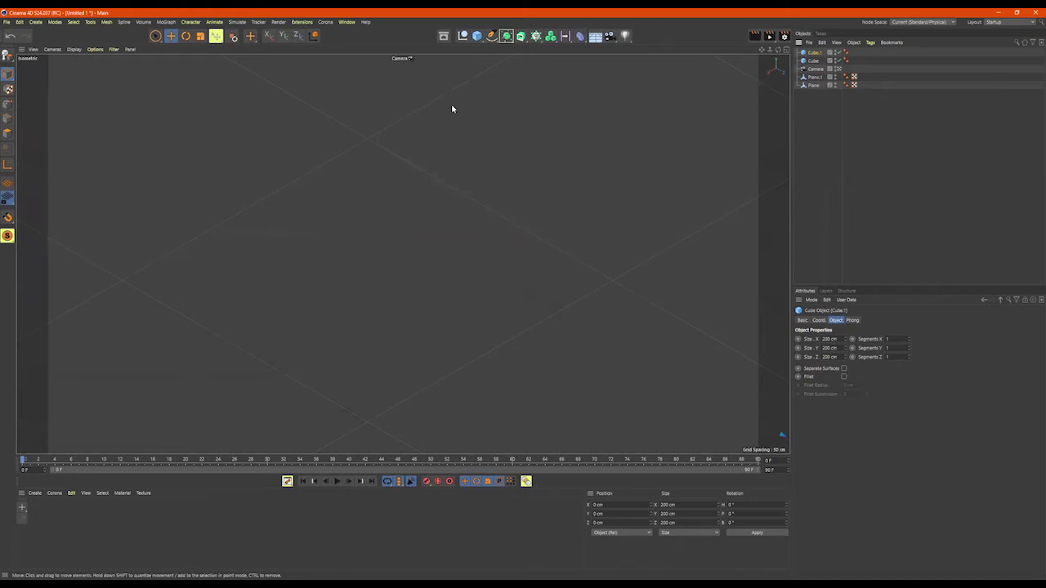
{"action": "scroll", "coordinate": [491, 208], "scroll_direction": "down", "scroll_amount": 5}
{"action": "middle_click_drag", "start_coordinate": [555, 202], "coordinate": [544, 263]}
- Add a cylinder, move it along Z to about -5004 cm, and compare the default and isometric camera views
{"action": "left_click", "coordinate": [478, 36]}
{"action": "left_click", "coordinate": [511, 62]}
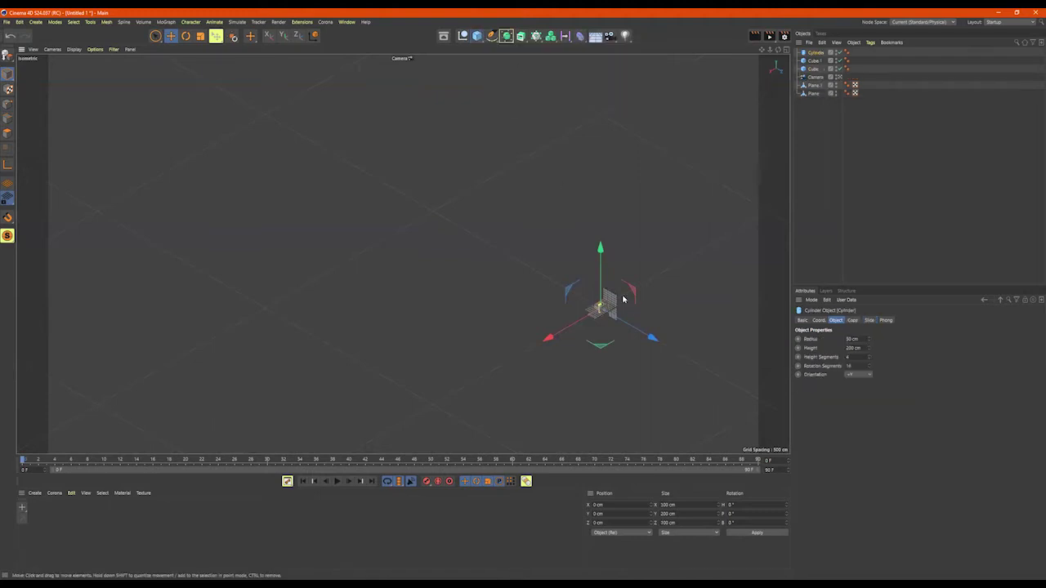
{"action": "left_click_drag", "start_coordinate": [652, 337], "coordinate": [472, 249]}
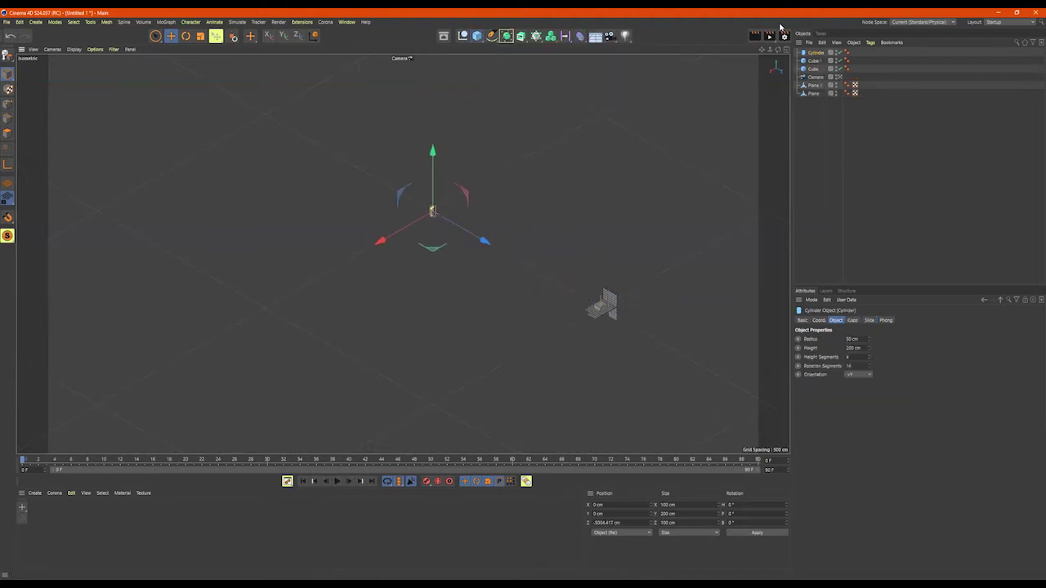
{"action": "left_click", "coordinate": [839, 78]}
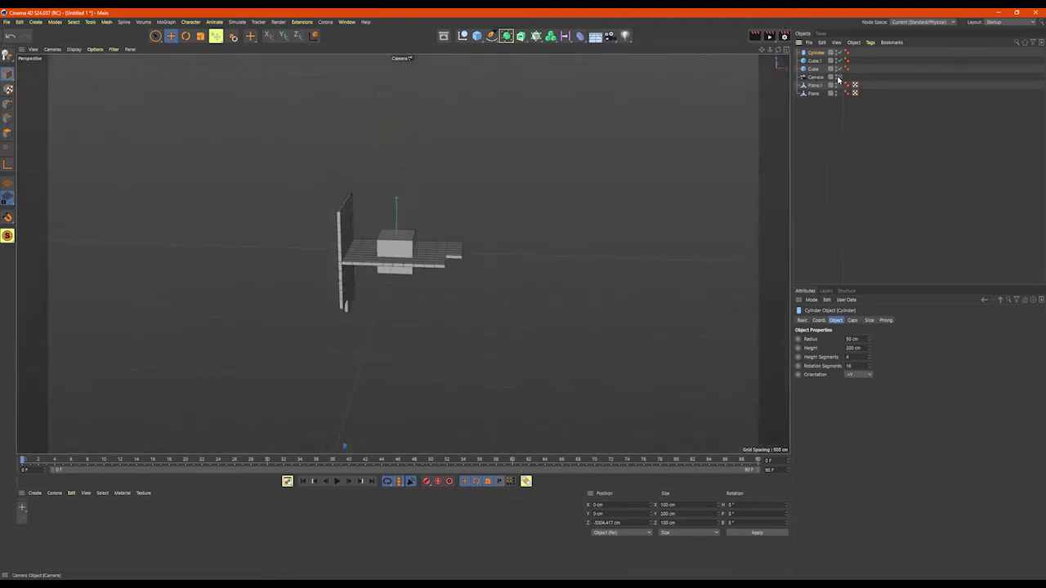
{"action": "left_click", "coordinate": [839, 78]}
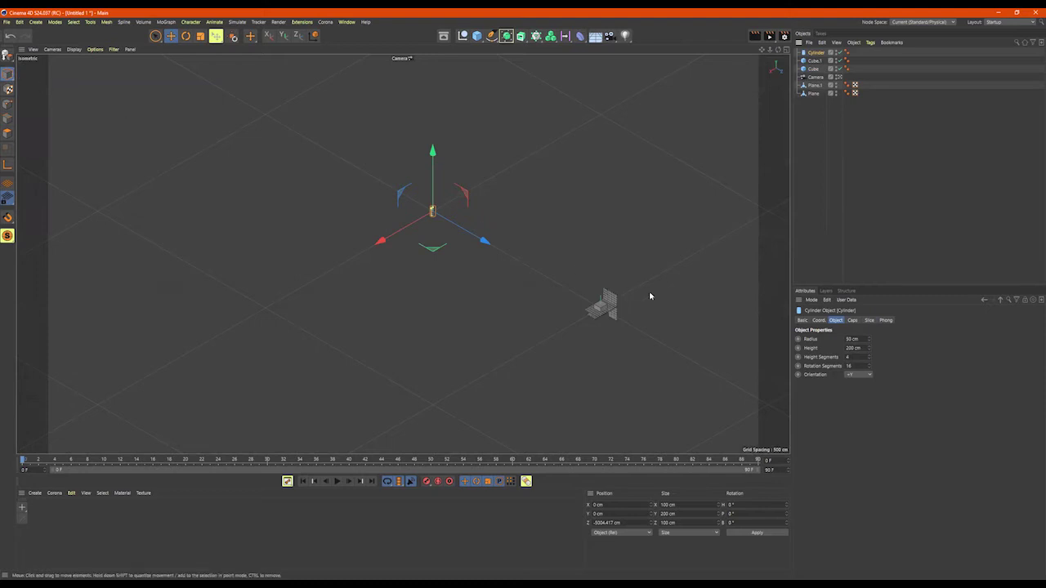
- Select both slabs and both cubes with Rectangle Selection and move them to about -5052 cm in Z, beside the cylinder
{"action": "left_click", "coordinate": [603, 305]}
{"action": "left_click_drag", "start_coordinate": [160, 36], "coordinate": [189, 63]}
{"action": "left_click_drag", "start_coordinate": [537, 241], "coordinate": [686, 376]}
{"action": "left_click_drag", "start_coordinate": [650, 334], "coordinate": [490, 228]}
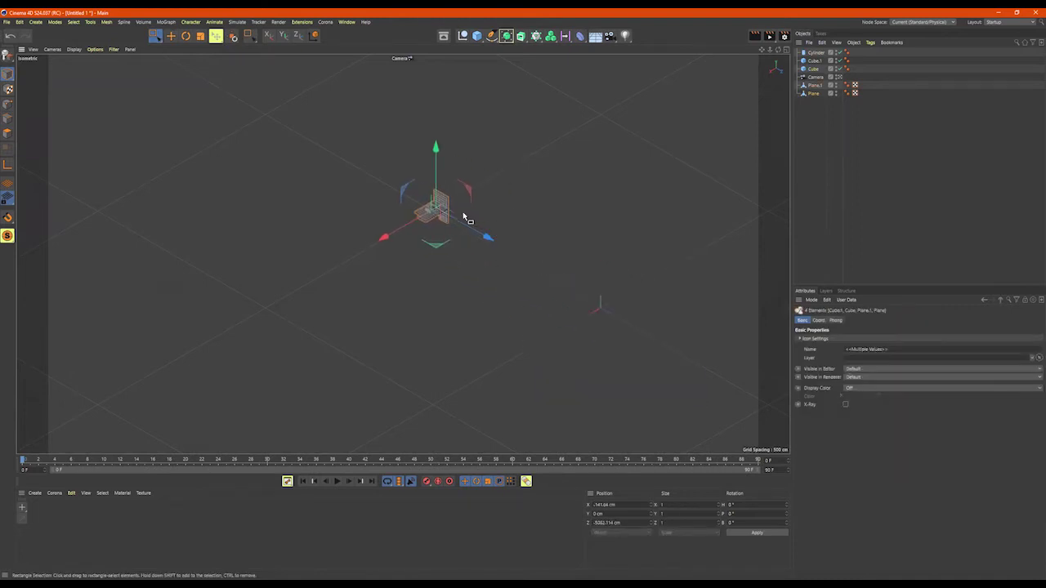
- Scale the selected slabs and cubes up uniformly so they fill more of the camera view
{"action": "key", "text": "t"}
{"action": "left_click_drag", "start_coordinate": [493, 189], "coordinate": [523, 195]}
{"action": "left_click_drag", "start_coordinate": [684, 214], "coordinate": [617, 135]}
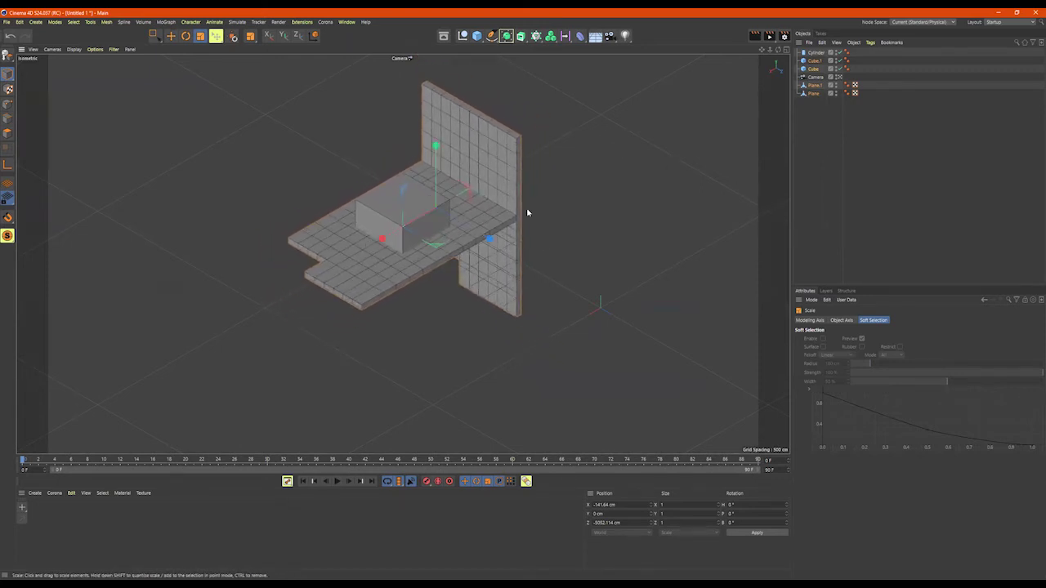
- Shift the selected slabs and cubes to about X 1238 cm and Z -5242 cm, scaling them until the cubes measure about 2153 cm
{"action": "key", "text": "e"}
{"action": "left_click_drag", "start_coordinate": [488, 237], "coordinate": [497, 293]}
{"action": "key", "text": "t"}
{"action": "left_click_drag", "start_coordinate": [619, 255], "coordinate": [710, 233]}
{"action": "left_click_drag", "start_coordinate": [432, 208], "coordinate": [432, 208]}
{"action": "key", "text": "e"}
{"action": "mouse_move", "coordinate": [493, 294]}
{"action": "left_mouse_down"}
{"action": "mouse_move", "coordinate": [510, 303]}
{"action": "mouse_move", "coordinate": [499, 299]}
{"action": "left_mouse_up"}
{"action": "key", "text": "r"}
{"action": "key", "text": "t"}
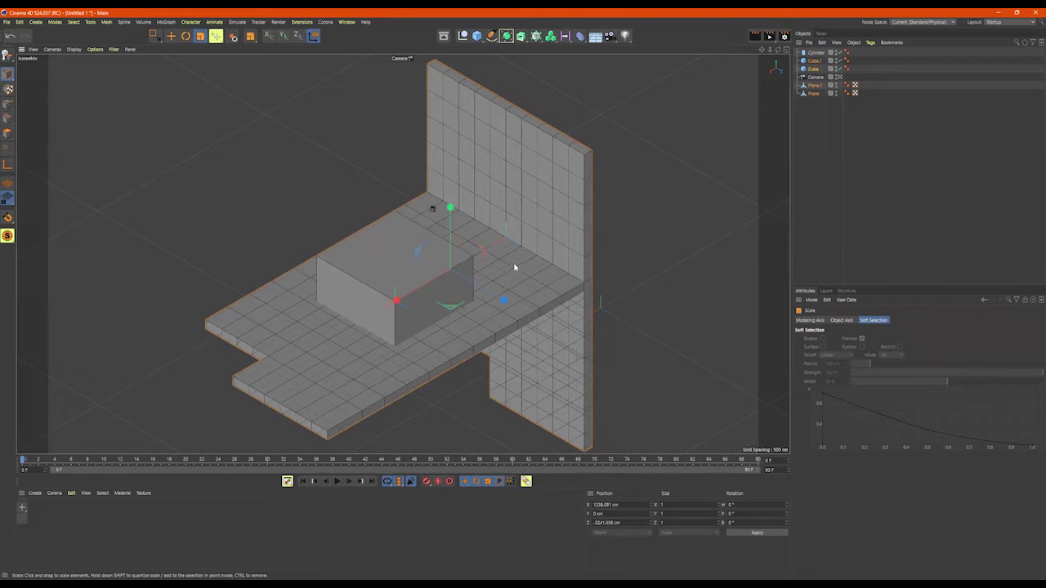
{"action": "left_click_drag", "start_coordinate": [622, 241], "coordinate": [611, 242]}
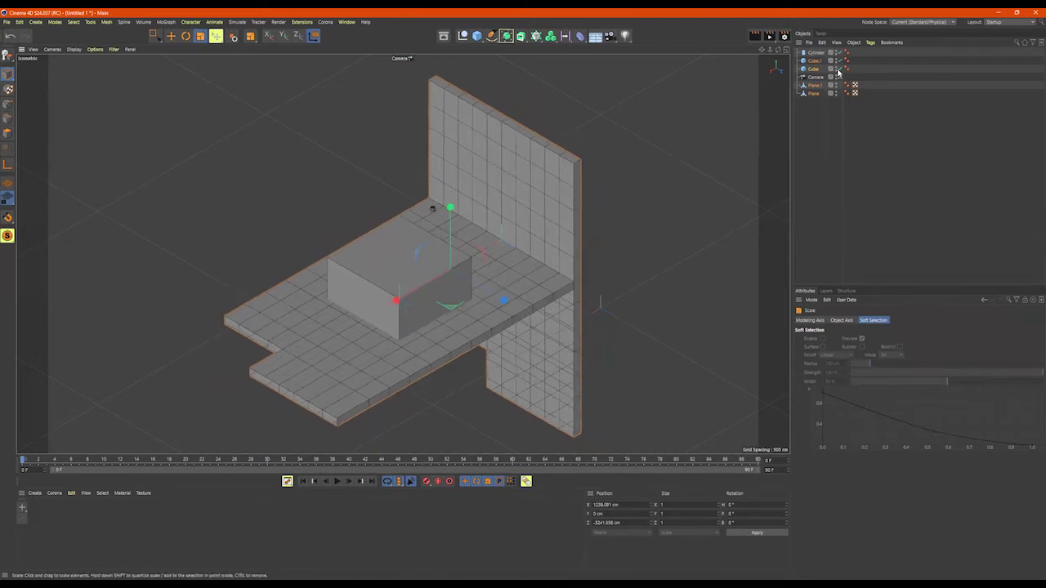
- Lock the isometric camera's position, scale and rotation with a Protection tag
{"action": "left_click", "coordinate": [814, 78]}
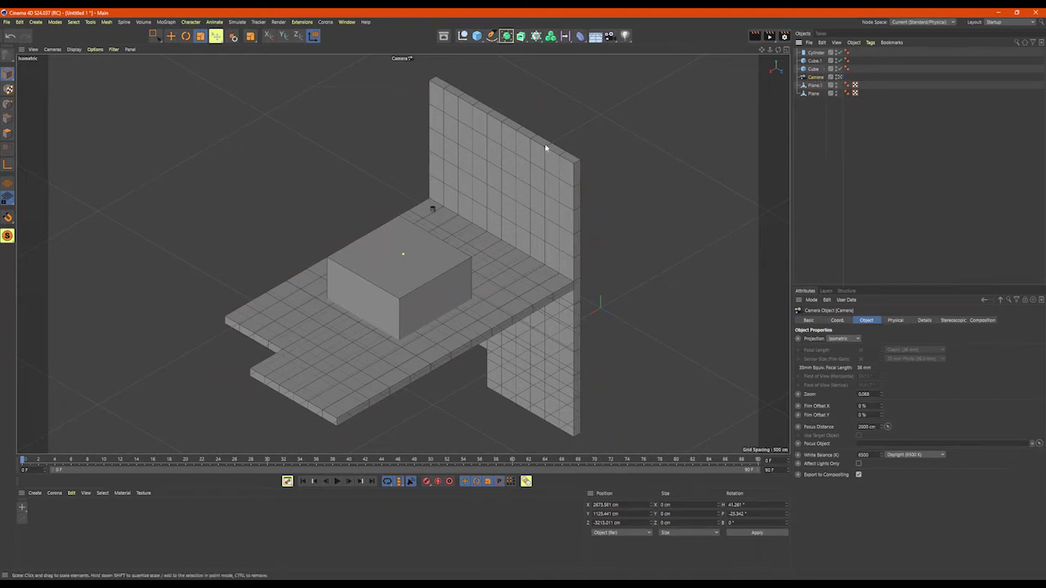
{"action": "right_click", "coordinate": [814, 77]}
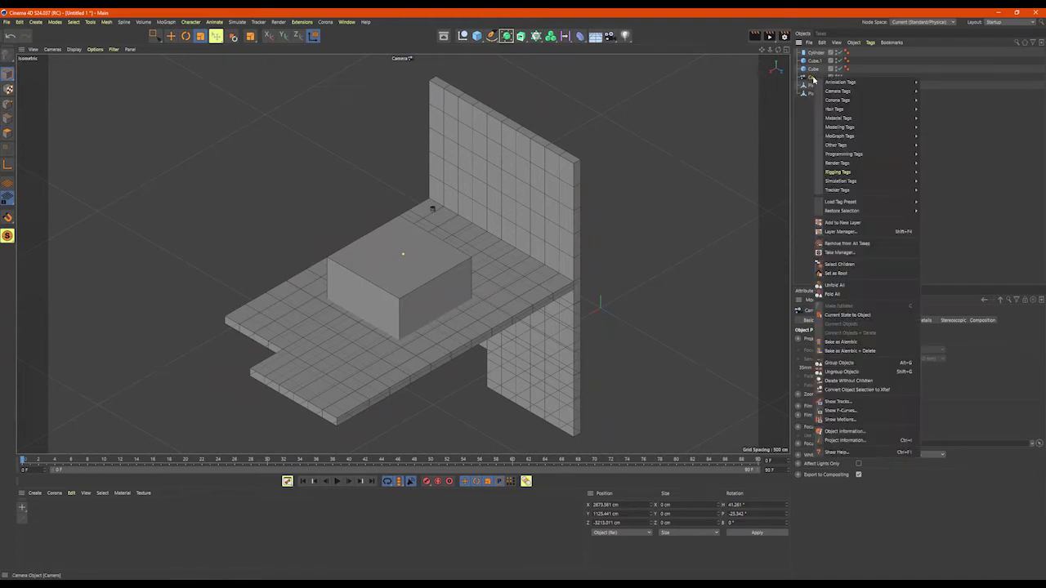
{"action": "mouse_move", "coordinate": [852, 190]}
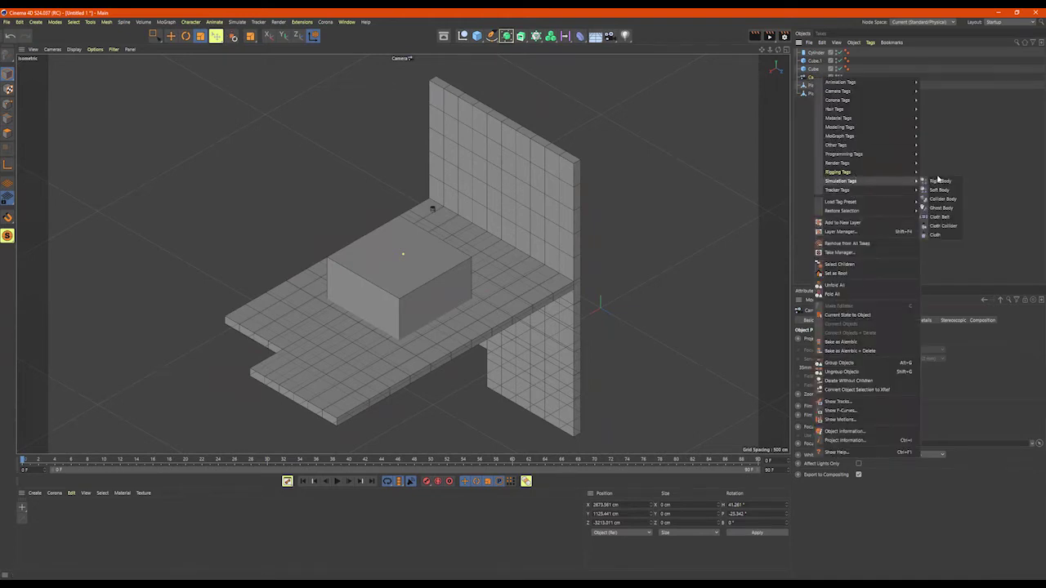
{"action": "left_click", "coordinate": [938, 276]}
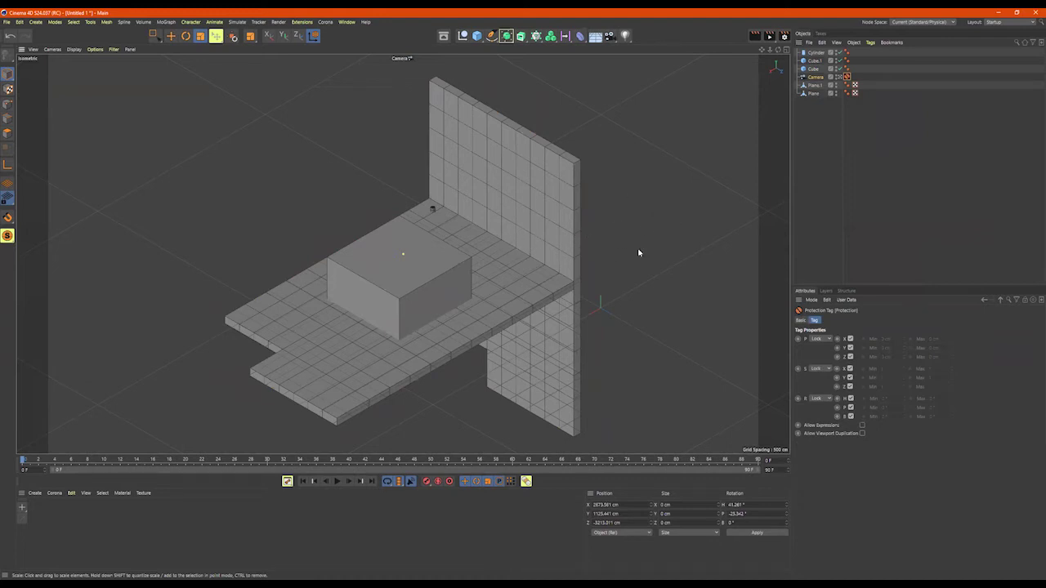
- Leave the isometric camera and frame the slabs and cube in the default perspective view
{"action": "left_click", "coordinate": [840, 77]}
{"action": "scroll", "coordinate": [677, 138], "scroll_direction": "down", "scroll_amount": 5}
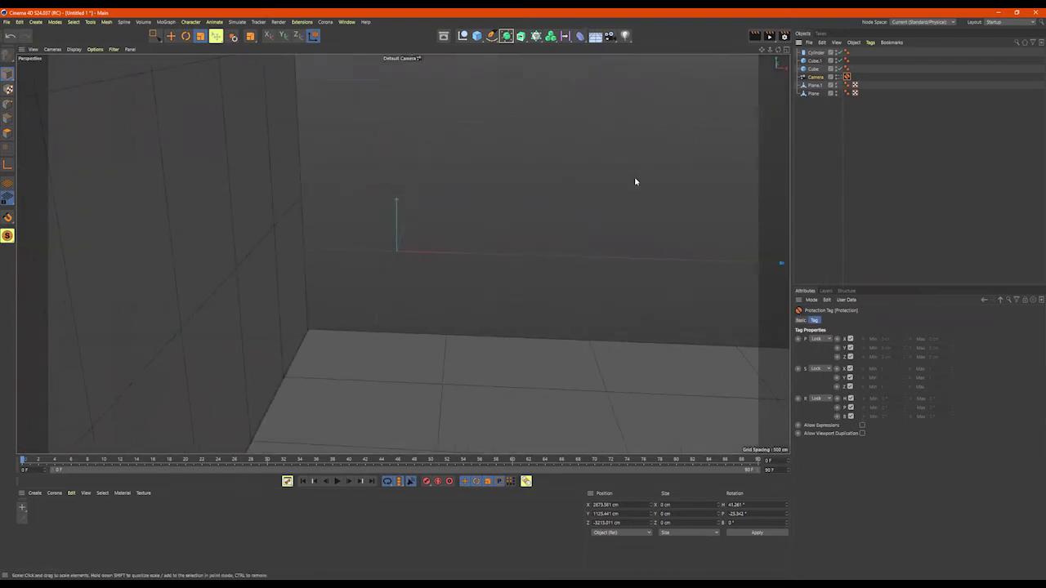
{"action": "left_click_drag", "start_coordinate": [634, 178], "coordinate": [590, 189], "text": "alt"}
{"action": "scroll", "coordinate": [606, 195], "scroll_direction": "down", "scroll_amount": 6}
{"action": "left_click_drag", "start_coordinate": [665, 208], "coordinate": [619, 210], "text": "alt"}
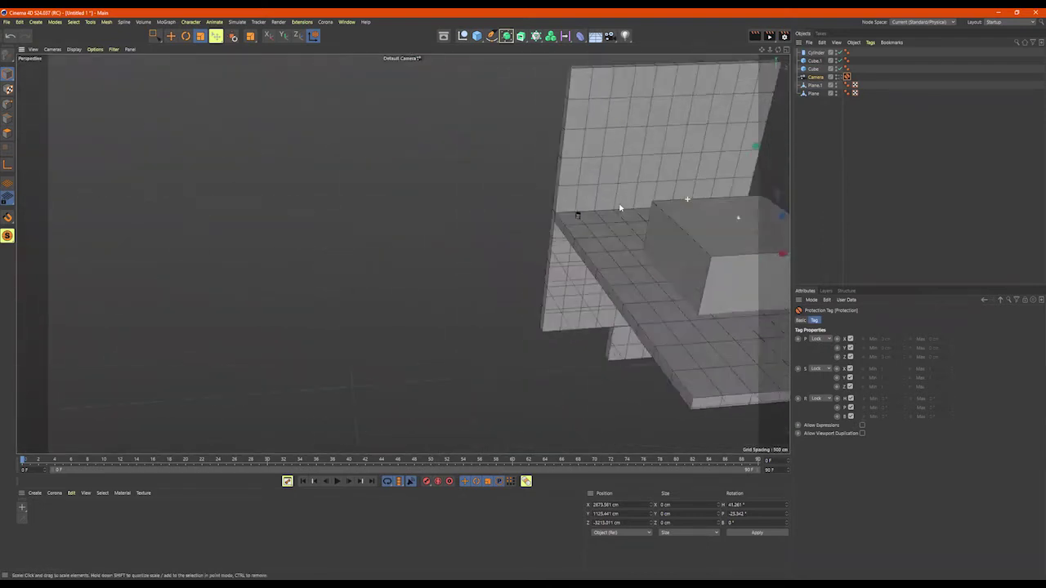
{"action": "middle_click_drag", "start_coordinate": [619, 210], "coordinate": [370, 212], "text": "alt"}
{"action": "left_click_drag", "start_coordinate": [371, 212], "coordinate": [503, 215], "text": "alt"}
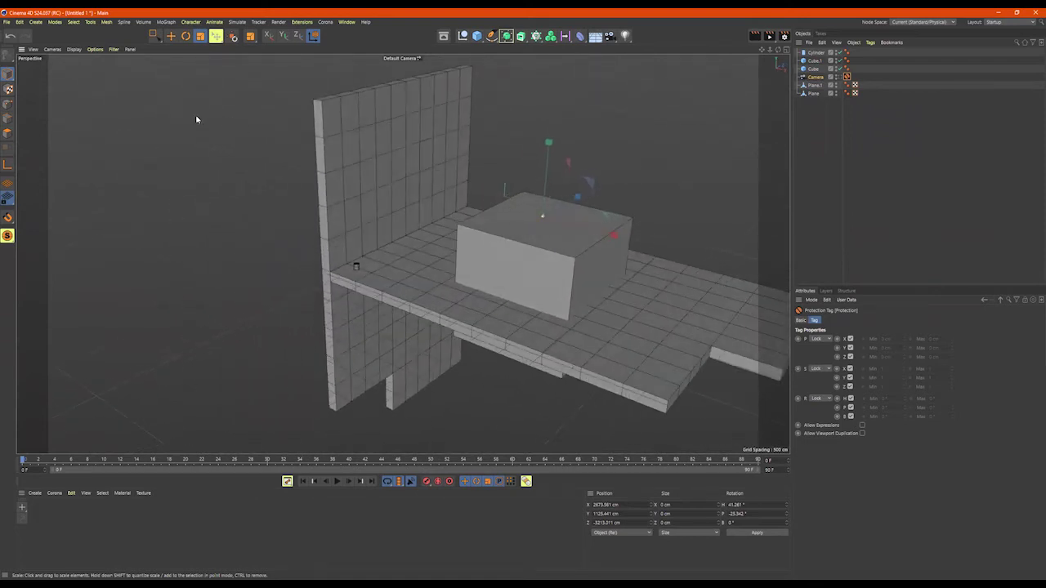
- Activate Rectangle Selection, switch to Polygons mode, and inspect the model from the side and from above
{"action": "left_click", "coordinate": [155, 37]}
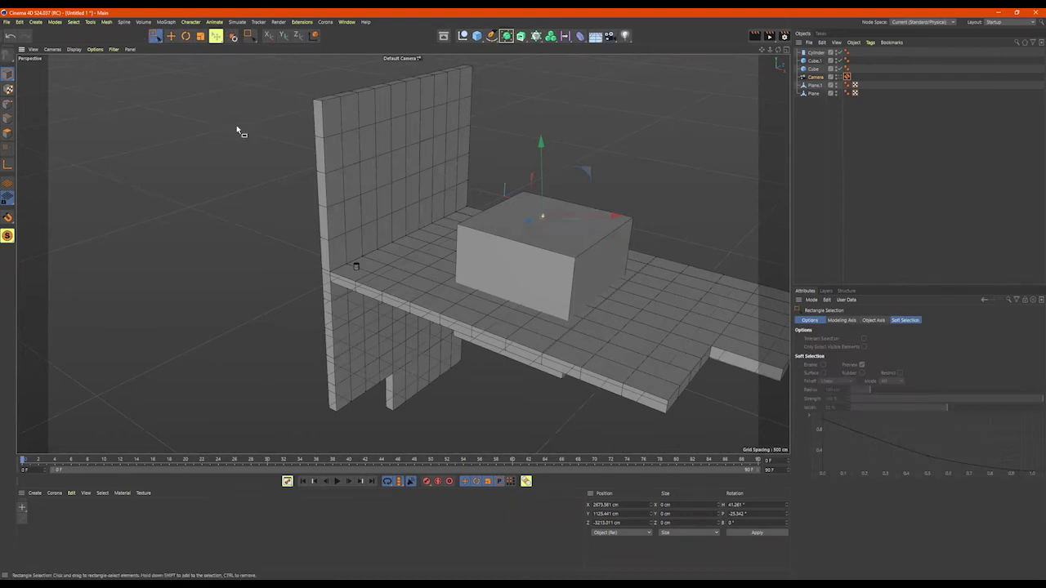
{"action": "key", "text": "9"}
{"action": "left_click_drag", "start_coordinate": [388, 208], "coordinate": [319, 159], "text": "alt"}
{"action": "left_click", "coordinate": [155, 35]}
{"action": "left_click", "coordinate": [201, 76]}
{"action": "left_click", "coordinate": [8, 134]}
{"action": "left_click_drag", "start_coordinate": [280, 228], "coordinate": [309, 213], "text": "alt"}
{"action": "left_click_drag", "start_coordinate": [359, 250], "coordinate": [222, 429], "text": "alt"}
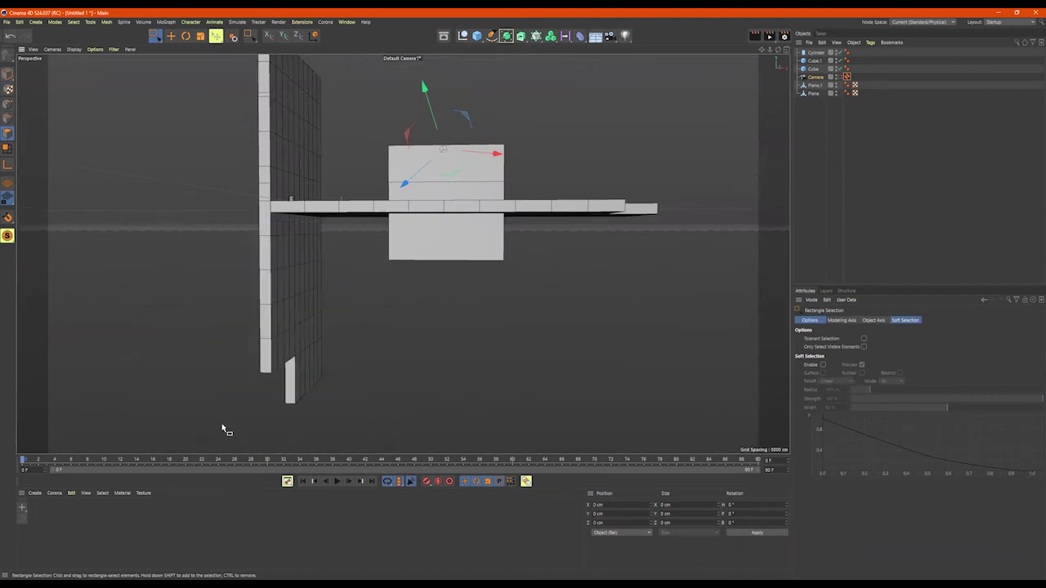
{"action": "left_click_drag", "start_coordinate": [442, 243], "coordinate": [344, 296], "text": "alt"}
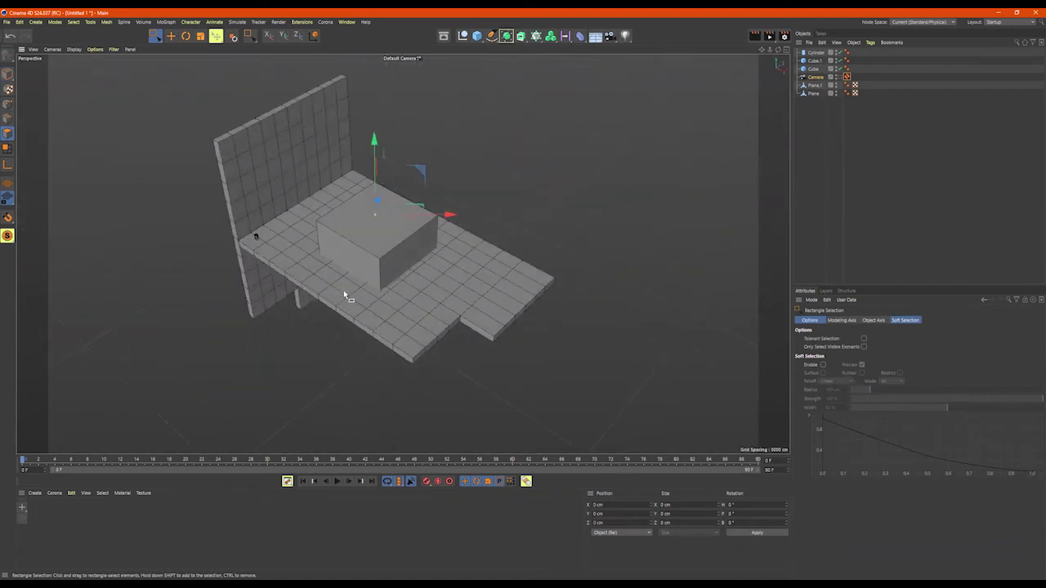
- Select the upright wall as a whole object and rotate it to a bank angle of 270°, turning its notch upward
{"action": "left_click", "coordinate": [156, 35]}
{"action": "left_click", "coordinate": [194, 48]}
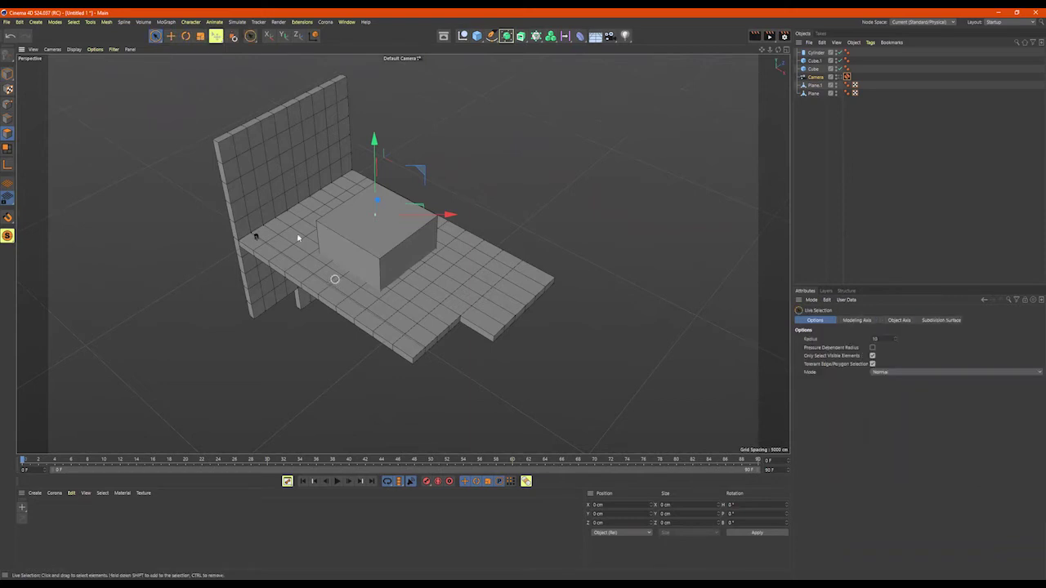
{"action": "mouse_move", "coordinate": [380, 301]}
{"action": "left_mouse_down", "text": "alt"}
{"action": "mouse_move", "coordinate": [381, 283]}
{"action": "mouse_move", "coordinate": [382, 294]}
{"action": "left_mouse_up", "text": "alt"}
{"action": "left_click", "coordinate": [815, 61]}
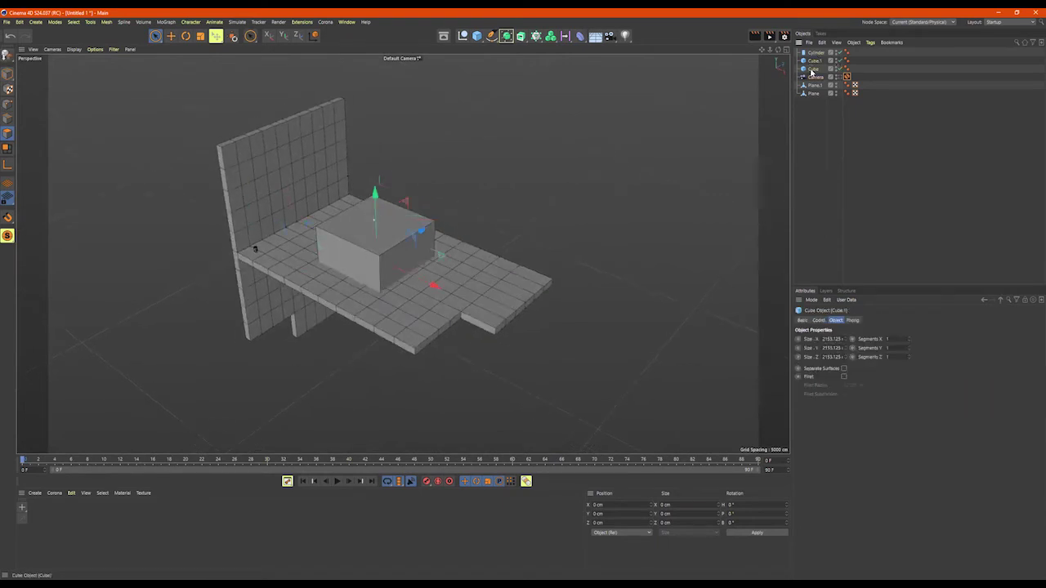
{"action": "left_click", "coordinate": [8, 73]}
{"action": "left_click", "coordinate": [257, 141]}
{"action": "left_click_drag", "start_coordinate": [291, 157], "coordinate": [295, 147], "text": "alt"}
{"action": "key", "text": "r"}
{"action": "key", "text": "t"}
{"action": "left_click_drag", "start_coordinate": [290, 152], "coordinate": [294, 181]}
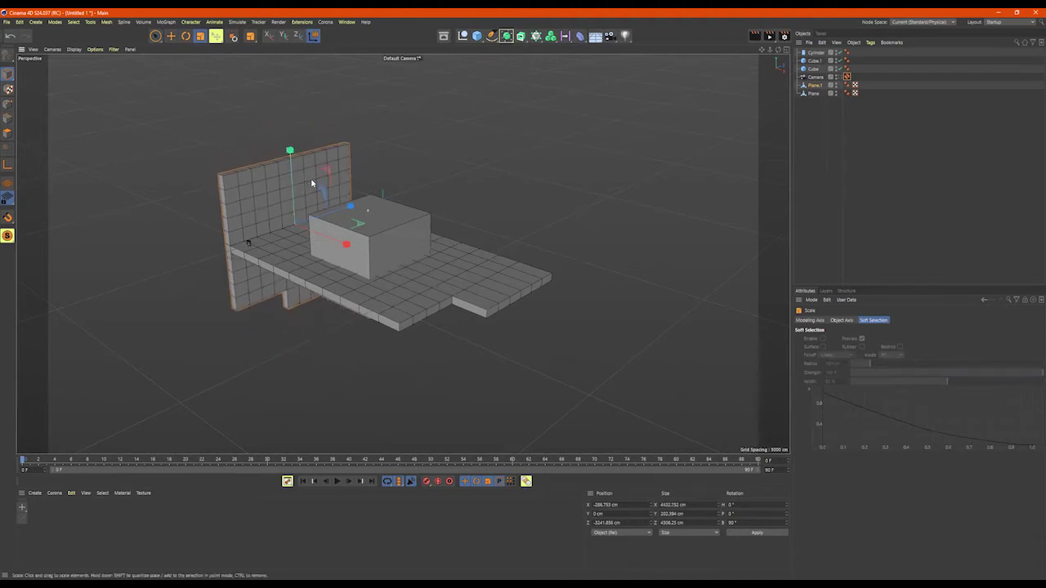
{"action": "key", "text": "r"}
{"action": "left_click_drag", "start_coordinate": [310, 194], "coordinate": [225, 384]}
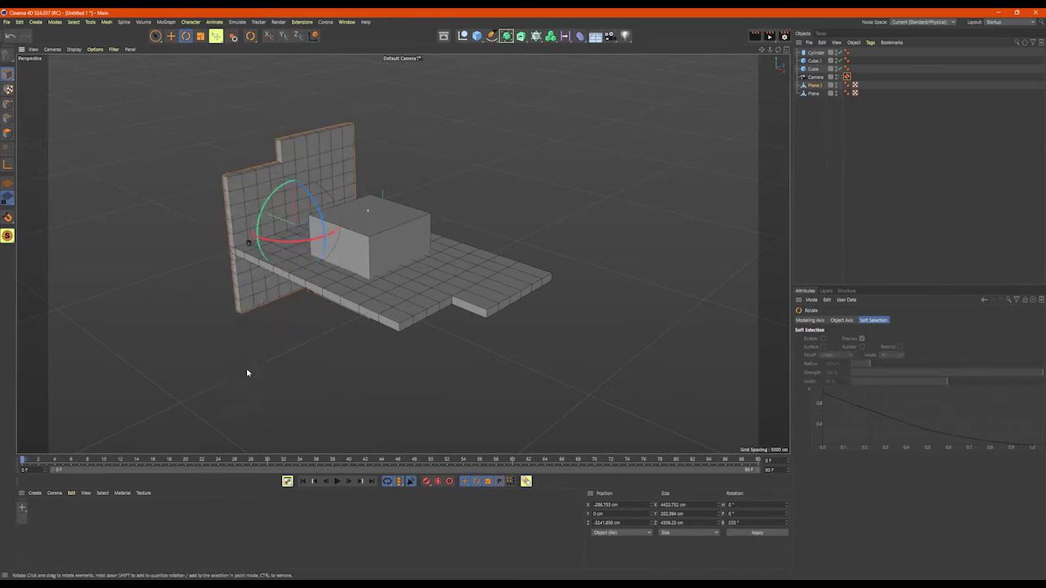
- Select the polygons of the raised section above the wall's notch with Rectangle Selection and delete them
{"action": "left_click", "coordinate": [301, 145]}
{"action": "left_click", "coordinate": [14, 136]}
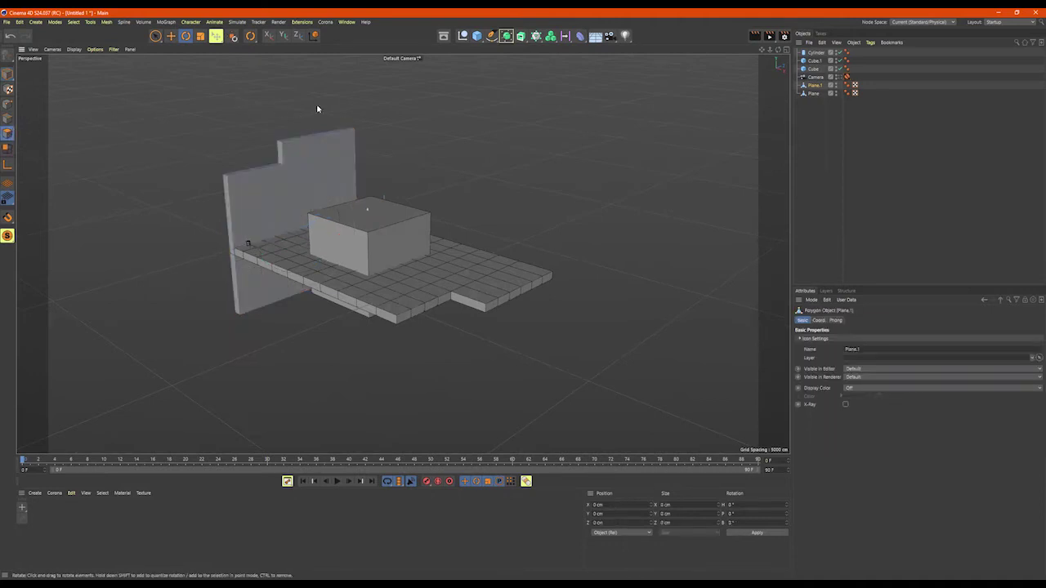
{"action": "left_click", "coordinate": [156, 37]}
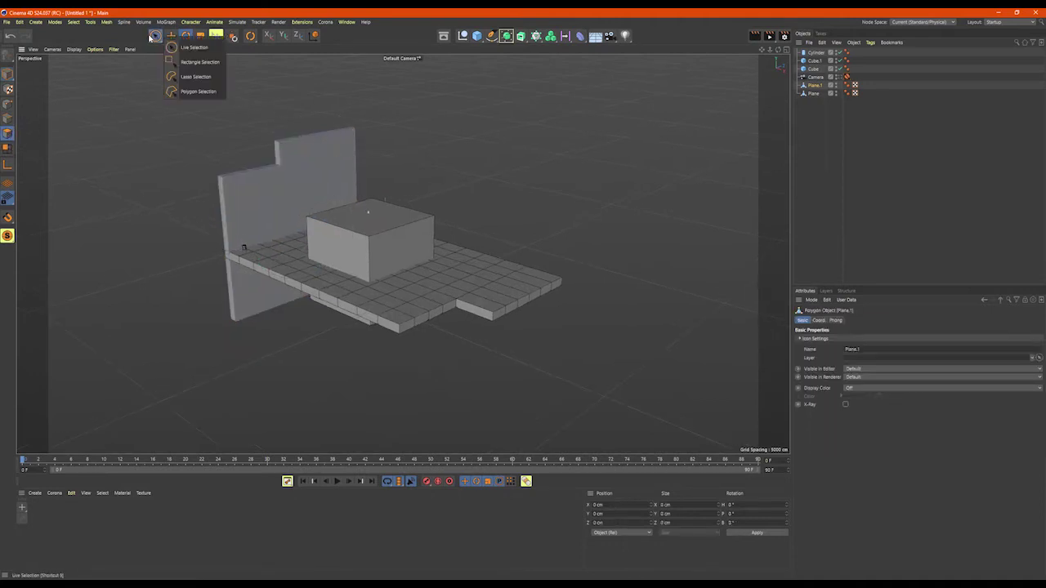
{"action": "left_click", "coordinate": [194, 62]}
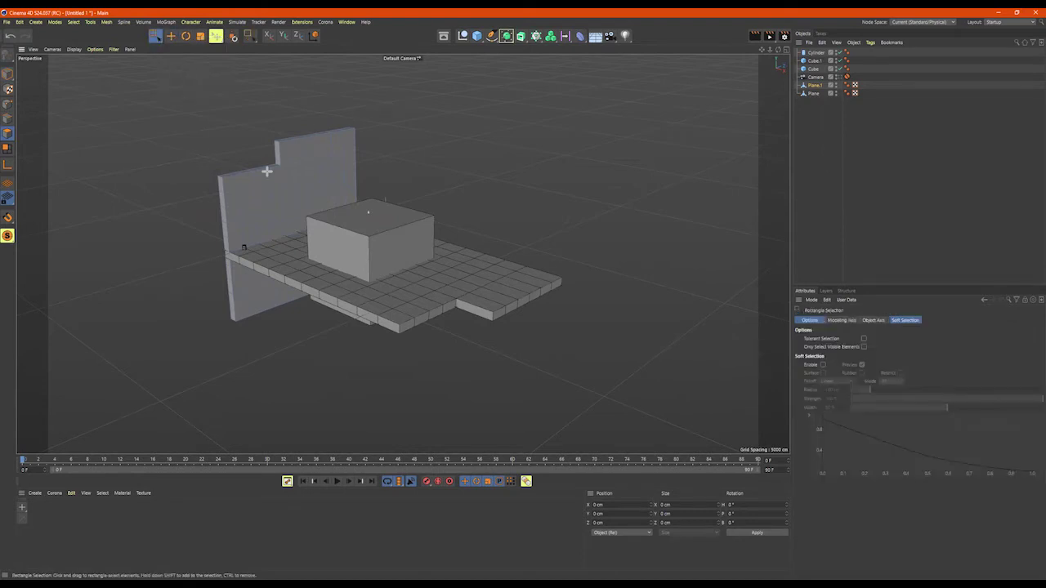
{"action": "left_click_drag", "start_coordinate": [267, 171], "coordinate": [384, 105]}
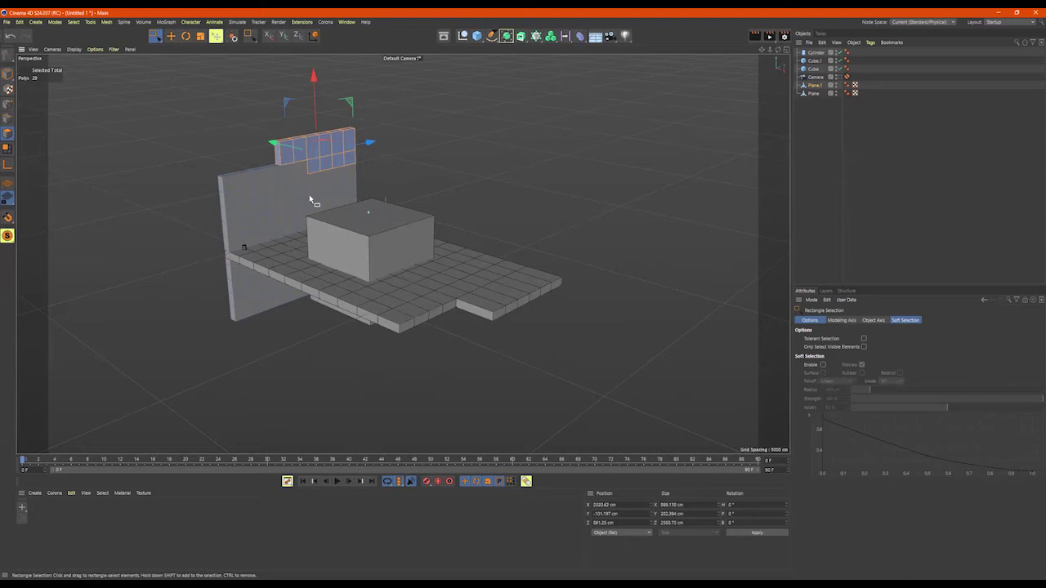
{"action": "left_click_drag", "start_coordinate": [301, 198], "coordinate": [347, 187], "text": "alt"}
{"action": "key", "text": "Delete"}
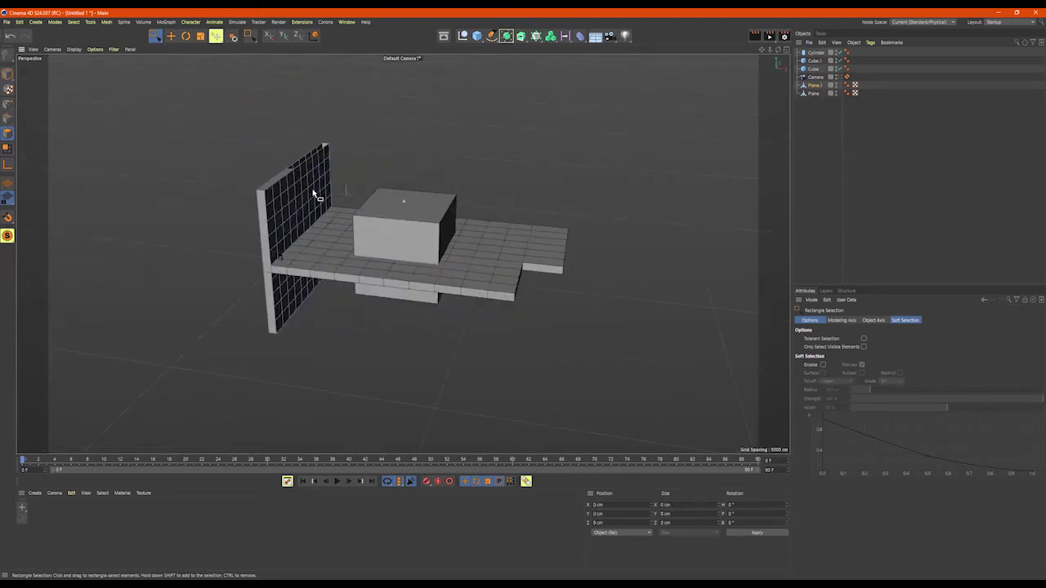
- Bridge the first open edge pair along the wall's top, starting beside the existing closed section
{"action": "left_click_drag", "start_coordinate": [353, 137], "coordinate": [321, 153], "text": "alt"}
{"action": "right_click_drag", "start_coordinate": [321, 153], "coordinate": [468, 134], "text": "alt"}
{"action": "middle_click_drag", "start_coordinate": [567, 164], "coordinate": [392, 233], "text": "alt"}
{"action": "left_click", "coordinate": [8, 120]}
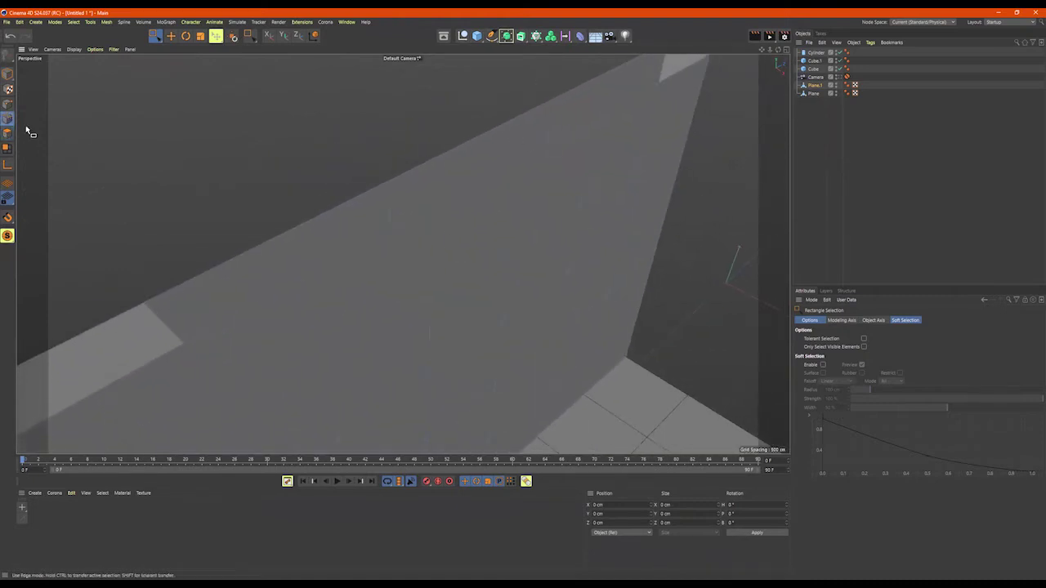
{"action": "scroll", "coordinate": [167, 168], "scroll_direction": "down", "scroll_amount": 3}
{"action": "key", "text": "9"}
{"action": "left_click", "coordinate": [209, 217]}
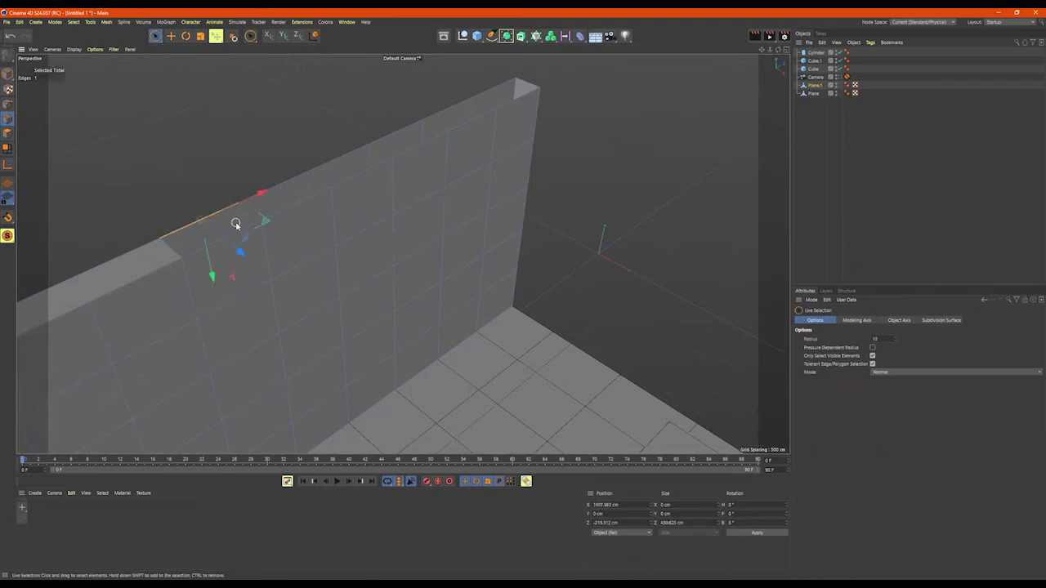
{"action": "right_click", "coordinate": [188, 197]}
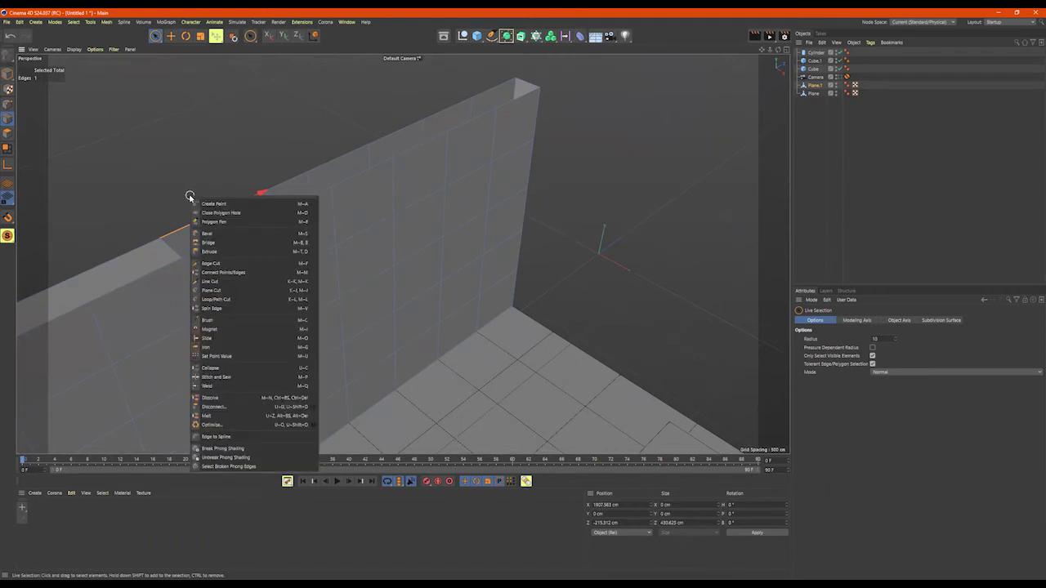
{"action": "left_click", "coordinate": [231, 240]}
{"action": "left_click_drag", "start_coordinate": [205, 247], "coordinate": [221, 237]}
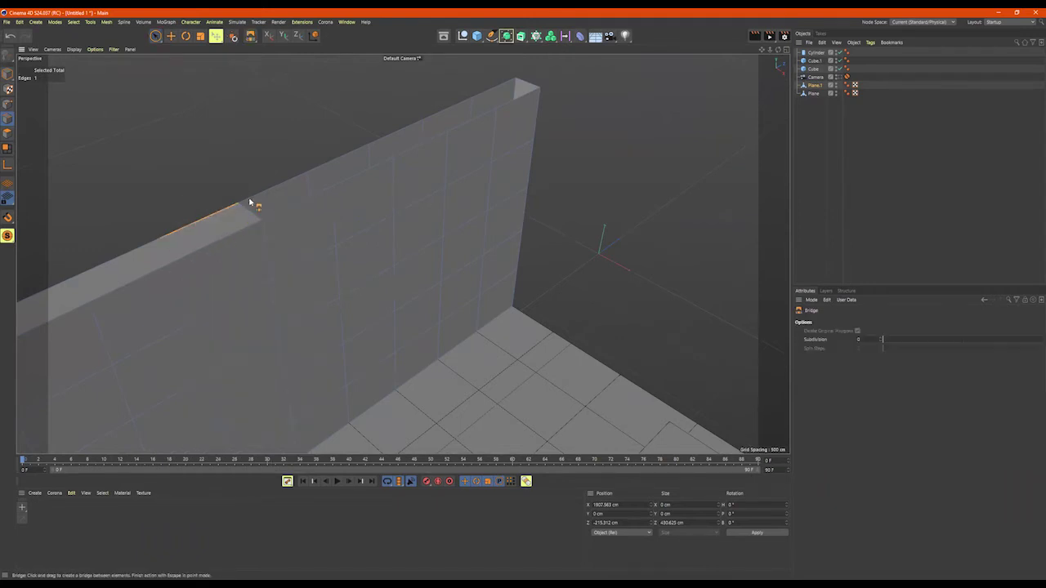
- Bridge the remaining open edge pairs along the wall's top up to its far end
{"action": "left_click_drag", "start_coordinate": [257, 201], "coordinate": [413, 160]}
{"action": "left_click_drag", "start_coordinate": [449, 117], "coordinate": [514, 103]}
{"action": "scroll", "coordinate": [465, 121], "scroll_direction": "down", "scroll_amount": 4}
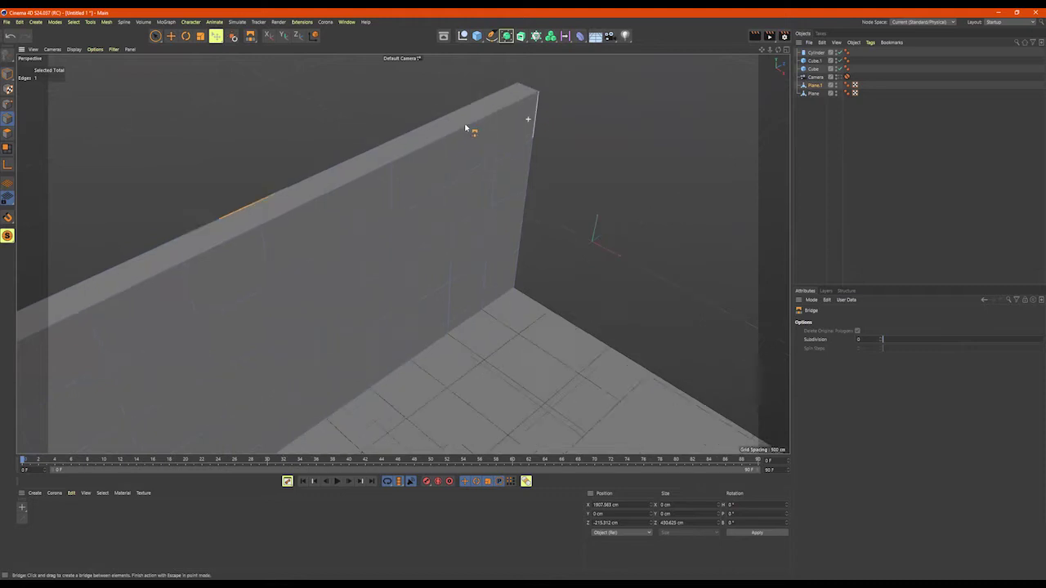
{"action": "key", "text": "space"}
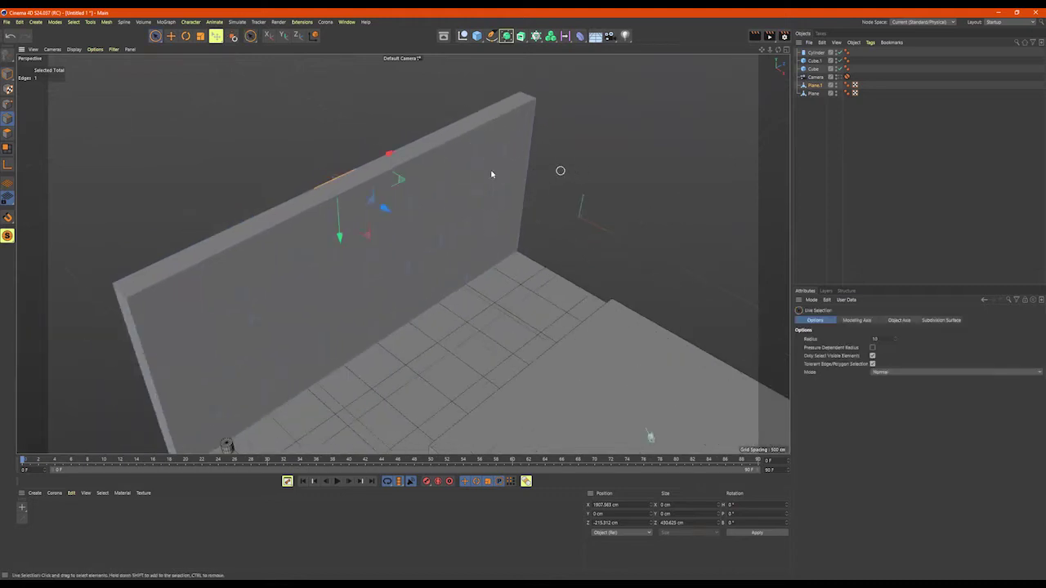
{"action": "scroll", "coordinate": [494, 173], "scroll_direction": "down", "scroll_amount": 4}
{"action": "left_click_drag", "start_coordinate": [507, 183], "coordinate": [511, 155], "text": "alt"}
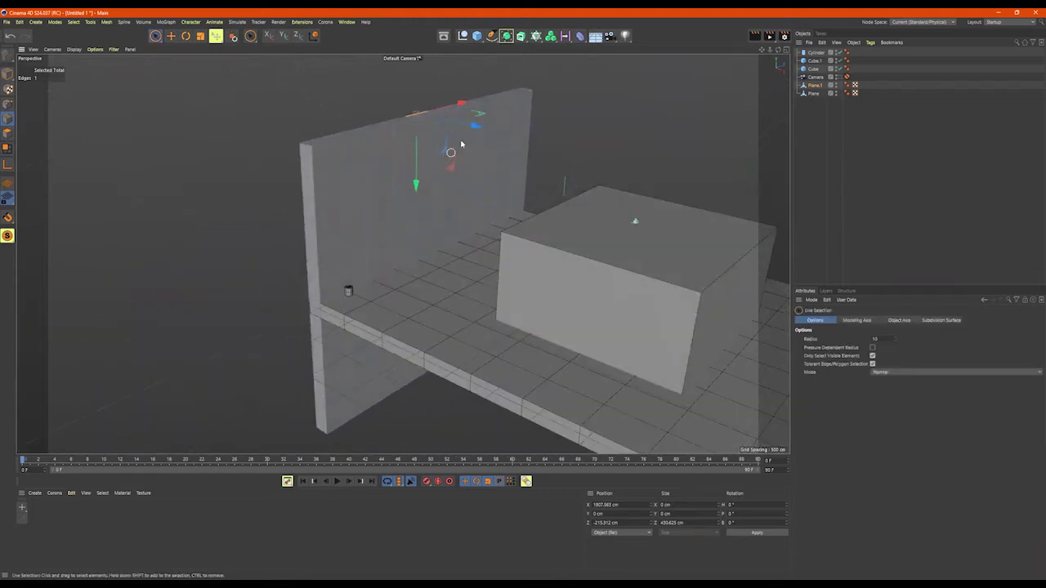
- Raise the whole upright wall to about Y 1205 cm, fine-tuning its position through the isometric camera
{"action": "right_click", "coordinate": [448, 151]}
{"action": "left_click", "coordinate": [12, 75]}
{"action": "left_click", "coordinate": [9, 75]}
{"action": "left_click", "coordinate": [428, 189]}
{"action": "left_click_drag", "start_coordinate": [426, 184], "coordinate": [426, 96]}
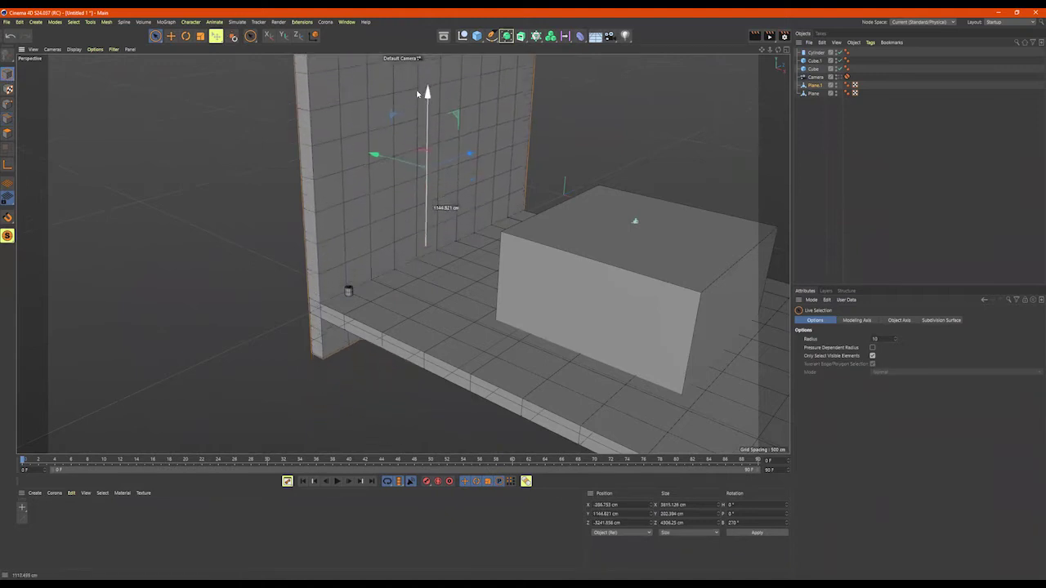
{"action": "left_click", "coordinate": [847, 76]}
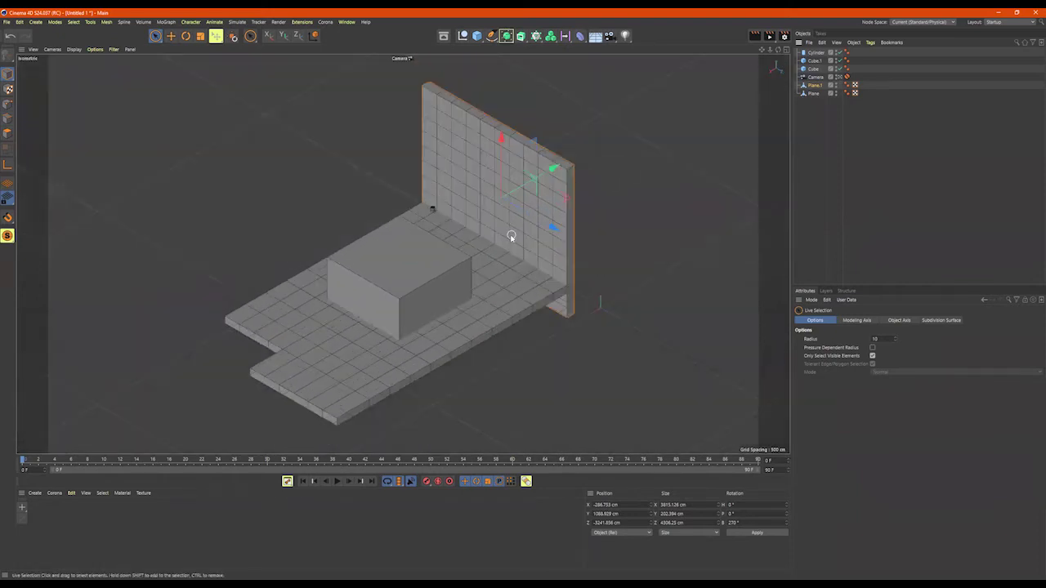
{"action": "mouse_move", "coordinate": [554, 232]}
{"action": "left_mouse_down"}
{"action": "mouse_move", "coordinate": [541, 217]}
{"action": "mouse_move", "coordinate": [564, 233]}
{"action": "mouse_move", "coordinate": [554, 231]}
{"action": "left_mouse_up"}
{"action": "left_click_drag", "start_coordinate": [502, 145], "coordinate": [502, 154]}
- Rotate the cylinder, cubes and both slabs together to heading 90° and shift them to about X 3302 cm
{"action": "left_click", "coordinate": [816, 56]}
{"action": "left_click", "coordinate": [815, 93], "text": "shift"}
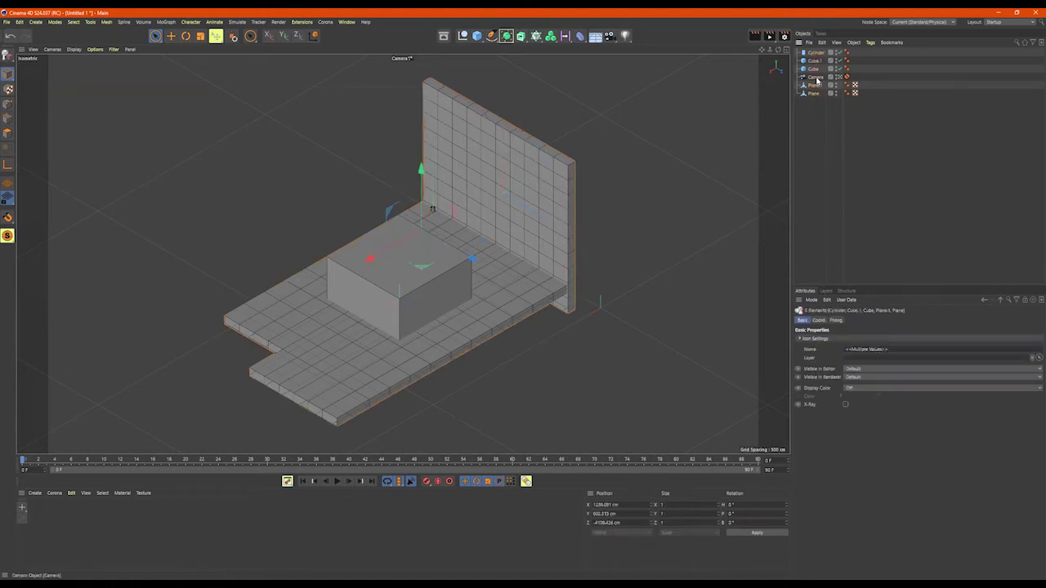
{"action": "key", "text": "r"}
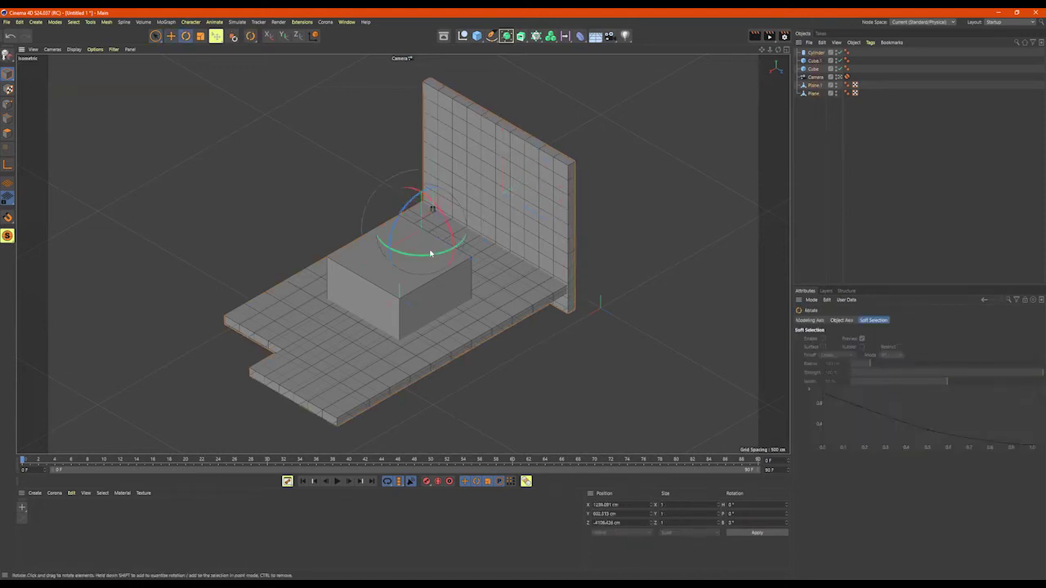
{"action": "left_click_drag", "start_coordinate": [431, 258], "coordinate": [525, 234]}
{"action": "key", "text": "ctrl+z"}
{"action": "left_click_drag", "start_coordinate": [432, 259], "coordinate": [537, 219]}
{"action": "key", "text": "e"}
{"action": "left_click_drag", "start_coordinate": [445, 215], "coordinate": [378, 253]}
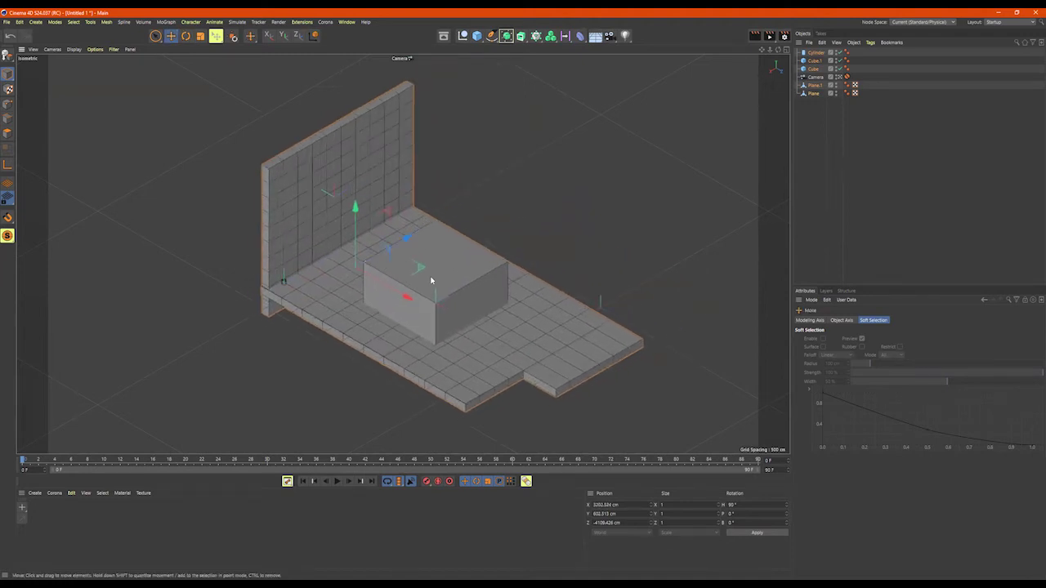
- Scale up the floor slab, extending it mainly along its length beyond the upright wall
{"action": "left_click", "coordinate": [544, 311]}
{"action": "key", "text": "r"}
{"action": "key", "text": "e"}
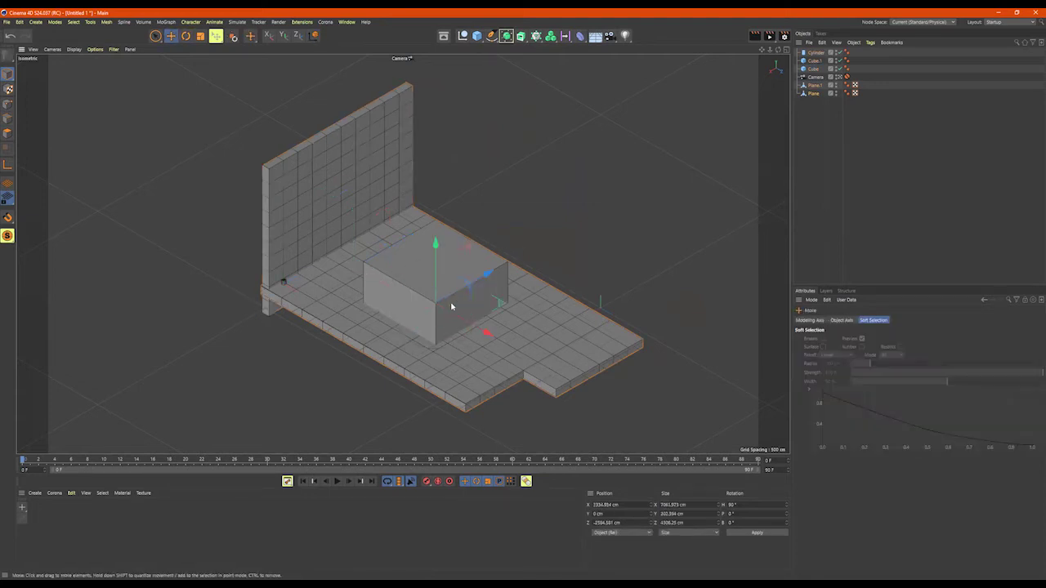
{"action": "key", "text": "t"}
{"action": "left_click_drag", "start_coordinate": [381, 334], "coordinate": [374, 334]}
{"action": "left_click_drag", "start_coordinate": [489, 336], "coordinate": [488, 334]}
- Move the upright wall back to the floor slab's rear end and raise it to about Y 1226 cm
{"action": "left_click", "coordinate": [333, 213]}
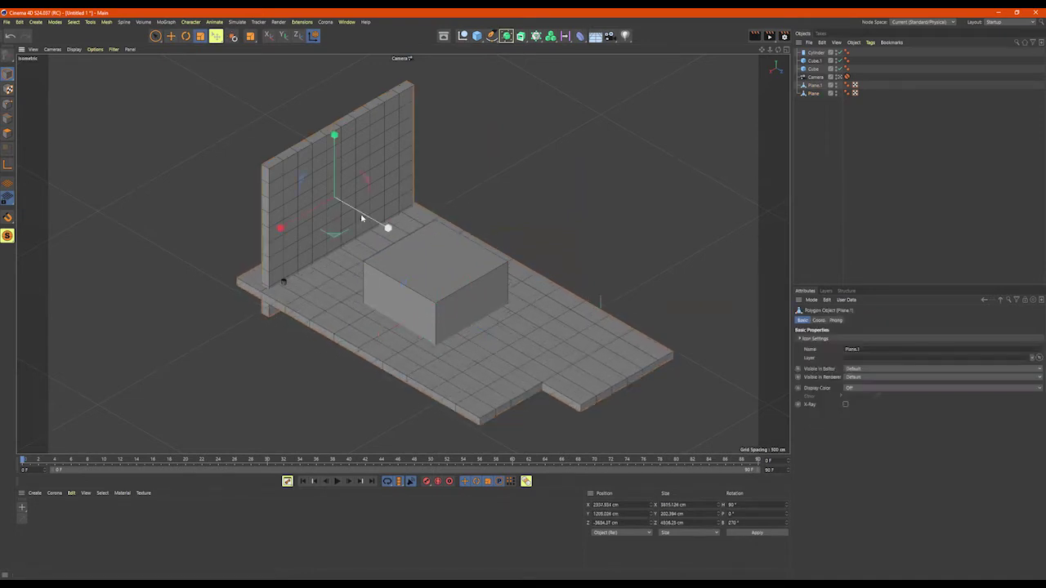
{"action": "key", "text": "e"}
{"action": "left_click_drag", "start_coordinate": [285, 170], "coordinate": [254, 162]}
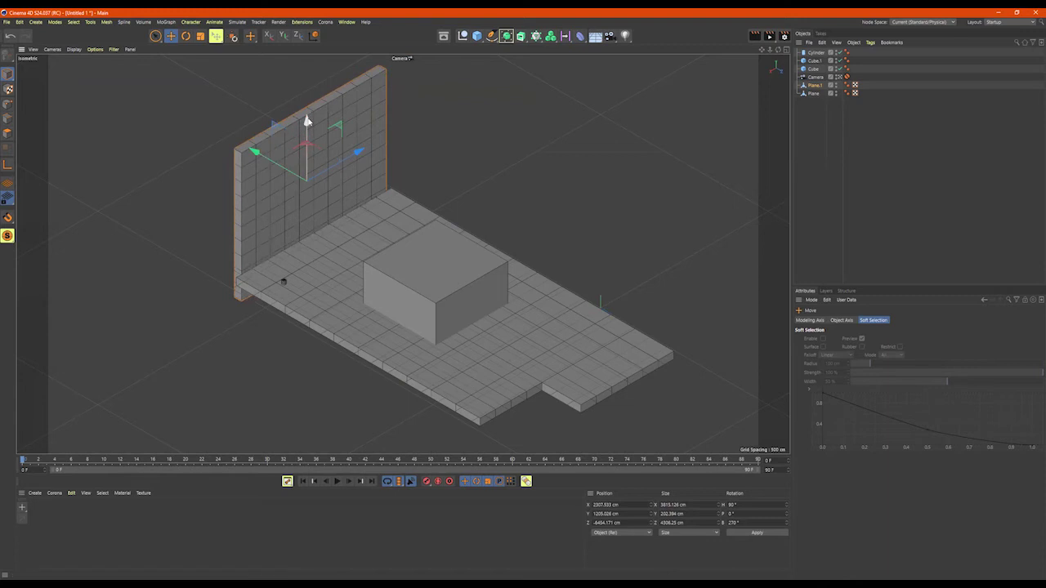
{"action": "left_click_drag", "start_coordinate": [308, 123], "coordinate": [308, 122]}
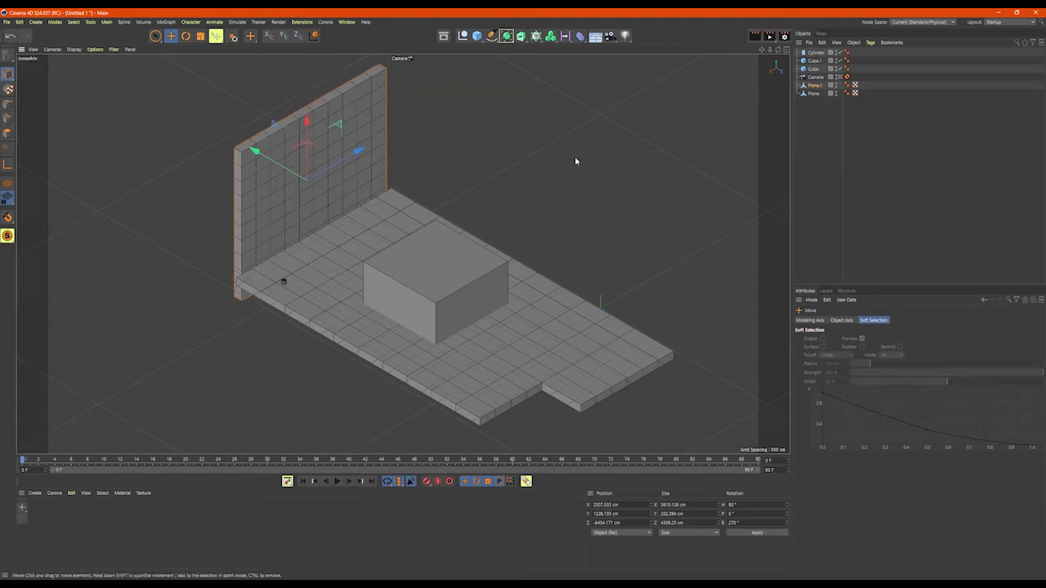
- Leave the isometric camera, then lift one of the two overlapping cubes clear of the floor slab and delete it
{"action": "left_click", "coordinate": [840, 77]}
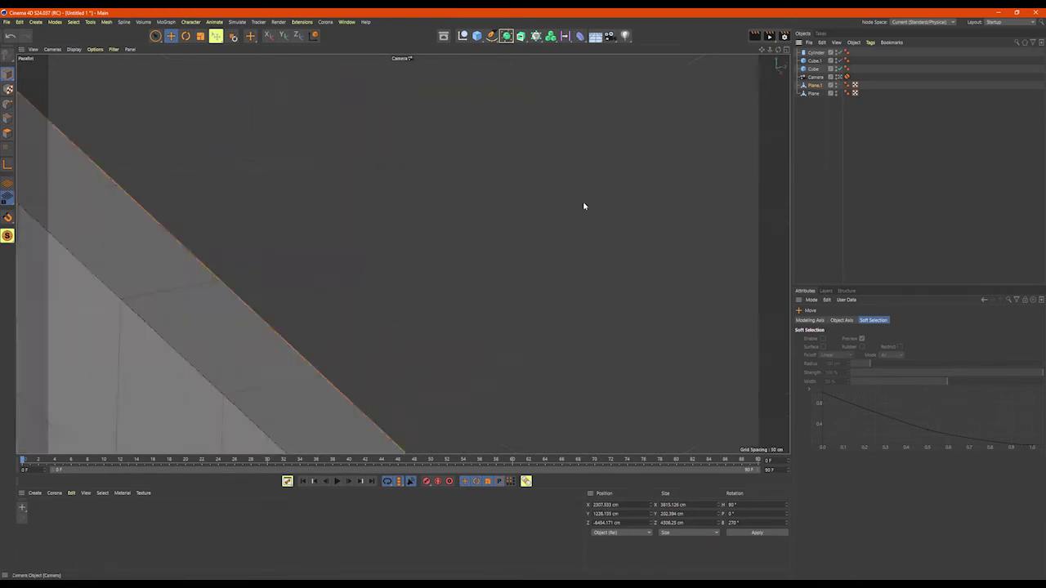
{"action": "scroll", "coordinate": [385, 205], "scroll_direction": "down", "scroll_amount": 10}
{"action": "left_click_drag", "start_coordinate": [361, 199], "coordinate": [483, 187], "text": "alt"}
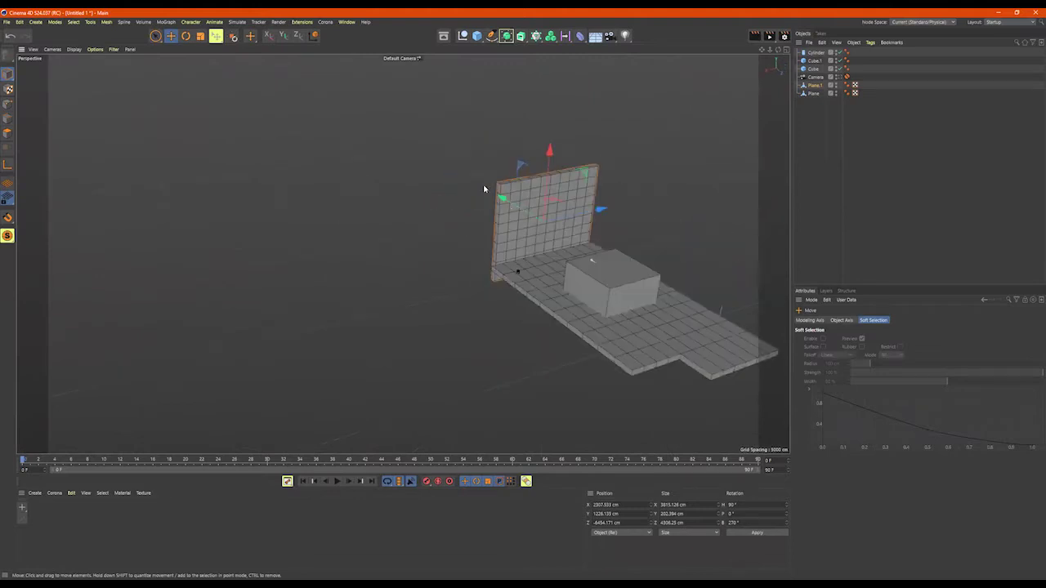
{"action": "middle_click_drag", "start_coordinate": [483, 188], "coordinate": [360, 126], "text": "alt"}
{"action": "right_click_drag", "start_coordinate": [437, 201], "coordinate": [532, 201], "text": "alt"}
{"action": "left_click_drag", "start_coordinate": [532, 201], "coordinate": [474, 98], "text": "alt"}
{"action": "left_click", "coordinate": [491, 233]}
{"action": "key", "text": "ctrl+z"}
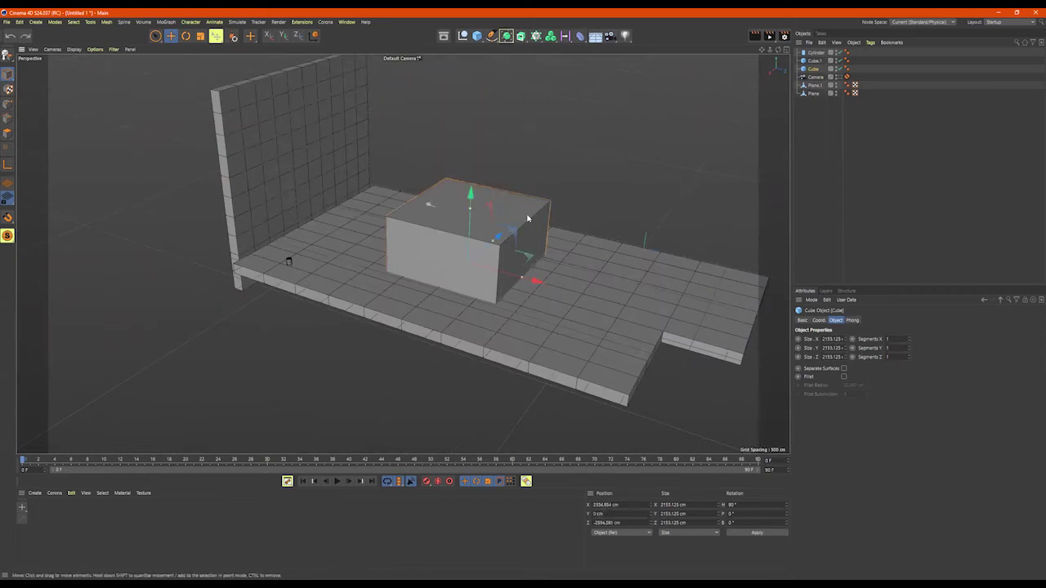
{"action": "key", "text": "9"}
{"action": "left_click_drag", "start_coordinate": [472, 200], "coordinate": [474, 89], "text": "ctrl"}
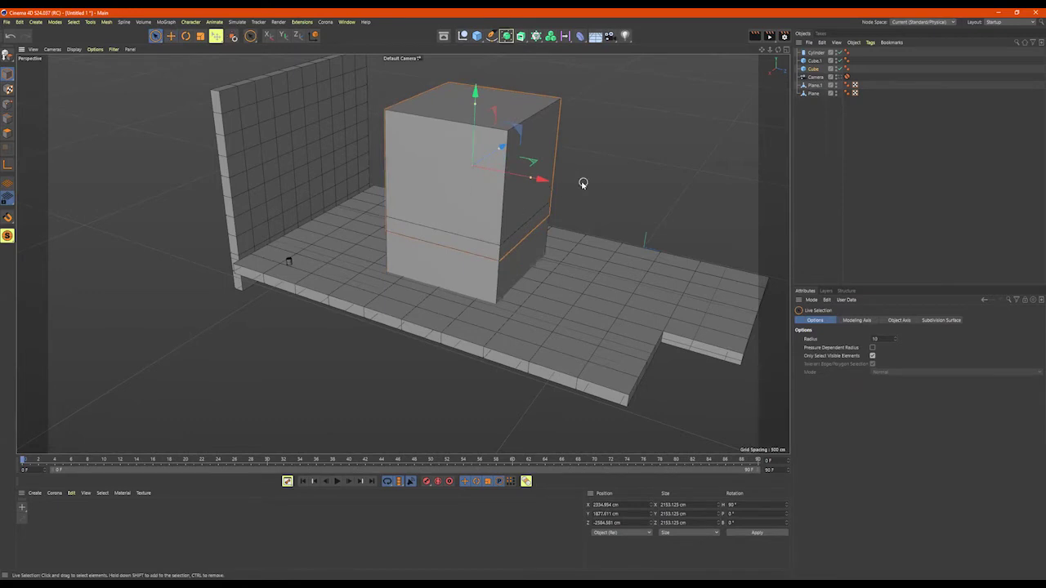
{"action": "key", "text": "Delete"}
- Raise the remaining cube to about Y 1093 cm and resize it into a pillar of about 414 × 2169 × 622 cm
{"action": "left_click", "coordinate": [499, 232]}
{"action": "left_click_drag", "start_coordinate": [471, 195], "coordinate": [466, 139]}
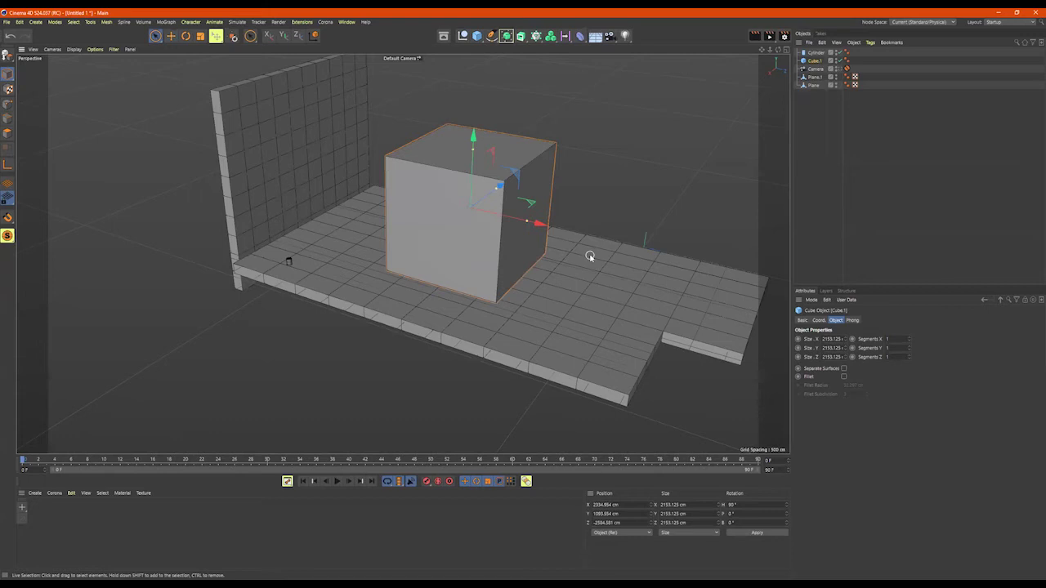
{"action": "left_click_drag", "start_coordinate": [527, 222], "coordinate": [485, 216]}
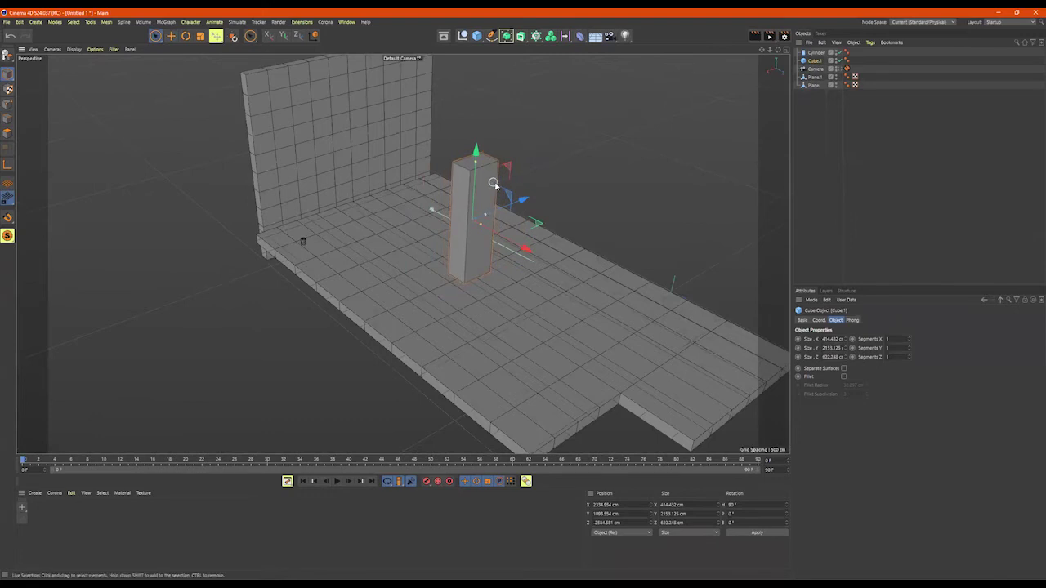
{"action": "left_click_drag", "start_coordinate": [472, 164], "coordinate": [472, 163]}
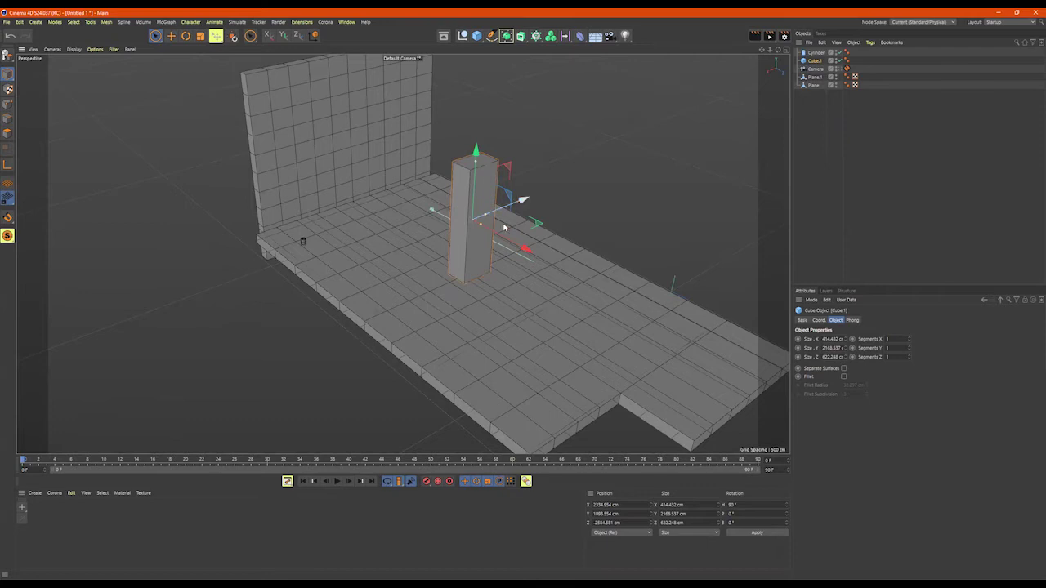
- Duplicate the pillar toward the upright wall and shorten the original into a low box
{"action": "left_click_drag", "start_coordinate": [504, 240], "coordinate": [474, 224], "text": "ctrl"}
{"action": "left_click", "coordinate": [493, 188]}
{"action": "scroll", "coordinate": [511, 175], "scroll_direction": "up", "scroll_amount": 3}
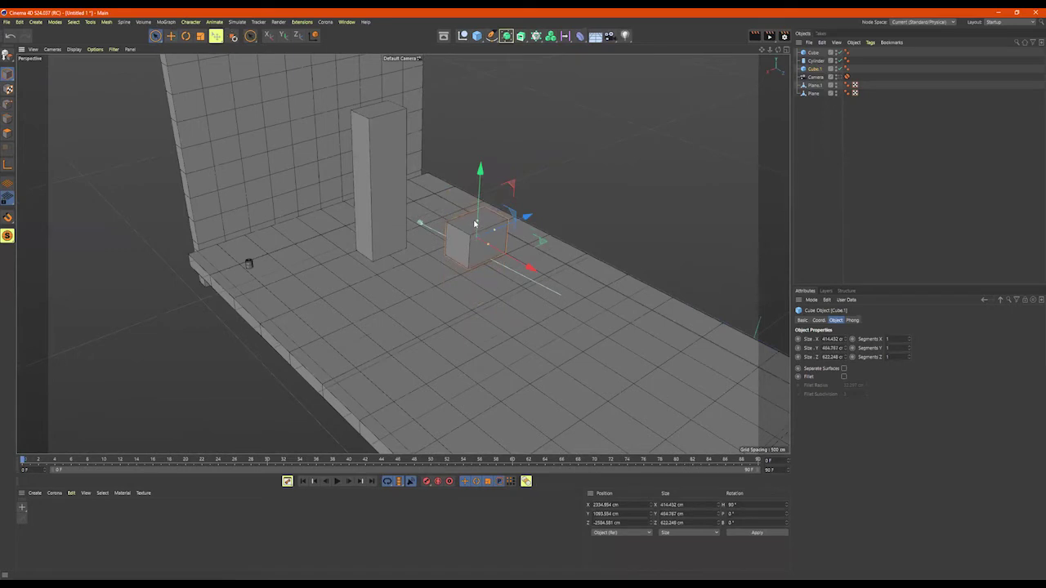
- Fillet the low box with a radius of about 10.3 cm and lower it onto the floor slab at about Y 222 cm
{"action": "left_click", "coordinate": [845, 376]}
{"action": "scroll", "coordinate": [482, 218], "scroll_direction": "up", "scroll_amount": 3}
{"action": "left_click_drag", "start_coordinate": [546, 227], "coordinate": [568, 222], "text": "alt"}
{"action": "right_click_drag", "start_coordinate": [581, 255], "coordinate": [780, 270], "text": "alt"}
{"action": "right_click_drag", "start_coordinate": [416, 239], "coordinate": [327, 245], "text": "alt"}
{"action": "middle_click_drag", "start_coordinate": [458, 247], "coordinate": [678, 257], "text": "alt"}
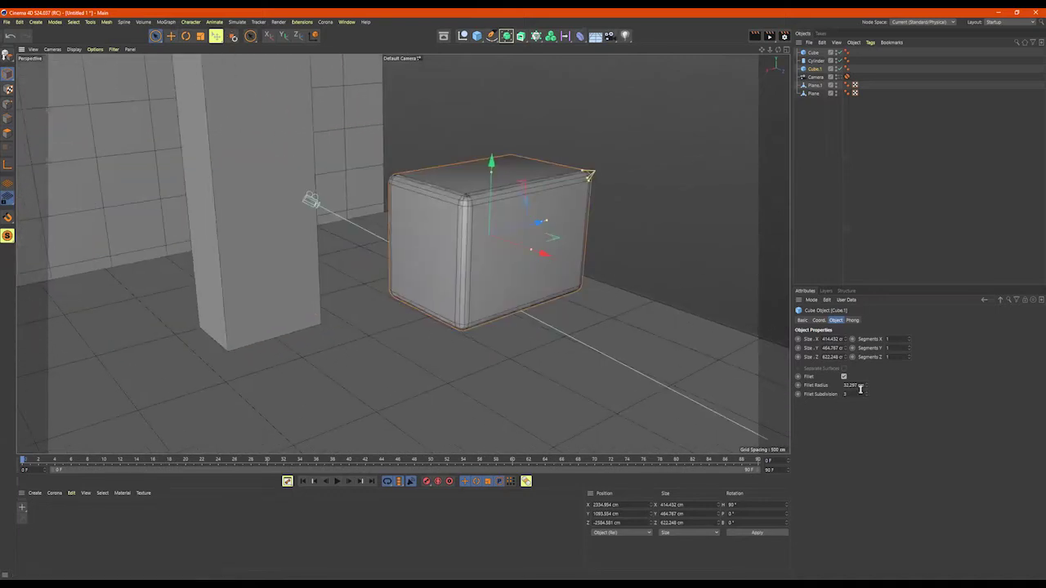
{"action": "left_click_drag", "start_coordinate": [867, 385], "coordinate": [867, 403]}
{"action": "mouse_move", "coordinate": [571, 234]}
{"action": "right_mouse_down", "text": "alt"}
{"action": "mouse_move", "coordinate": [549, 252]}
{"action": "mouse_move", "coordinate": [555, 245]}
{"action": "right_mouse_up", "text": "alt"}
{"action": "left_click_drag", "start_coordinate": [520, 164], "coordinate": [550, 287]}
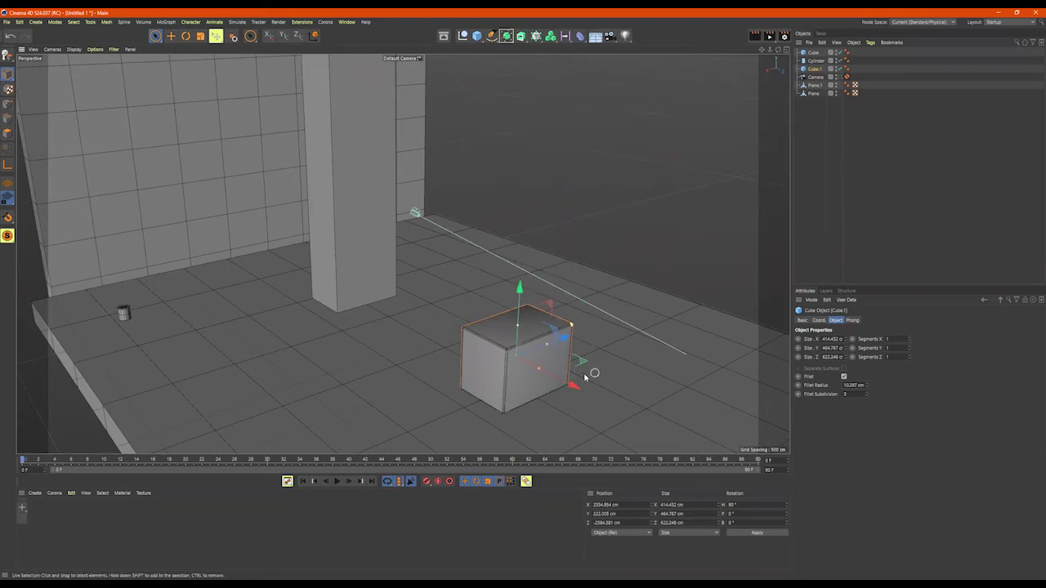
- Add an Array generator and nest the low filleted box inside it
{"action": "scroll", "coordinate": [590, 273], "scroll_direction": "down", "scroll_amount": 3}
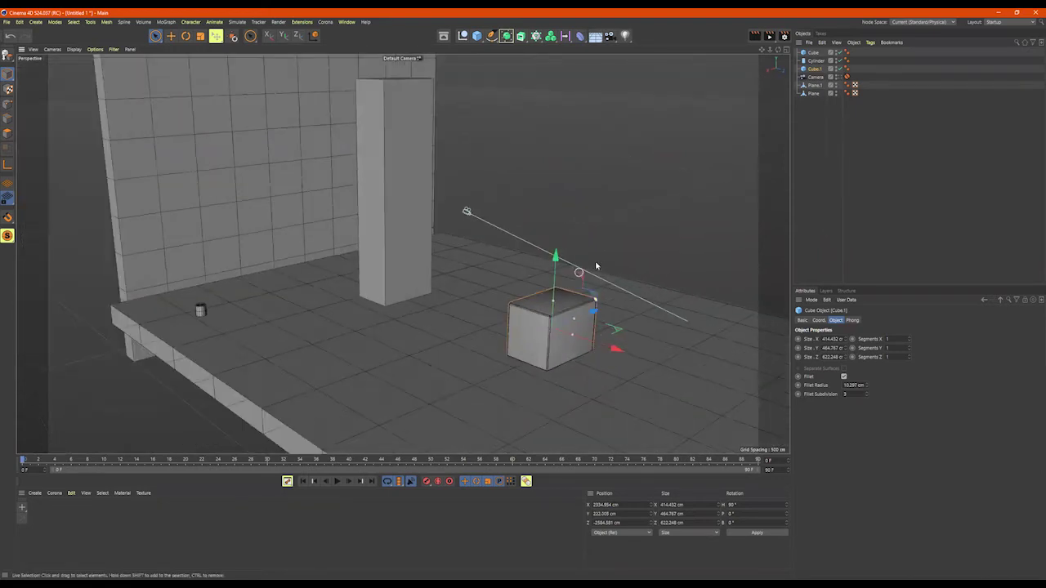
{"action": "scroll", "coordinate": [595, 261], "scroll_direction": "down", "scroll_amount": 2}
{"action": "left_click", "coordinate": [521, 36]}
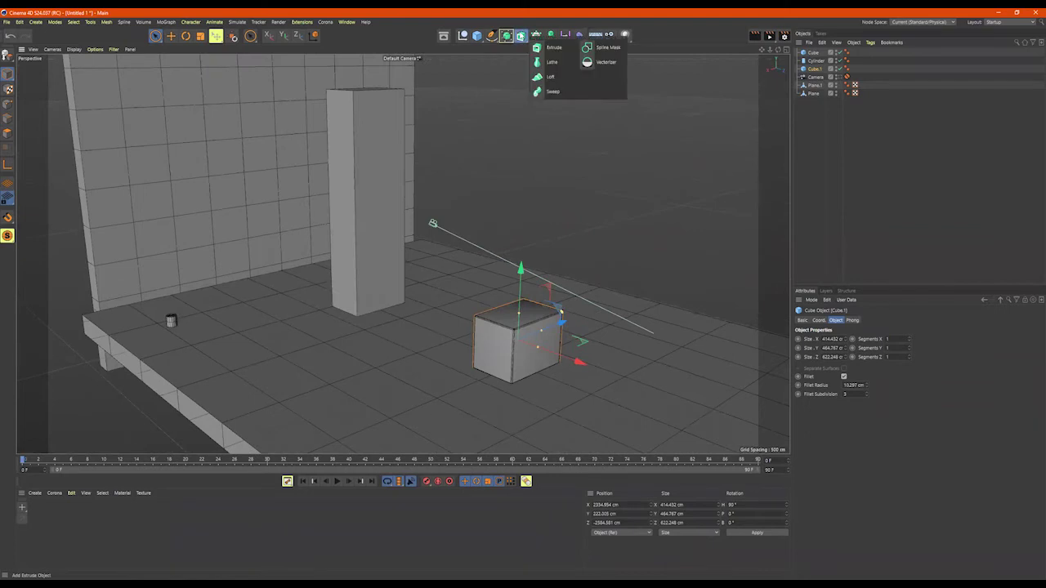
{"action": "left_click", "coordinate": [505, 38]}
{"action": "left_click", "coordinate": [506, 36]}
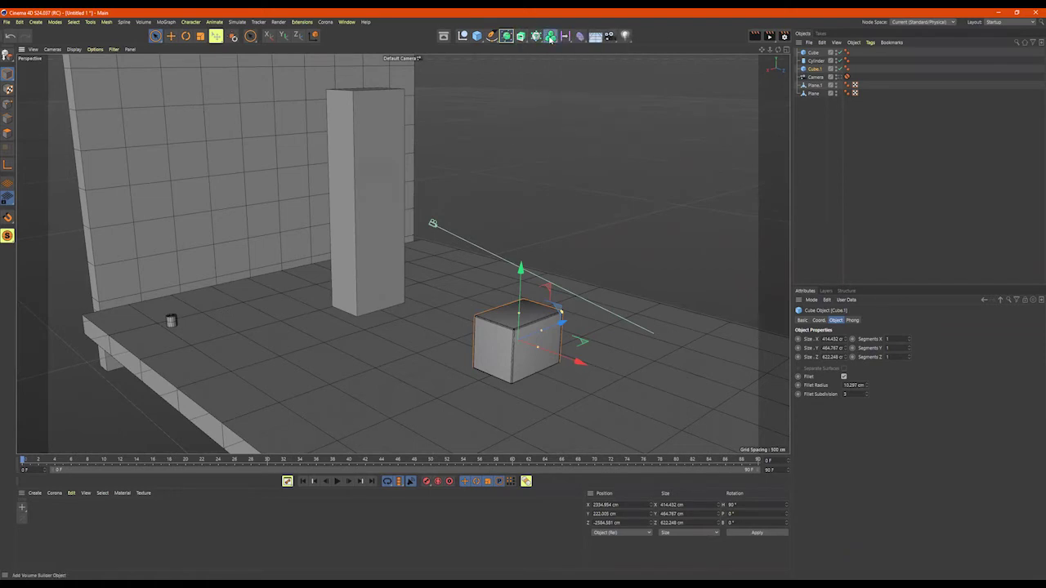
{"action": "left_click", "coordinate": [551, 37]}
{"action": "left_click", "coordinate": [579, 37]}
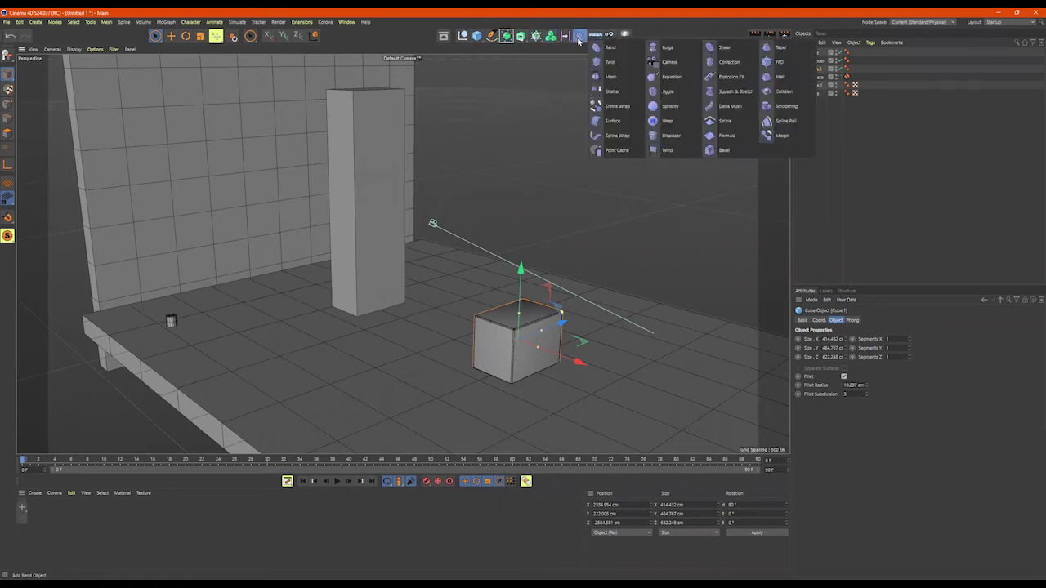
{"action": "left_click", "coordinate": [522, 37]}
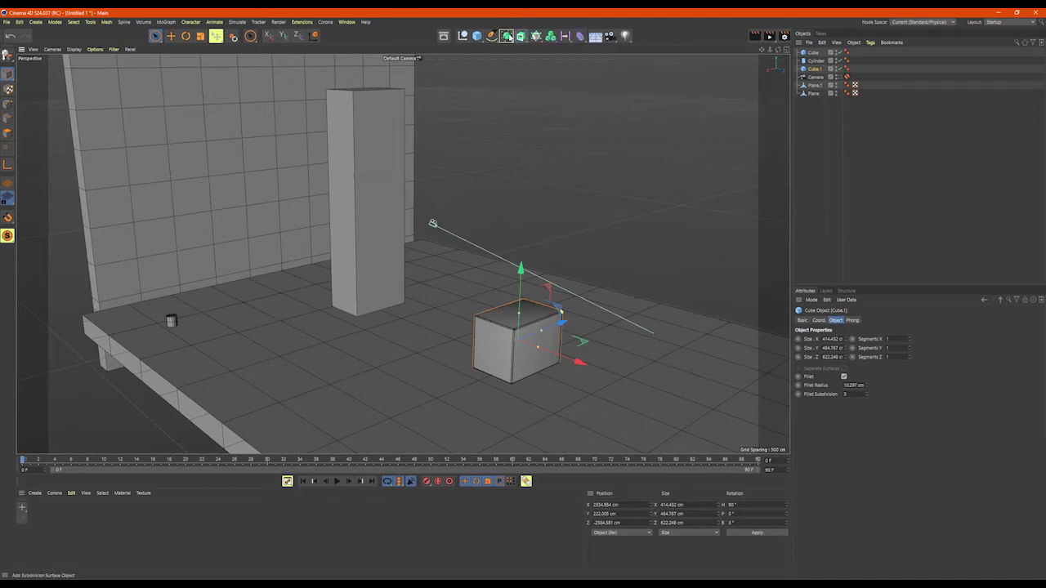
{"action": "left_click", "coordinate": [507, 37]}
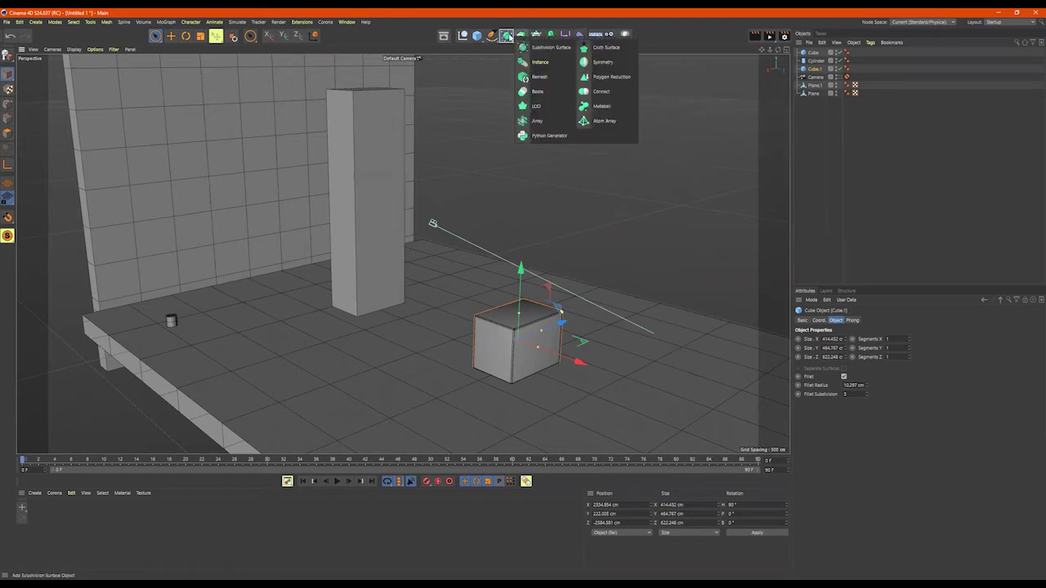
{"action": "left_click", "coordinate": [533, 119]}
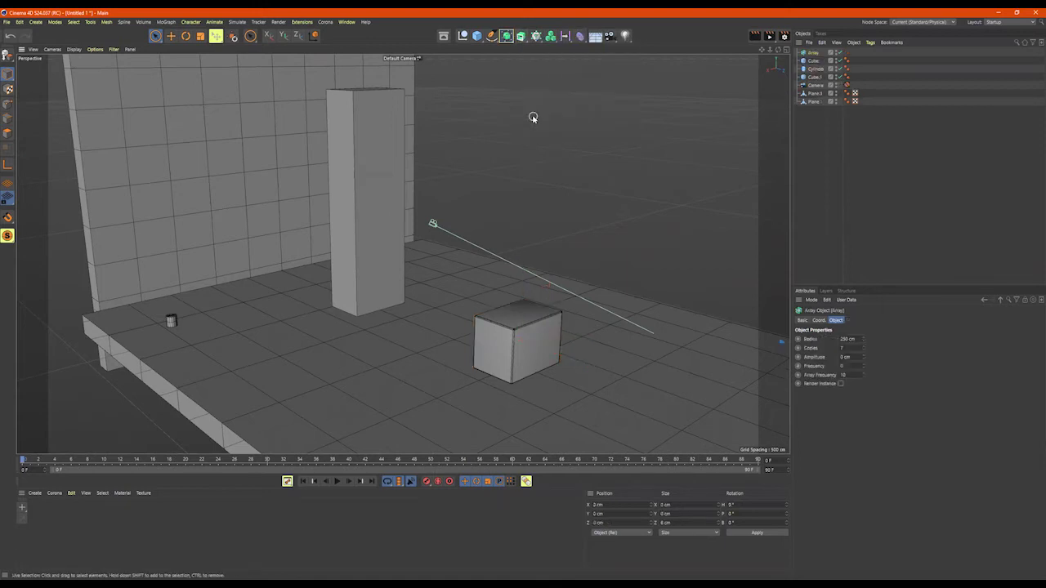
{"action": "left_click", "coordinate": [813, 61]}
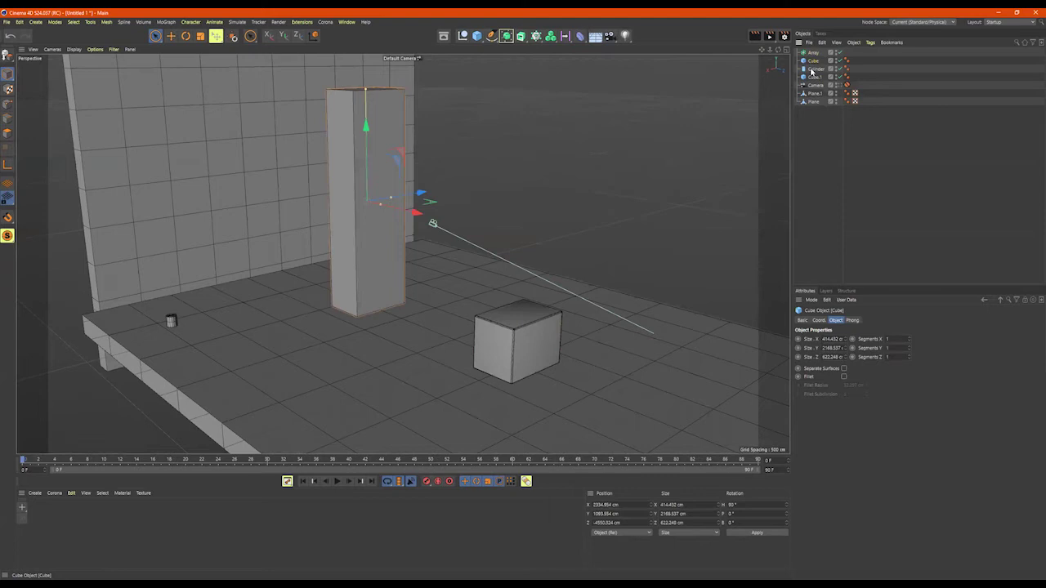
{"action": "left_click", "coordinate": [814, 78]}
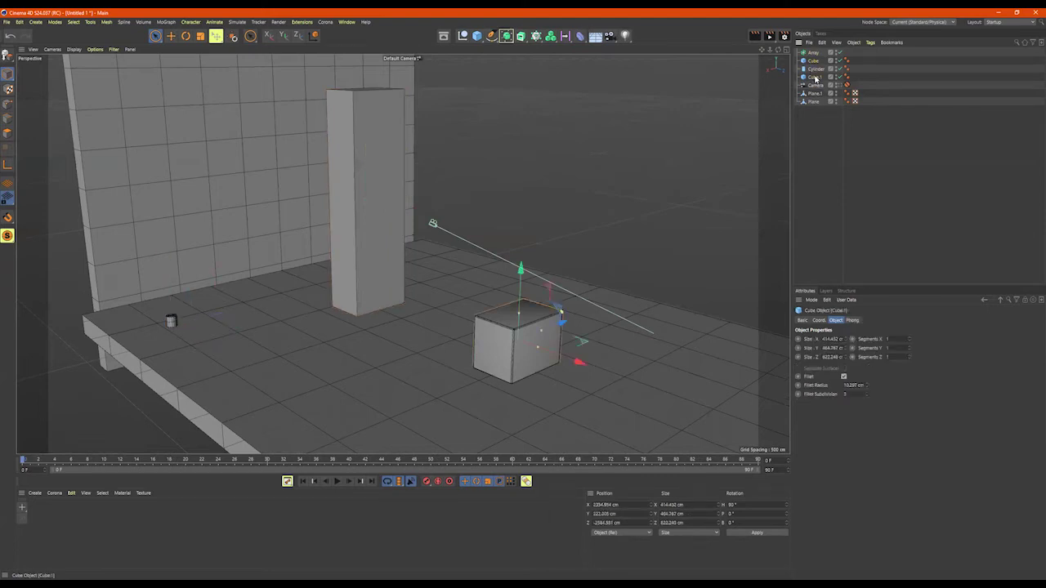
{"action": "left_click_drag", "start_coordinate": [815, 78], "coordinate": [812, 56]}
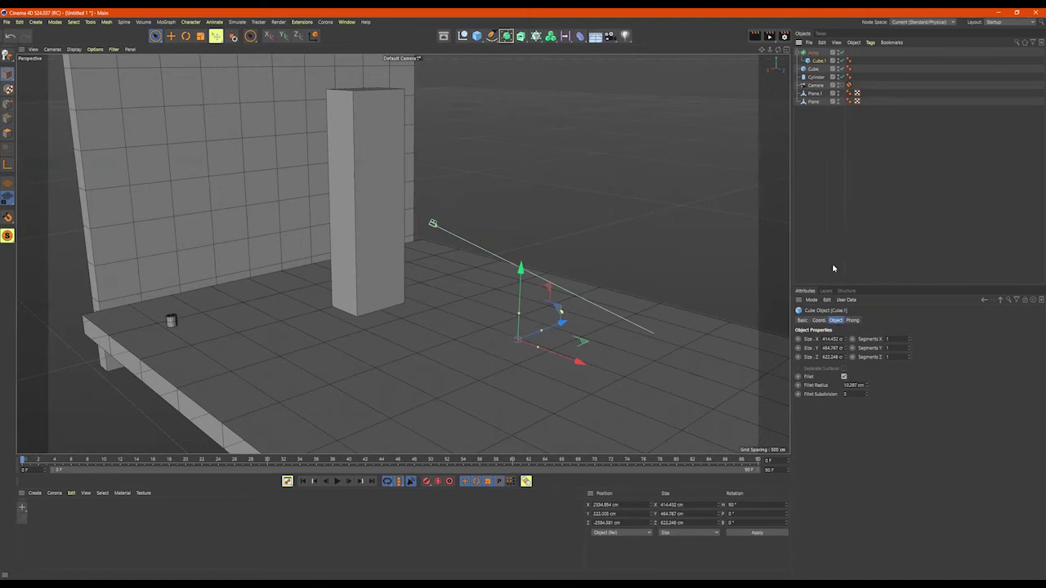
- Increase the Array's radius to about 1656 cm so its seven box copies spread apart
{"action": "left_click", "coordinate": [815, 54]}
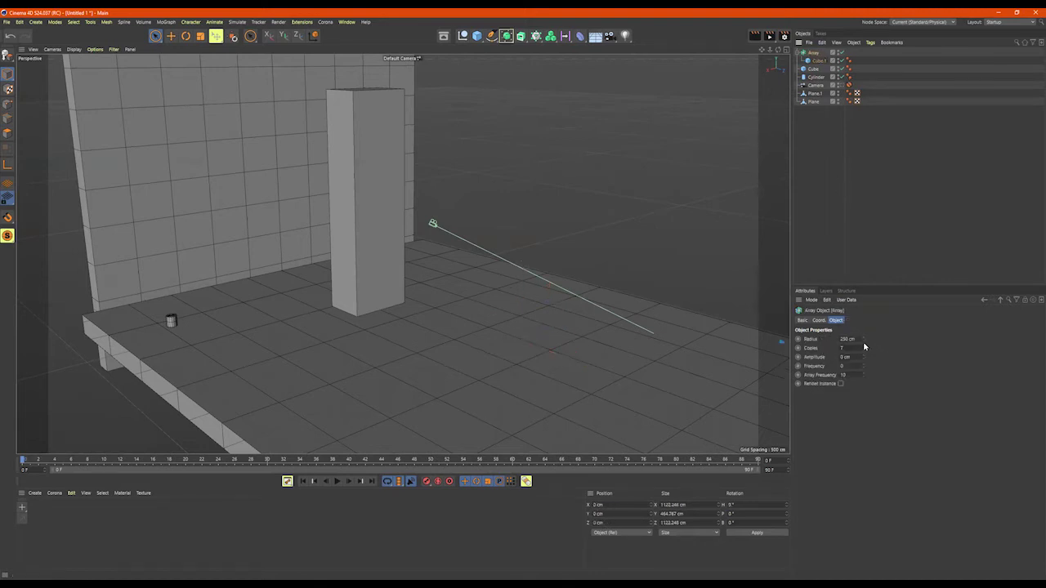
{"action": "scroll", "coordinate": [509, 278], "scroll_direction": "down", "scroll_amount": 10}
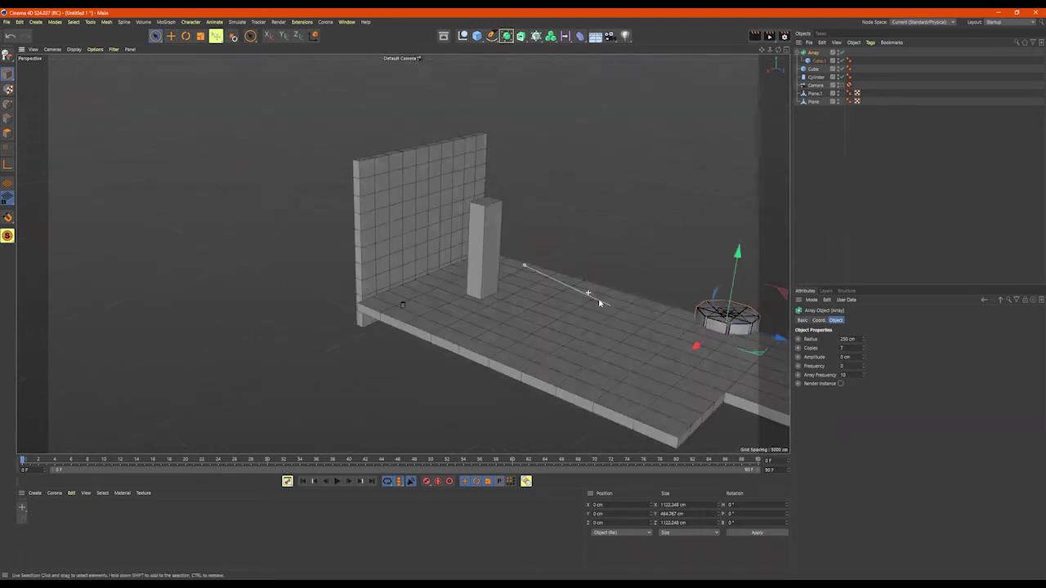
{"action": "middle_click_drag", "start_coordinate": [712, 307], "coordinate": [563, 289], "text": "alt"}
{"action": "left_click_drag", "start_coordinate": [611, 297], "coordinate": [643, 321], "text": "alt"}
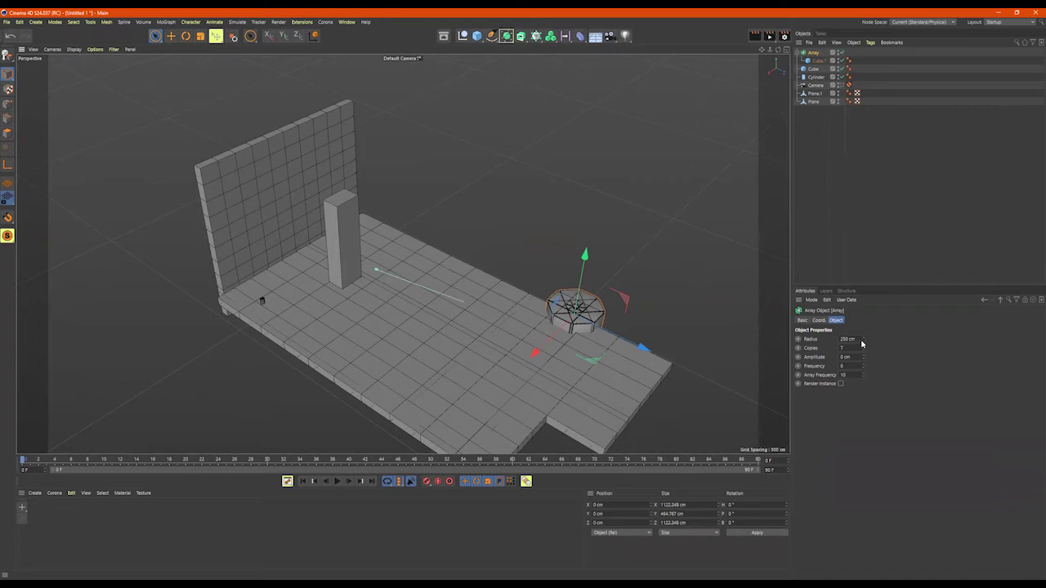
{"action": "left_click_drag", "start_coordinate": [864, 339], "coordinate": [865, 282]}
{"action": "left_click", "coordinate": [819, 320]}
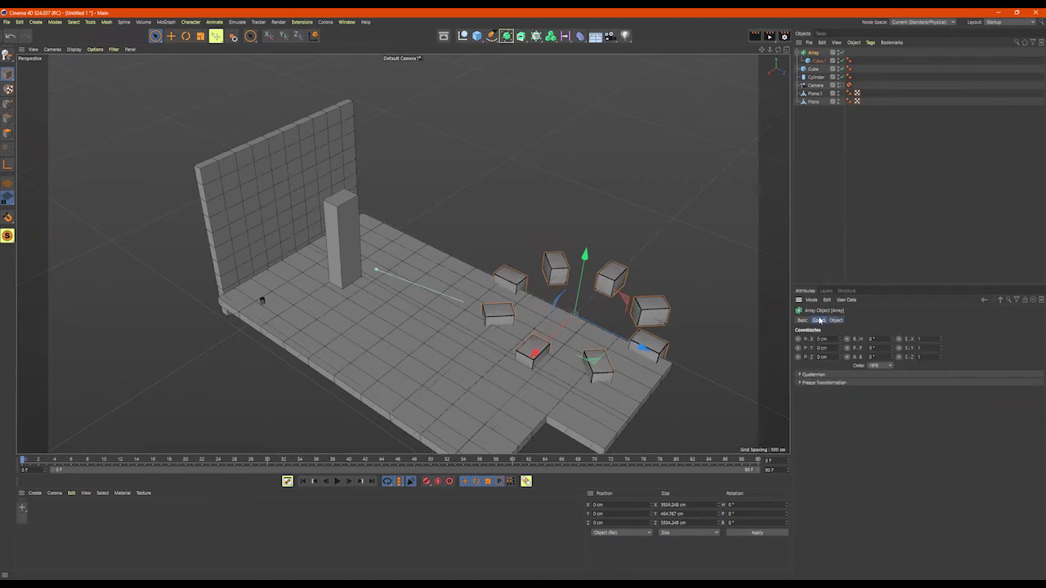
{"action": "left_click", "coordinate": [806, 320]}
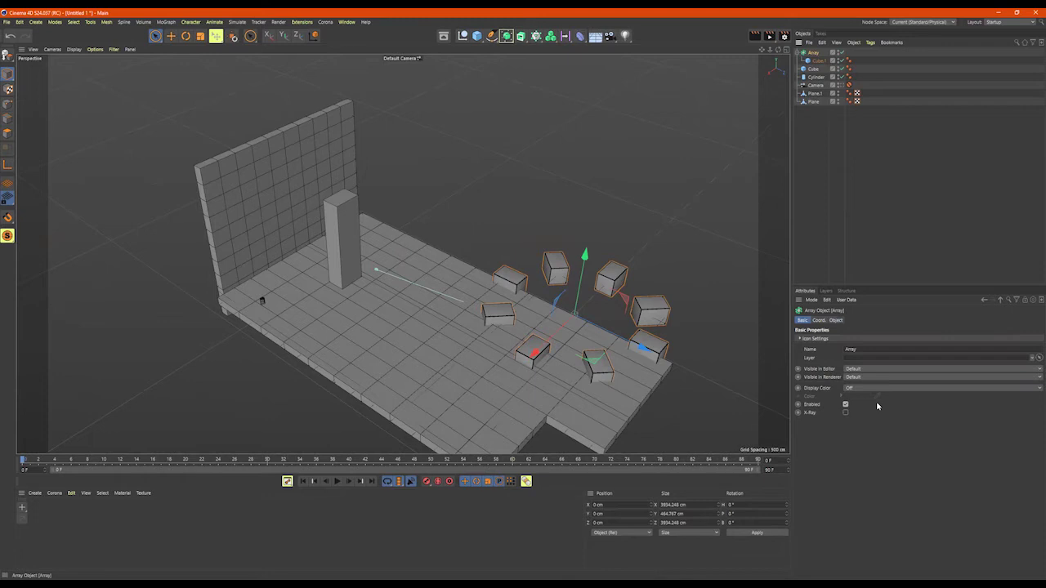
{"action": "left_click", "coordinate": [819, 320]}
{"action": "left_click", "coordinate": [836, 320]}
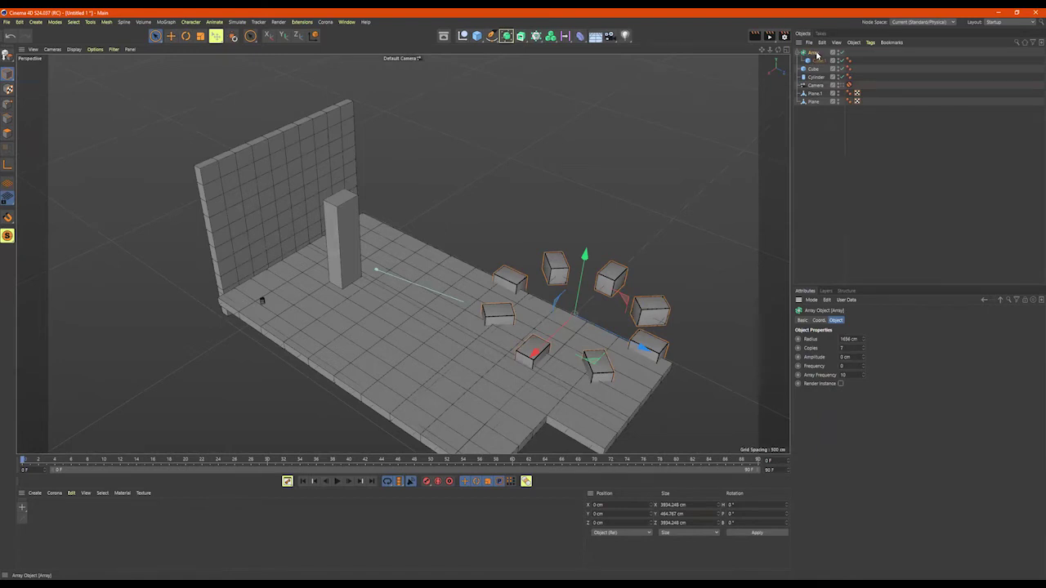
- Add a Volume Builder and a MoGraph Cloner to the scene
{"action": "left_click", "coordinate": [551, 36], "text": "alt"}
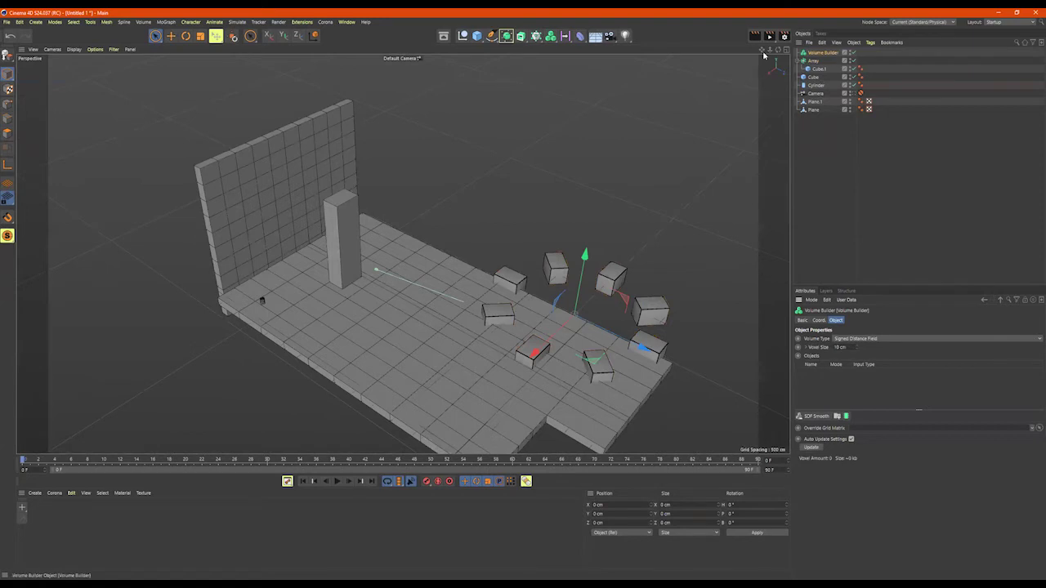
{"action": "left_click", "coordinate": [579, 38]}
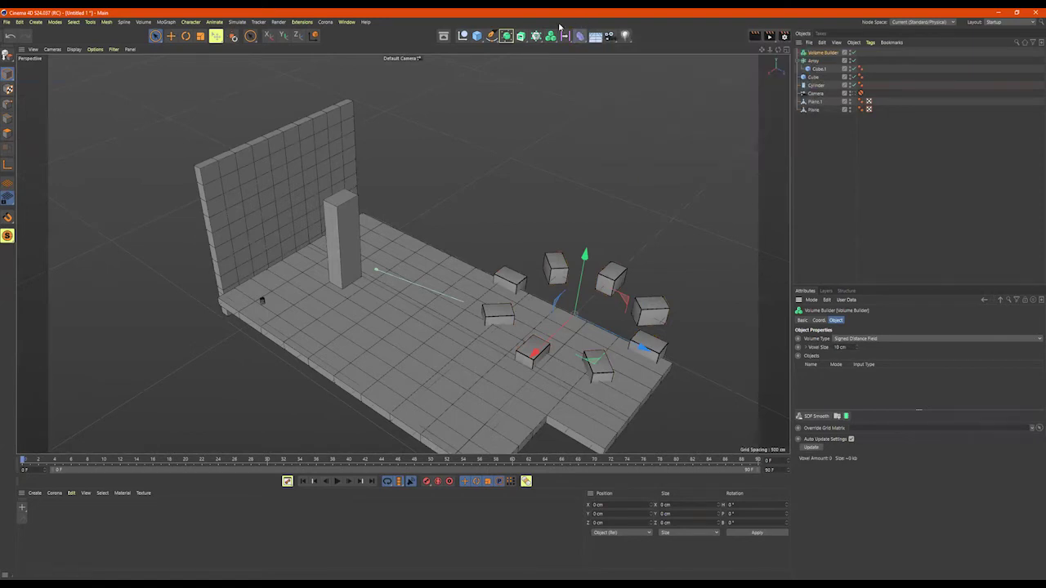
{"action": "left_click", "coordinate": [551, 36]}
{"action": "left_click", "coordinate": [536, 36]}
{"action": "left_click", "coordinate": [521, 36]}
{"action": "left_click", "coordinate": [535, 36]}
{"action": "left_click", "coordinate": [563, 48]}
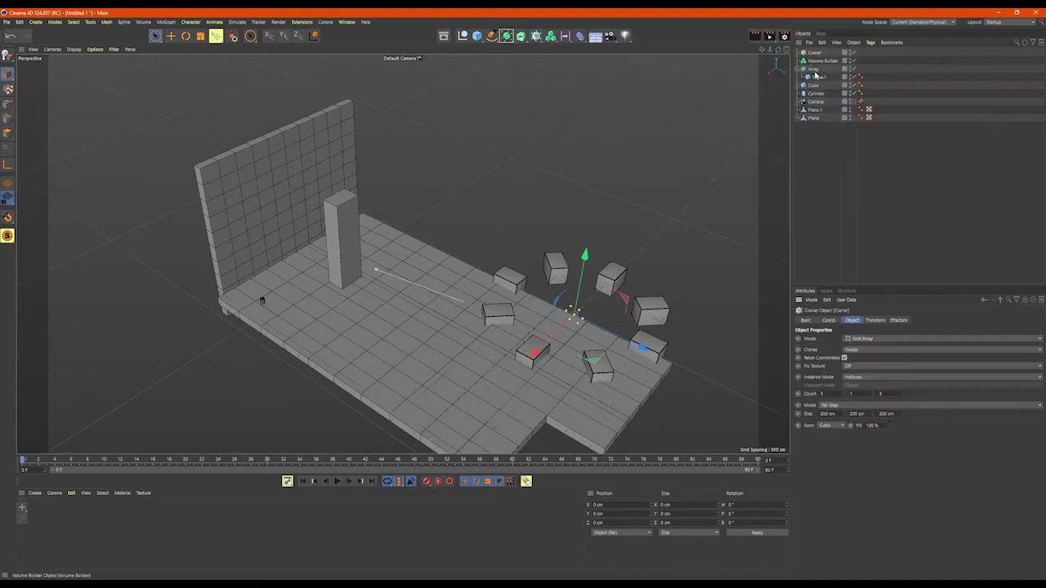
- Move the low filleted box from the Array into the Cloner and delete the empty Array
{"action": "left_click", "coordinate": [814, 69]}
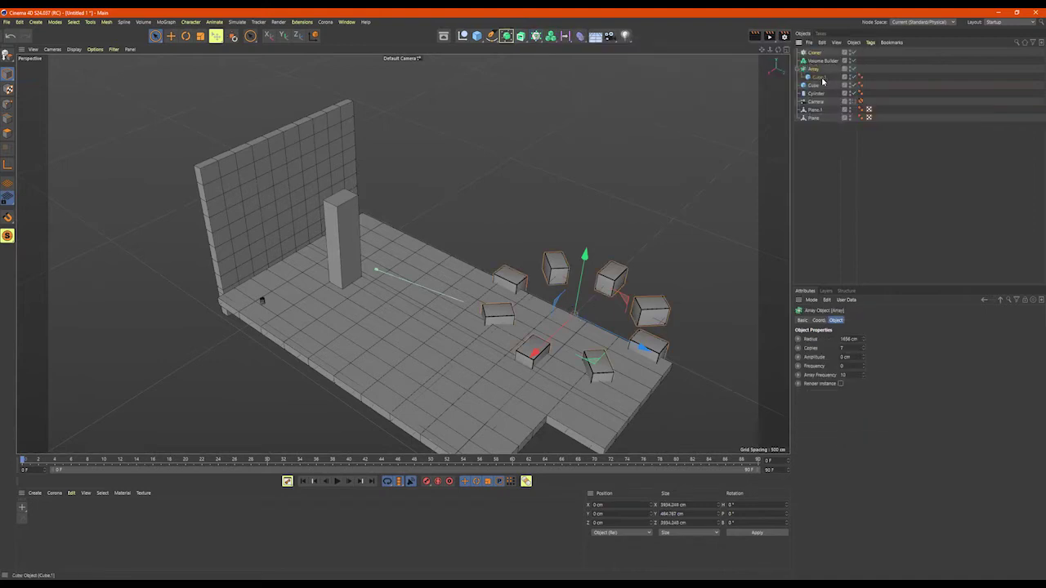
{"action": "left_click_drag", "start_coordinate": [820, 57], "coordinate": [817, 54]}
{"action": "left_click", "coordinate": [814, 76]}
{"action": "key", "text": "Delete"}
{"action": "left_click", "coordinate": [813, 54]}
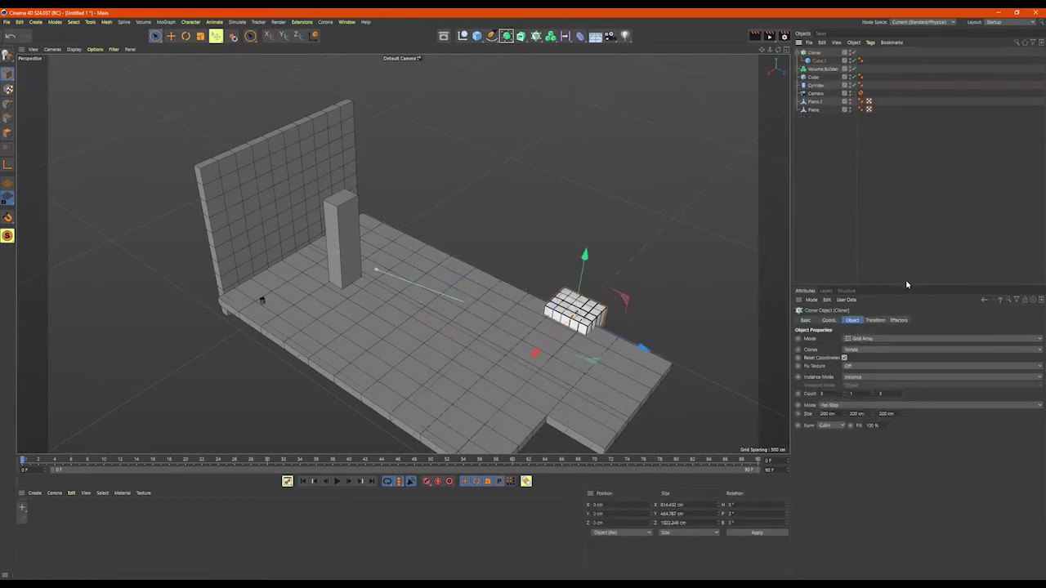
- Switch the Cloner to Linear mode and raise it above the floor slab to about Y 955 cm
{"action": "left_click", "coordinate": [877, 339]}
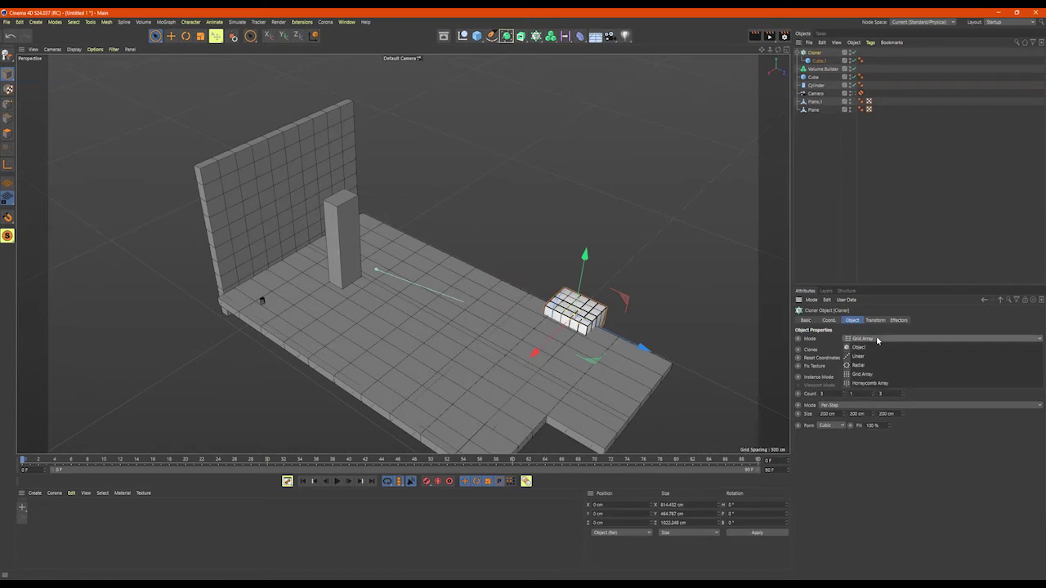
{"action": "left_click", "coordinate": [874, 355]}
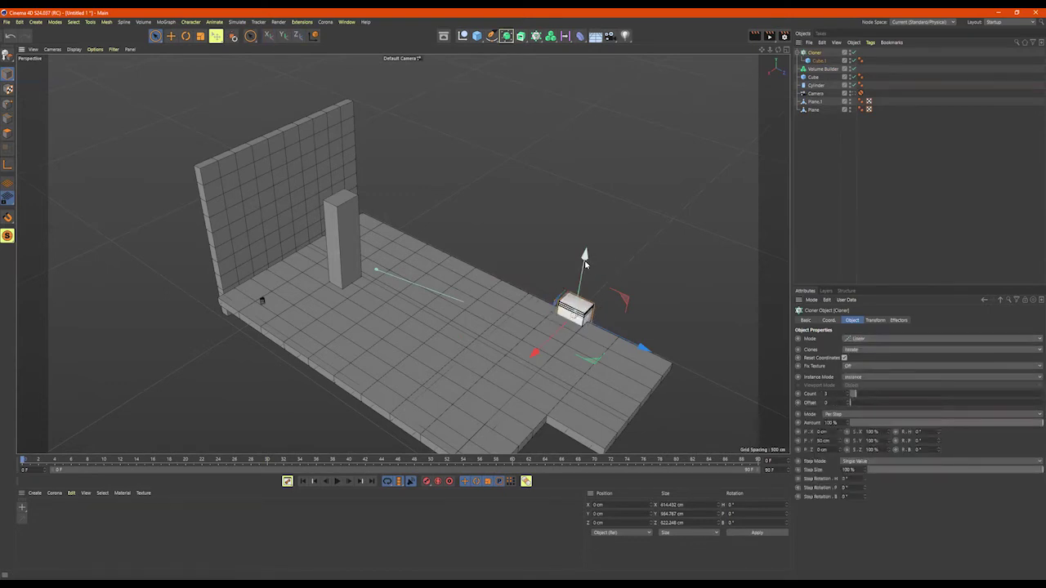
{"action": "left_click_drag", "start_coordinate": [586, 246], "coordinate": [592, 216]}
{"action": "left_click_drag", "start_coordinate": [612, 275], "coordinate": [604, 252], "text": "alt"}
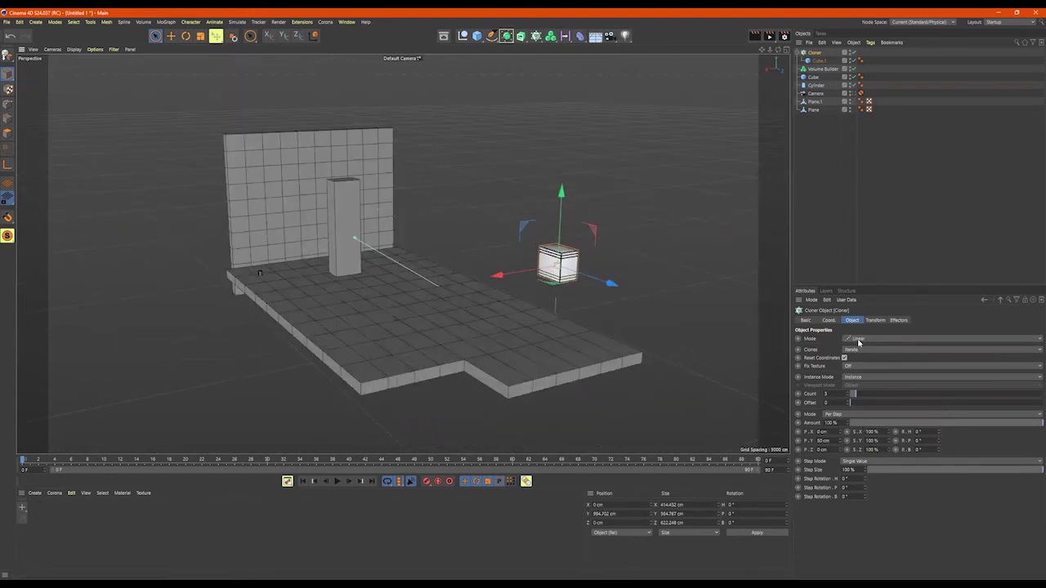
- Spread the clones upward with a Y step of about 195 cm and set the clone count to 4
{"action": "left_click", "coordinate": [875, 321]}
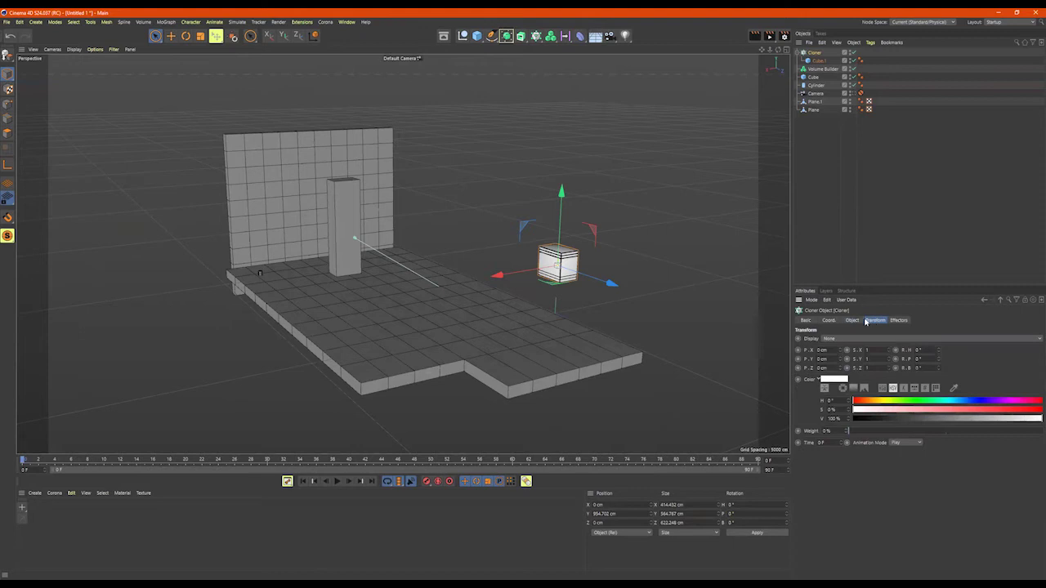
{"action": "left_click", "coordinate": [828, 321]}
{"action": "left_click", "coordinate": [850, 320]}
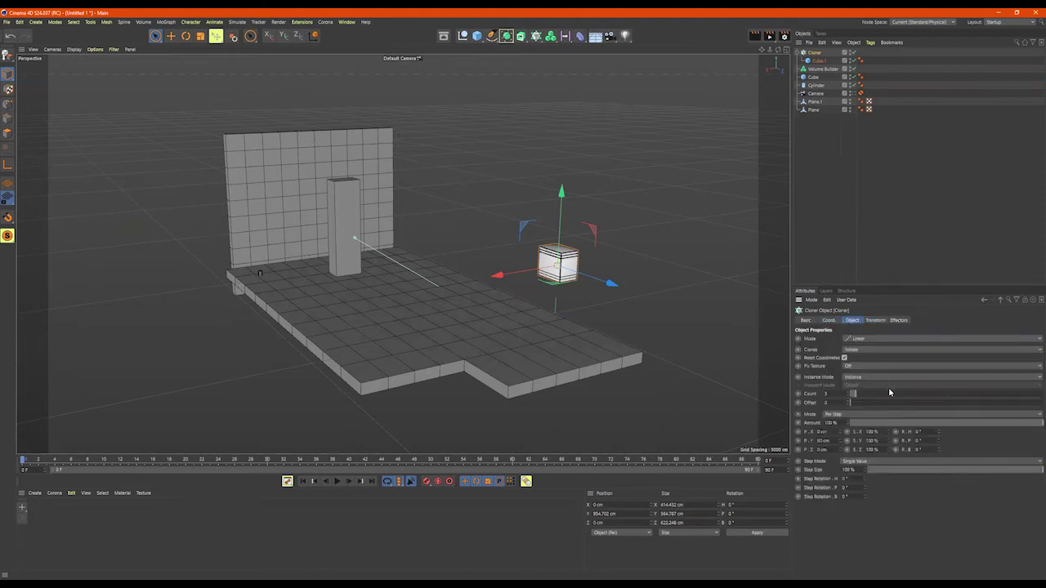
{"action": "left_click_drag", "start_coordinate": [855, 395], "coordinate": [891, 400]}
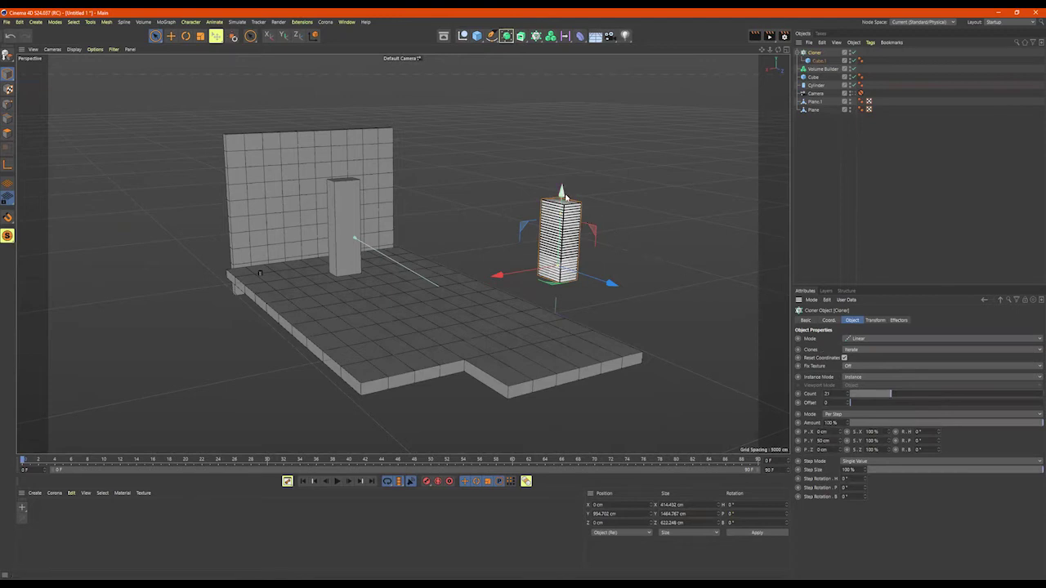
{"action": "left_click_drag", "start_coordinate": [562, 193], "coordinate": [559, 55]}
{"action": "left_click_drag", "start_coordinate": [834, 393], "coordinate": [793, 387]}
{"action": "type", "text": "4"}
{"action": "key", "text": "Return"}
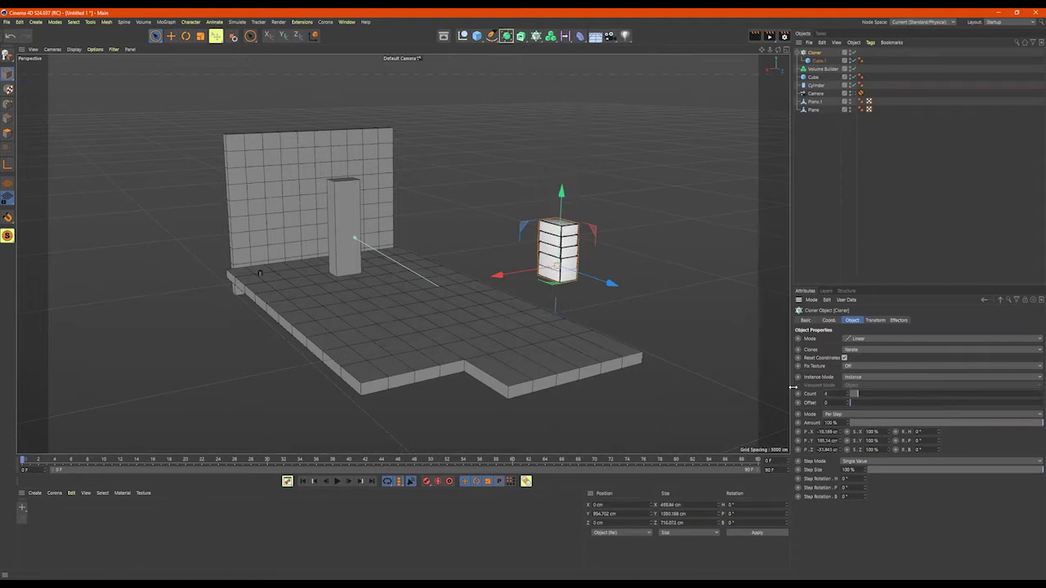
- Set the Cloner's offset to 2 and increase its Y step to about 460 cm so the boxes stack without overlapping
{"action": "mouse_move", "coordinate": [858, 402]}
{"action": "left_mouse_down"}
{"action": "mouse_move", "coordinate": [870, 403]}
{"action": "mouse_move", "coordinate": [854, 404]}
{"action": "left_mouse_up"}
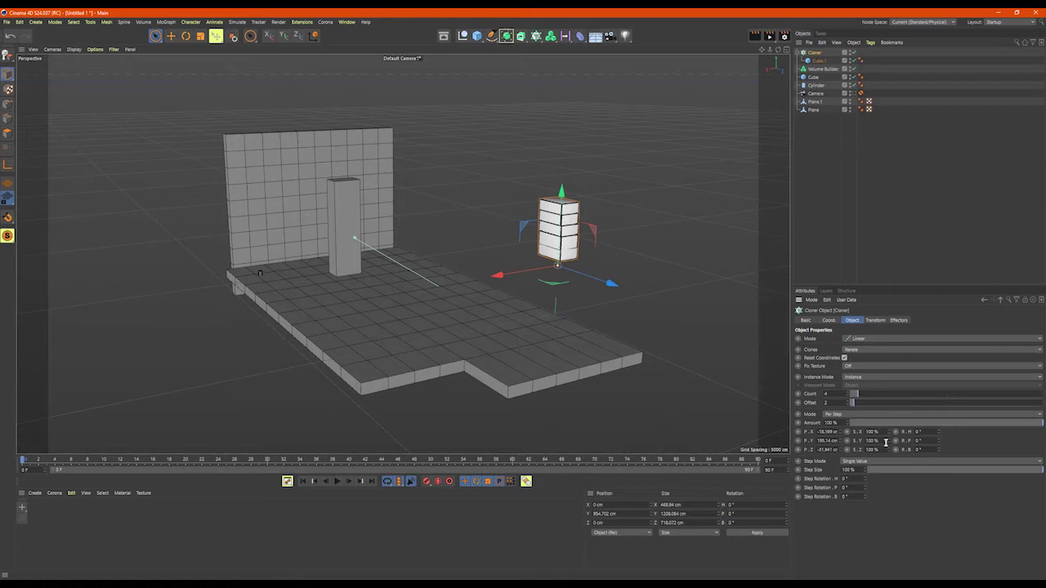
{"action": "mouse_move", "coordinate": [838, 441]}
{"action": "left_mouse_down"}
{"action": "mouse_move", "coordinate": [883, 441]}
{"action": "mouse_move", "coordinate": [840, 437]}
{"action": "mouse_move", "coordinate": [841, 447]}
{"action": "left_mouse_up"}
{"action": "middle_click_drag", "start_coordinate": [618, 311], "coordinate": [589, 449], "text": "alt"}
{"action": "scroll", "coordinate": [607, 317], "scroll_direction": "up", "scroll_amount": 6}
{"action": "middle_click_drag", "start_coordinate": [608, 316], "coordinate": [667, 219], "text": "alt"}
{"action": "left_click_drag", "start_coordinate": [840, 442], "coordinate": [837, 442]}
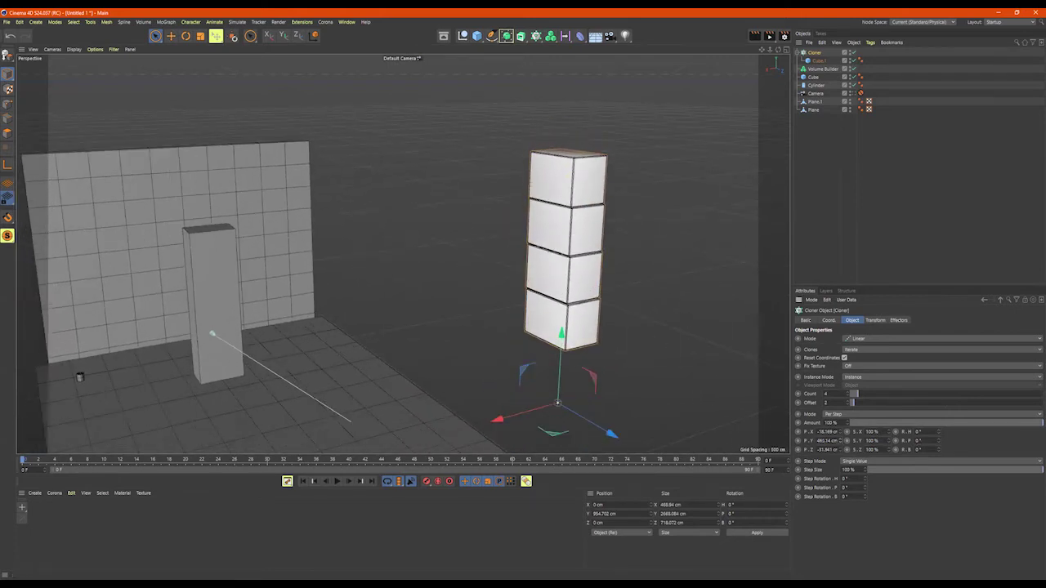
- Move the box stack beside the upright wall at about X 4353, Z -4076 cm and rotate its heading to about 85°
{"action": "scroll", "coordinate": [603, 404], "scroll_direction": "down", "scroll_amount": 6}
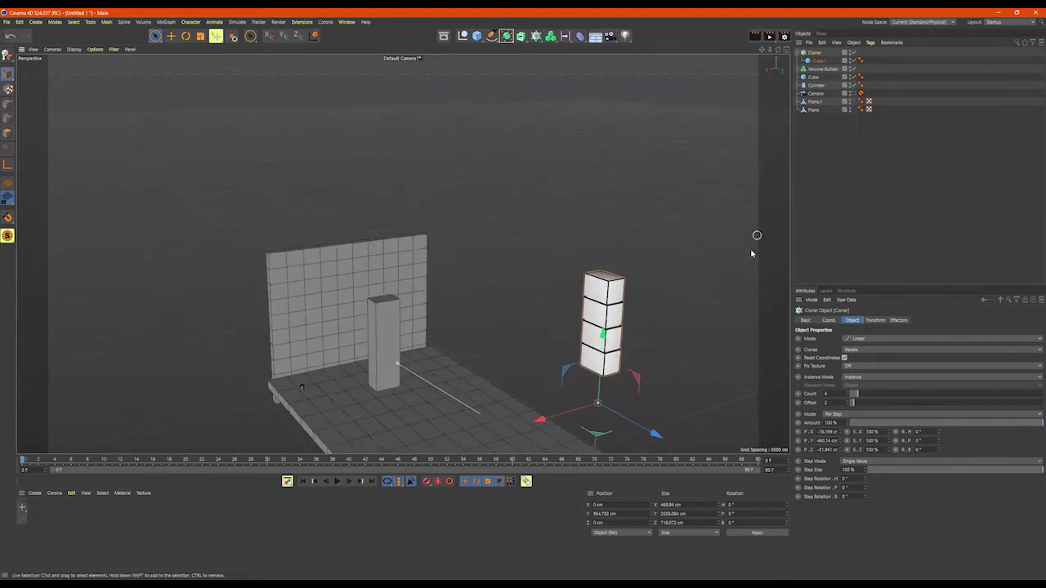
{"action": "left_click_drag", "start_coordinate": [687, 244], "coordinate": [675, 353], "text": "alt"}
{"action": "left_click_drag", "start_coordinate": [476, 255], "coordinate": [276, 243]}
{"action": "key", "text": "e"}
{"action": "key", "text": "r"}
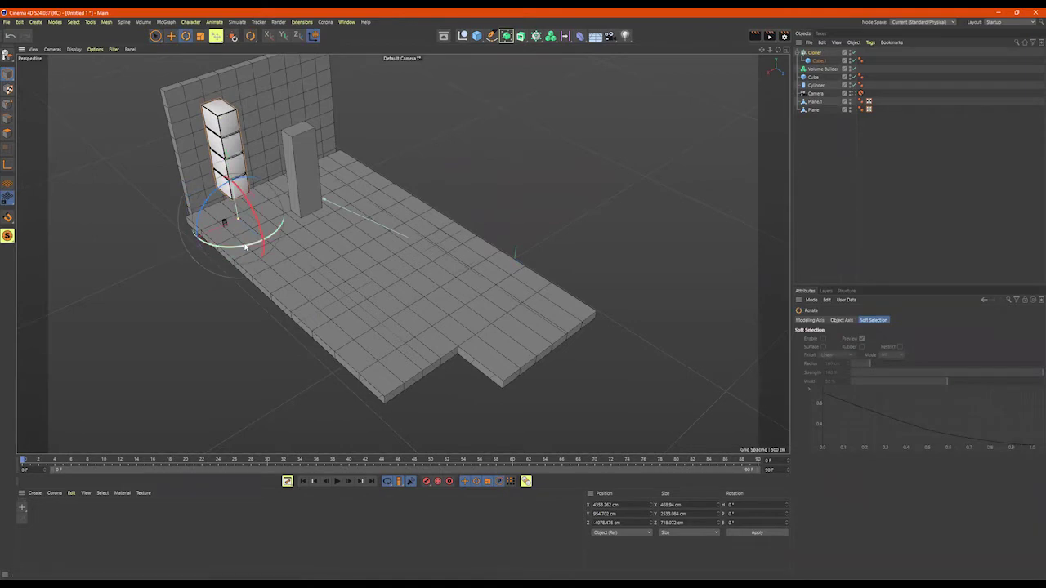
{"action": "left_click_drag", "start_coordinate": [245, 248], "coordinate": [344, 193]}
- Straighten the box stack by setting the Cloner's X and Z position steps to 0 cm
{"action": "left_click", "coordinate": [815, 53]}
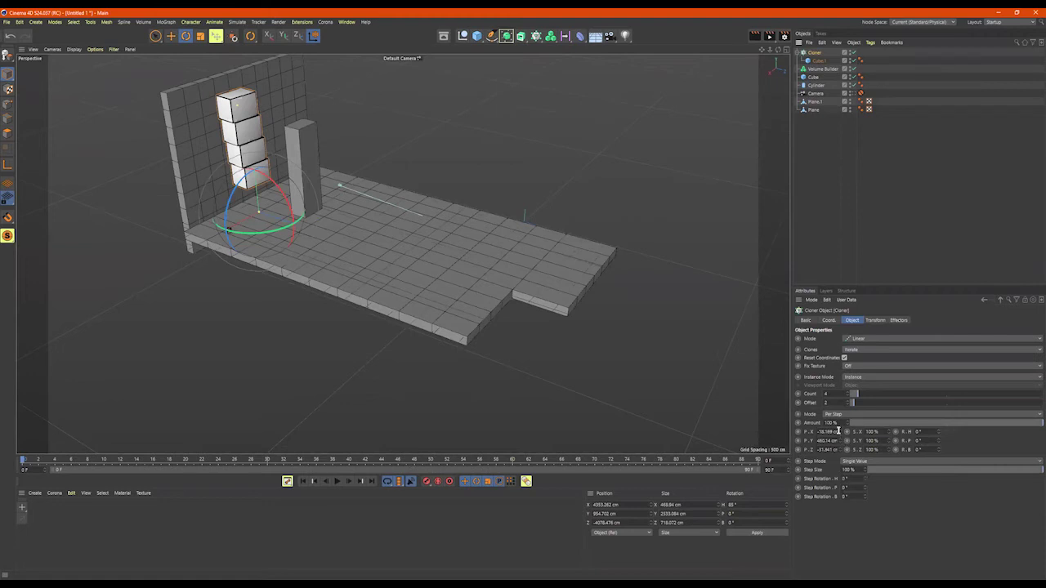
{"action": "mouse_move", "coordinate": [317, 170]}
{"action": "left_mouse_down", "text": "alt"}
{"action": "mouse_move", "coordinate": [319, 147]}
{"action": "mouse_move", "coordinate": [324, 166]}
{"action": "left_mouse_up", "text": "alt"}
{"action": "middle_click_drag", "start_coordinate": [204, 108], "coordinate": [243, 131], "text": "alt"}
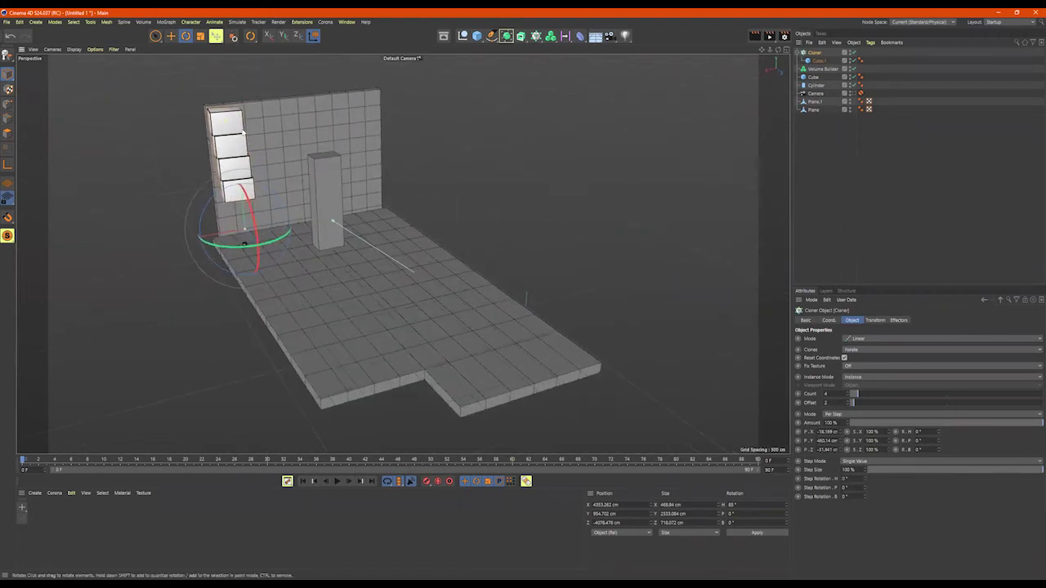
{"action": "mouse_move", "coordinate": [242, 129]}
{"action": "left_mouse_down"}
{"action": "mouse_move", "coordinate": [251, 126]}
{"action": "mouse_move", "coordinate": [241, 125]}
{"action": "left_mouse_up"}
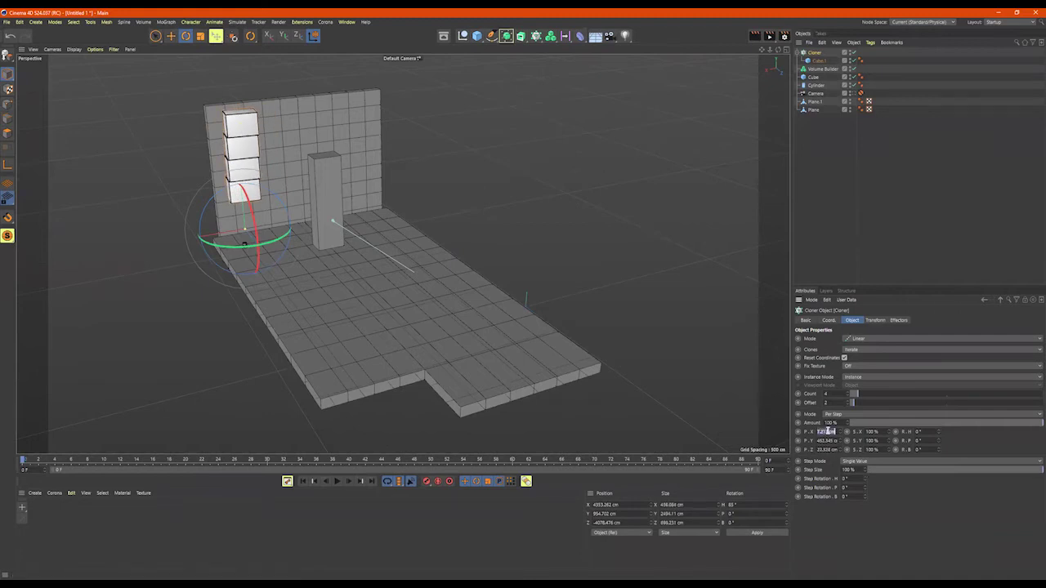
{"action": "double_click", "coordinate": [828, 450]}
{"action": "type", "text": "0"}
{"action": "key", "text": "Return"}
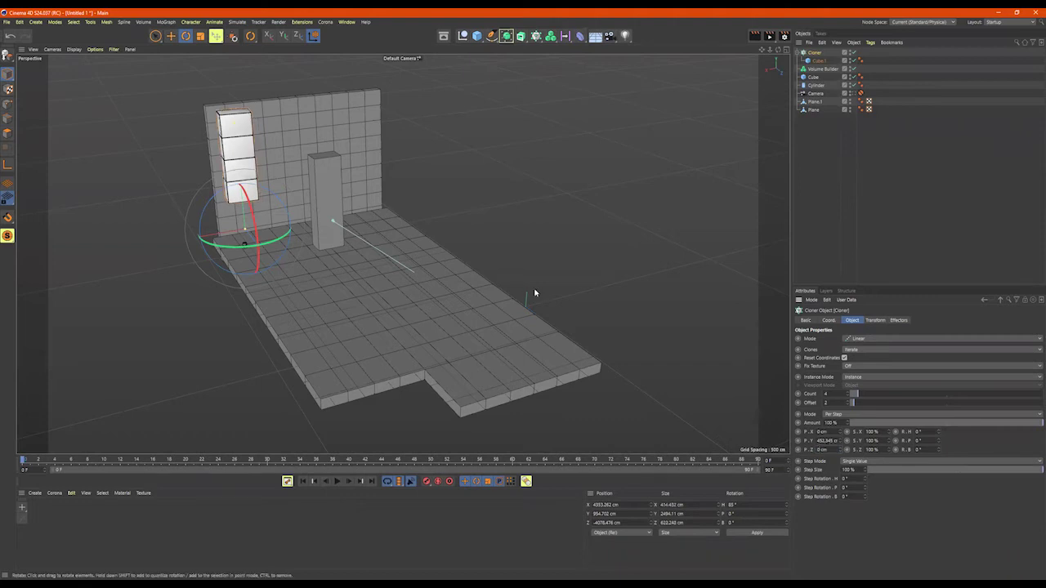
- Lower the cloned box stack until its lowest box rests on the floor slab
{"action": "left_click_drag", "start_coordinate": [328, 154], "coordinate": [325, 190], "text": "alt"}
{"action": "middle_click_drag", "start_coordinate": [324, 190], "coordinate": [291, 244], "text": "alt"}
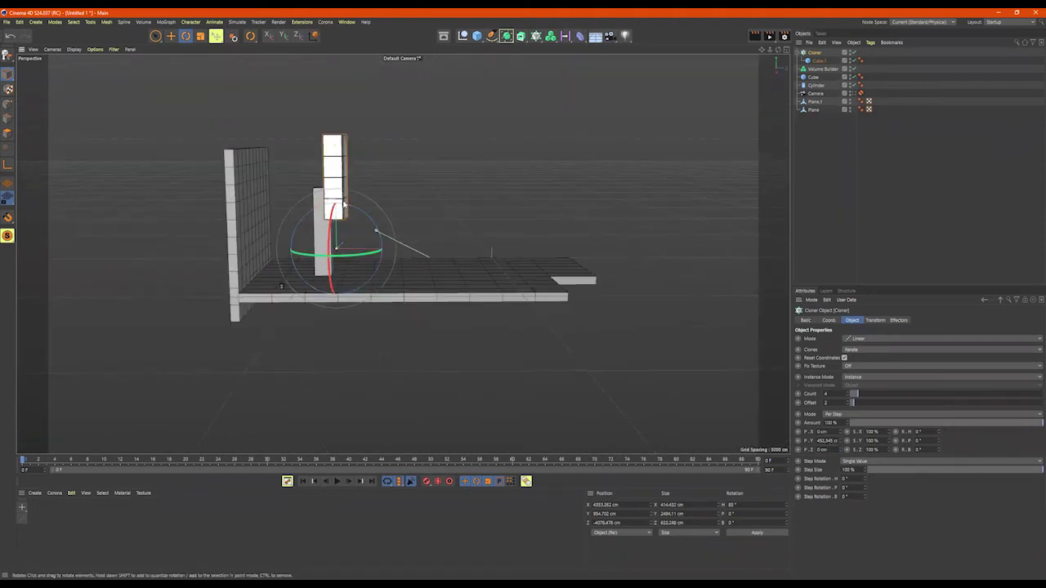
{"action": "key", "text": "e"}
{"action": "mouse_move", "coordinate": [337, 177]}
{"action": "left_mouse_down"}
{"action": "mouse_move", "coordinate": [356, 270]}
{"action": "mouse_move", "coordinate": [418, 304]}
{"action": "mouse_move", "coordinate": [357, 286]}
{"action": "mouse_move", "coordinate": [390, 205]}
{"action": "mouse_move", "coordinate": [343, 184]}
{"action": "left_mouse_up"}
{"action": "right_click_drag", "start_coordinate": [343, 184], "coordinate": [517, 168], "text": "alt"}
- Lower the tall standalone cube onto the floor slab at about Y 1079 cm
{"action": "left_click", "coordinate": [420, 171]}
{"action": "left_click_drag", "start_coordinate": [402, 253], "coordinate": [536, 213], "text": "alt"}
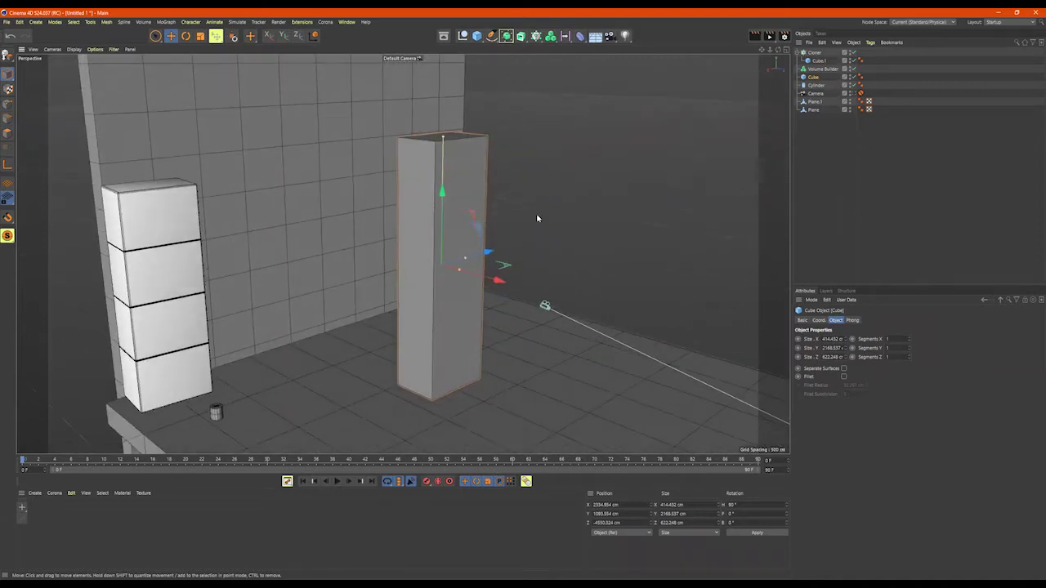
{"action": "left_click_drag", "start_coordinate": [497, 181], "coordinate": [501, 173], "text": "alt"}
{"action": "left_click_drag", "start_coordinate": [442, 192], "coordinate": [463, 209]}
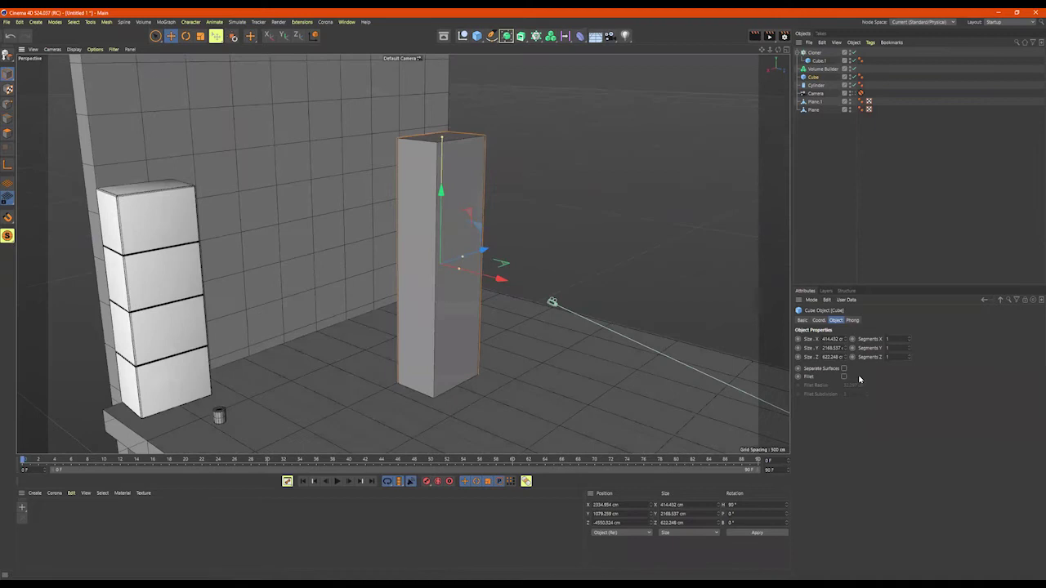
- Fillet the tall cube's edges with a radius of about 18 cm and convert it to an editable polygon object
{"action": "left_click", "coordinate": [844, 377]}
{"action": "left_click_drag", "start_coordinate": [587, 307], "coordinate": [485, 137], "text": "alt"}
{"action": "left_click_drag", "start_coordinate": [489, 179], "coordinate": [497, 151], "text": "alt"}
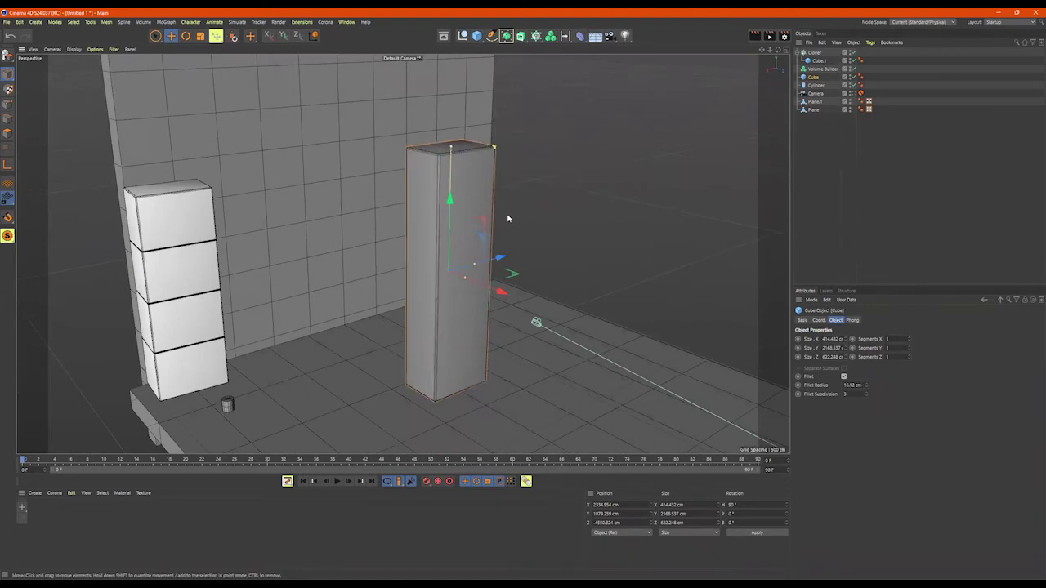
{"action": "key", "text": "c"}
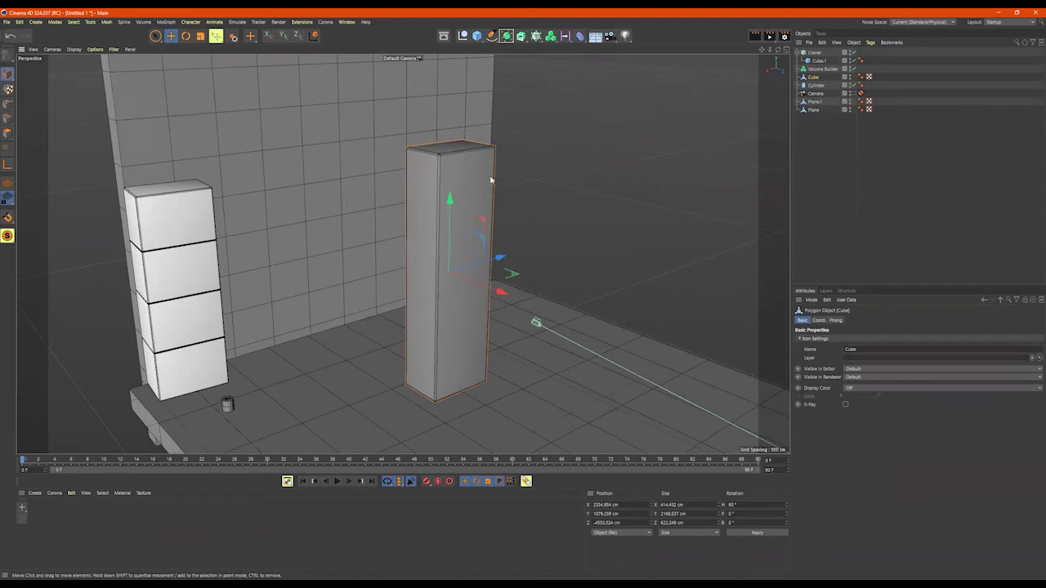
- Add eight evenly spaced horizontal loop cuts along the tall cube's height with Loop/Path Cut
{"action": "left_click", "coordinate": [8, 134]}
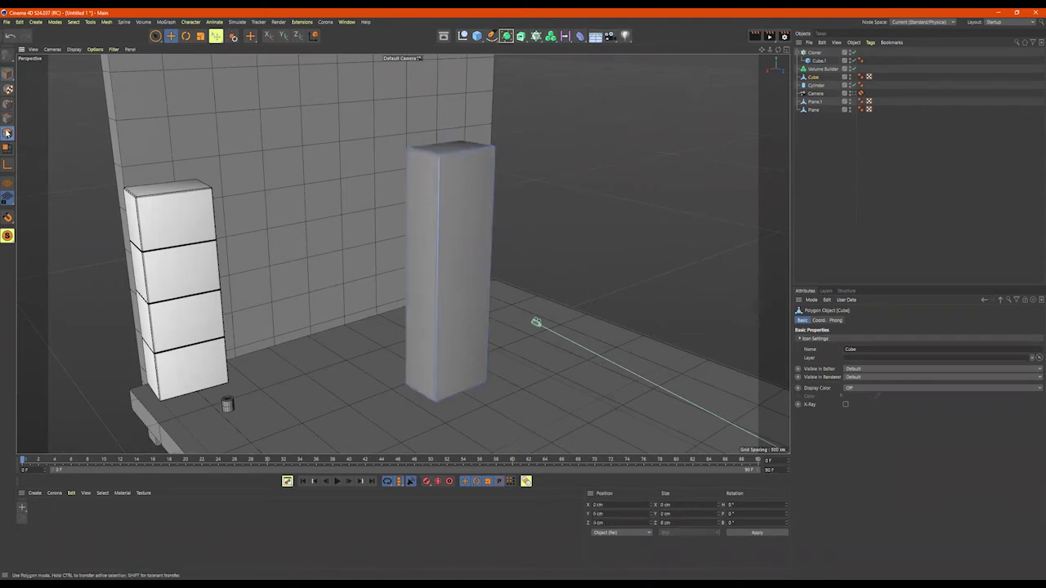
{"action": "right_click", "coordinate": [528, 150]}
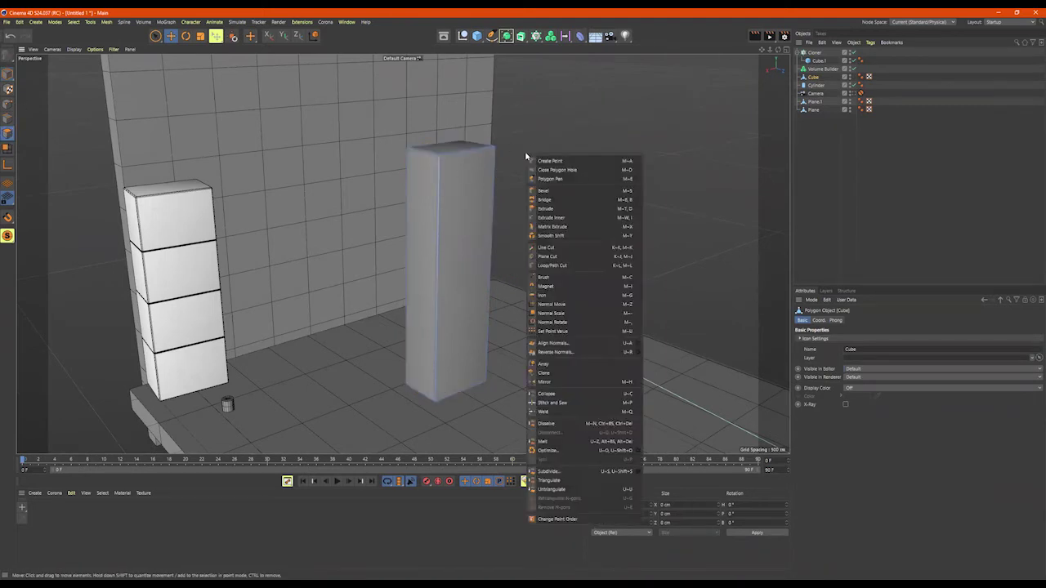
{"action": "left_click", "coordinate": [569, 265]}
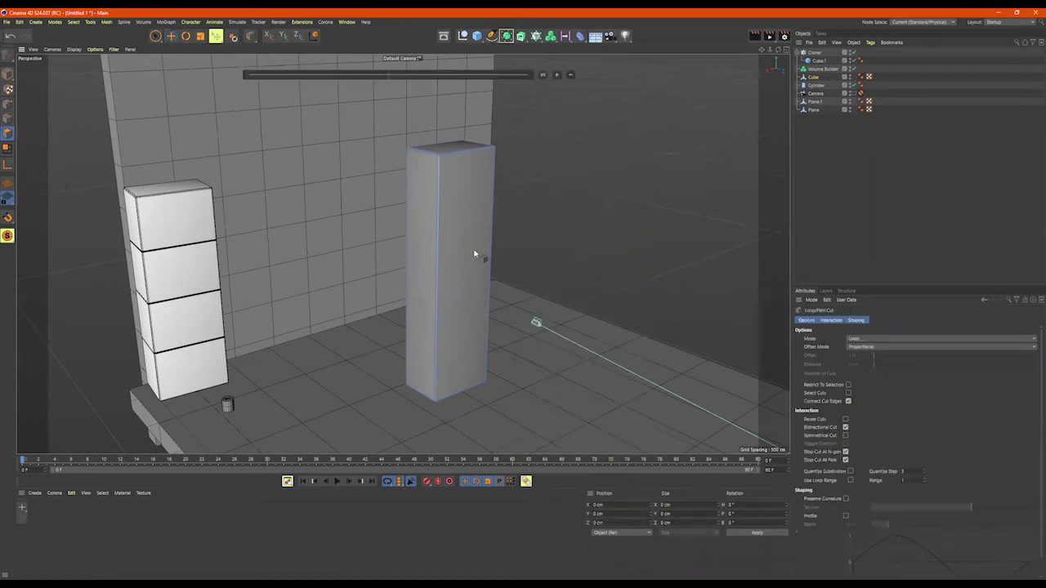
{"action": "left_click", "coordinate": [441, 242]}
{"action": "left_click", "coordinate": [556, 75]}
{"action": "left_click", "coordinate": [556, 75]}
{"action": "left_click", "coordinate": [556, 75]}
{"action": "left_click", "coordinate": [556, 76]}
{"action": "left_click", "coordinate": [556, 76]}
{"action": "left_click_drag", "start_coordinate": [523, 178], "coordinate": [521, 180], "text": "alt"}
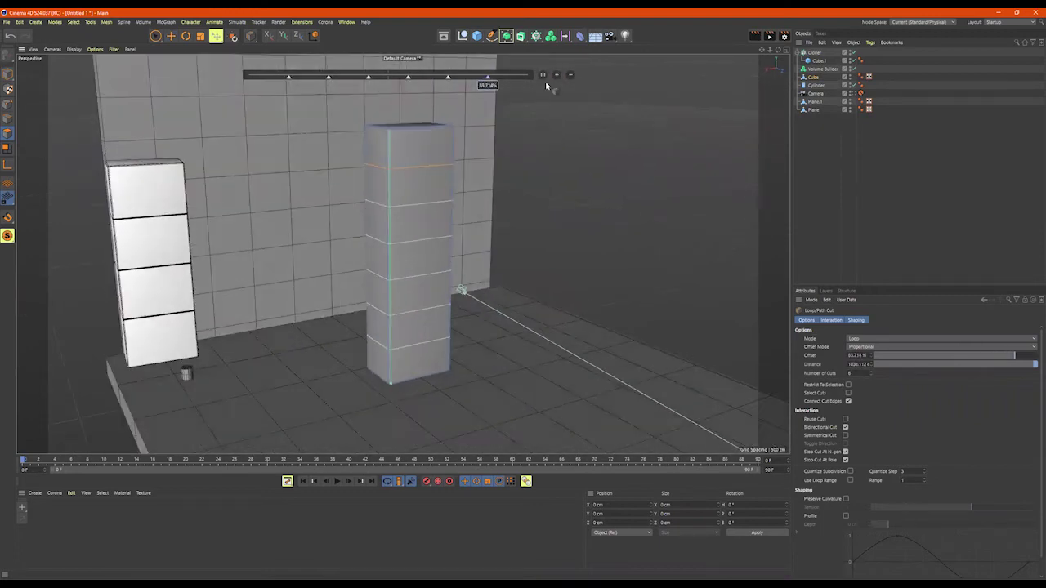
{"action": "left_click", "coordinate": [556, 75]}
{"action": "left_click", "coordinate": [556, 75]}
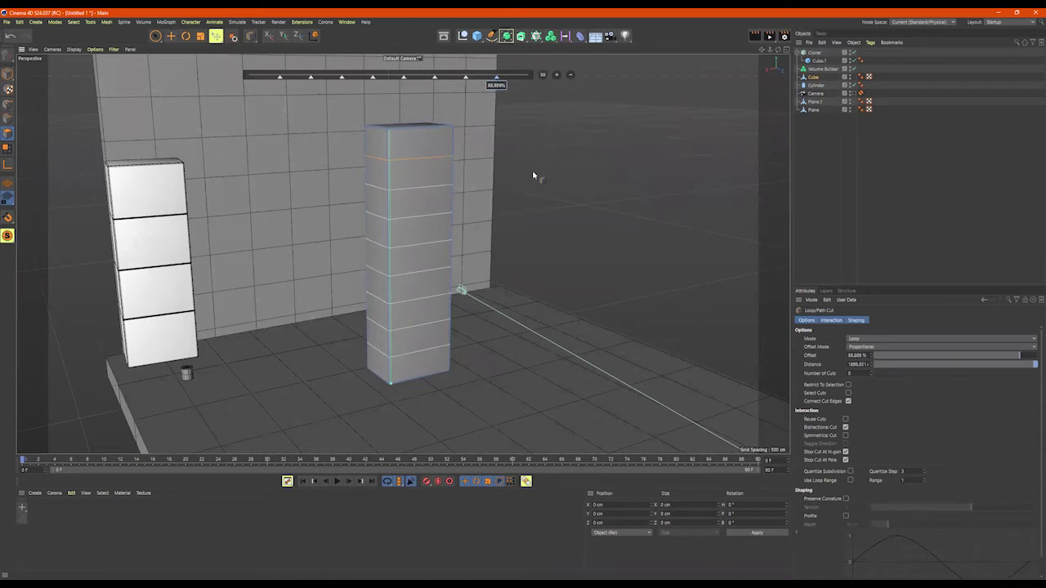
{"action": "key", "text": "space"}
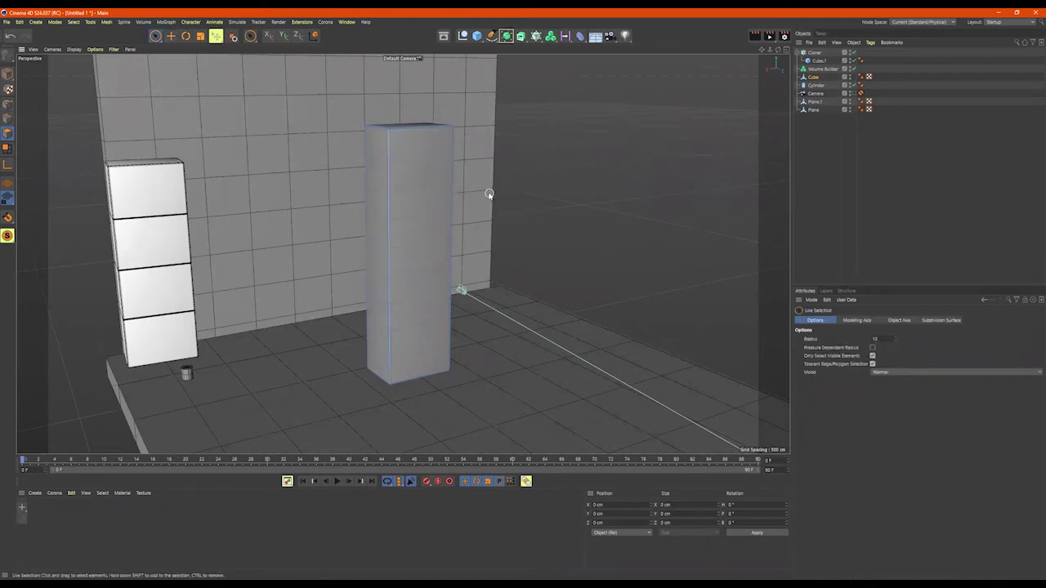
- Select the two uppermost edge loops on the tall cube and scale them together vertically into a band about 18 cm high
{"action": "key", "text": "u"}
{"action": "key", "text": "l"}
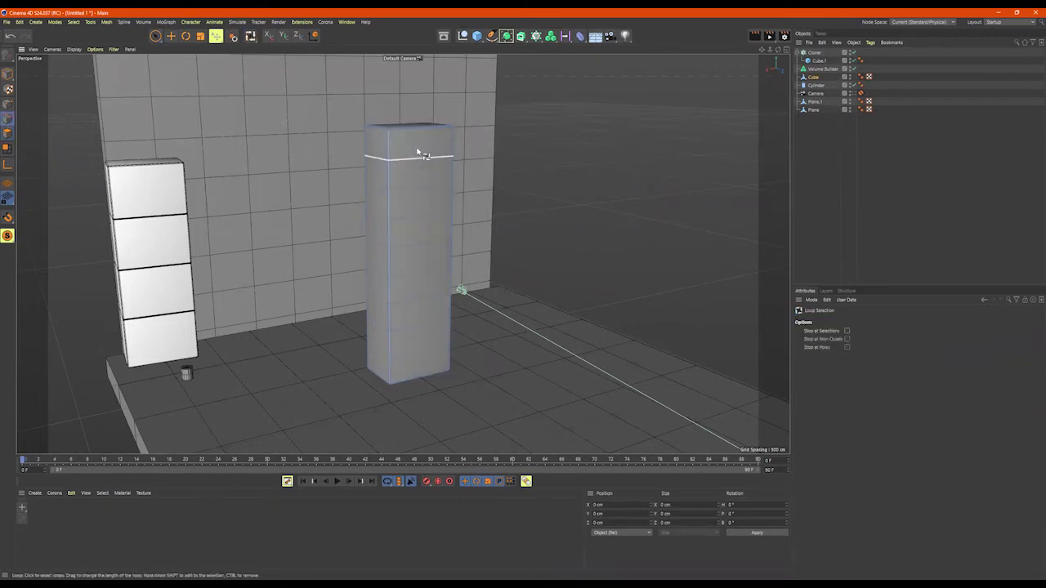
{"action": "left_click", "coordinate": [408, 160]}
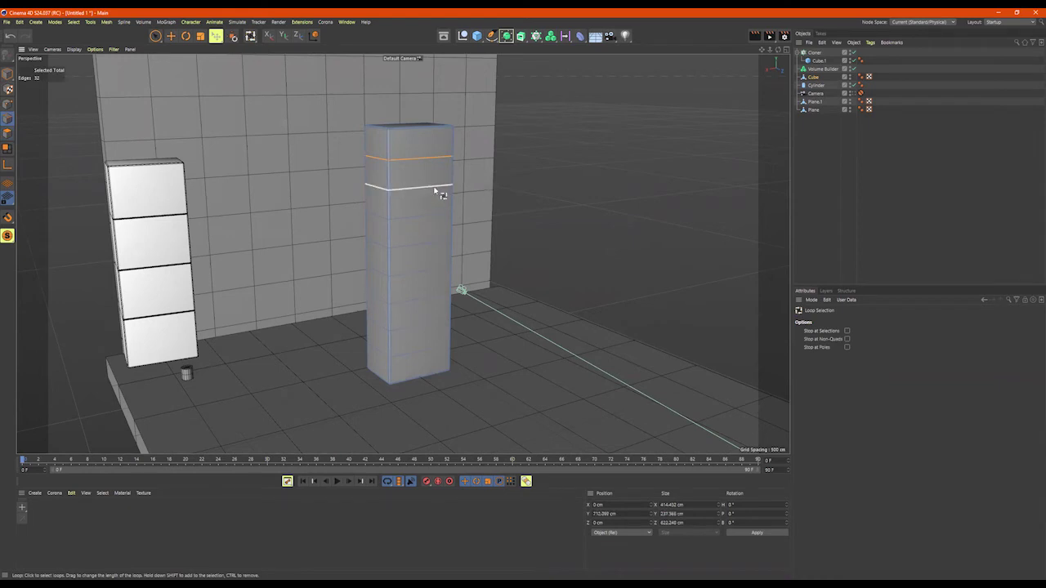
{"action": "left_click_drag", "start_coordinate": [434, 191], "coordinate": [444, 193], "text": "alt"}
{"action": "key", "text": "t"}
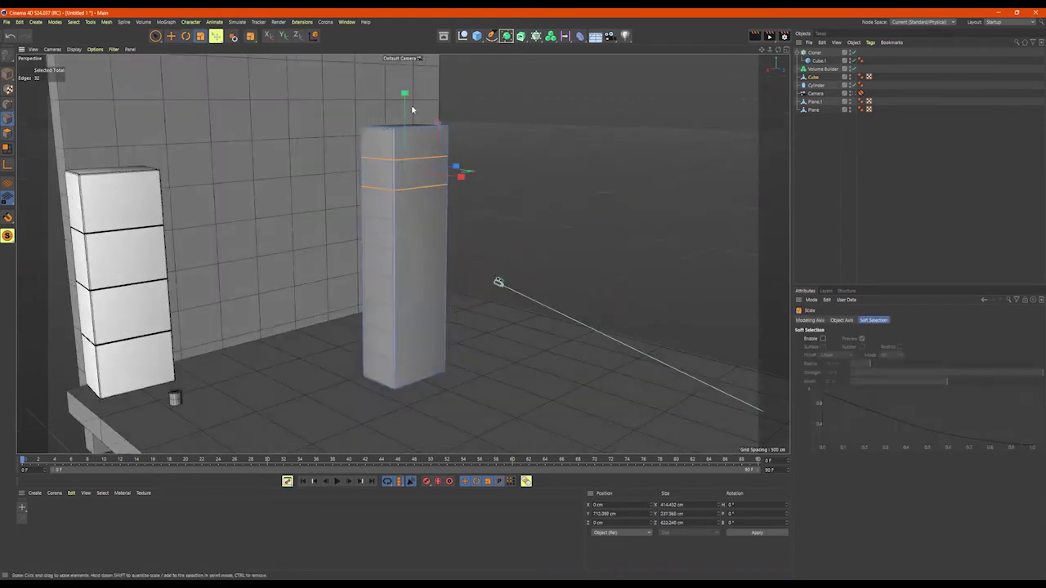
{"action": "left_click_drag", "start_coordinate": [403, 95], "coordinate": [403, 168]}
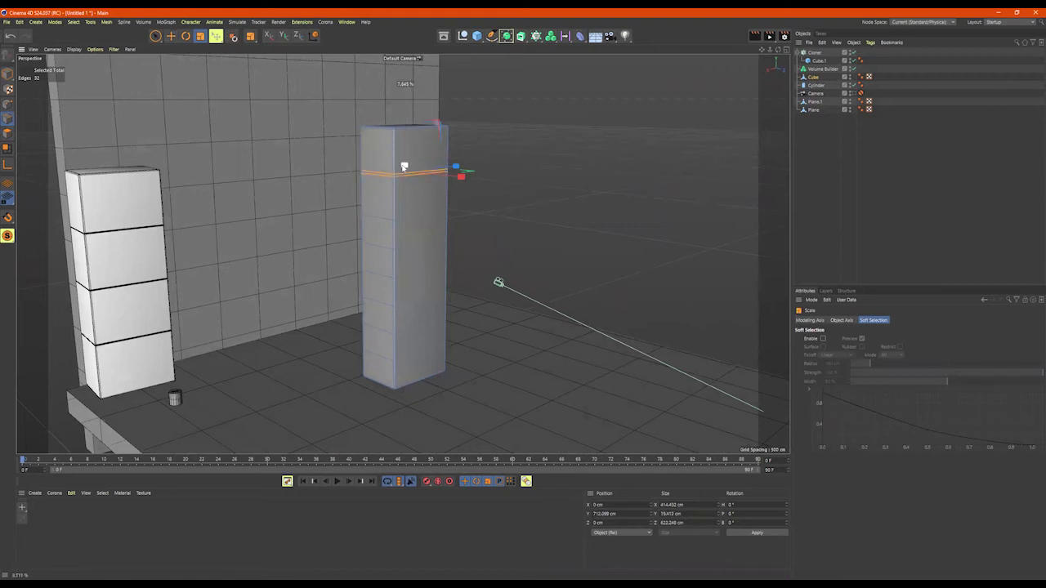
- Select the third and fourth edge loops from the top and scale them together vertically into a narrow band
{"action": "left_click", "coordinate": [411, 219]}
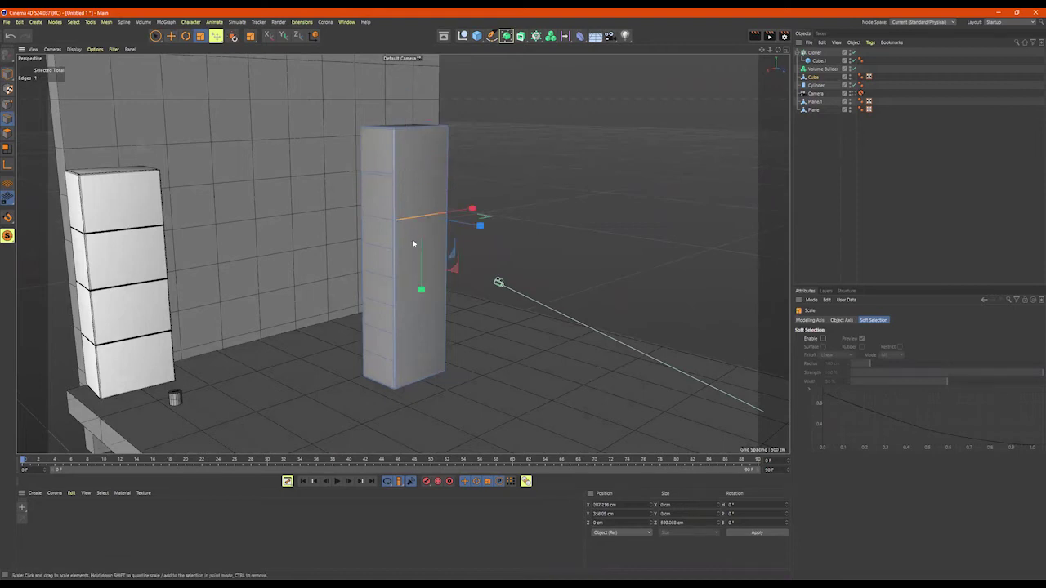
{"action": "left_click", "coordinate": [407, 245], "text": "shift"}
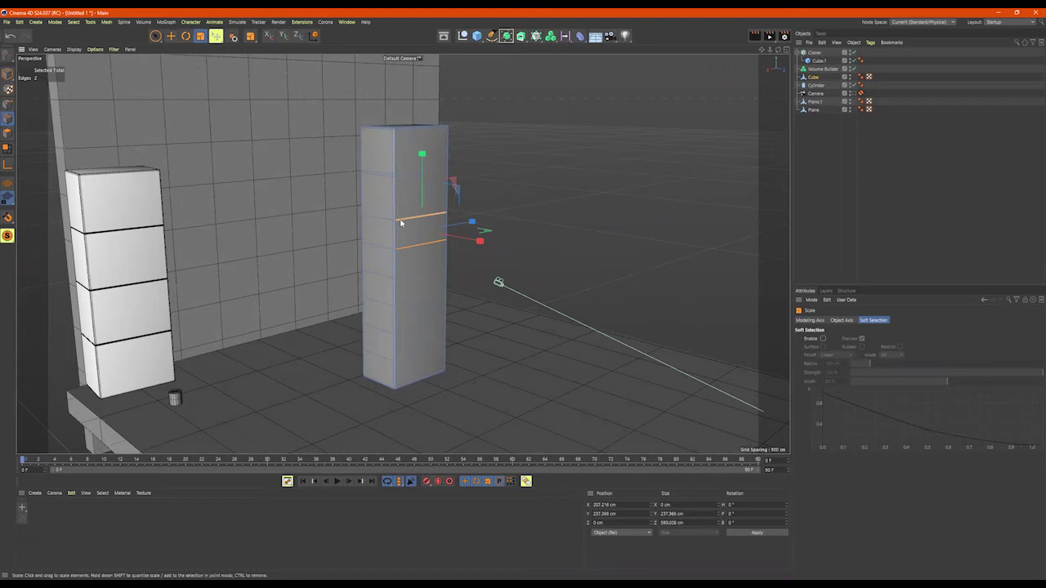
{"action": "double_click", "coordinate": [405, 219]}
{"action": "left_click", "coordinate": [410, 245], "text": "shift"}
{"action": "key", "text": "t"}
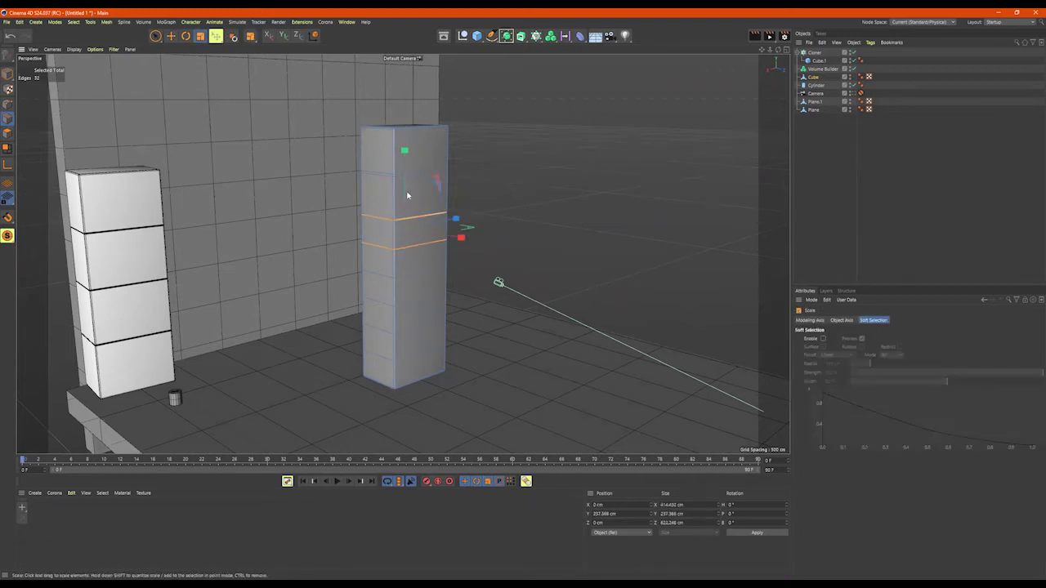
{"action": "left_click_drag", "start_coordinate": [408, 153], "coordinate": [414, 222]}
- Select the fifth and sixth edge loops from the top and scale them together vertically into a narrow band
{"action": "left_click", "coordinate": [409, 275]}
{"action": "left_click", "coordinate": [406, 303], "text": "shift"}
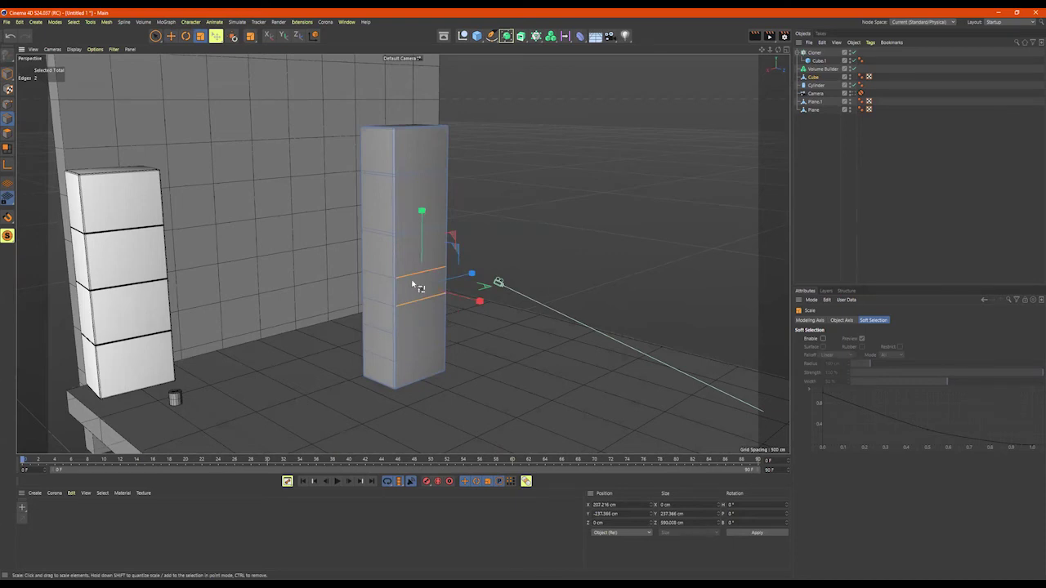
{"action": "key", "text": "u"}
{"action": "key", "text": "l"}
{"action": "left_click", "coordinate": [414, 294]}
{"action": "key", "text": "t"}
{"action": "left_click_drag", "start_coordinate": [404, 204], "coordinate": [409, 282]}
- Select the two lowest edge loops on the tall cube and scale them together vertically into a band about 22 cm high
{"action": "left_click", "coordinate": [415, 332]}
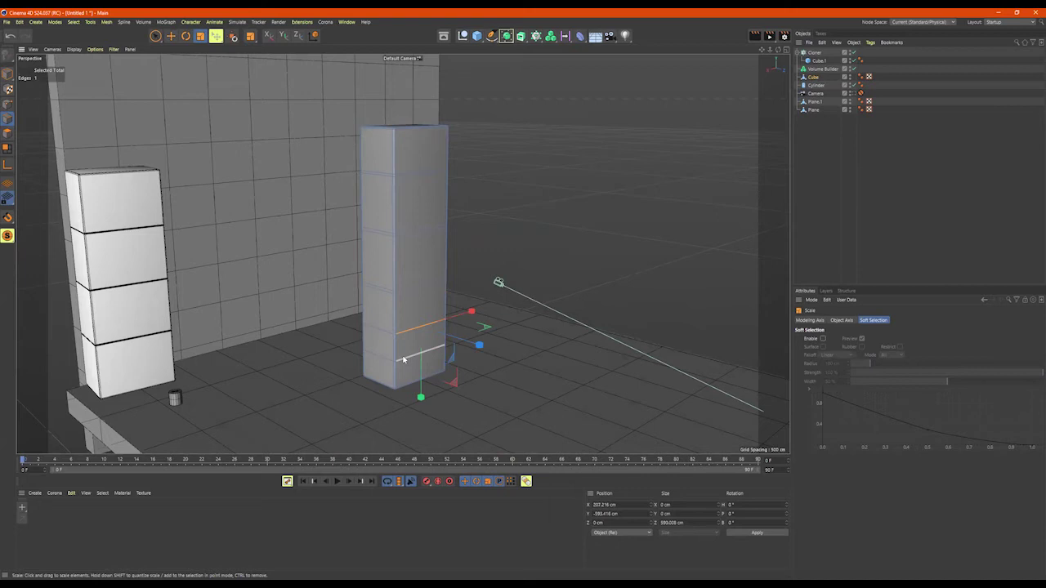
{"action": "key", "text": "u"}
{"action": "key", "text": "l"}
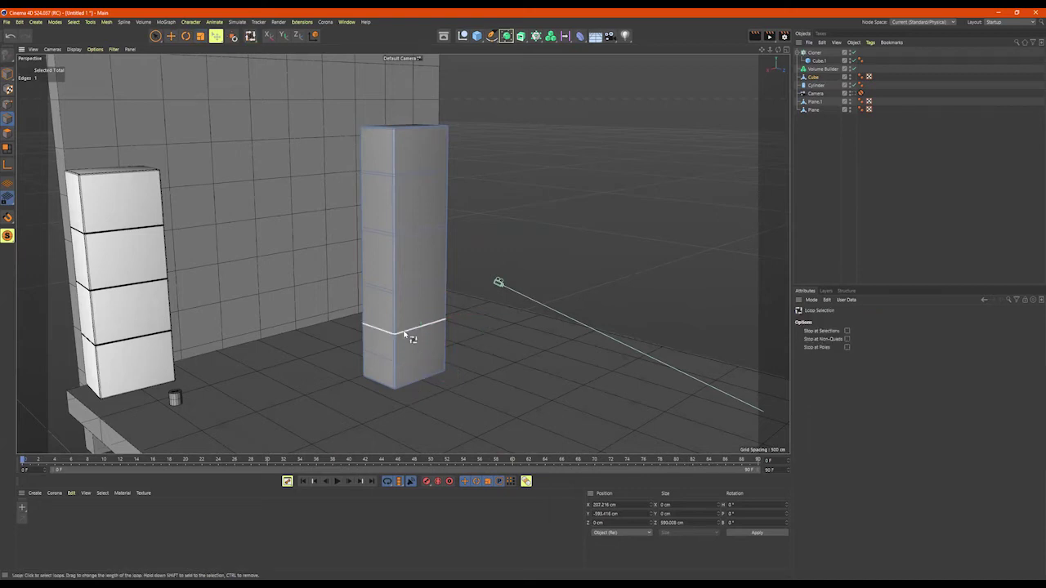
{"action": "left_click", "coordinate": [405, 331]}
{"action": "key", "text": "t"}
{"action": "left_click_drag", "start_coordinate": [405, 261], "coordinate": [413, 329]}
- Loop-select the polygons of all four narrow horizontal bands around the tall cube
{"action": "right_click_drag", "start_coordinate": [381, 192], "coordinate": [470, 198], "text": "alt"}
{"action": "middle_click_drag", "start_coordinate": [458, 202], "coordinate": [457, 195], "text": "alt"}
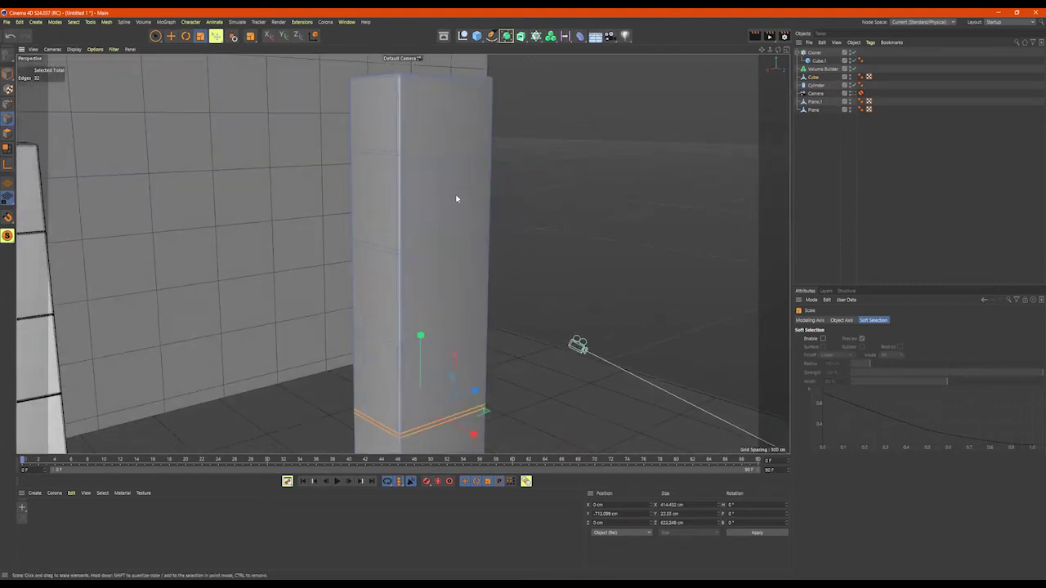
{"action": "left_click", "coordinate": [408, 158]}
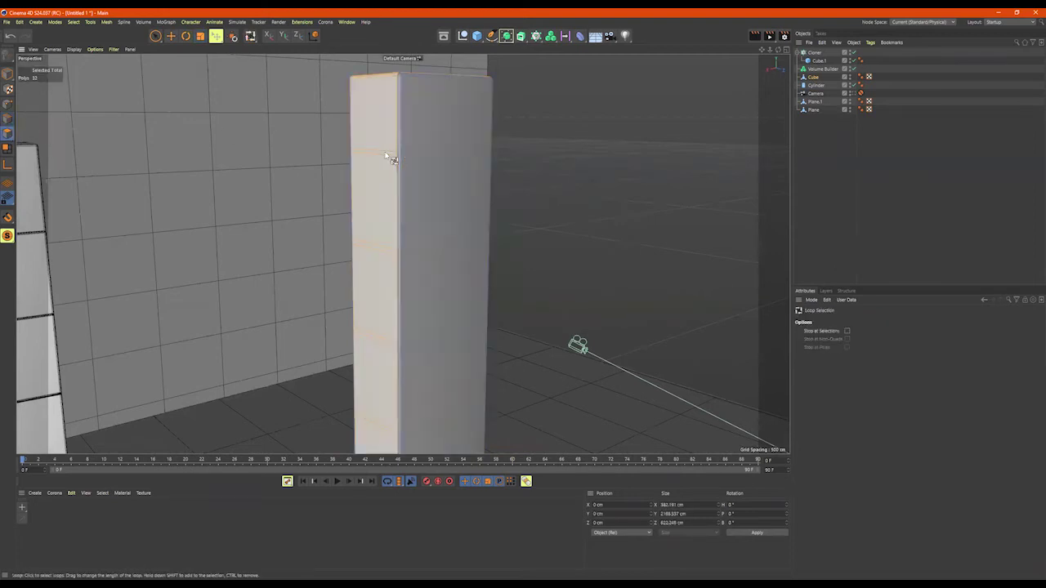
{"action": "left_click", "coordinate": [404, 155]}
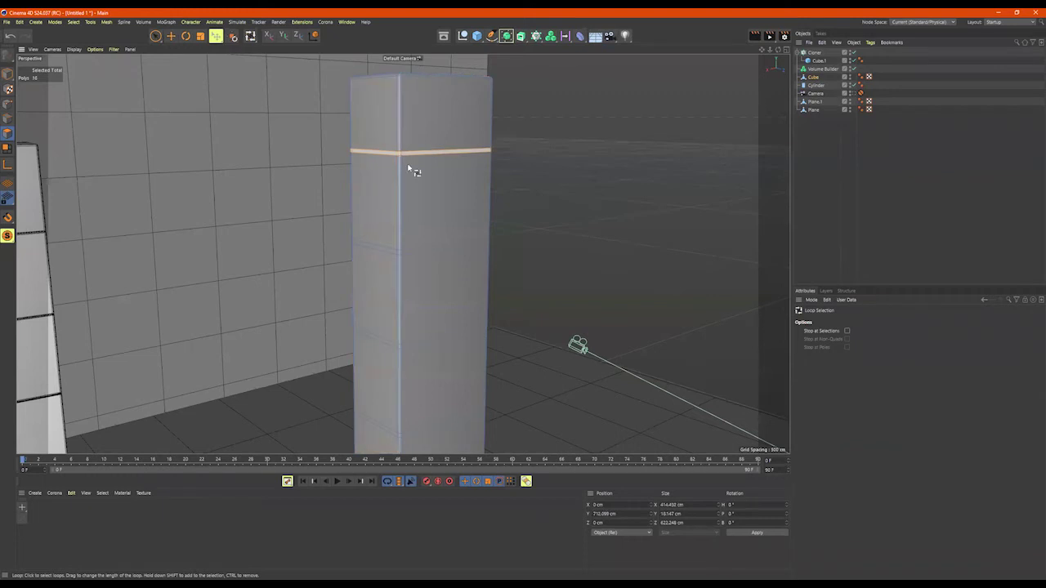
{"action": "left_click", "coordinate": [402, 253], "text": "shift"}
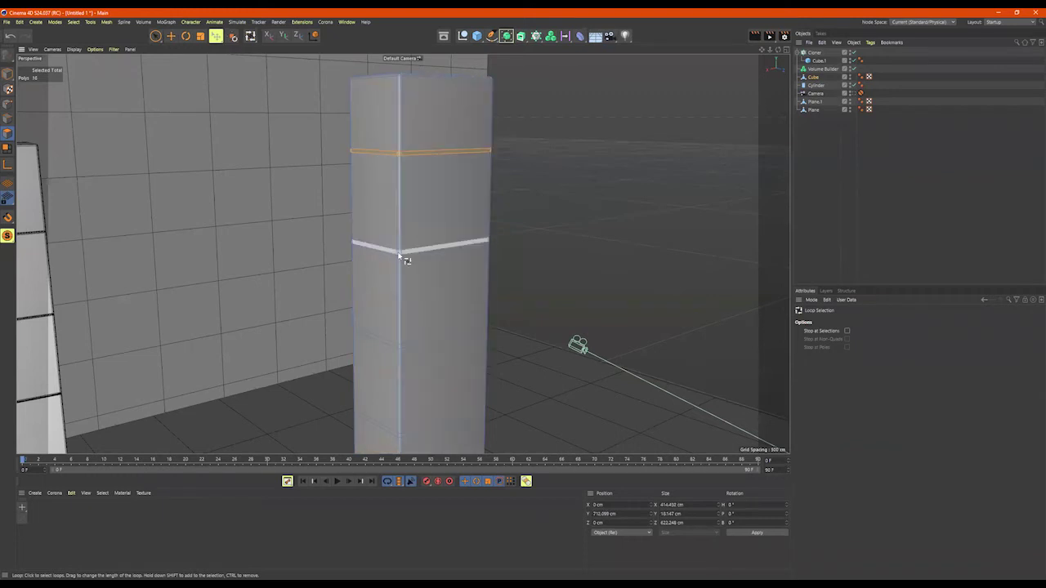
{"action": "left_click", "coordinate": [401, 349], "text": "shift"}
{"action": "middle_click_drag", "start_coordinate": [564, 285], "coordinate": [599, 167], "text": "alt"}
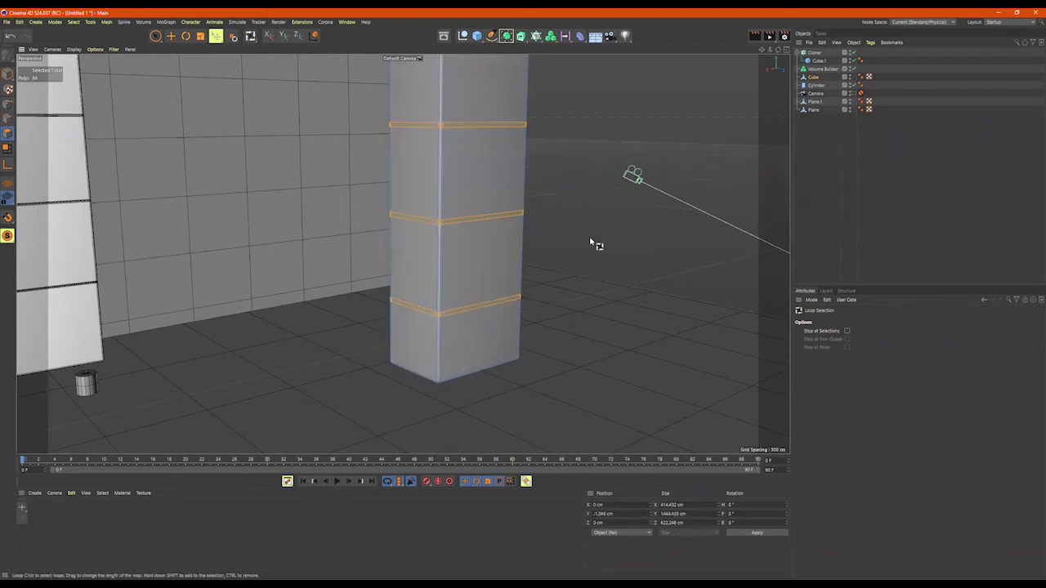
- Extrude the four selected bands inward as grooves with Create Caps off and an offset of -11 cm
{"action": "middle_click_drag", "start_coordinate": [592, 243], "coordinate": [610, 299], "text": "alt"}
{"action": "right_click", "coordinate": [591, 243]}
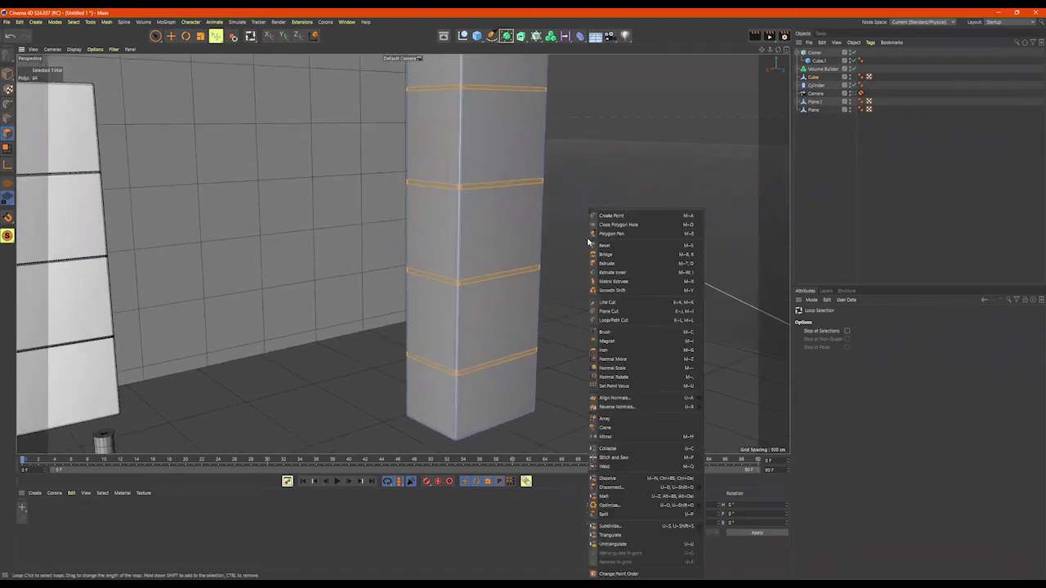
{"action": "left_click", "coordinate": [622, 264]}
{"action": "left_click_drag", "start_coordinate": [625, 263], "coordinate": [608, 263]}
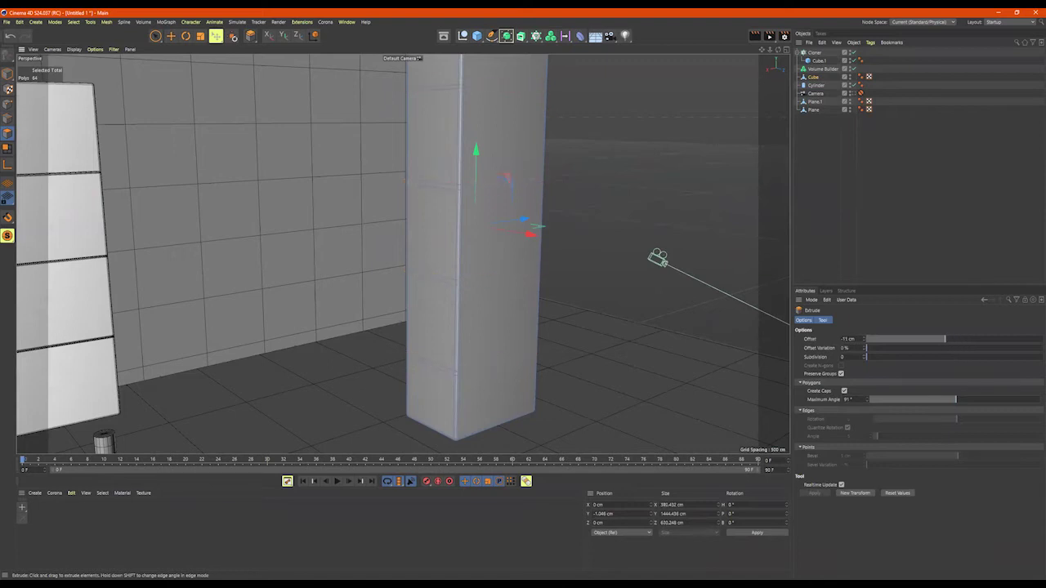
{"action": "left_click", "coordinate": [844, 392]}
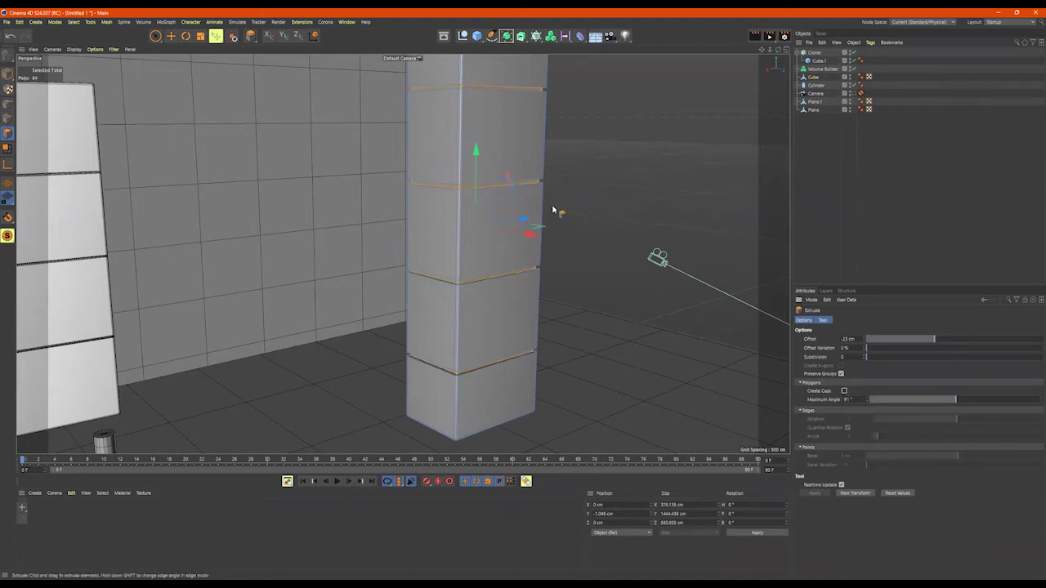
{"action": "scroll", "coordinate": [589, 194], "scroll_direction": "up", "scroll_amount": 5}
{"action": "left_click_drag", "start_coordinate": [626, 226], "coordinate": [624, 218], "text": "alt"}
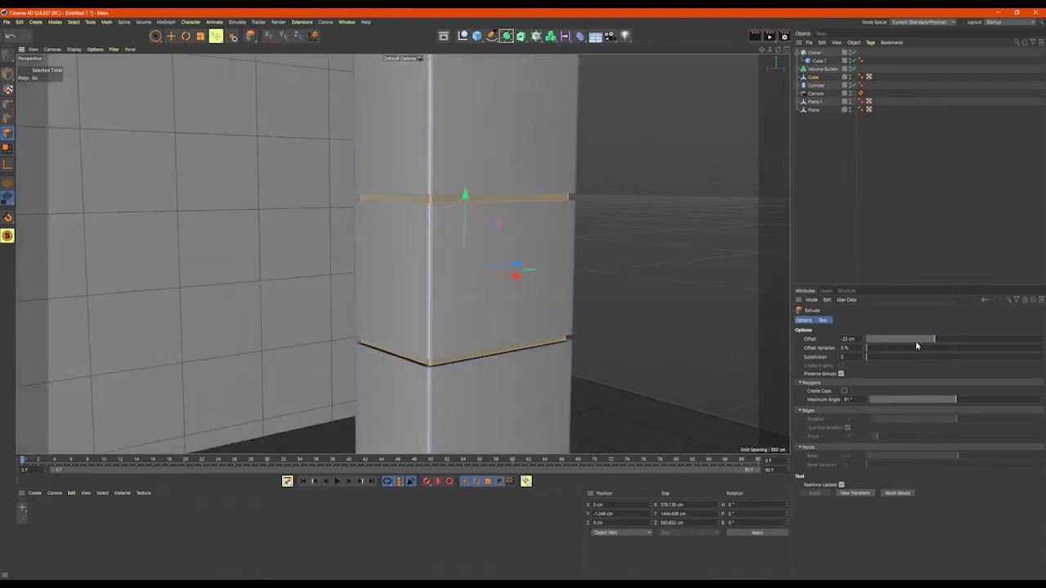
{"action": "left_click_drag", "start_coordinate": [932, 342], "coordinate": [940, 342]}
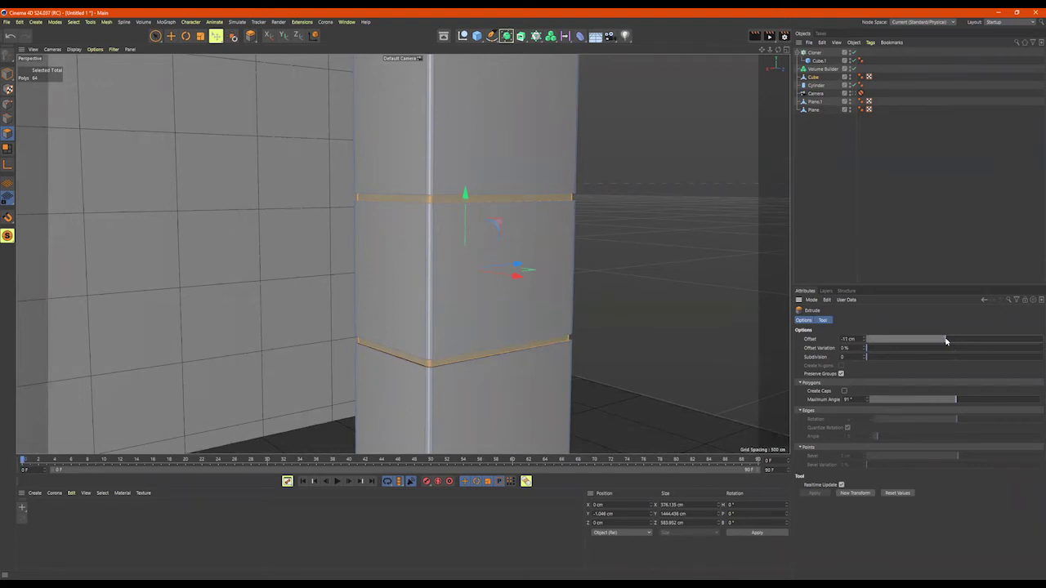
- Scale the whole grooved box uniformly to about 1910 cm high and lower it onto the floor slab
{"action": "key", "text": "t"}
{"action": "left_click_drag", "start_coordinate": [464, 196], "coordinate": [466, 194]}
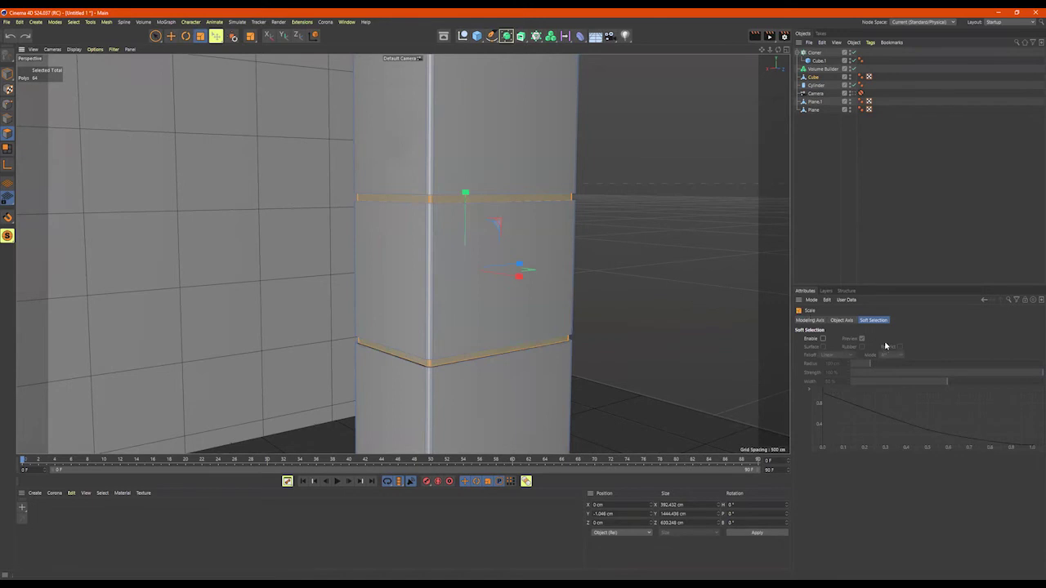
{"action": "left_click_drag", "start_coordinate": [619, 232], "coordinate": [621, 271], "text": "alt"}
{"action": "left_click", "coordinate": [11, 74]}
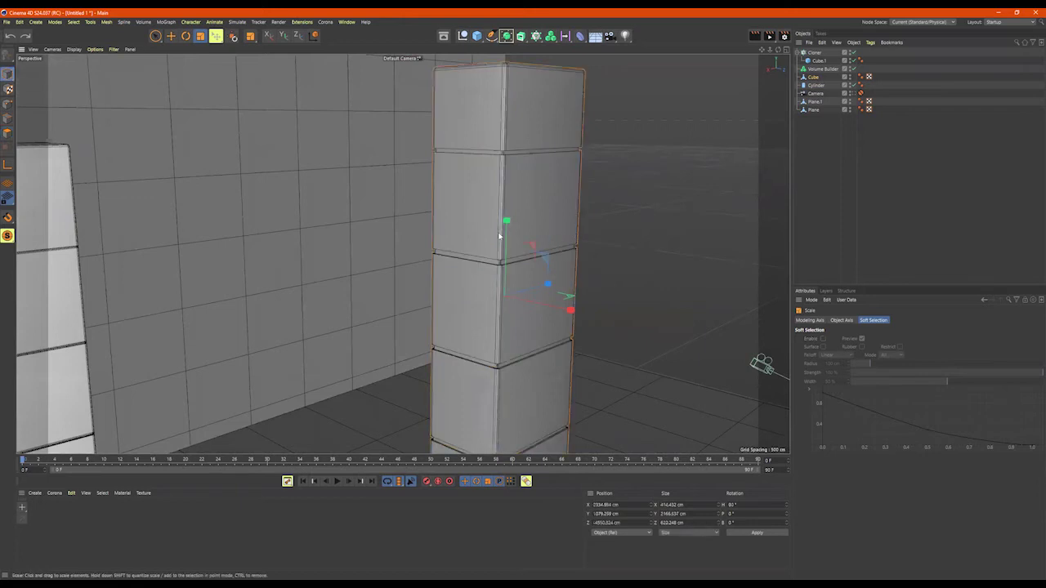
{"action": "scroll", "coordinate": [512, 233], "scroll_direction": "down", "scroll_amount": 5}
{"action": "left_click_drag", "start_coordinate": [513, 232], "coordinate": [502, 230], "text": "alt"}
{"action": "key", "text": "r"}
{"action": "key", "text": "e"}
{"action": "key", "text": "r"}
{"action": "key", "text": "t"}
{"action": "left_click_drag", "start_coordinate": [639, 242], "coordinate": [594, 262]}
{"action": "mouse_move", "coordinate": [541, 190]}
{"action": "left_mouse_down"}
{"action": "mouse_move", "coordinate": [540, 208]}
{"action": "mouse_move", "coordinate": [515, 177]}
{"action": "mouse_move", "coordinate": [527, 196]}
{"action": "left_mouse_up"}
- Loop-select the upper and lower outer edges of the top groove on the tall box
{"action": "scroll", "coordinate": [499, 222], "scroll_direction": "up", "scroll_amount": 8}
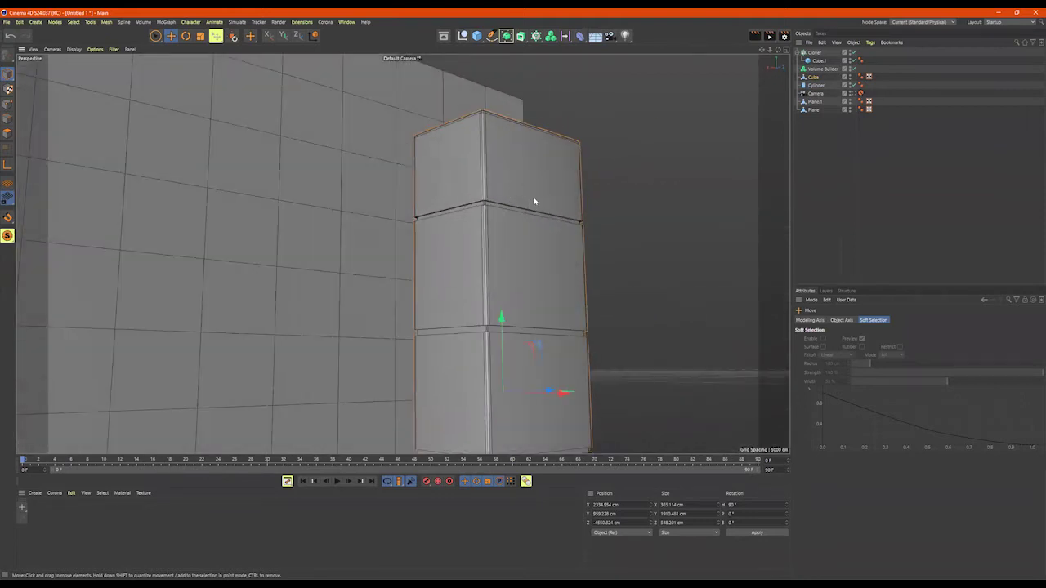
{"action": "key", "text": "u"}
{"action": "key", "text": "l"}
{"action": "left_click", "coordinate": [9, 118]}
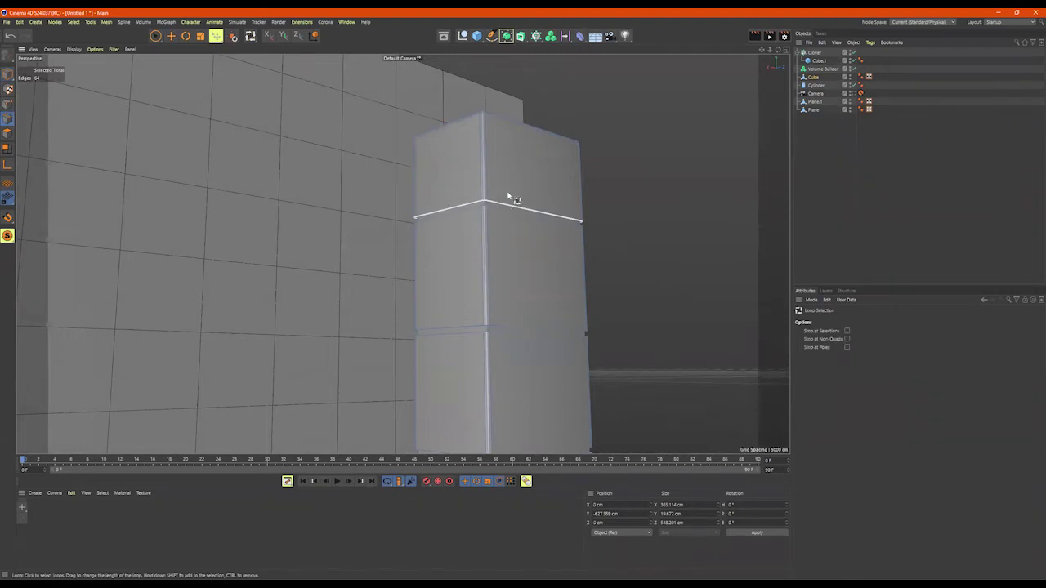
{"action": "scroll", "coordinate": [508, 197], "scroll_direction": "up", "scroll_amount": 5}
{"action": "left_click", "coordinate": [515, 212]}
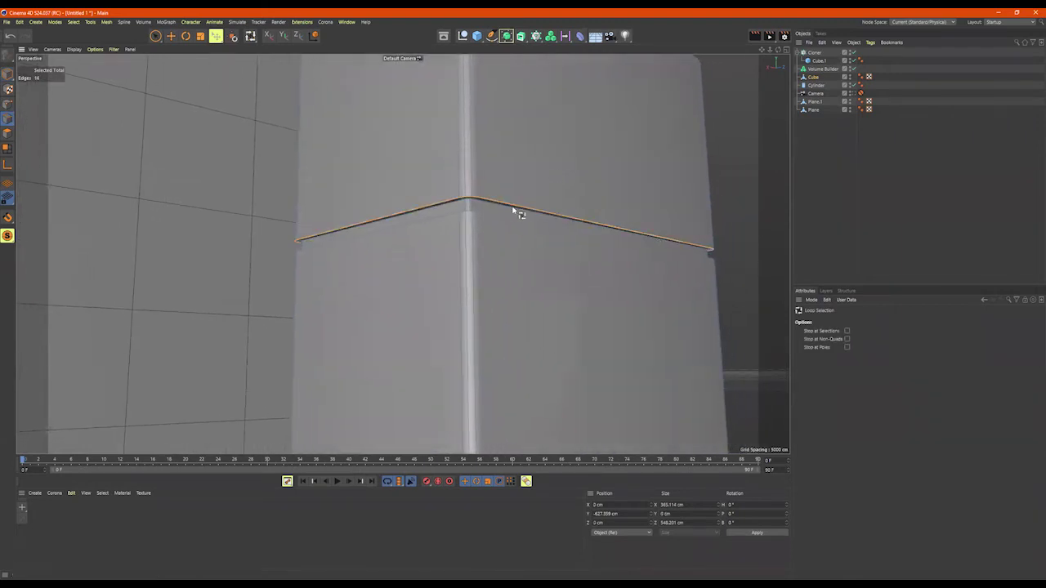
{"action": "left_click_drag", "start_coordinate": [525, 217], "coordinate": [494, 257], "text": "alt"}
{"action": "left_click", "coordinate": [487, 255], "text": "shift"}
- Add both outer edge loops of the second groove from the top to the selection
{"action": "left_click_drag", "start_coordinate": [540, 289], "coordinate": [526, 257], "text": "alt"}
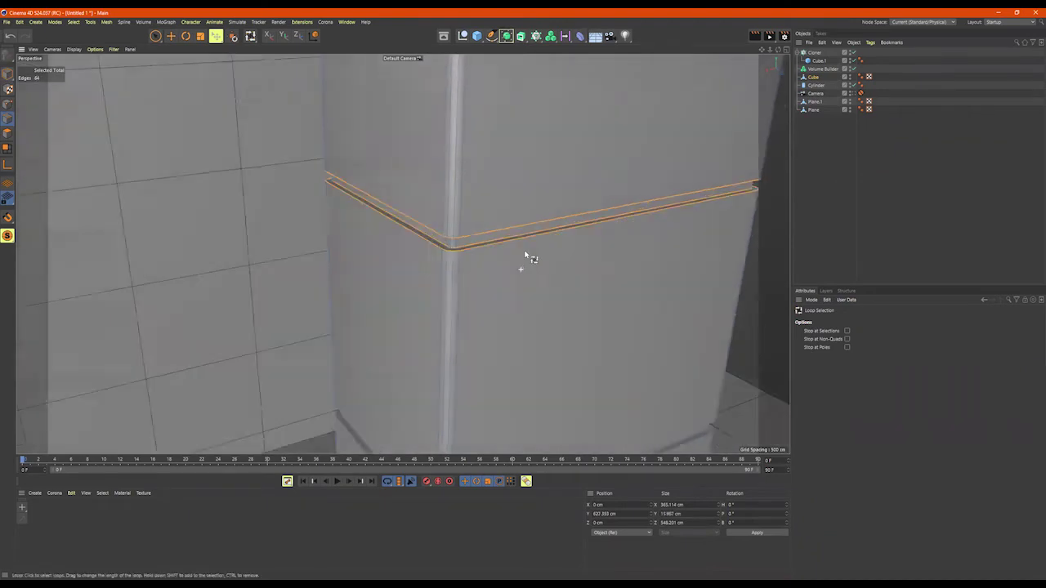
{"action": "middle_click_drag", "start_coordinate": [527, 266], "coordinate": [548, 150], "text": "alt"}
{"action": "middle_click_drag", "start_coordinate": [448, 400], "coordinate": [461, 264], "text": "alt"}
{"action": "scroll", "coordinate": [460, 260], "scroll_direction": "up", "scroll_amount": 3}
{"action": "left_click_drag", "start_coordinate": [541, 233], "coordinate": [547, 194], "text": "alt"}
{"action": "left_click", "coordinate": [563, 206], "text": "shift"}
{"action": "left_click", "coordinate": [559, 212], "text": "shift"}
{"action": "left_click_drag", "start_coordinate": [587, 230], "coordinate": [571, 274], "text": "alt"}
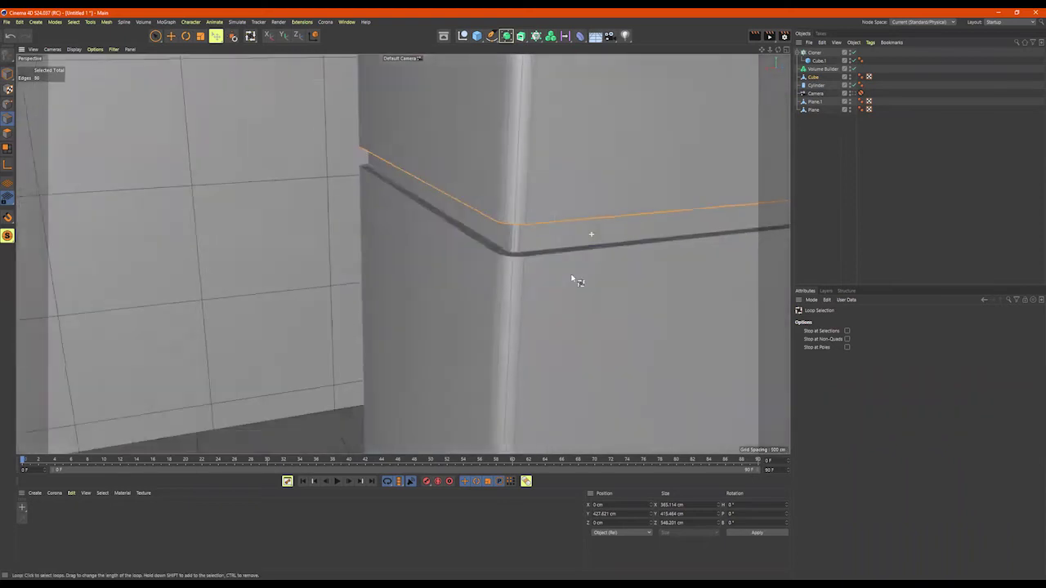
{"action": "left_click", "coordinate": [549, 253], "text": "shift"}
{"action": "left_click", "coordinate": [589, 279], "text": "shift"}
{"action": "scroll", "coordinate": [605, 268], "scroll_direction": "down", "scroll_amount": 3}
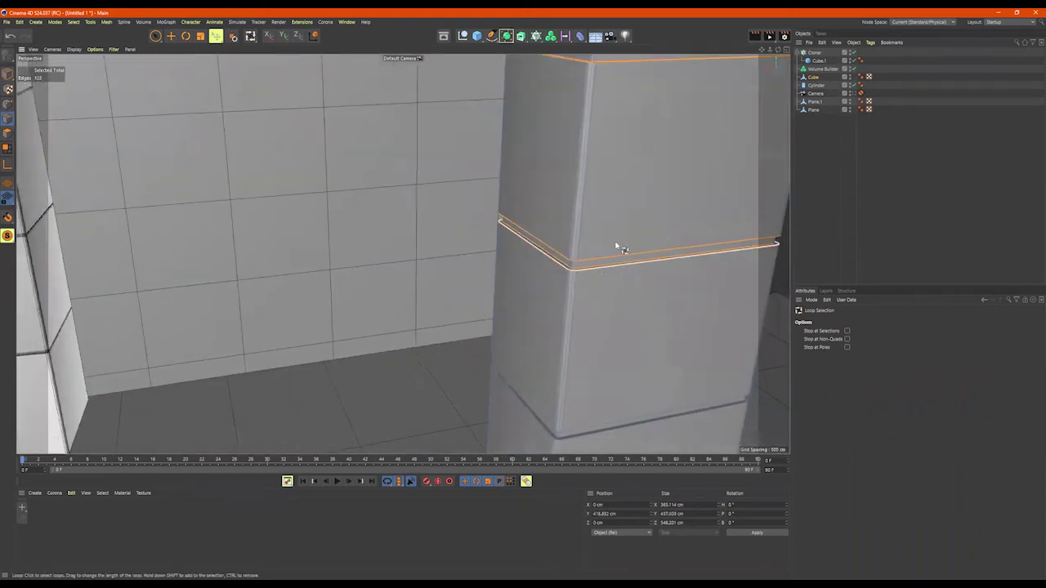
- Add both outer edge loops of the third groove from the top to the selection
{"action": "middle_click_drag", "start_coordinate": [580, 429], "coordinate": [415, 271], "text": "alt"}
{"action": "scroll", "coordinate": [415, 271], "scroll_direction": "up", "scroll_amount": 3}
{"action": "left_click_drag", "start_coordinate": [528, 259], "coordinate": [550, 212], "text": "alt"}
{"action": "left_click", "coordinate": [458, 283], "text": "shift"}
{"action": "left_click_drag", "start_coordinate": [465, 302], "coordinate": [446, 344], "text": "alt"}
{"action": "left_click", "coordinate": [430, 306], "text": "shift"}
{"action": "left_click", "coordinate": [429, 313], "text": "shift"}
{"action": "right_click_drag", "start_coordinate": [515, 320], "coordinate": [448, 322], "text": "alt"}
{"action": "left_click_drag", "start_coordinate": [401, 255], "coordinate": [514, 204], "text": "alt"}
- Add both outer edge loops of the lowest groove to the edge selection
{"action": "middle_click_drag", "start_coordinate": [503, 417], "coordinate": [457, 237], "text": "alt"}
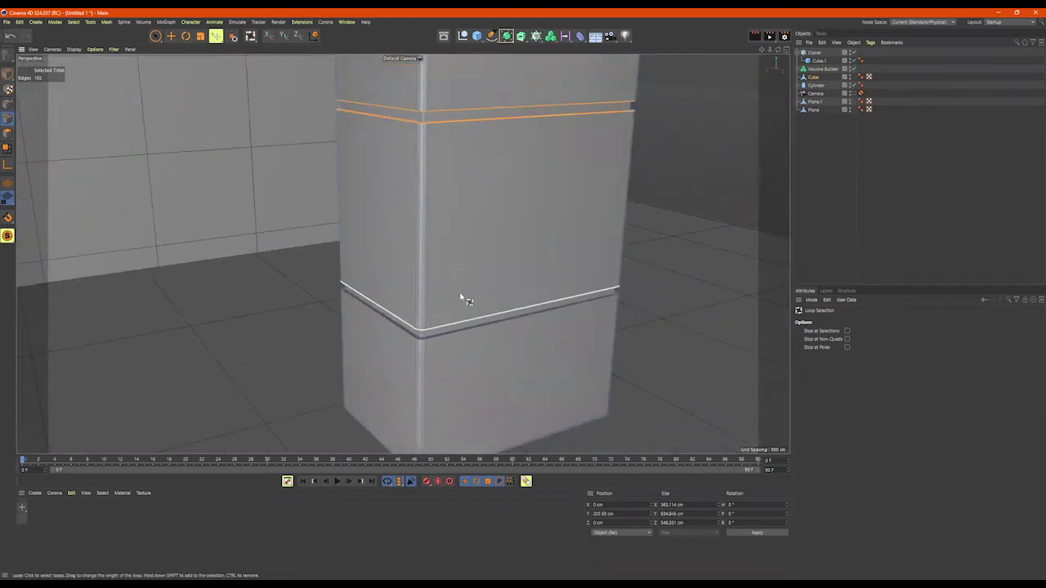
{"action": "right_click_drag", "start_coordinate": [437, 310], "coordinate": [535, 311], "text": "alt"}
{"action": "left_click_drag", "start_coordinate": [508, 352], "coordinate": [505, 288], "text": "alt"}
{"action": "left_click_drag", "start_coordinate": [469, 341], "coordinate": [491, 352], "text": "alt"}
{"action": "left_click", "coordinate": [470, 328], "text": "shift"}
{"action": "left_click", "coordinate": [454, 357], "text": "shift"}
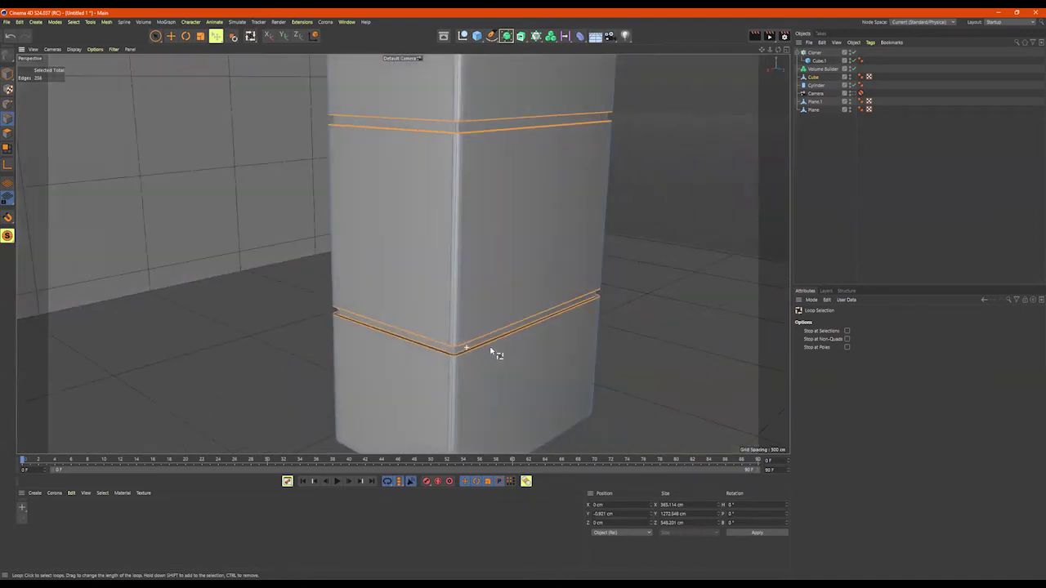
- Bevel the selected groove edges in Chamfer mode with an offset of 2 cm and a subdivision of 1
{"action": "right_click", "coordinate": [624, 270]}
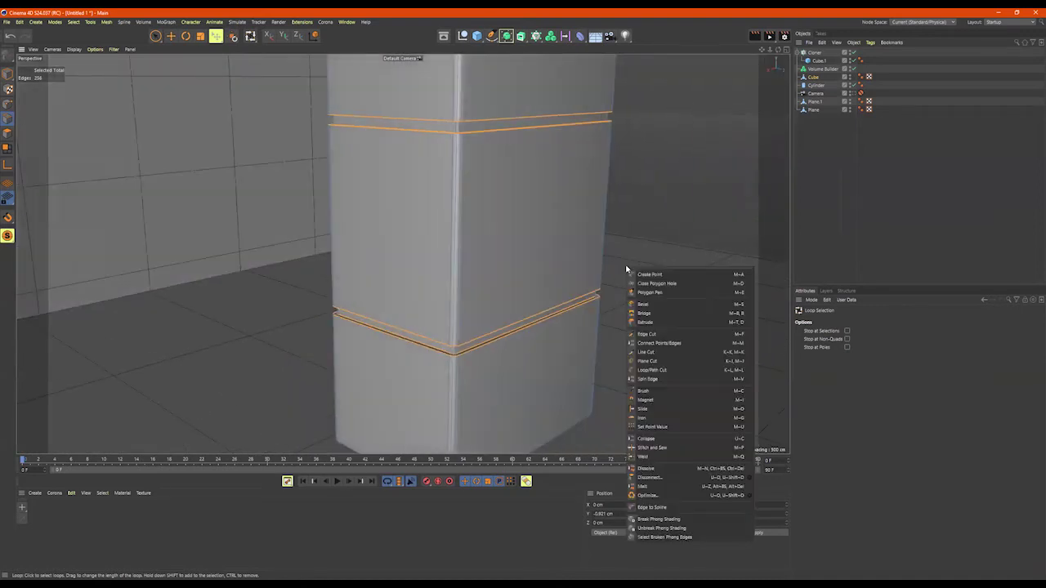
{"action": "left_click", "coordinate": [654, 302]}
{"action": "left_click_drag", "start_coordinate": [654, 303], "coordinate": [659, 302]}
{"action": "right_click_drag", "start_coordinate": [483, 349], "coordinate": [631, 323], "text": "alt"}
{"action": "left_click_drag", "start_coordinate": [608, 322], "coordinate": [621, 314], "text": "alt"}
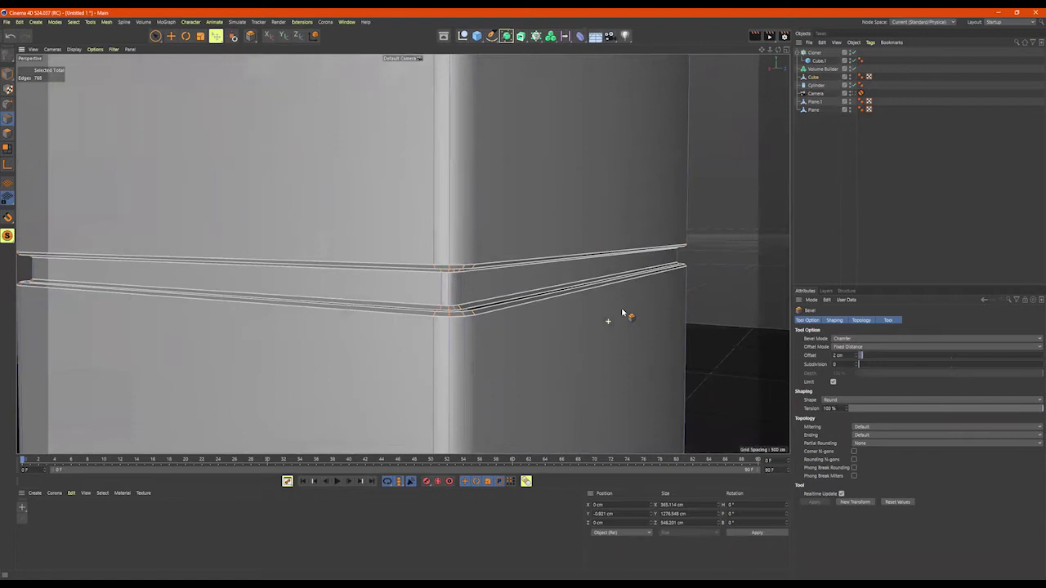
{"action": "left_click", "coordinate": [860, 362]}
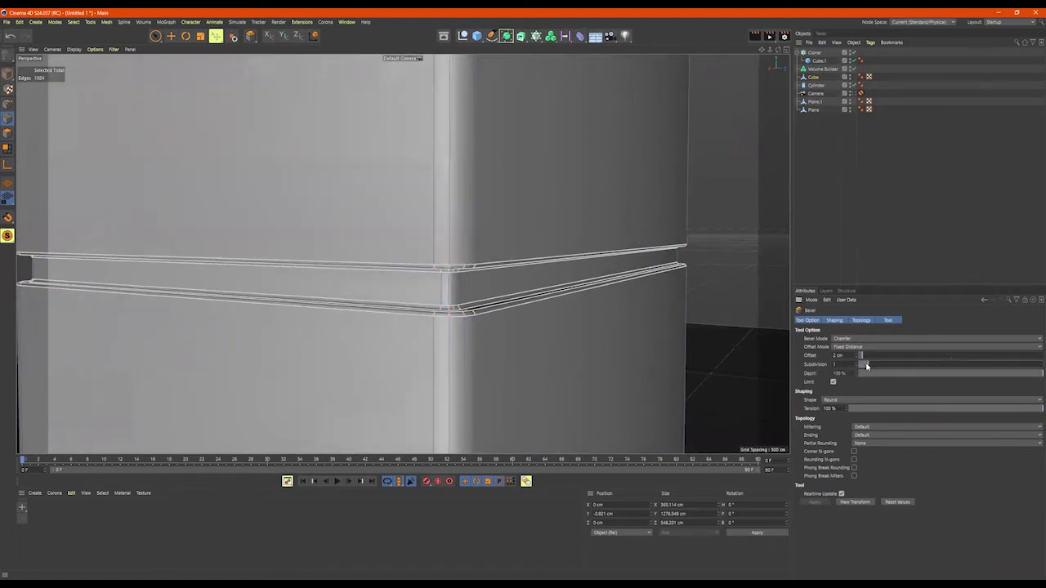
{"action": "left_click_drag", "start_coordinate": [589, 241], "coordinate": [680, 261], "text": "alt"}
{"action": "key", "text": "space"}
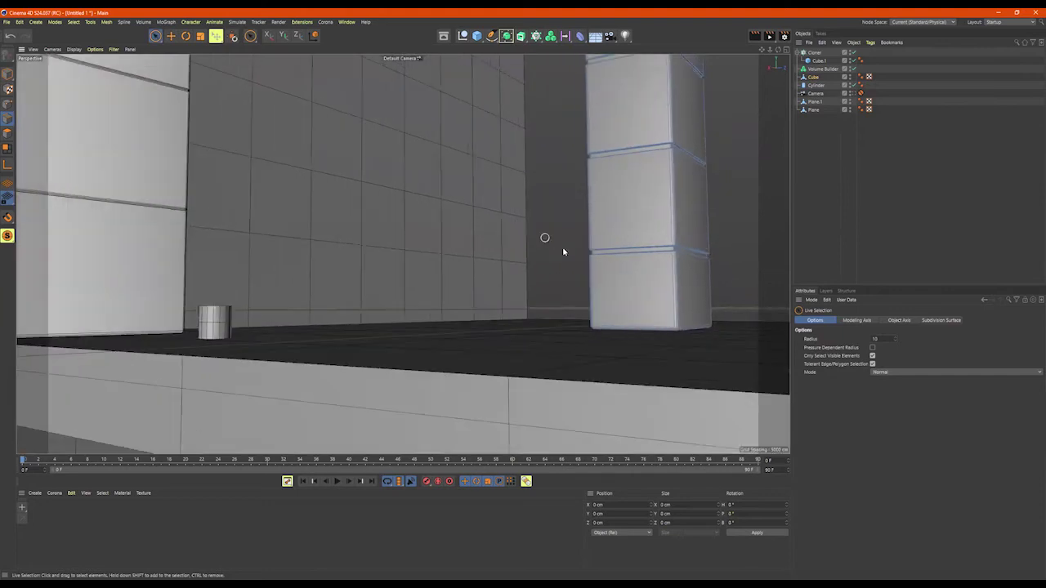
- Deselect the tall box, show the scene shaded without wireframe lines and examine its bevelled grooves beside the cloned stack
{"action": "left_click_drag", "start_coordinate": [563, 248], "coordinate": [511, 327], "text": "alt"}
{"action": "right_click_drag", "start_coordinate": [512, 327], "coordinate": [402, 253], "text": "alt"}
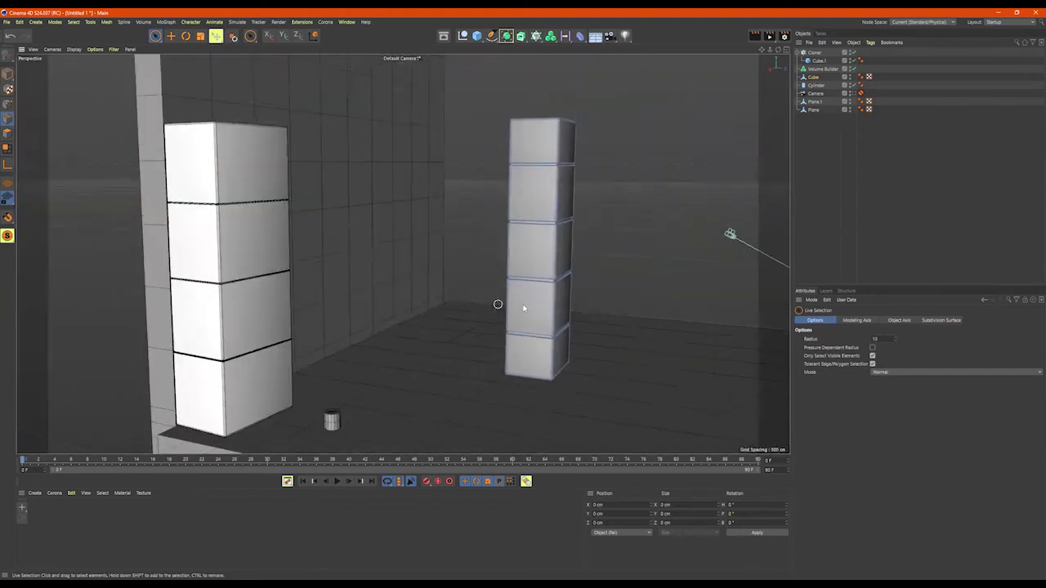
{"action": "left_click_drag", "start_coordinate": [523, 307], "coordinate": [575, 305], "text": "alt"}
{"action": "right_click_drag", "start_coordinate": [569, 300], "coordinate": [470, 308], "text": "alt"}
{"action": "left_click_drag", "start_coordinate": [471, 310], "coordinate": [509, 314], "text": "alt"}
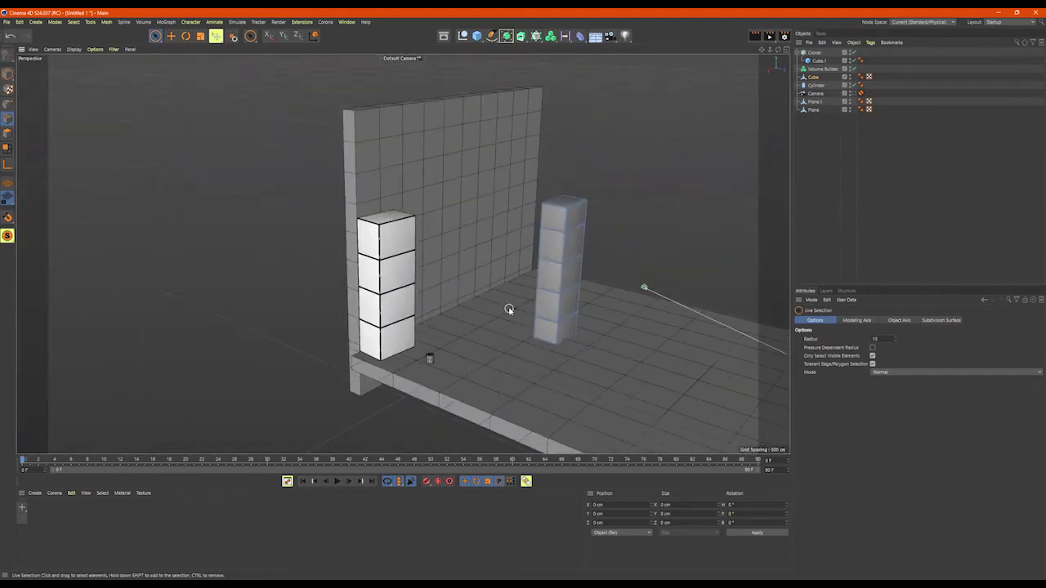
{"action": "left_click_drag", "start_coordinate": [668, 240], "coordinate": [608, 206], "text": "alt"}
{"action": "left_click", "coordinate": [8, 74]}
{"action": "left_click", "coordinate": [749, 216]}
{"action": "scroll", "coordinate": [646, 244], "scroll_direction": "up", "scroll_amount": 8}
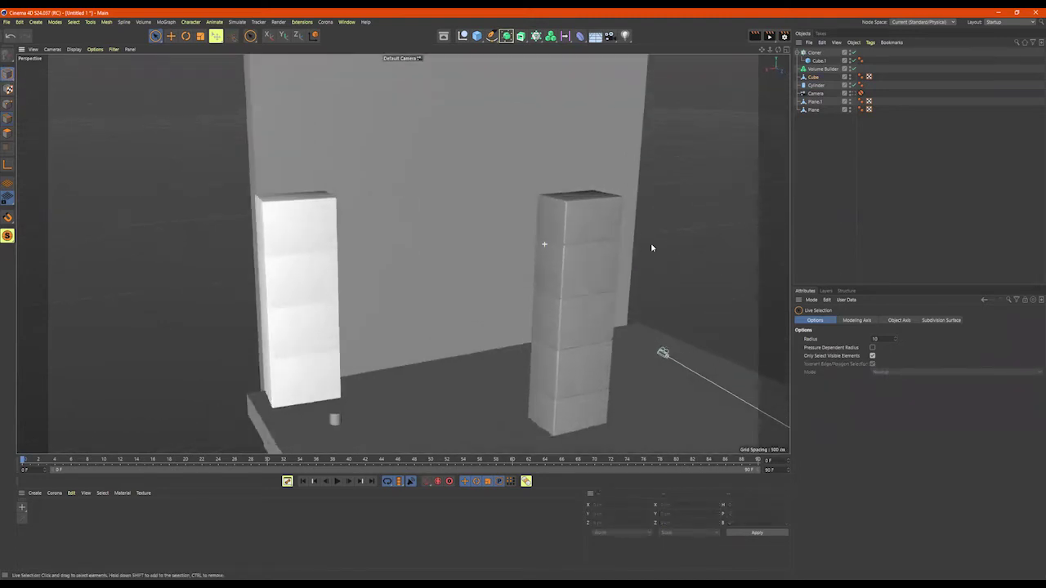
{"action": "scroll", "coordinate": [618, 238], "scroll_direction": "down", "scroll_amount": 10}
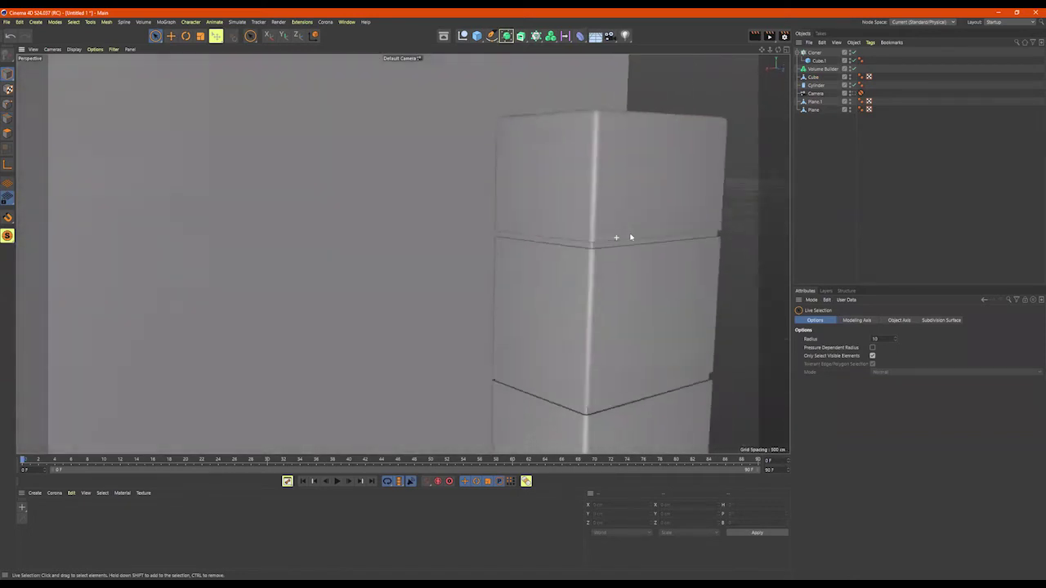
{"action": "left_click_drag", "start_coordinate": [589, 217], "coordinate": [581, 203], "text": "alt"}
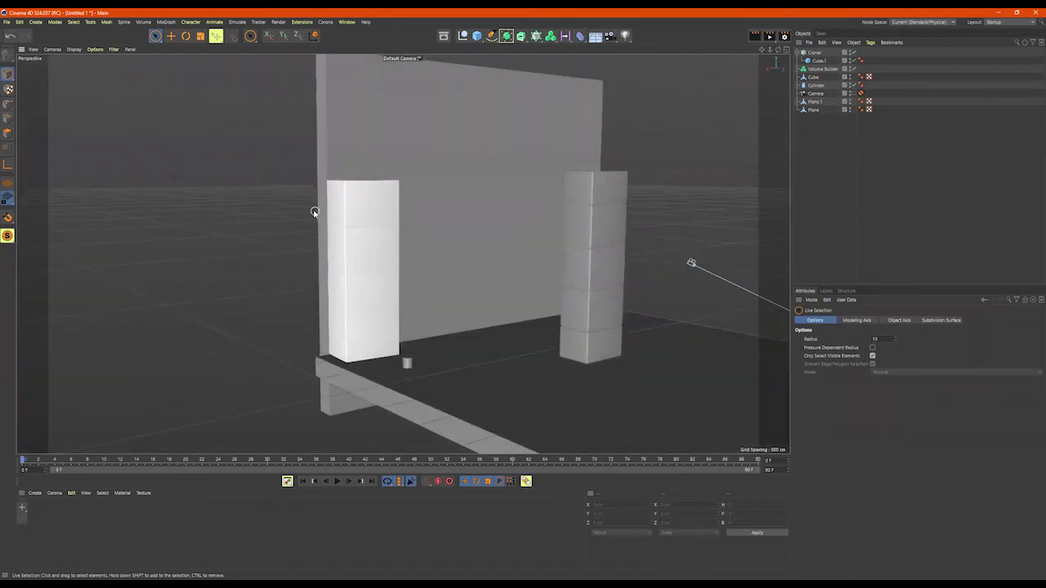
- Delete the cloned box stack beside the wall, including its Cloner and Cube.1
{"action": "left_click", "coordinate": [362, 214]}
{"action": "left_click_drag", "start_coordinate": [400, 217], "coordinate": [379, 213], "text": "alt"}
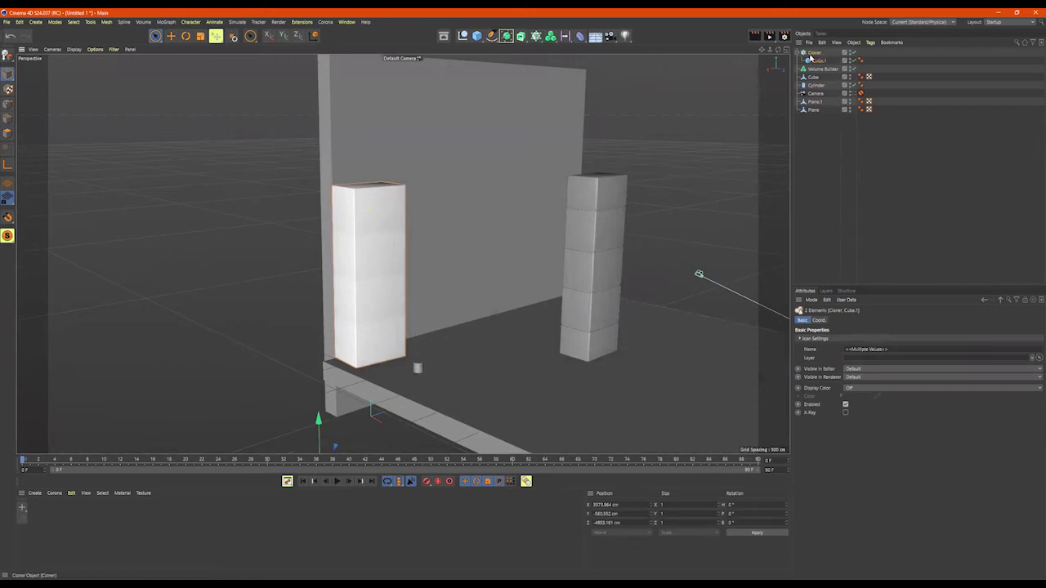
{"action": "left_click", "coordinate": [798, 53]}
{"action": "left_click_drag", "start_coordinate": [479, 205], "coordinate": [364, 240], "text": "alt"}
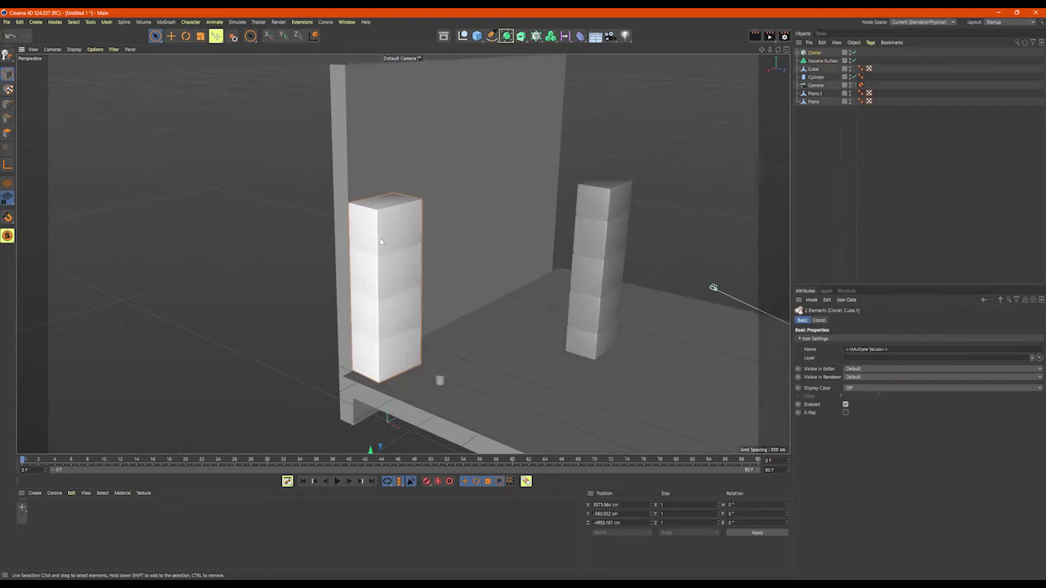
{"action": "key", "text": "Delete"}
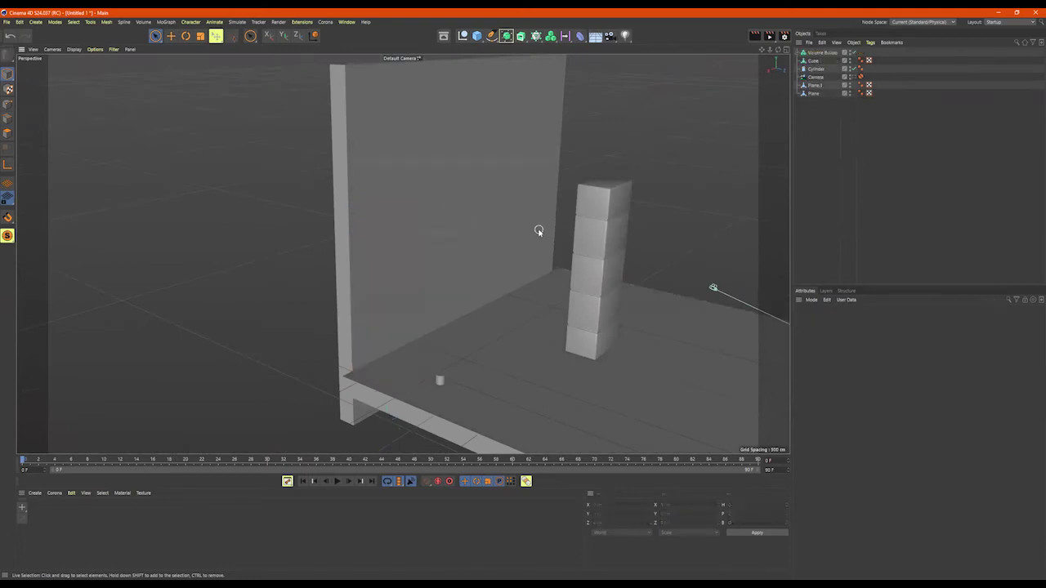
- Move the tall grooved box against the wall's outer end, where the cloned stack stood
{"action": "left_click", "coordinate": [596, 228]}
{"action": "left_click_drag", "start_coordinate": [669, 281], "coordinate": [453, 296]}
{"action": "left_click_drag", "start_coordinate": [557, 267], "coordinate": [450, 268], "text": "alt"}
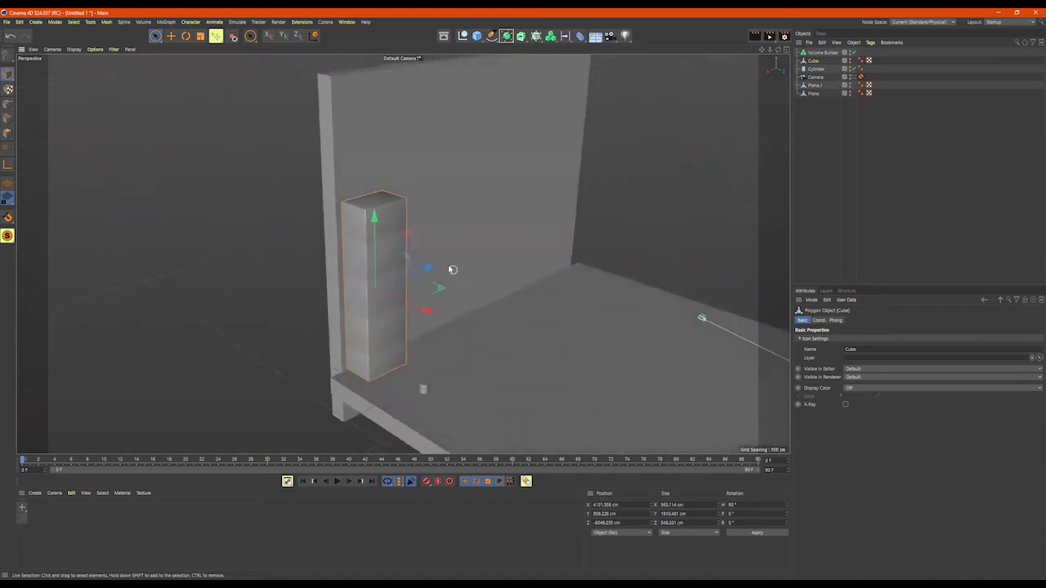
{"action": "right_click_drag", "start_coordinate": [450, 266], "coordinate": [514, 267], "text": "alt"}
{"action": "left_click_drag", "start_coordinate": [514, 266], "coordinate": [483, 269], "text": "alt"}
{"action": "middle_click_drag", "start_coordinate": [483, 269], "coordinate": [528, 270], "text": "alt"}
{"action": "left_click_drag", "start_coordinate": [527, 270], "coordinate": [504, 243], "text": "alt"}
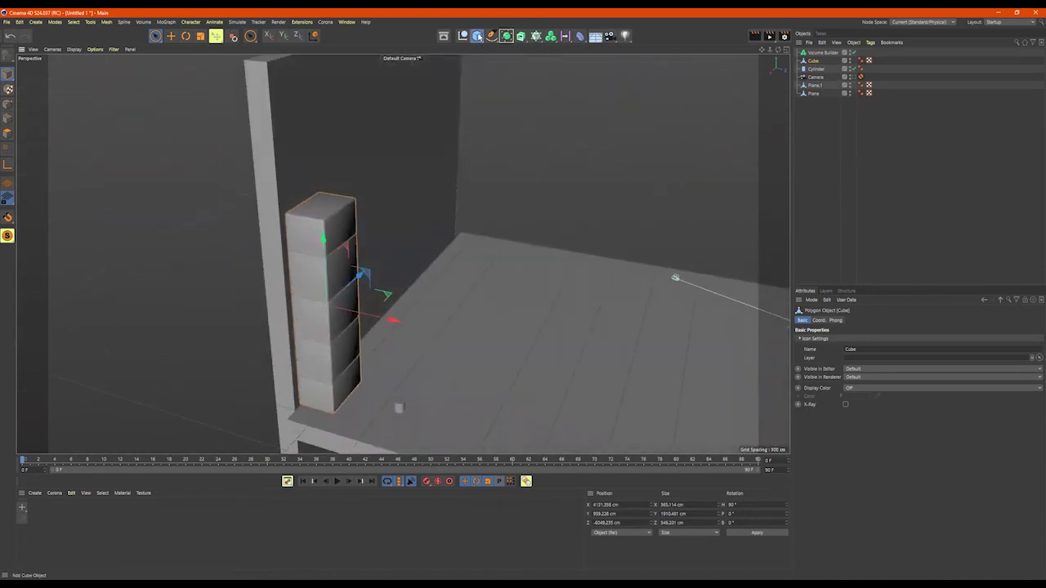
- Add a sphere and move it above the floor slab to about X 4448 cm and Y 1368 cm
{"action": "left_click", "coordinate": [477, 36]}
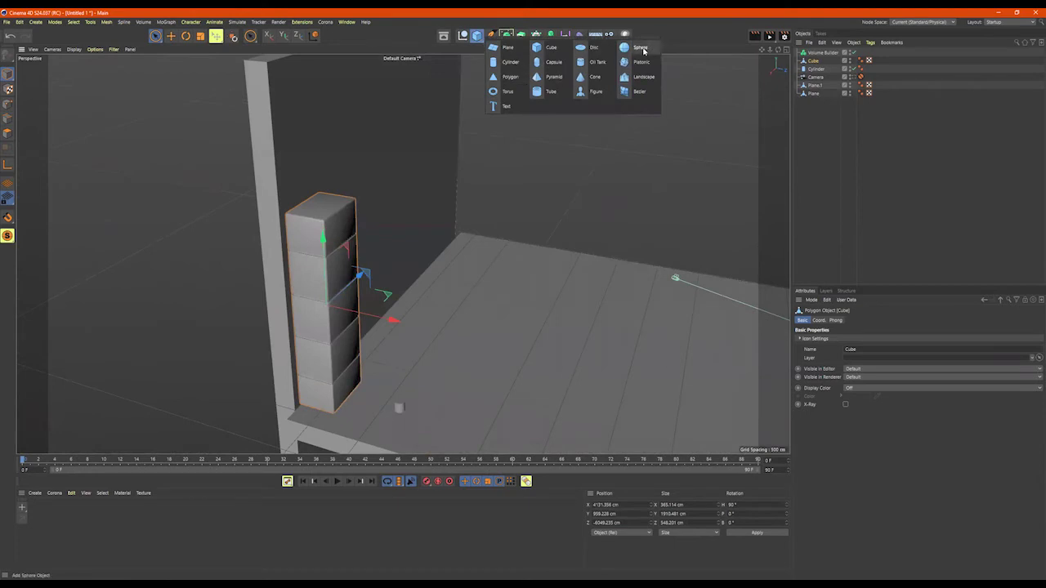
{"action": "left_click", "coordinate": [643, 49]}
{"action": "right_click_drag", "start_coordinate": [684, 198], "coordinate": [619, 236], "text": "alt"}
{"action": "middle_click_drag", "start_coordinate": [618, 236], "coordinate": [445, 235], "text": "alt"}
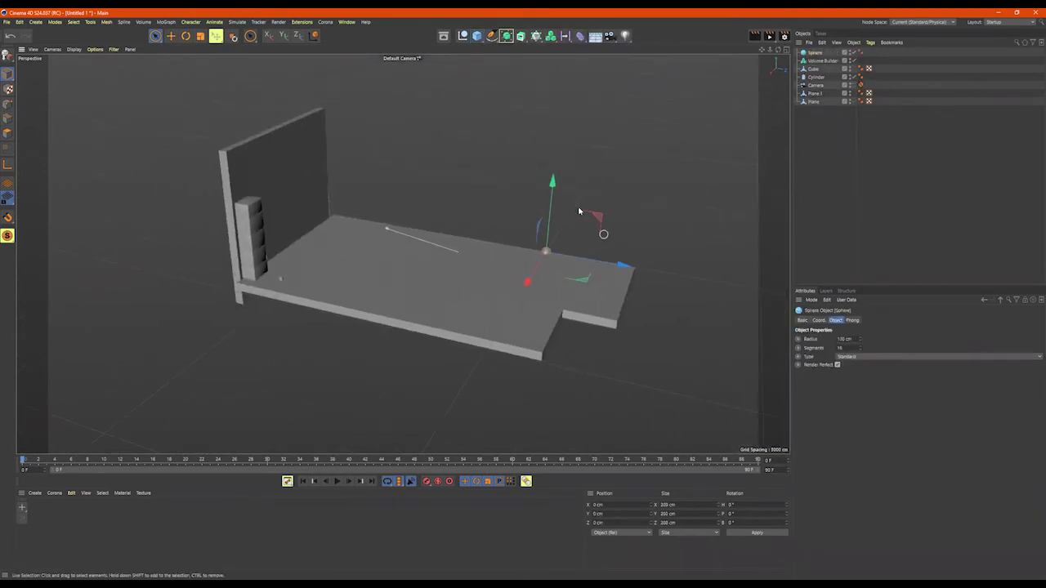
{"action": "left_click_drag", "start_coordinate": [553, 182], "coordinate": [558, 131]}
{"action": "left_click_drag", "start_coordinate": [532, 231], "coordinate": [433, 274]}
- Frame the sphere closely and display it shaded with wireframe lines
{"action": "key", "text": "s"}
{"action": "right_click_drag", "start_coordinate": [539, 273], "coordinate": [483, 274], "text": "alt"}
{"action": "mouse_move", "coordinate": [482, 274]}
{"action": "left_mouse_down", "text": "alt"}
{"action": "mouse_move", "coordinate": [484, 262]}
{"action": "mouse_move", "coordinate": [524, 264]}
{"action": "mouse_move", "coordinate": [528, 248]}
{"action": "left_mouse_up", "text": "alt"}
{"action": "key", "text": "n"}
{"action": "key", "text": "b"}
{"action": "right_click_drag", "start_coordinate": [528, 248], "coordinate": [610, 253], "text": "alt"}
{"action": "left_click_drag", "start_coordinate": [610, 253], "coordinate": [586, 224], "text": "alt"}
{"action": "left_click", "coordinate": [7, 138]}
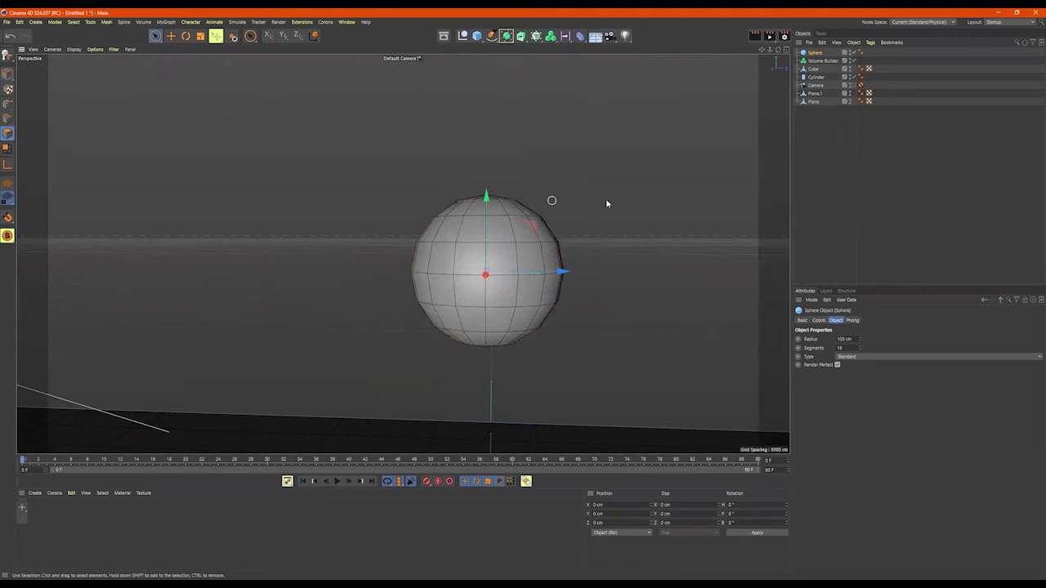
{"action": "left_click_drag", "start_coordinate": [157, 38], "coordinate": [196, 62]}
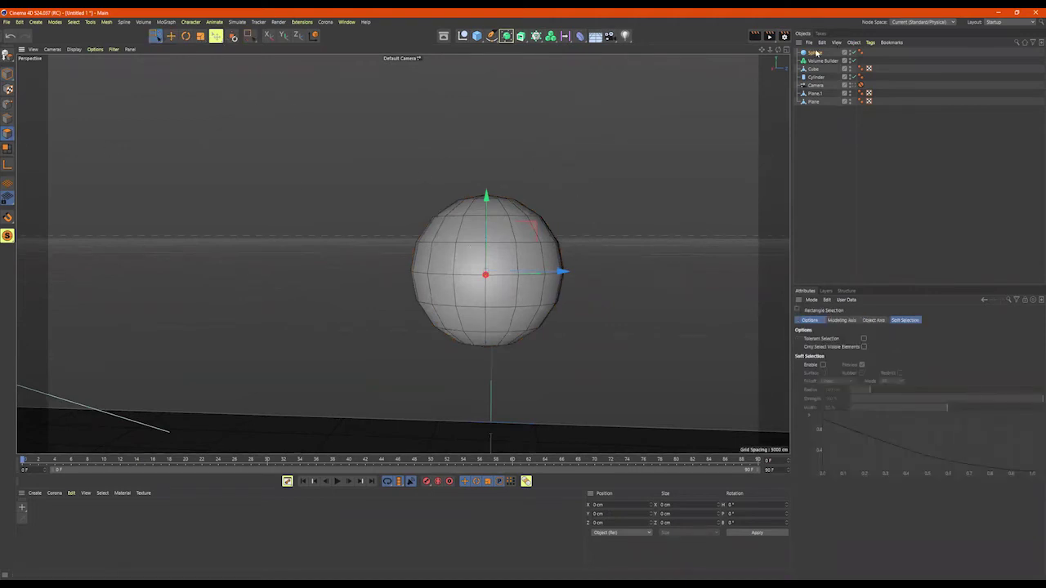
{"action": "left_click", "coordinate": [815, 53]}
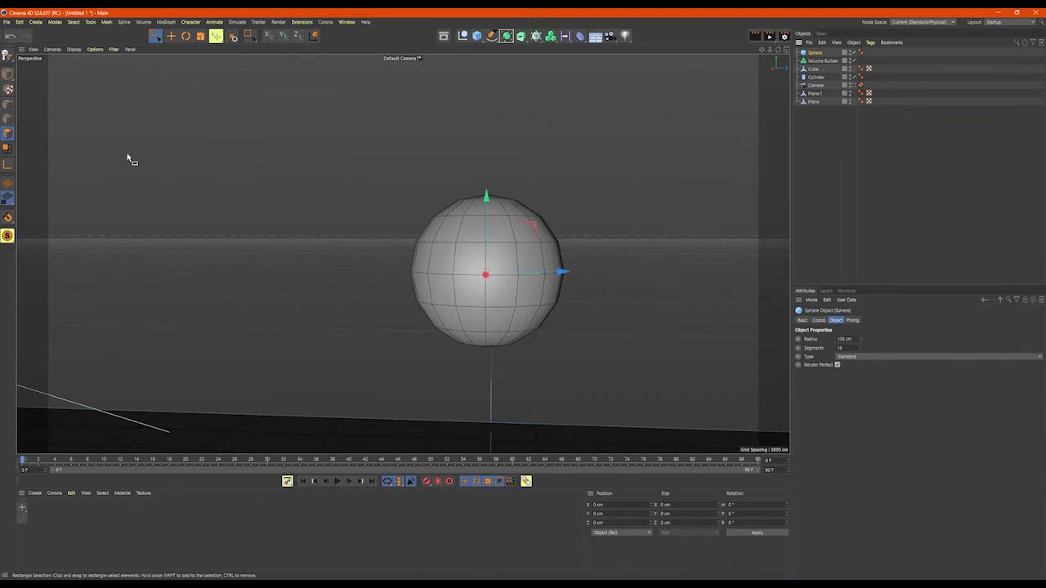
{"action": "left_click_drag", "start_coordinate": [515, 259], "coordinate": [542, 250], "text": "alt"}
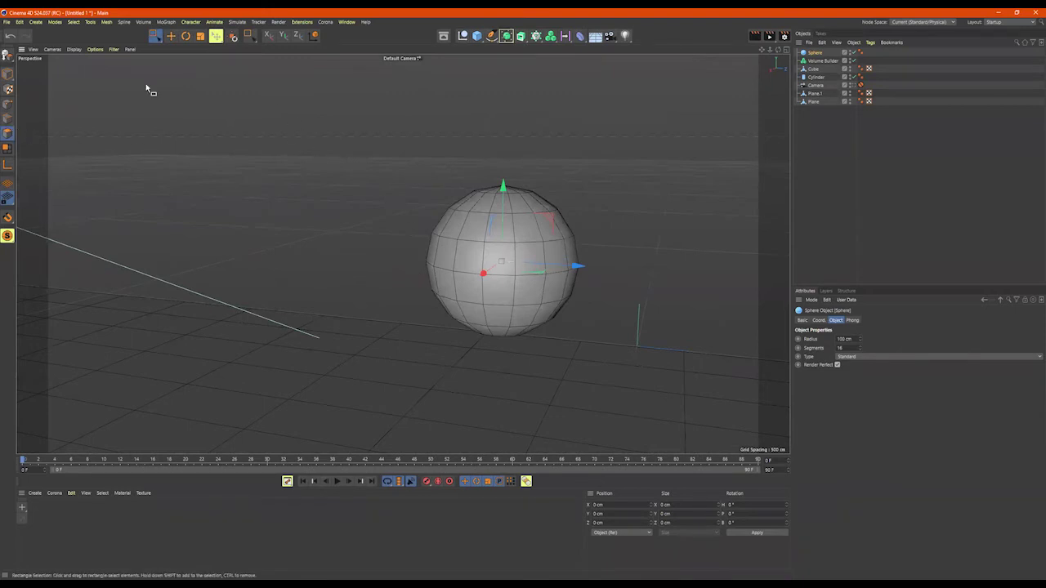
{"action": "key", "text": "9"}
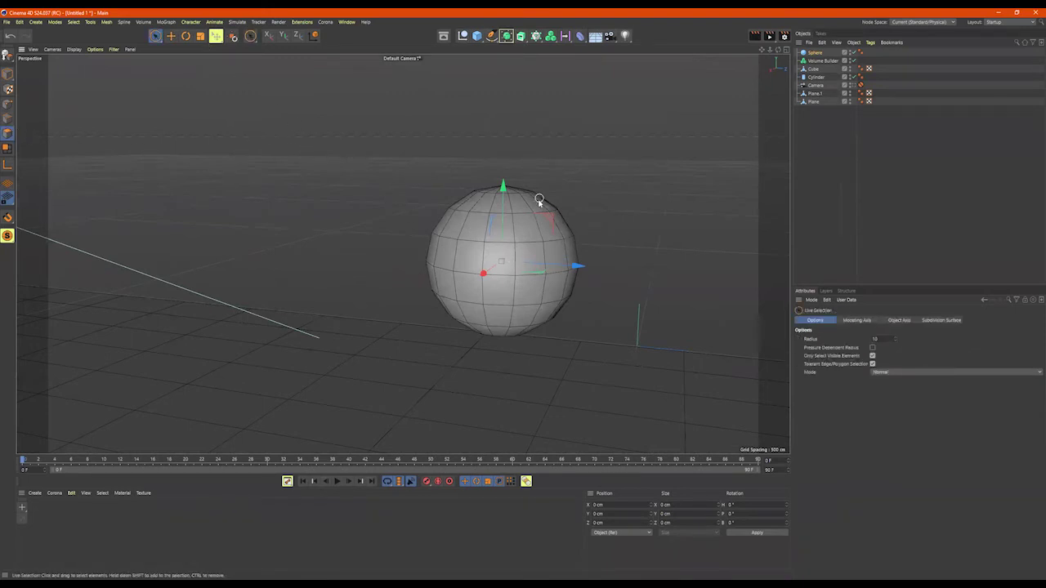
- Convert the parametric sphere into an editable polygon object
{"action": "left_click", "coordinate": [8, 74]}
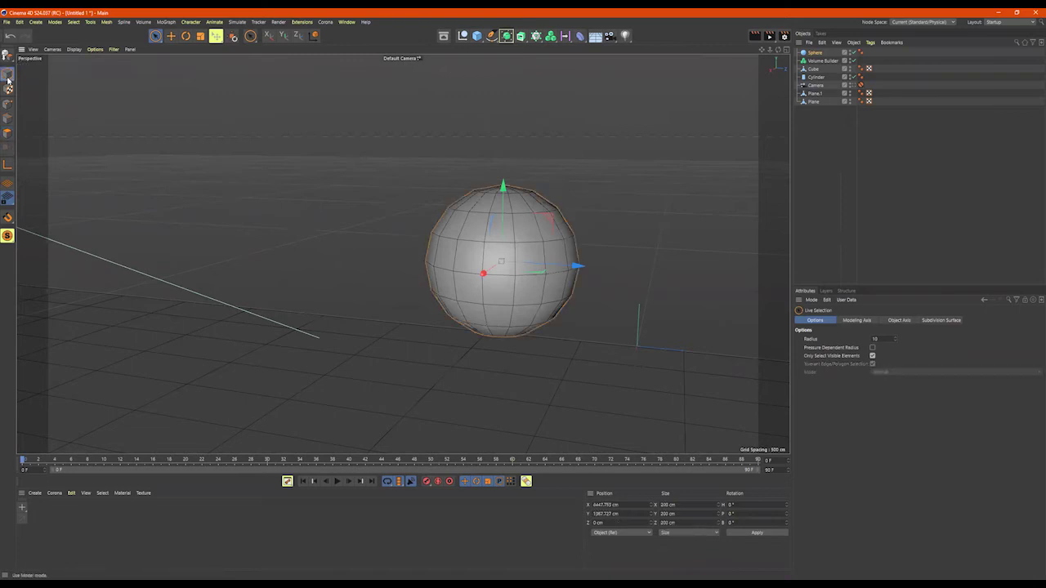
{"action": "left_click_drag", "start_coordinate": [574, 254], "coordinate": [563, 252], "text": "alt"}
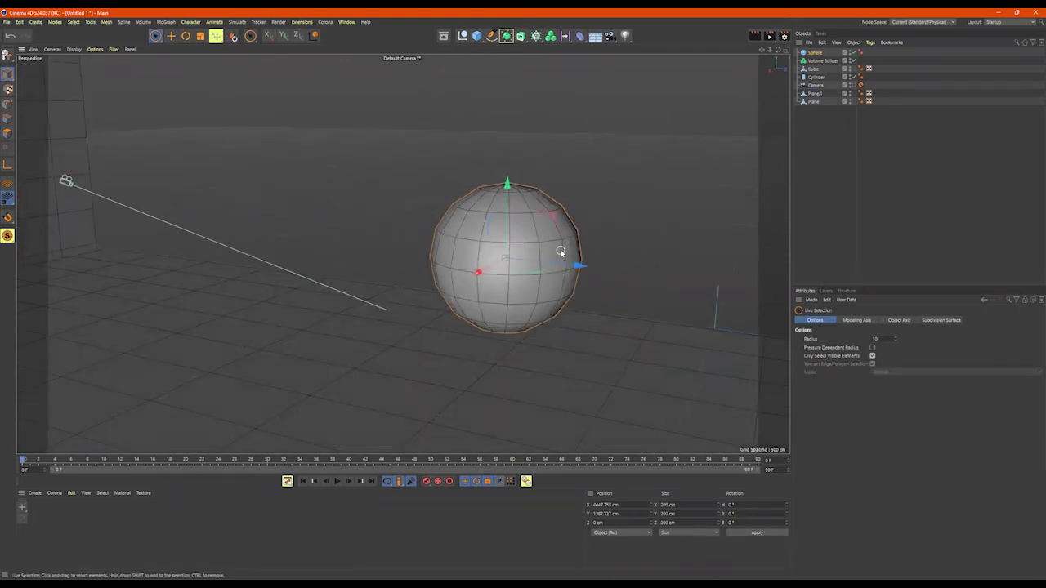
{"action": "left_click", "coordinate": [560, 252]}
{"action": "left_click_drag", "start_coordinate": [549, 232], "coordinate": [582, 218], "text": "alt"}
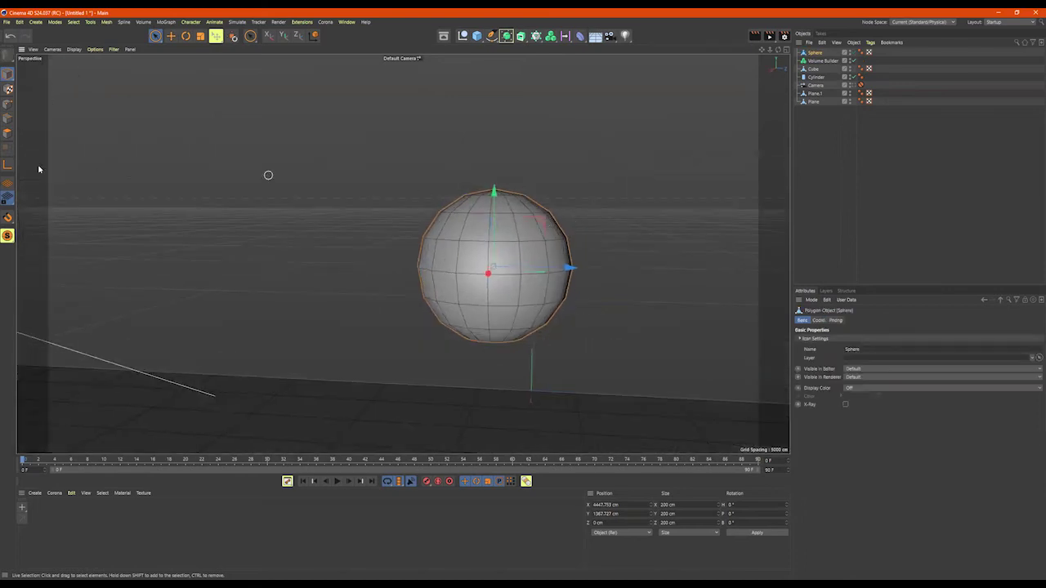
- Select the polygon rings on the sphere's upper part and scale them down uniformly to about 127 cm wide
{"action": "left_click", "coordinate": [9, 134]}
{"action": "left_click", "coordinate": [154, 35]}
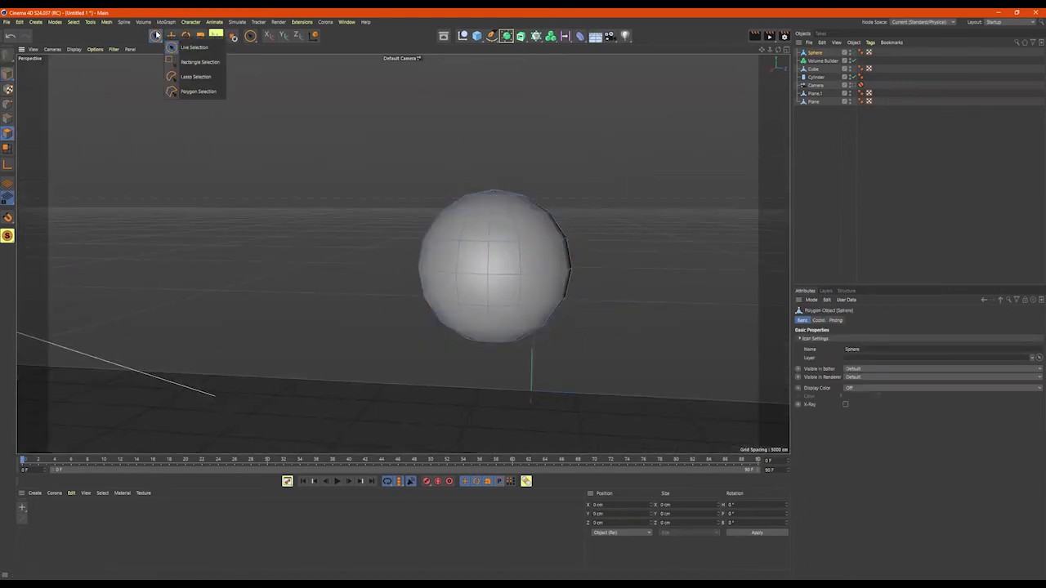
{"action": "left_click", "coordinate": [183, 63]}
{"action": "left_click_drag", "start_coordinate": [274, 131], "coordinate": [306, 106], "text": "alt"}
{"action": "left_click_drag", "start_coordinate": [574, 170], "coordinate": [598, 252]}
{"action": "right_click", "coordinate": [621, 237]}
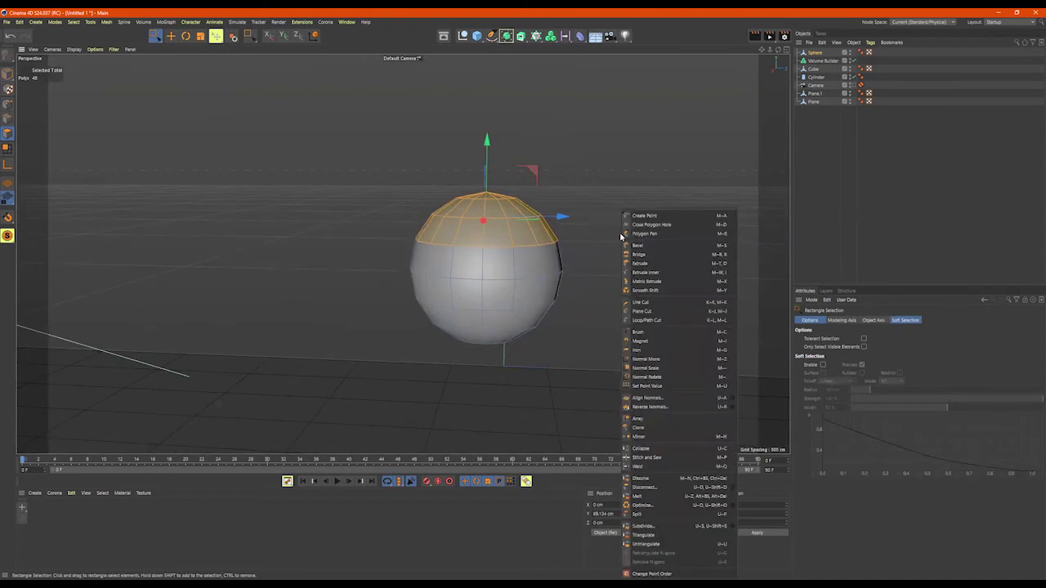
{"action": "key", "text": "Escape"}
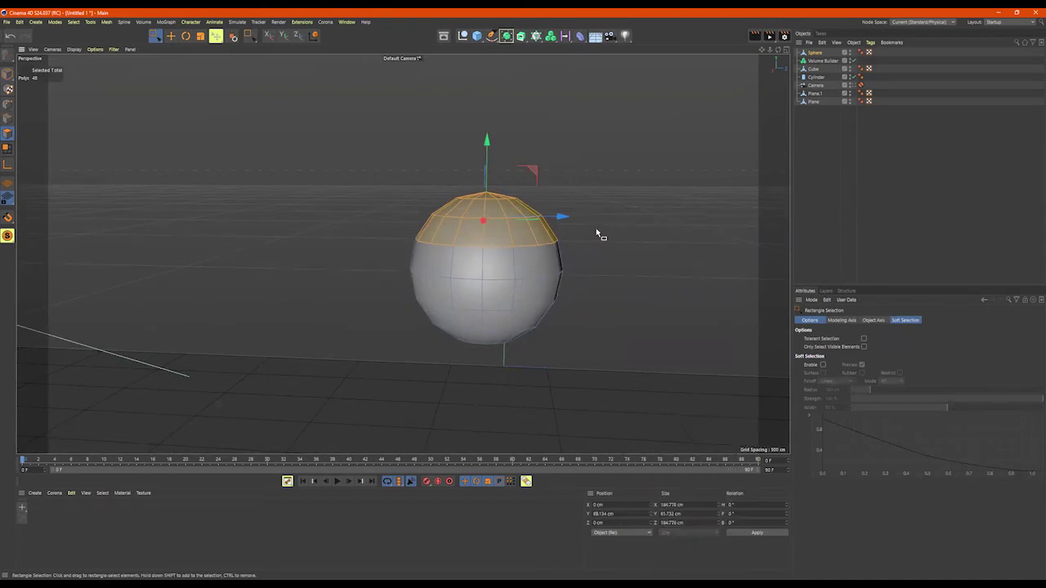
{"action": "key", "text": "t"}
{"action": "left_click_drag", "start_coordinate": [643, 219], "coordinate": [601, 209]}
{"action": "scroll", "coordinate": [603, 218], "scroll_direction": "up", "scroll_amount": 2}
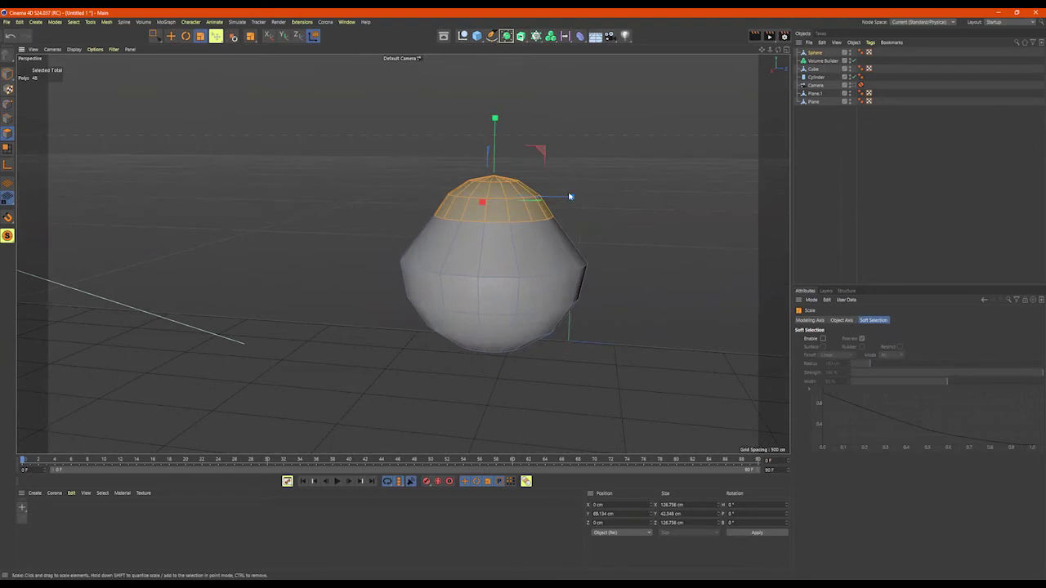
- Make two loop cuts around the sloping band between the scaled cap and the sphere's widest edge
{"action": "right_click", "coordinate": [512, 205]}
{"action": "left_click", "coordinate": [626, 184]}
{"action": "right_click", "coordinate": [626, 184]}
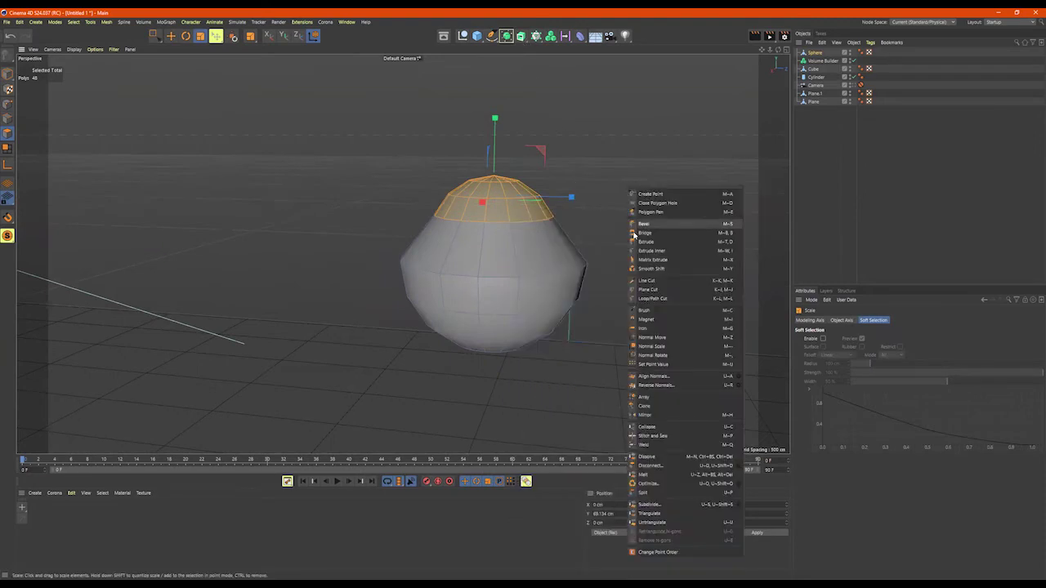
{"action": "left_click", "coordinate": [652, 298]}
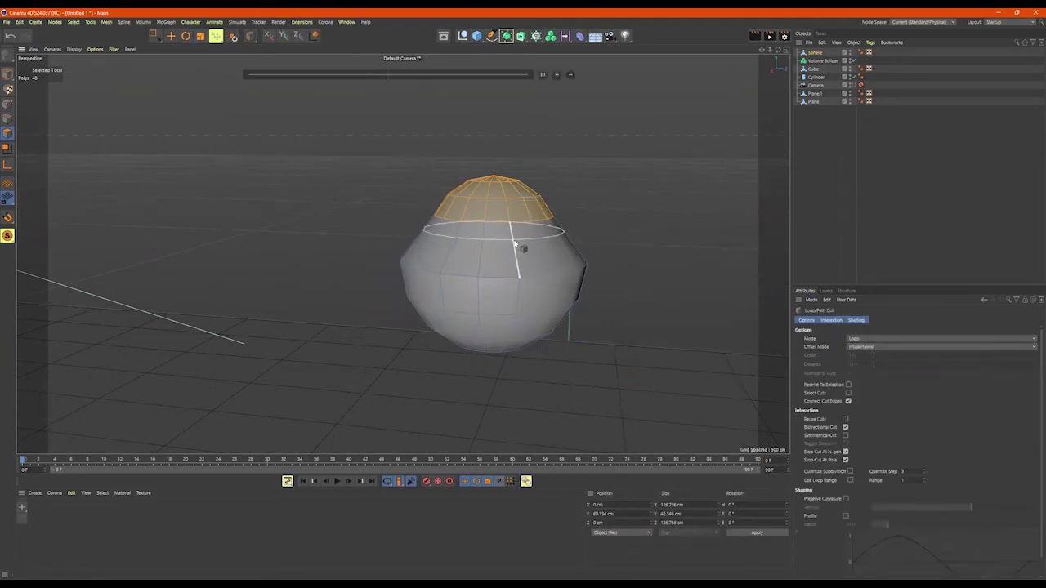
{"action": "left_click", "coordinate": [513, 246]}
{"action": "left_click_drag", "start_coordinate": [512, 261], "coordinate": [527, 263]}
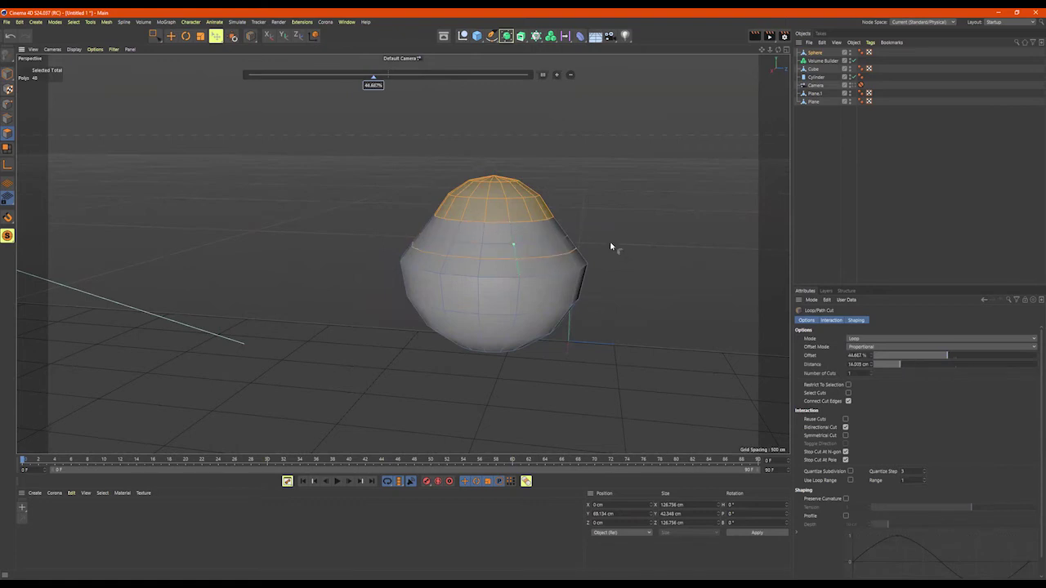
{"action": "key", "text": "space"}
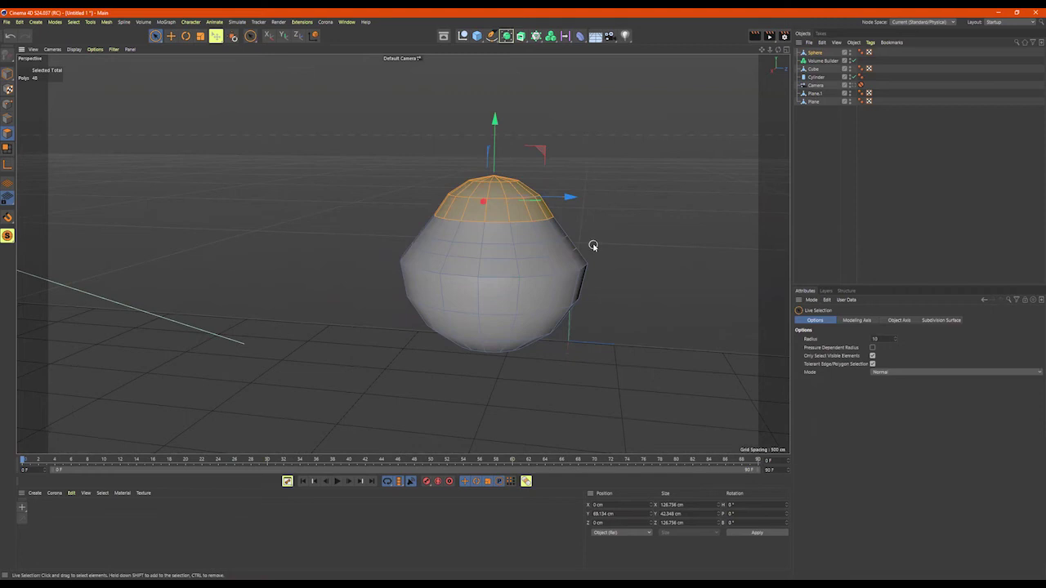
- Select the narrow polygon loop between the two cuts and scale it inward to about 136 cm wide
{"action": "left_click", "coordinate": [517, 256]}
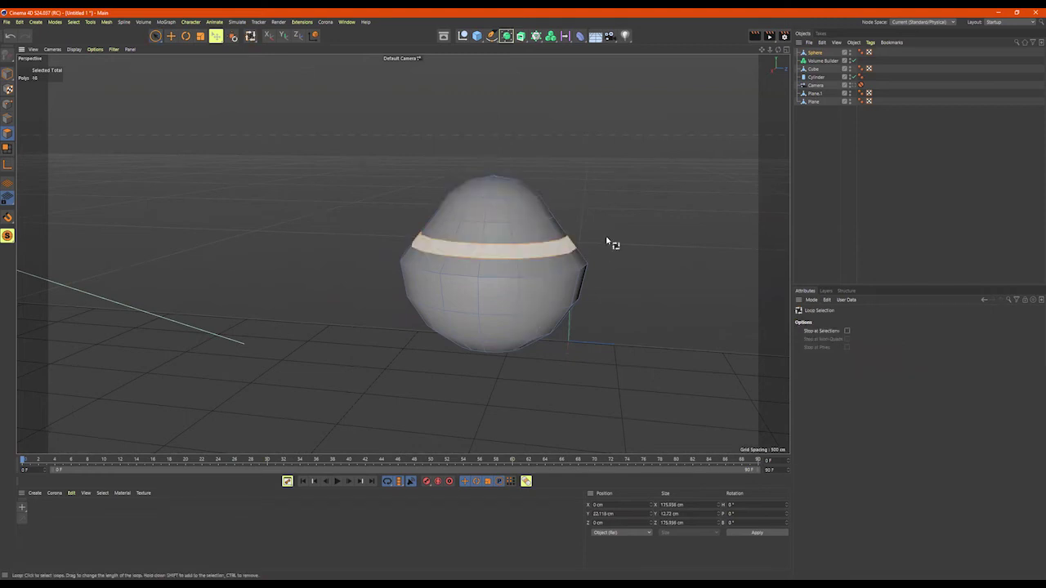
{"action": "key", "text": "t"}
{"action": "left_click_drag", "start_coordinate": [644, 228], "coordinate": [591, 227]}
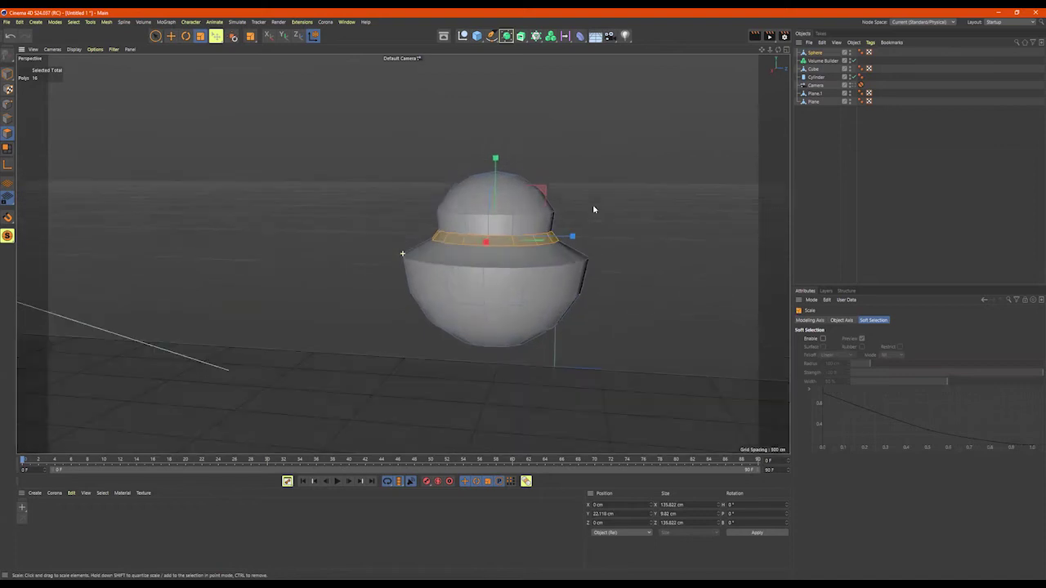
- Examine the reshaped sphere's profile in the perspective and right views
{"action": "left_click_drag", "start_coordinate": [594, 206], "coordinate": [602, 198], "text": "alt"}
{"action": "middle_click_drag", "start_coordinate": [602, 203], "coordinate": [515, 193], "text": "alt"}
{"action": "left_click_drag", "start_coordinate": [515, 196], "coordinate": [562, 202], "text": "alt"}
{"action": "middle_click", "coordinate": [563, 209]}
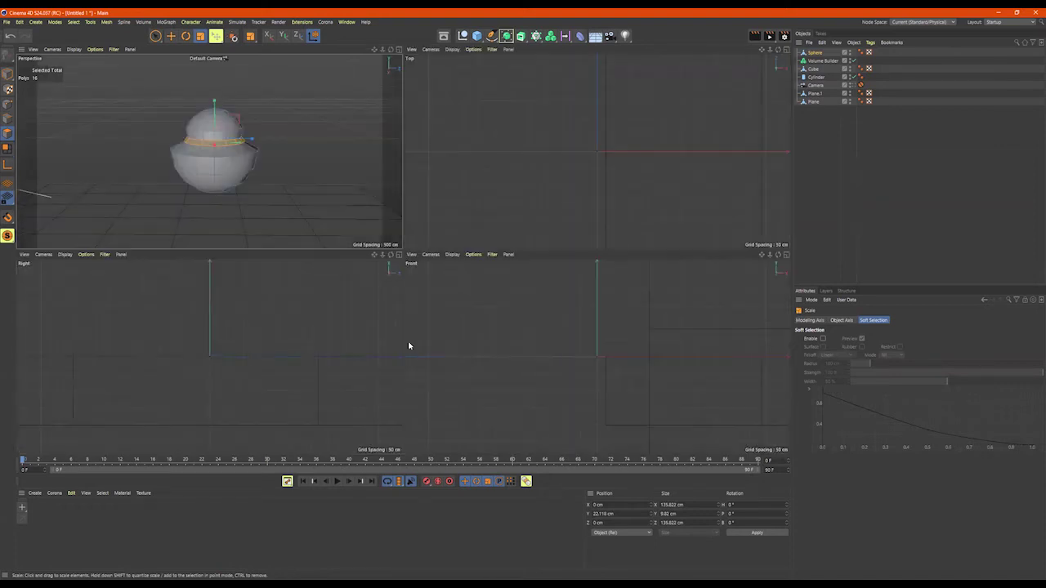
{"action": "key", "text": "s"}
{"action": "right_click_drag", "start_coordinate": [335, 339], "coordinate": [272, 342], "text": "alt"}
{"action": "middle_click_drag", "start_coordinate": [327, 331], "coordinate": [307, 325], "text": "alt"}
{"action": "middle_click", "coordinate": [282, 165]}
{"action": "left_click_drag", "start_coordinate": [283, 168], "coordinate": [278, 155], "text": "alt"}
{"action": "middle_click_drag", "start_coordinate": [278, 154], "coordinate": [315, 173], "text": "alt"}
{"action": "mouse_move", "coordinate": [314, 169]}
{"action": "left_mouse_down", "text": "alt"}
{"action": "mouse_move", "coordinate": [313, 156]}
{"action": "mouse_move", "coordinate": [316, 175]}
{"action": "left_mouse_up", "text": "alt"}
{"action": "middle_click_drag", "start_coordinate": [382, 348], "coordinate": [347, 354], "text": "alt"}
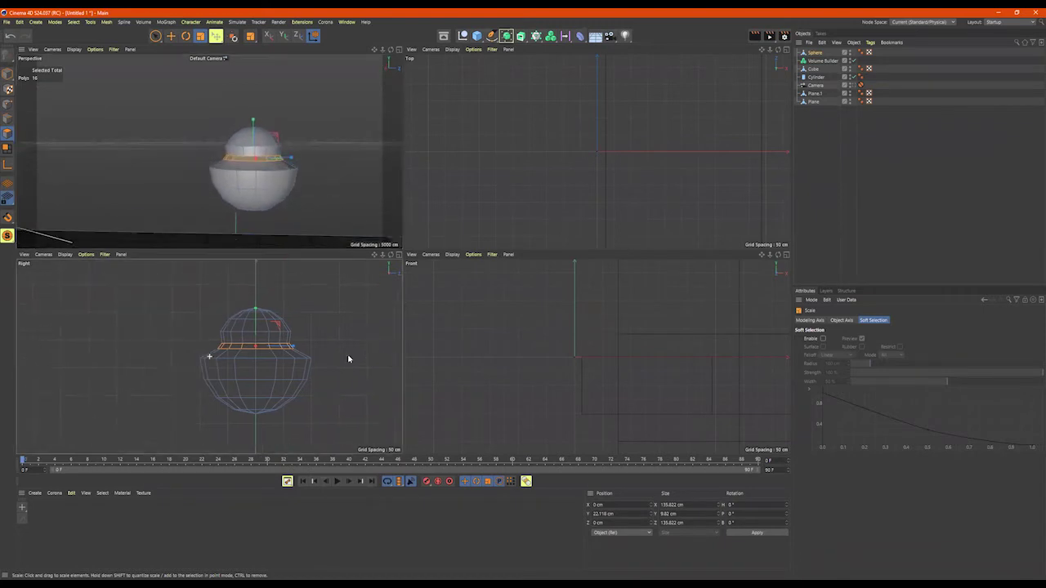
{"action": "left_click_drag", "start_coordinate": [315, 140], "coordinate": [315, 143], "text": "alt"}
{"action": "middle_click_drag", "start_coordinate": [315, 143], "coordinate": [284, 146], "text": "alt"}
{"action": "right_click_drag", "start_coordinate": [284, 146], "coordinate": [314, 143], "text": "alt"}
{"action": "left_click_drag", "start_coordinate": [313, 143], "coordinate": [308, 280], "text": "alt"}
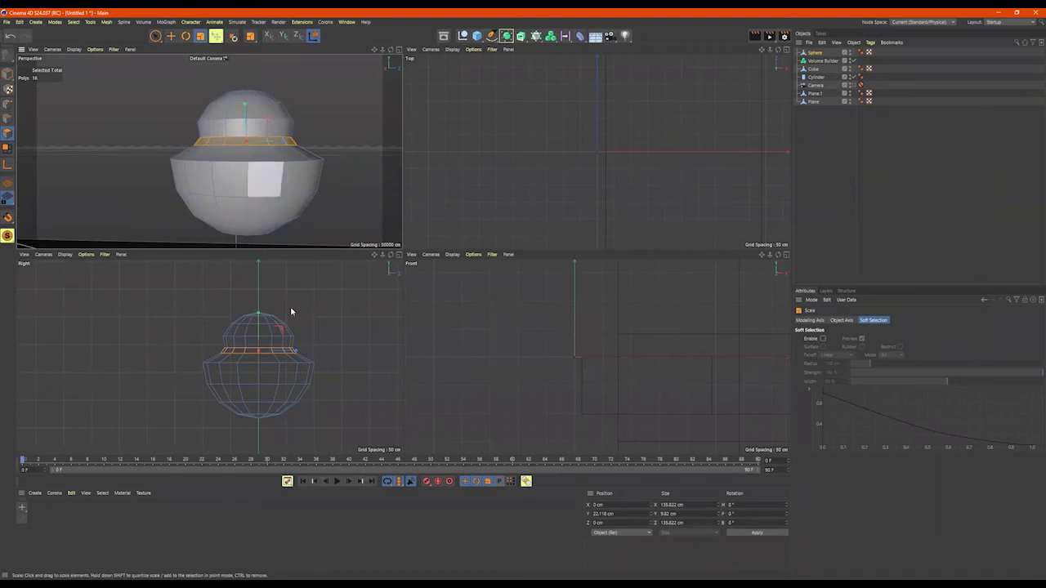
{"action": "middle_click", "coordinate": [338, 173]}
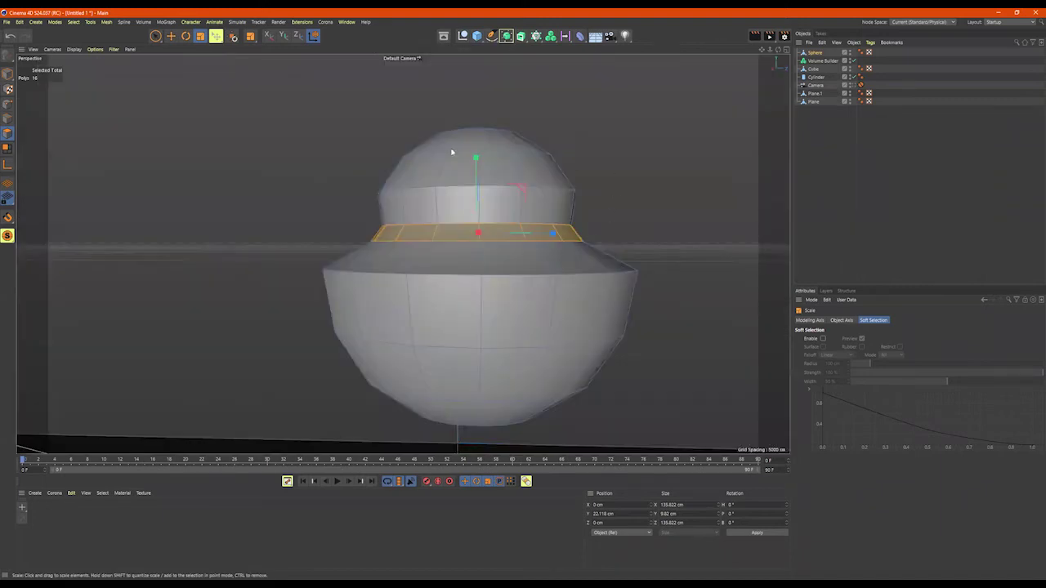
- Select all points of the upper dome and raise them to about Y 103 cm to lengthen the neck
{"action": "left_click", "coordinate": [158, 37]}
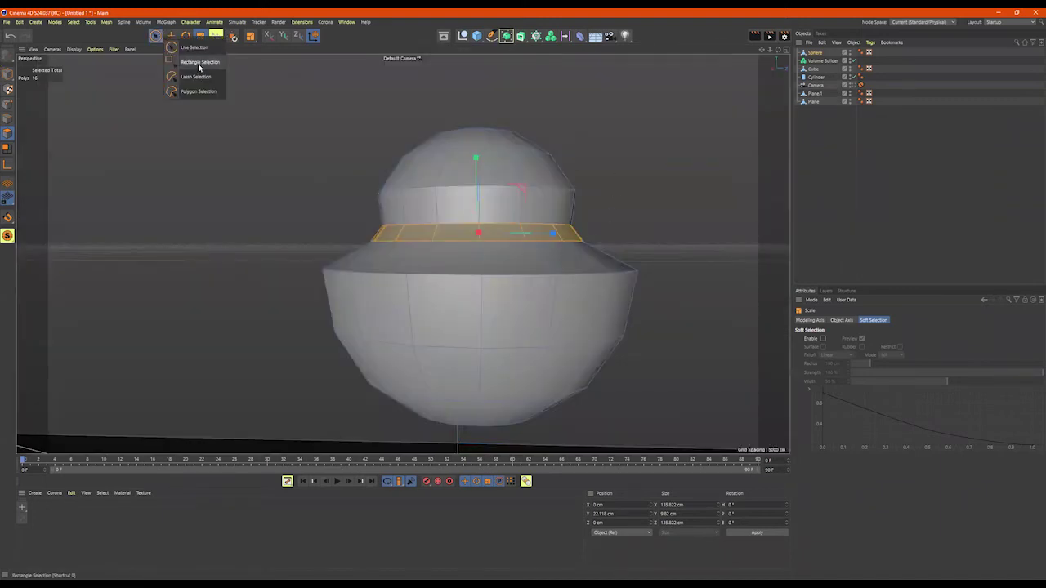
{"action": "left_click", "coordinate": [201, 69]}
{"action": "left_click_drag", "start_coordinate": [517, 160], "coordinate": [496, 206], "text": "alt"}
{"action": "left_click", "coordinate": [9, 106]}
{"action": "left_click_drag", "start_coordinate": [588, 116], "coordinate": [300, 221]}
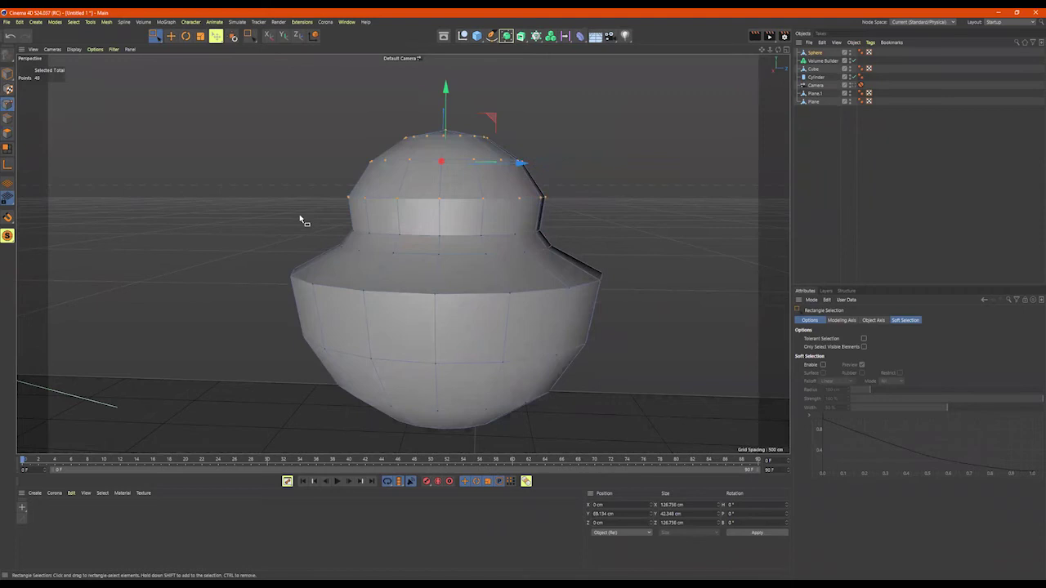
{"action": "left_click_drag", "start_coordinate": [446, 95], "coordinate": [447, 37]}
{"action": "middle_click_drag", "start_coordinate": [512, 199], "coordinate": [516, 259], "text": "alt"}
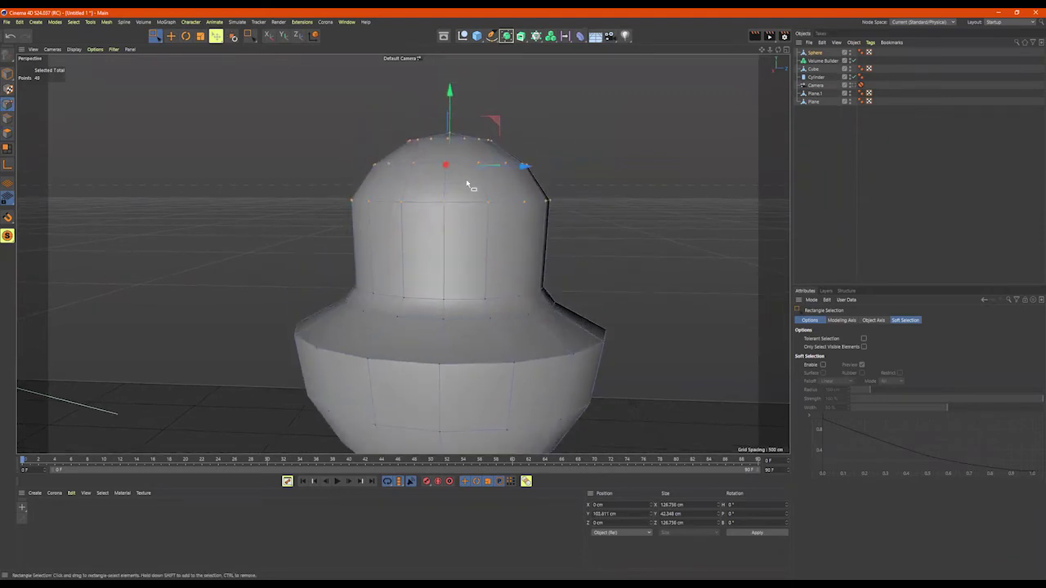
- Flatten the selected dome points vertically to a height of about 25 cm
{"action": "key", "text": "t"}
{"action": "left_click_drag", "start_coordinate": [450, 90], "coordinate": [472, 189]}
{"action": "left_click_drag", "start_coordinate": [586, 168], "coordinate": [476, 153], "text": "alt"}
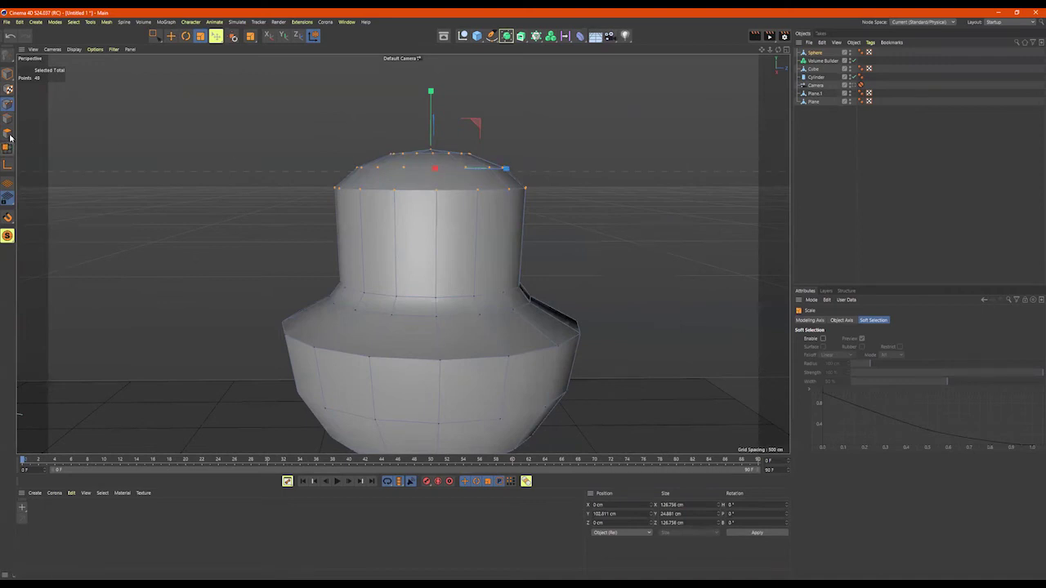
- Delete the dome polygons above the neck to leave the vase open
{"action": "left_click", "coordinate": [7, 133]}
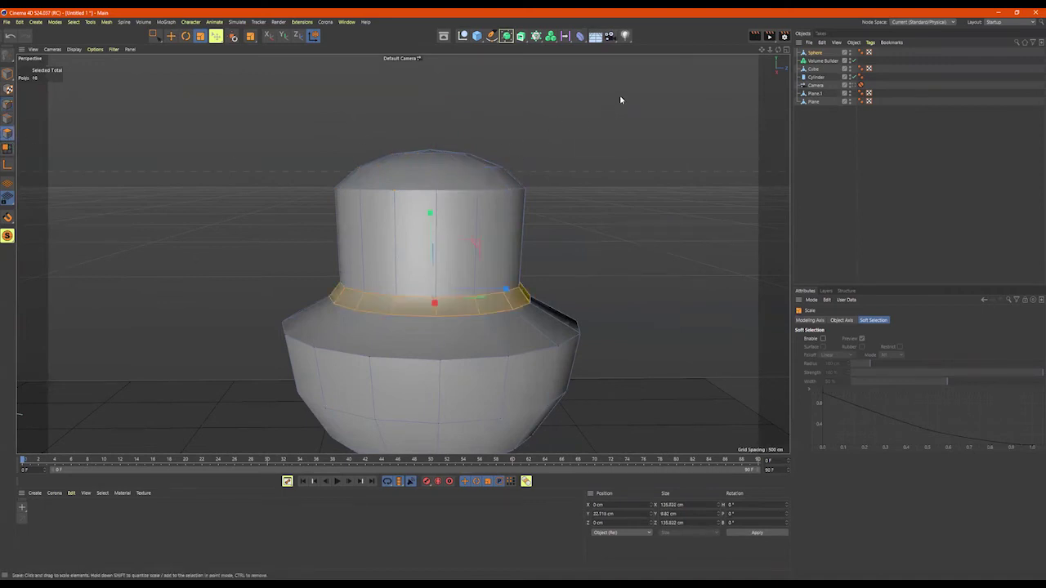
{"action": "left_click", "coordinate": [154, 36]}
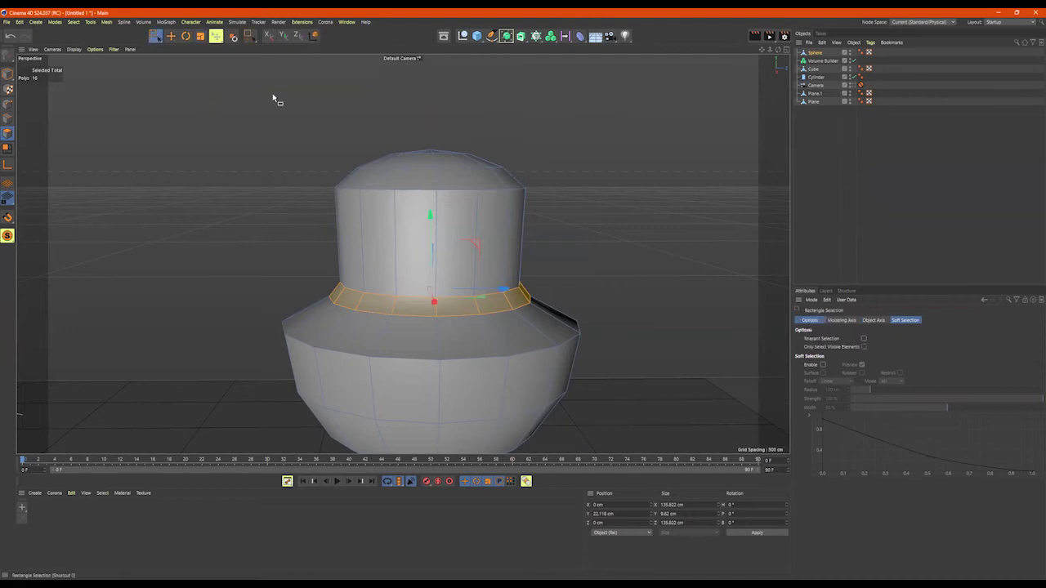
{"action": "left_click_drag", "start_coordinate": [252, 110], "coordinate": [508, 208]}
{"action": "key", "text": "Delete"}
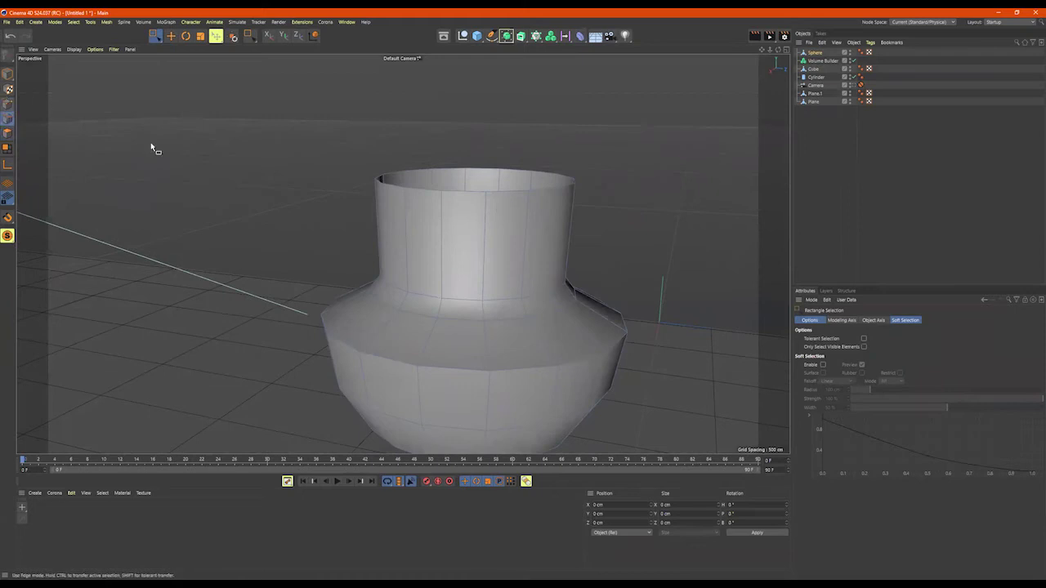
- Select the edge loop of the open rim and raise it to about Y 140 cm
{"action": "key", "text": "u"}
{"action": "key", "text": "l"}
{"action": "left_click", "coordinate": [482, 199]}
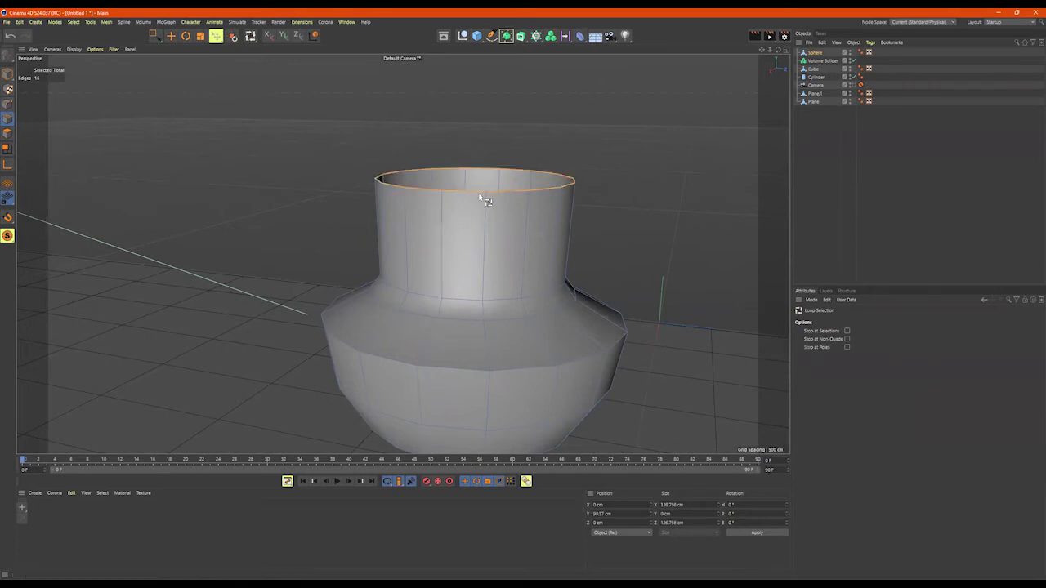
{"action": "key", "text": "e"}
{"action": "left_click_drag", "start_coordinate": [479, 111], "coordinate": [480, 51]}
{"action": "key", "text": "ctrl+z"}
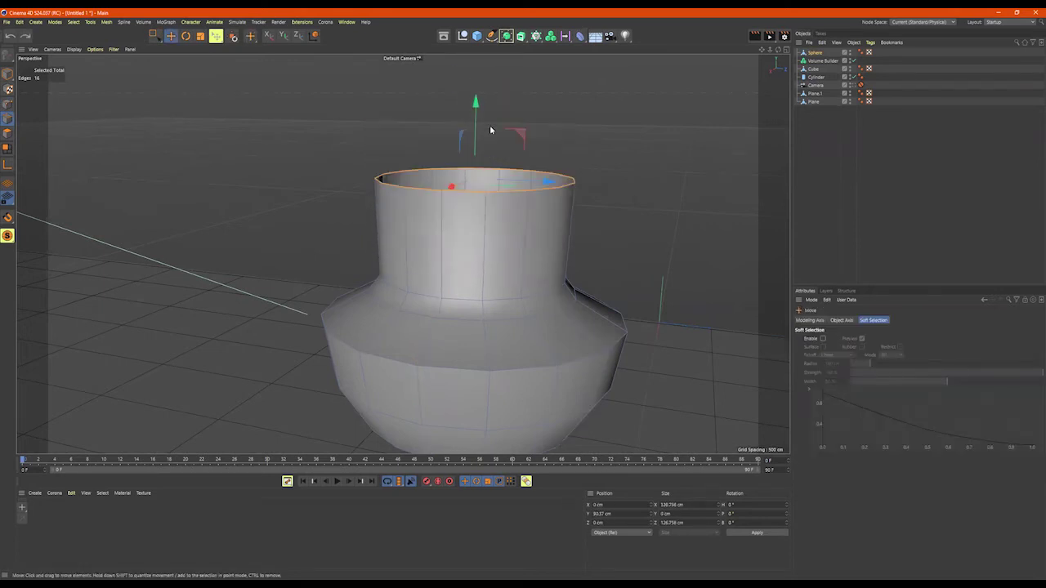
{"action": "left_click_drag", "start_coordinate": [477, 112], "coordinate": [477, 27]}
{"action": "scroll", "coordinate": [504, 282], "scroll_direction": "down", "scroll_amount": 3}
{"action": "left_click_drag", "start_coordinate": [503, 281], "coordinate": [523, 313], "text": "alt"}
{"action": "left_click_drag", "start_coordinate": [482, 344], "coordinate": [237, 228], "text": "alt"}
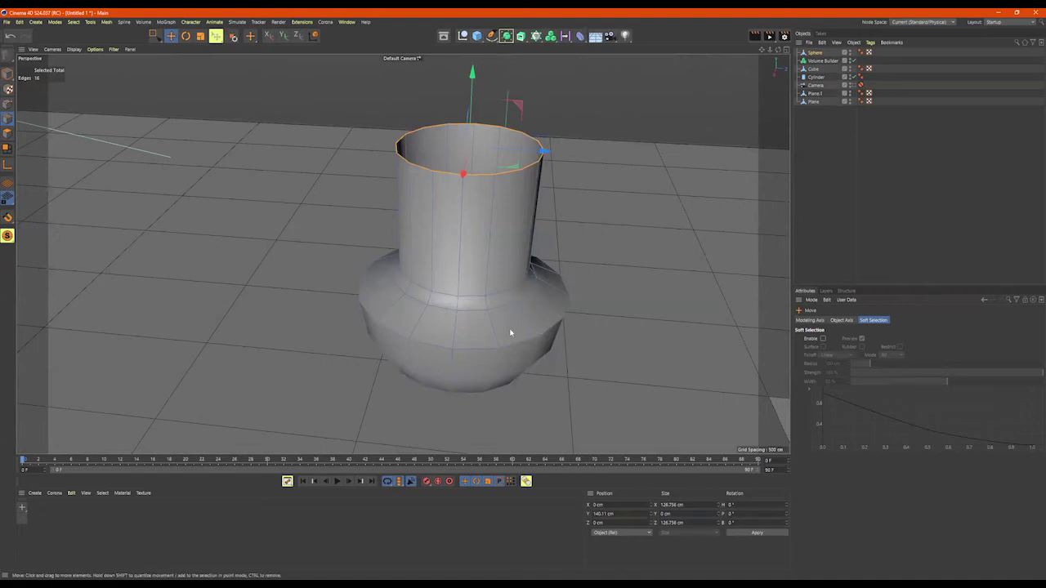
- Add another sphere and move it beside the vase, over the floor slab
{"action": "mouse_move", "coordinate": [567, 285]}
{"action": "left_mouse_down", "text": "alt"}
{"action": "mouse_move", "coordinate": [577, 263]}
{"action": "mouse_move", "coordinate": [581, 291]}
{"action": "left_mouse_up", "text": "alt"}
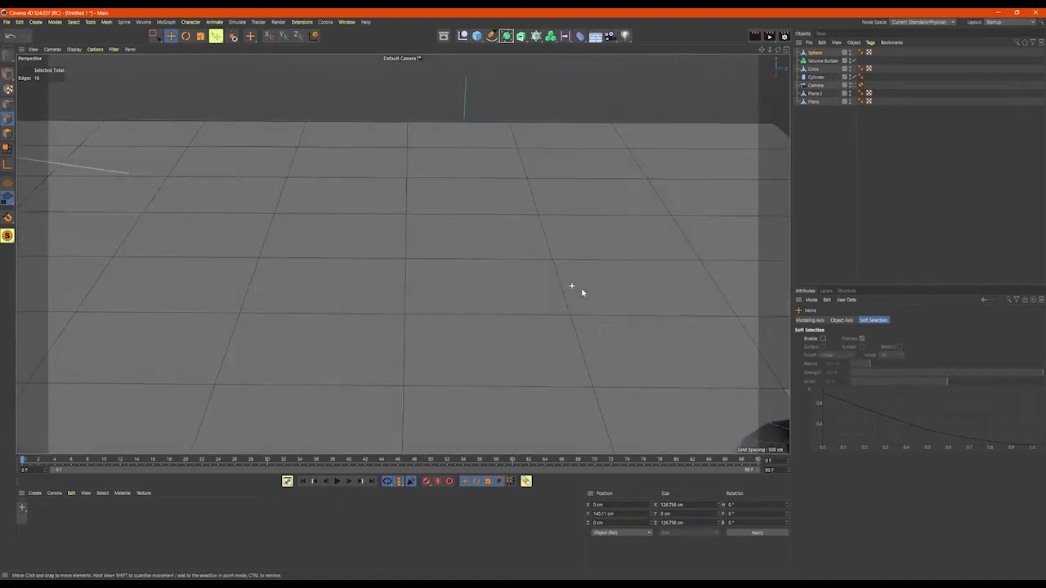
{"action": "scroll", "coordinate": [626, 272], "scroll_direction": "down", "scroll_amount": 5}
{"action": "middle_click_drag", "start_coordinate": [626, 272], "coordinate": [499, 240], "text": "alt"}
{"action": "left_click_drag", "start_coordinate": [499, 239], "coordinate": [492, 274], "text": "alt"}
{"action": "middle_click_drag", "start_coordinate": [492, 274], "coordinate": [418, 273], "text": "alt"}
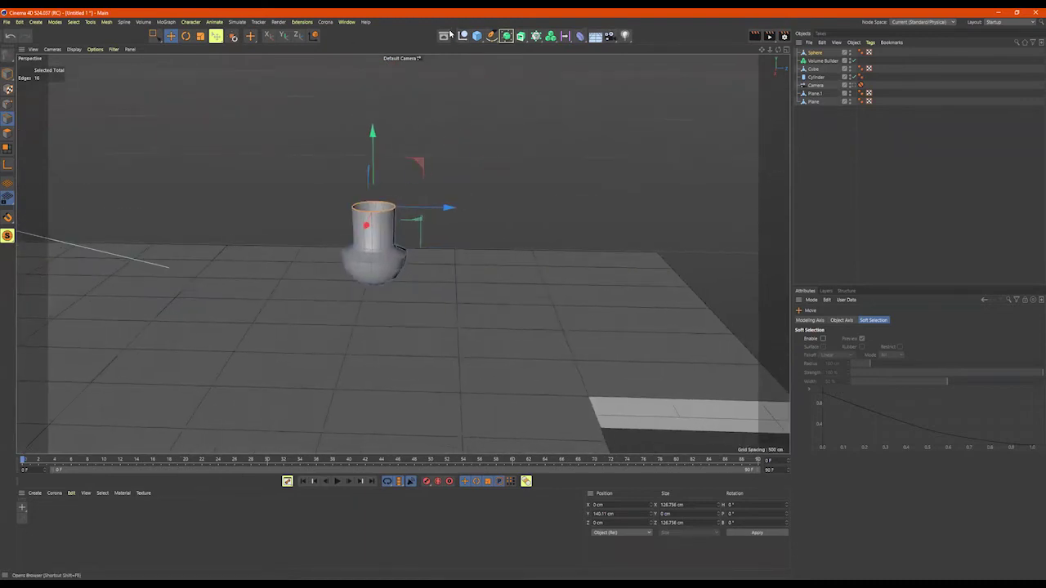
{"action": "left_click_drag", "start_coordinate": [477, 35], "coordinate": [520, 63]}
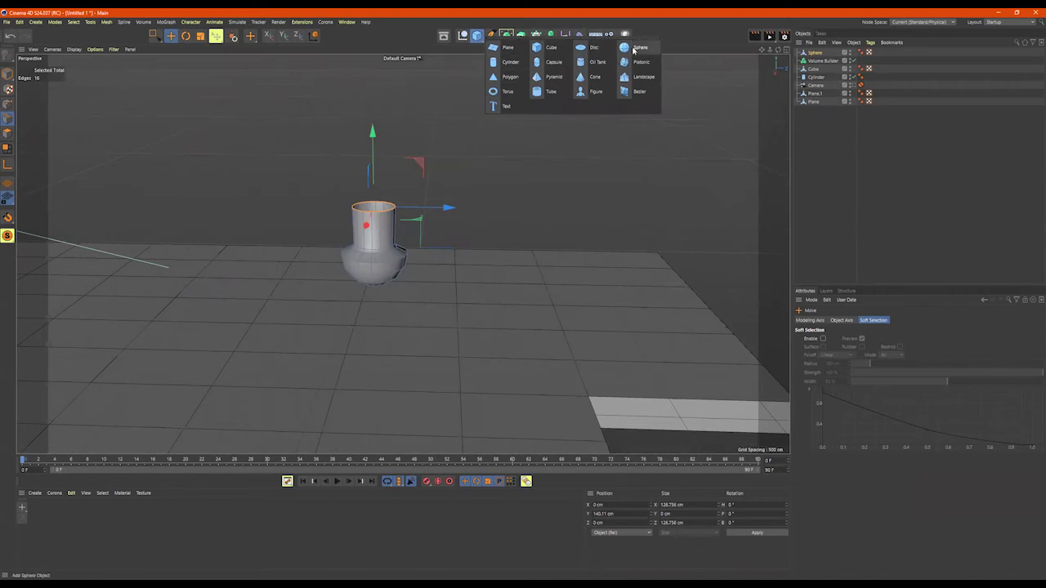
{"action": "left_click", "coordinate": [640, 47]}
{"action": "left_click_drag", "start_coordinate": [529, 157], "coordinate": [339, 205], "text": "alt"}
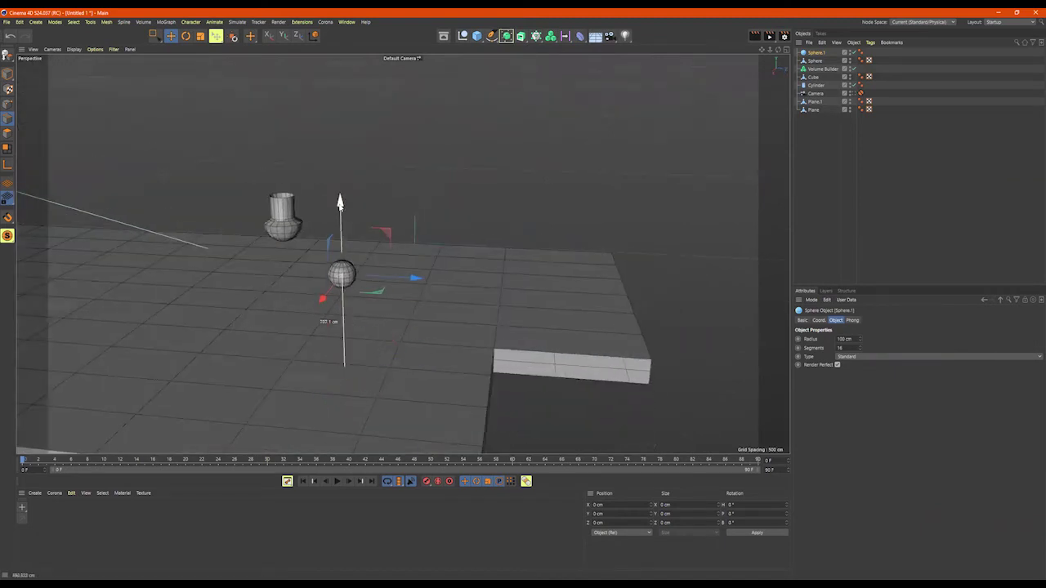
{"action": "left_click_drag", "start_coordinate": [416, 281], "coordinate": [85, 407]}
{"action": "left_click_drag", "start_coordinate": [104, 364], "coordinate": [210, 340], "text": "alt"}
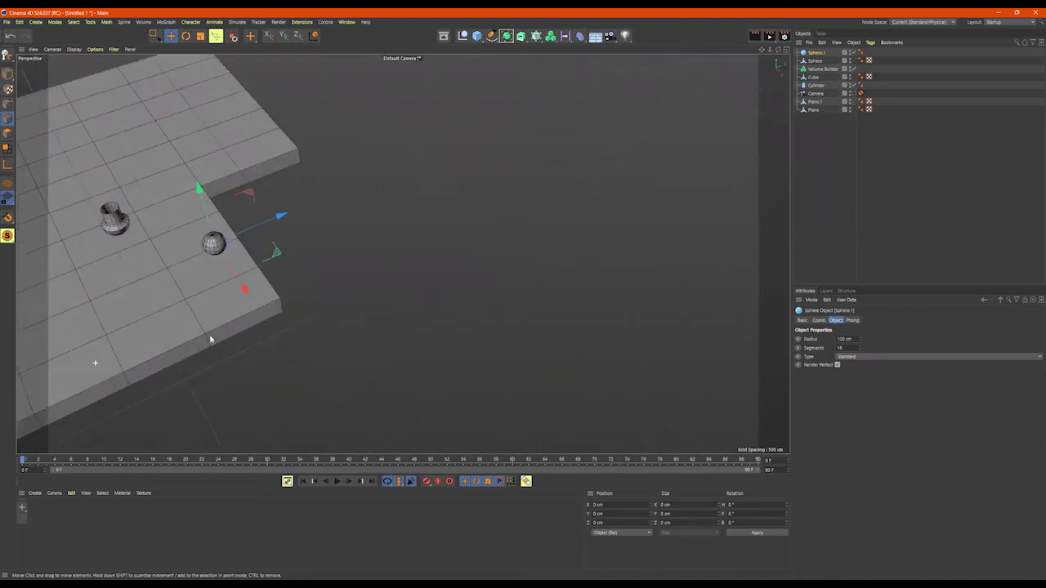
{"action": "left_click_drag", "start_coordinate": [199, 190], "coordinate": [175, 145]}
{"action": "left_click_drag", "start_coordinate": [265, 162], "coordinate": [193, 212]}
- Frame the new sphere closely and raise it to roughly the height of the vase
{"action": "scroll", "coordinate": [225, 196], "scroll_direction": "up", "scroll_amount": 5}
{"action": "key", "text": "o"}
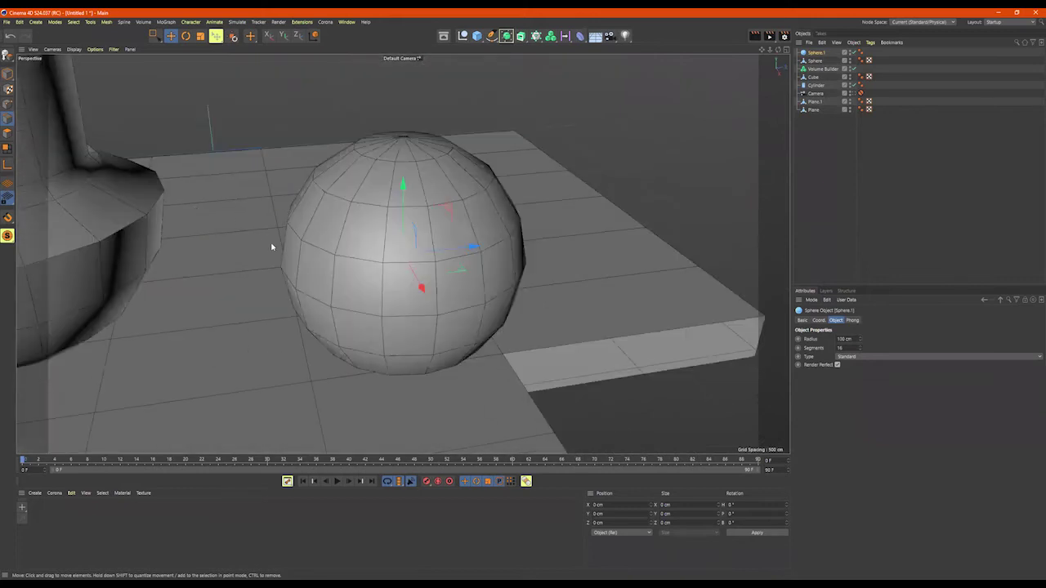
{"action": "scroll", "coordinate": [342, 253], "scroll_direction": "down", "scroll_amount": 2}
{"action": "left_click_drag", "start_coordinate": [342, 255], "coordinate": [305, 231], "text": "alt"}
{"action": "right_click_drag", "start_coordinate": [331, 241], "coordinate": [287, 253], "text": "alt"}
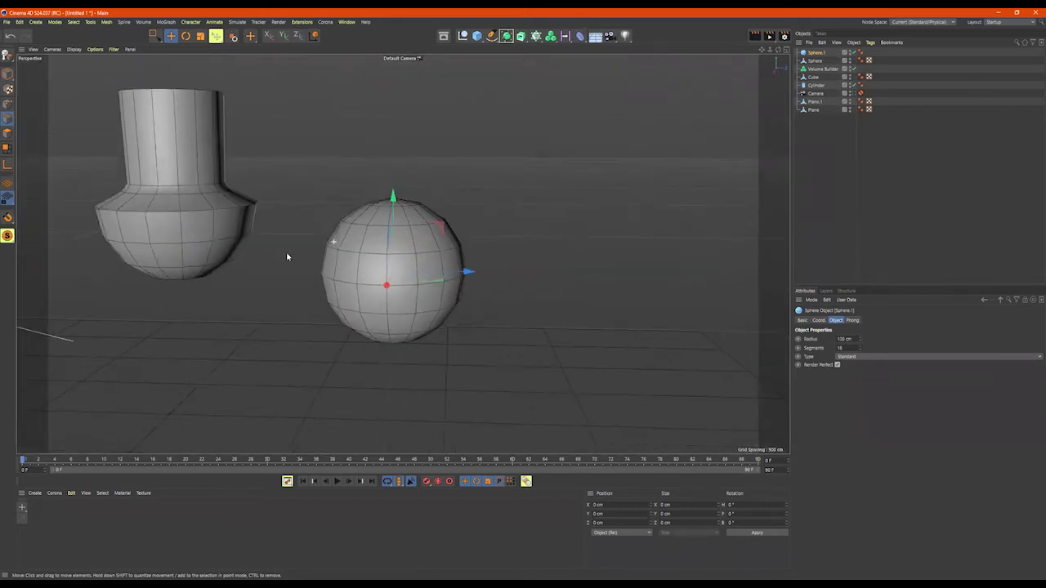
{"action": "middle_click_drag", "start_coordinate": [376, 216], "coordinate": [391, 232], "text": "alt"}
{"action": "left_click_drag", "start_coordinate": [406, 215], "coordinate": [406, 116]}
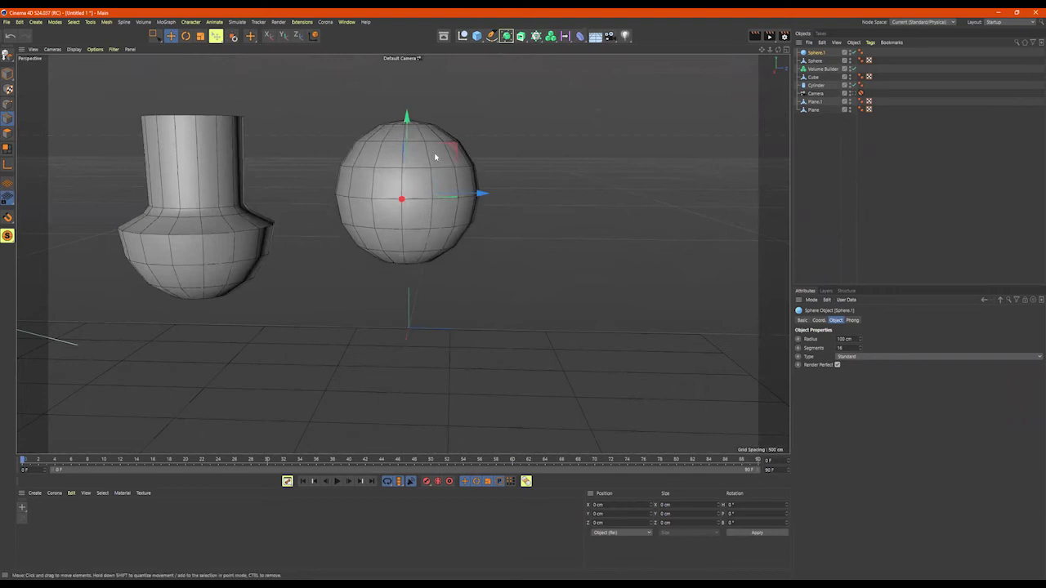
- Set the new sphere's segments to 60 and convert it into an editable polygon object
{"action": "left_click_drag", "start_coordinate": [435, 154], "coordinate": [445, 155], "text": "alt"}
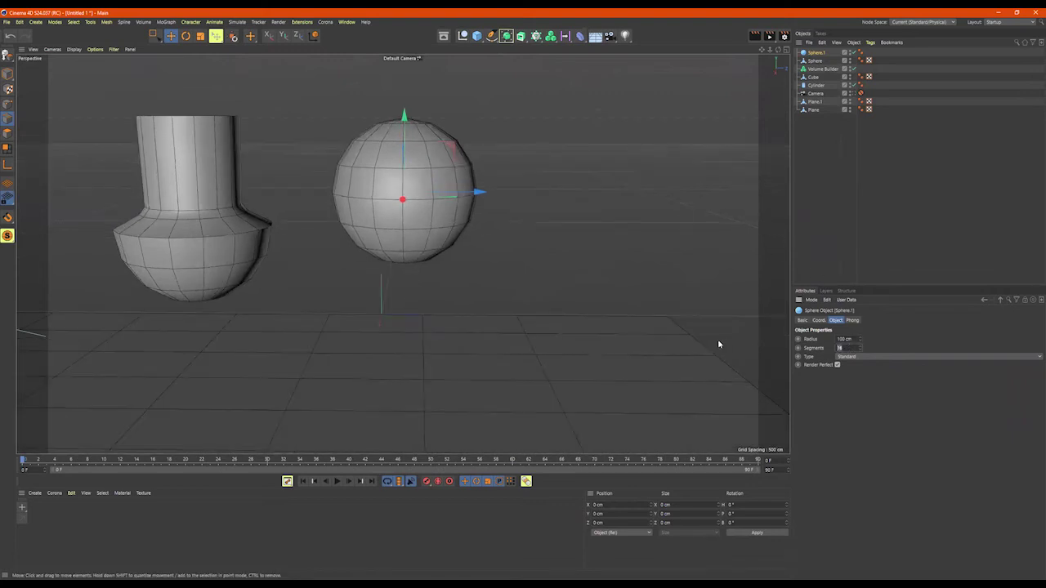
{"action": "type", "text": "60"}
{"action": "key", "text": "Return"}
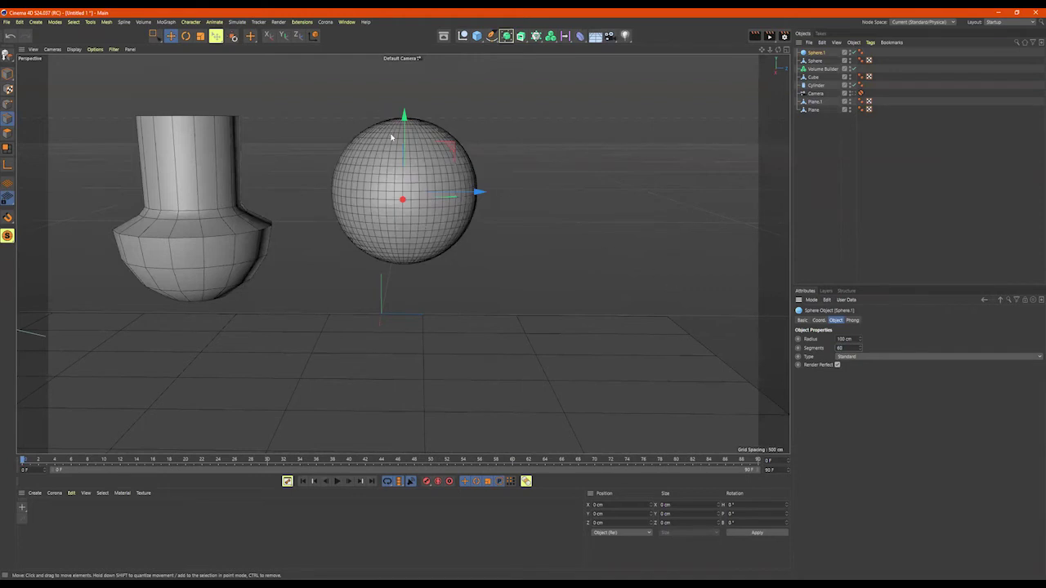
{"action": "left_click_drag", "start_coordinate": [392, 138], "coordinate": [393, 131], "text": "alt"}
{"action": "key", "text": "c"}
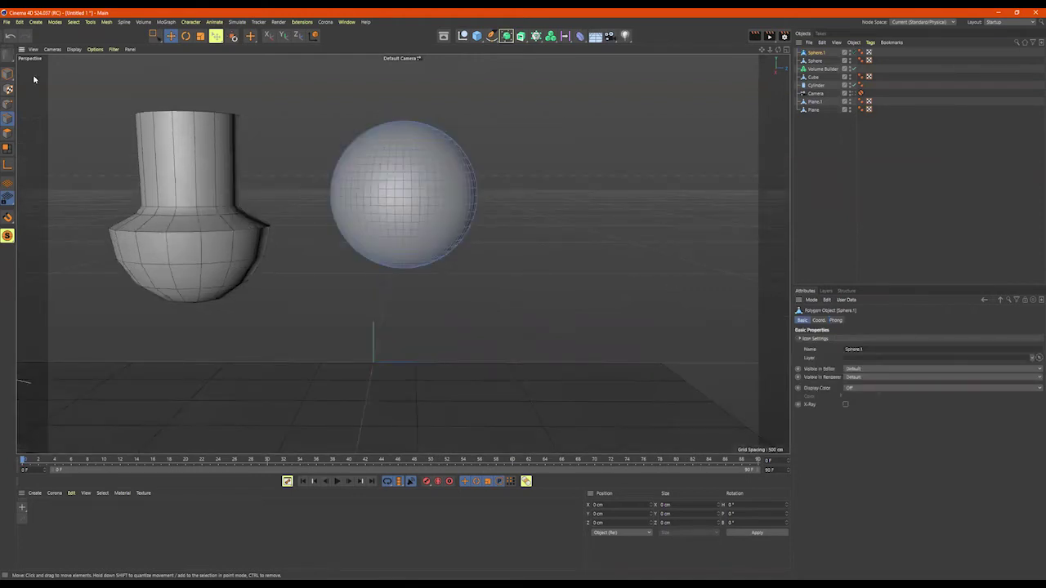
- Select the polygons of the sphere's upper cap and scale them down to about 126 cm wide
{"action": "left_click", "coordinate": [155, 35]}
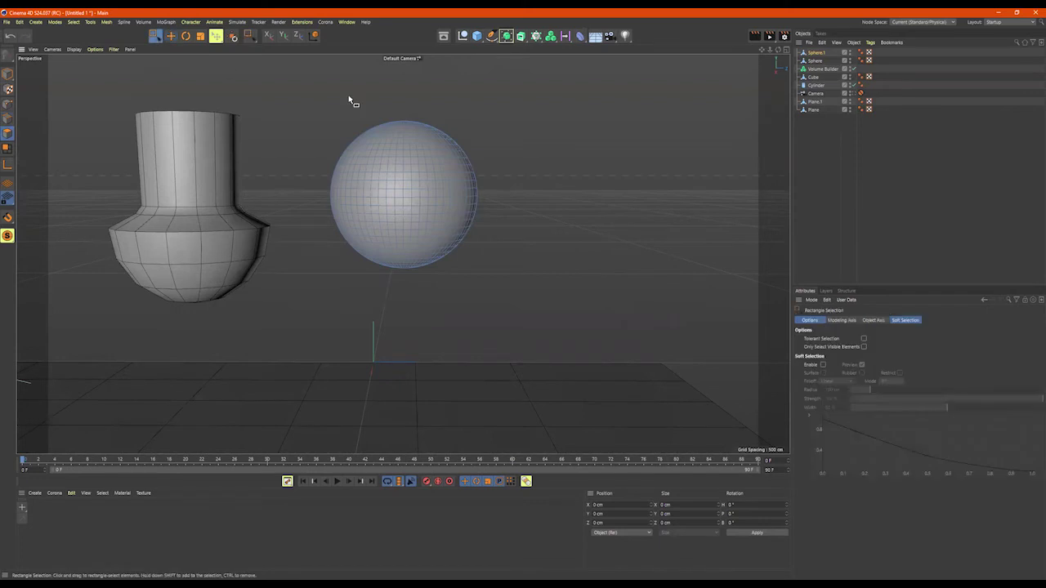
{"action": "left_click_drag", "start_coordinate": [540, 90], "coordinate": [462, 214]}
{"action": "key", "text": "t"}
{"action": "left_click_drag", "start_coordinate": [614, 156], "coordinate": [492, 172]}
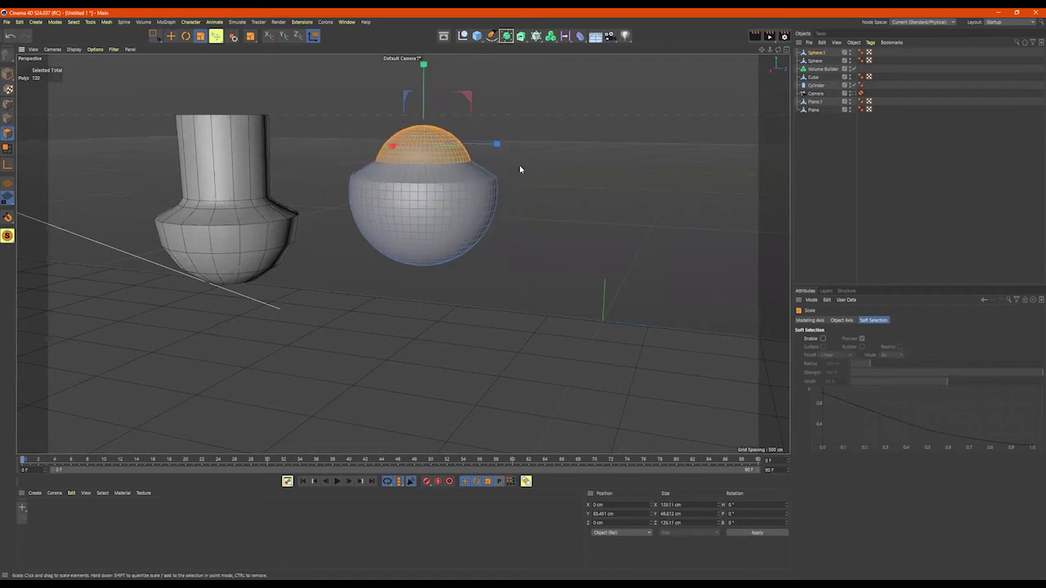
- Raise the selected cap polygons to about Y 152 cm, stretching the sphere into a tall tapered body
{"action": "middle_click_drag", "start_coordinate": [528, 171], "coordinate": [561, 228], "text": "alt"}
{"action": "middle_click_drag", "start_coordinate": [533, 172], "coordinate": [560, 200], "text": "alt"}
{"action": "key", "text": "e"}
{"action": "left_click_drag", "start_coordinate": [479, 154], "coordinate": [466, 84]}
{"action": "right_click_drag", "start_coordinate": [429, 165], "coordinate": [449, 174], "text": "alt"}
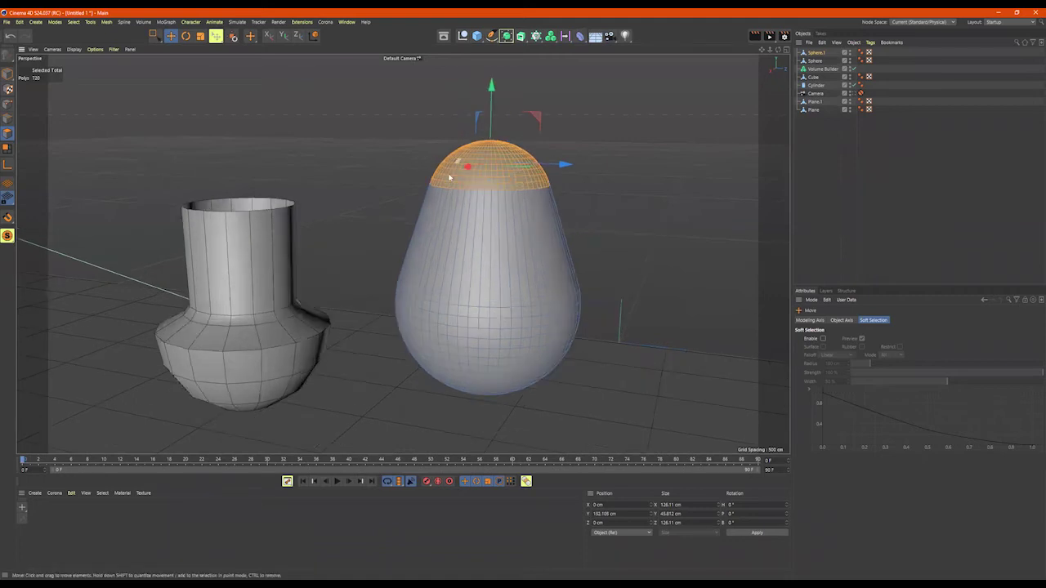
- Loop-cut the body around its stretched middle section and switch to edge editing
{"action": "right_click", "coordinate": [635, 203]}
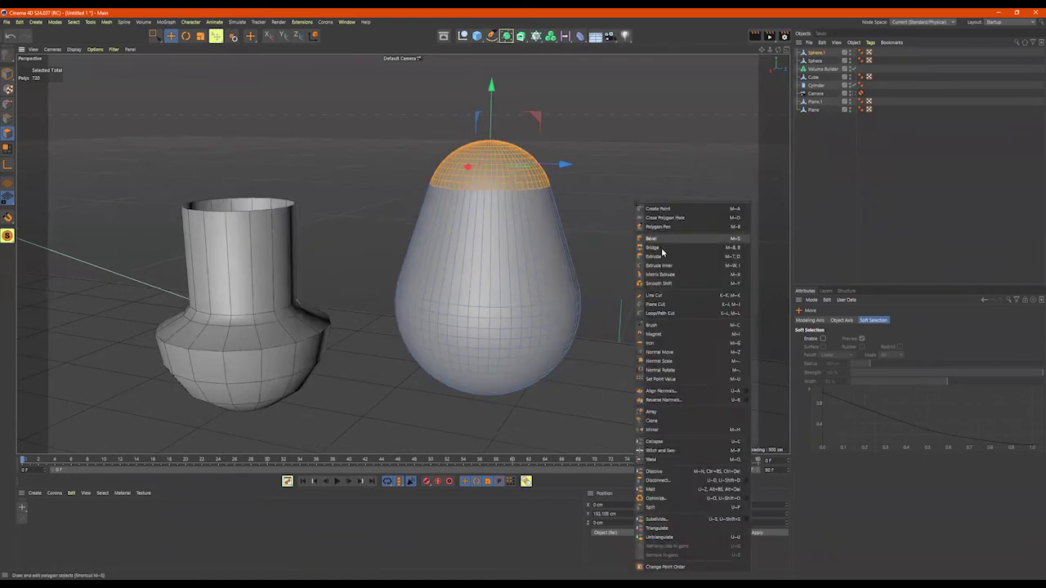
{"action": "left_click", "coordinate": [669, 315]}
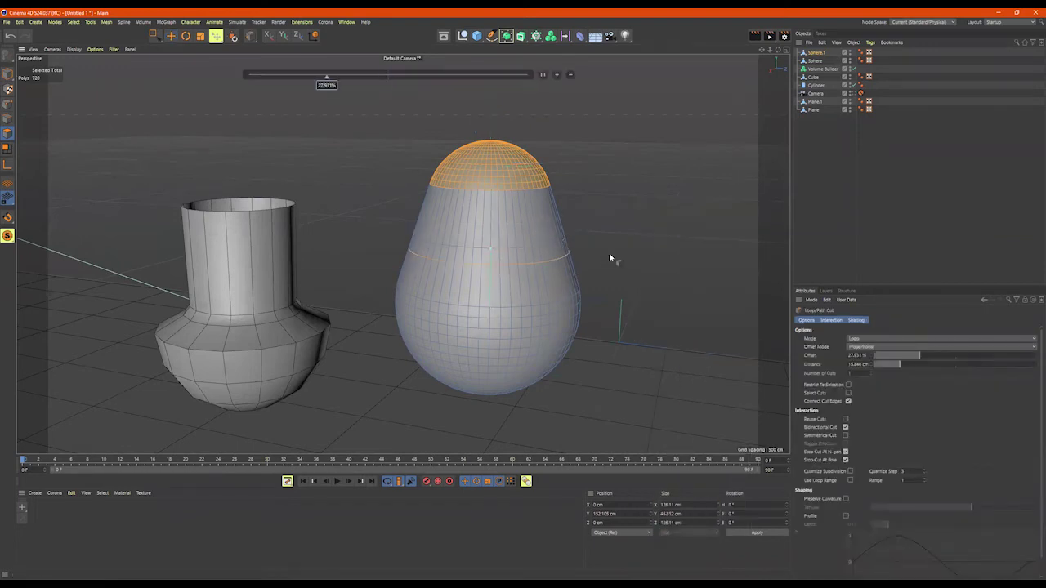
{"action": "key", "text": "space"}
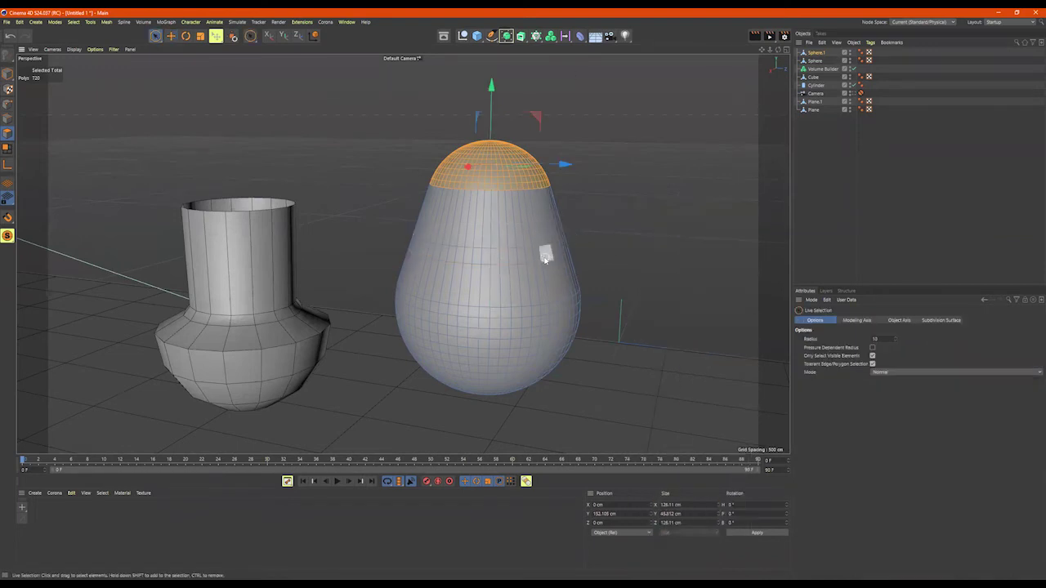
{"action": "left_click", "coordinate": [8, 119]}
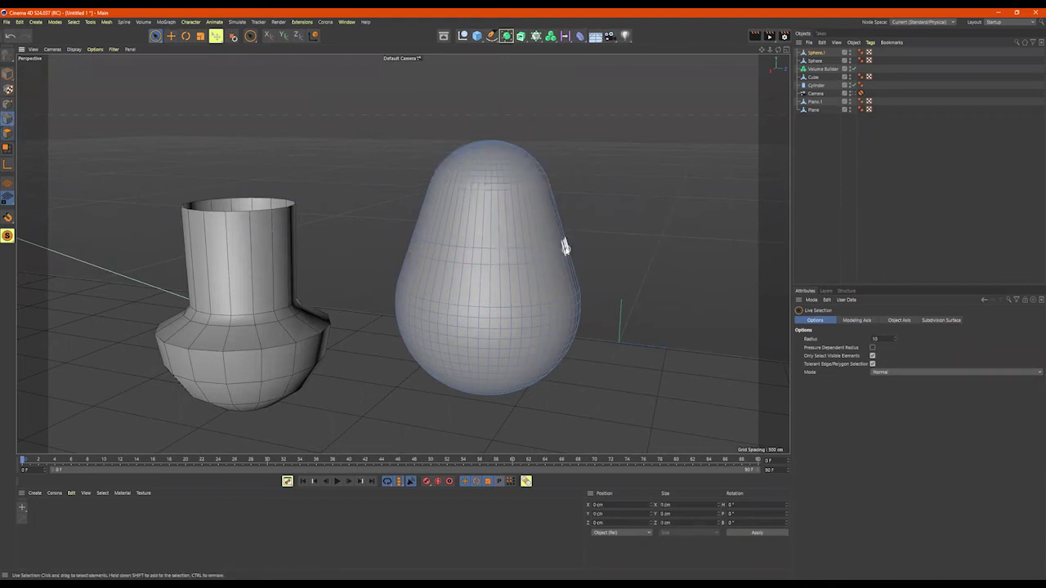
- Scale the two edge loops around the middle of the dense sphere inward to about 116 cm to form a neck
{"action": "double_click", "coordinate": [505, 250]}
{"action": "double_click", "coordinate": [497, 262], "text": "shift"}
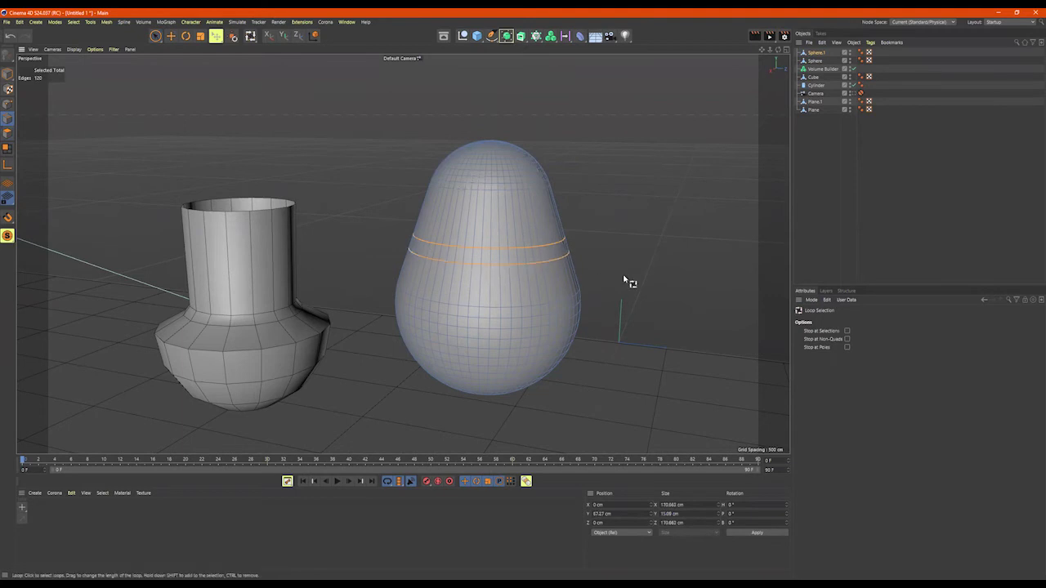
{"action": "key", "text": "t"}
{"action": "left_click_drag", "start_coordinate": [640, 263], "coordinate": [609, 249]}
{"action": "middle_click_drag", "start_coordinate": [609, 250], "coordinate": [640, 235], "text": "alt"}
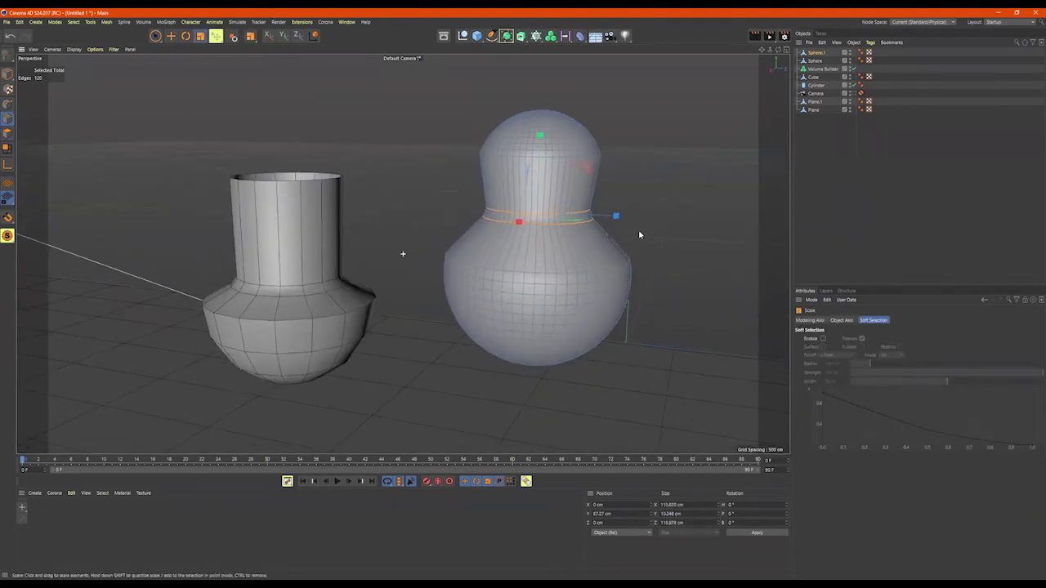
- Examine the low-poly and dense vase shapes side by side in shading without mesh lines
{"action": "left_click", "coordinate": [6, 74]}
{"action": "left_click", "coordinate": [445, 179]}
{"action": "right_click_drag", "start_coordinate": [695, 225], "coordinate": [628, 232], "text": "alt"}
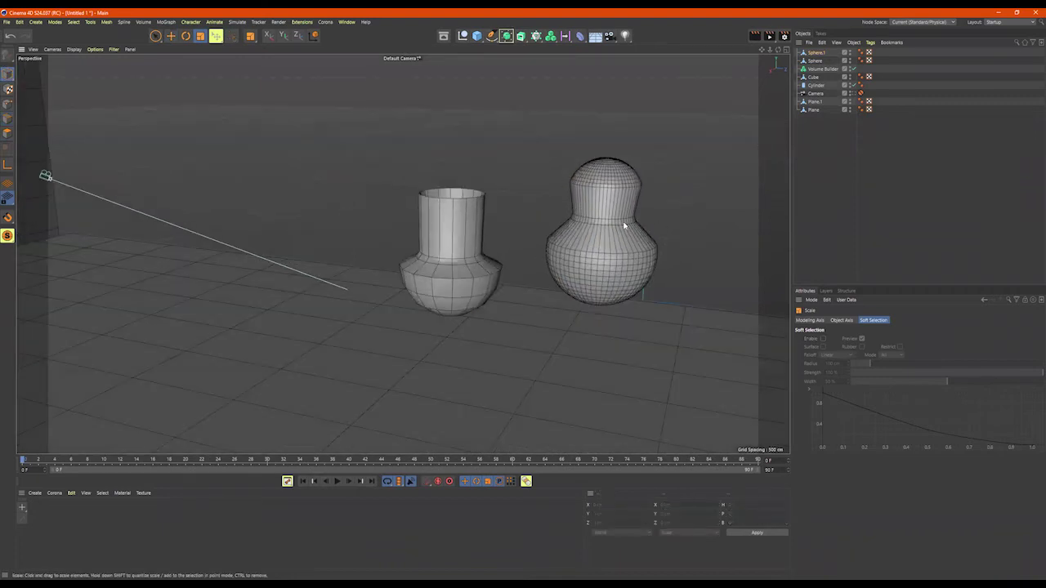
{"action": "key", "text": "n"}
{"action": "key", "text": "a"}
{"action": "mouse_move", "coordinate": [654, 245]}
{"action": "left_mouse_down", "text": "alt"}
{"action": "mouse_move", "coordinate": [402, 253]}
{"action": "mouse_move", "coordinate": [543, 266]}
{"action": "mouse_move", "coordinate": [474, 273]}
{"action": "left_mouse_up", "text": "alt"}
{"action": "left_click", "coordinate": [474, 273]}
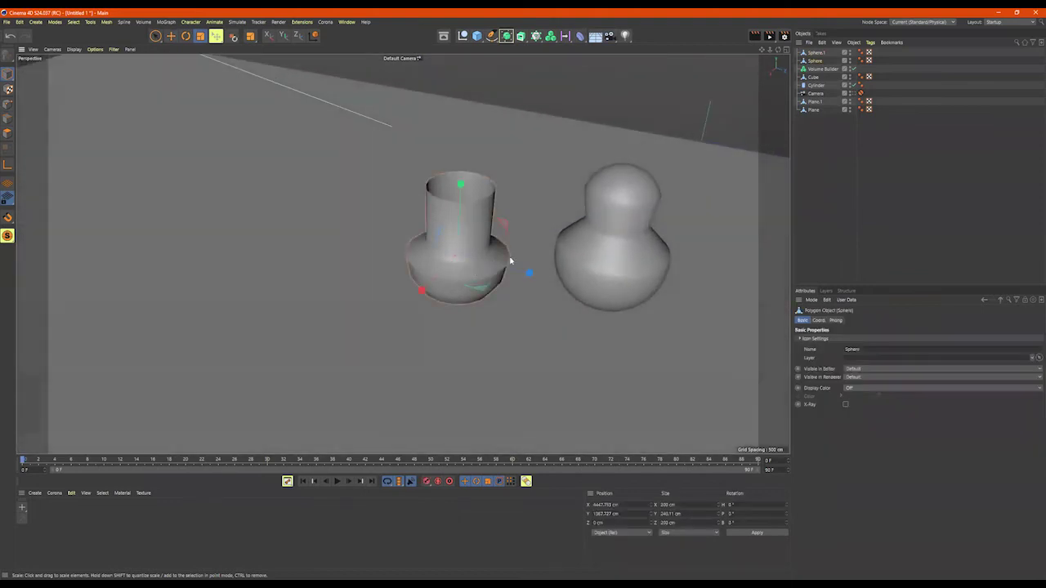
{"action": "right_click_drag", "start_coordinate": [583, 239], "coordinate": [598, 230], "text": "alt"}
{"action": "left_click_drag", "start_coordinate": [598, 230], "coordinate": [591, 191], "text": "alt"}
{"action": "left_click", "coordinate": [576, 196]}
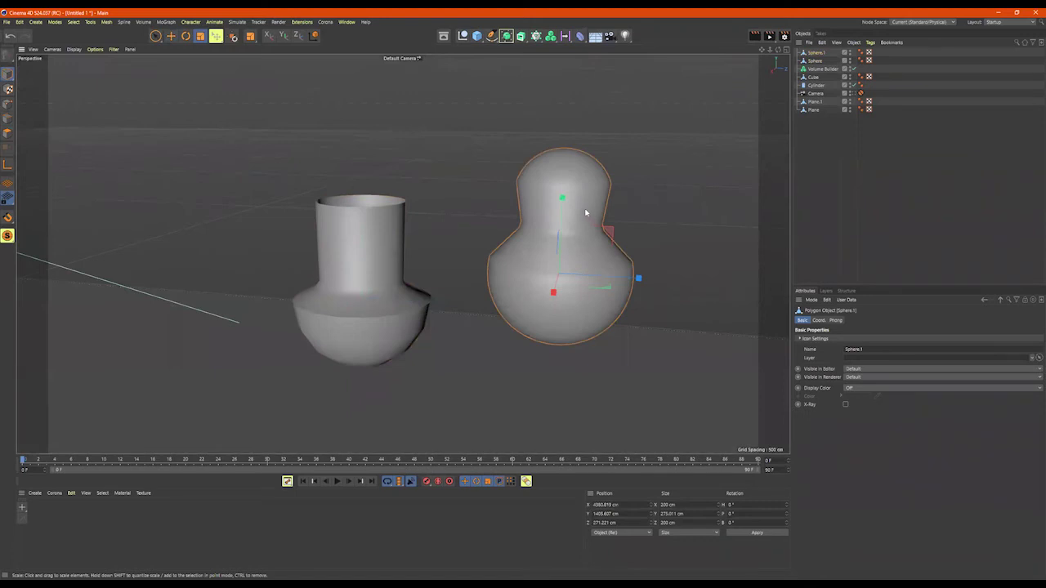
- Show the mesh lines again and delete the domed cap polygons from the top of the dense shape
{"action": "left_click_drag", "start_coordinate": [599, 202], "coordinate": [594, 182], "text": "alt"}
{"action": "key", "text": "n"}
{"action": "key", "text": "b"}
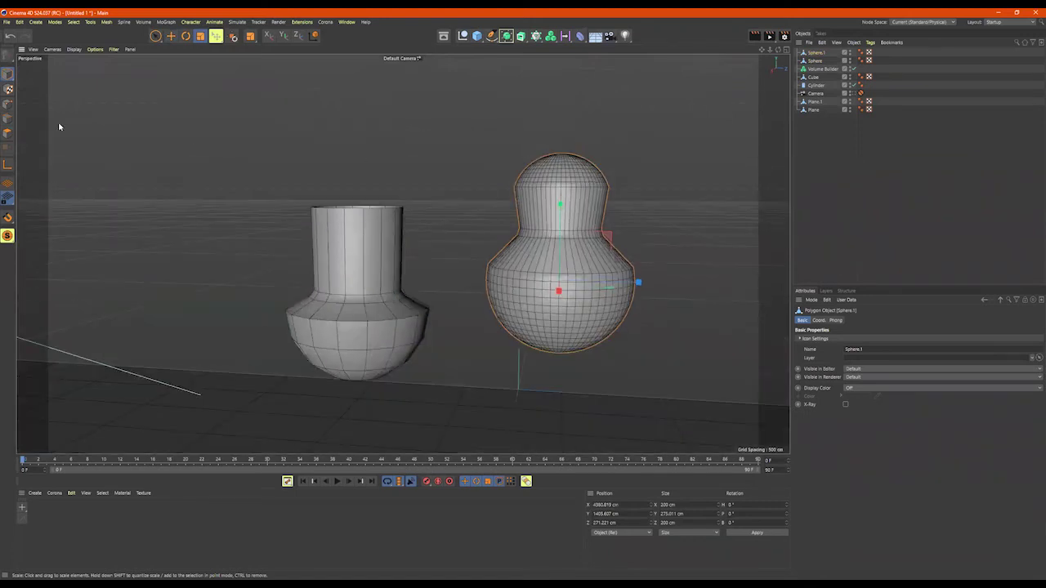
{"action": "left_click_drag", "start_coordinate": [155, 36], "coordinate": [177, 63]}
{"action": "left_click", "coordinate": [8, 137]}
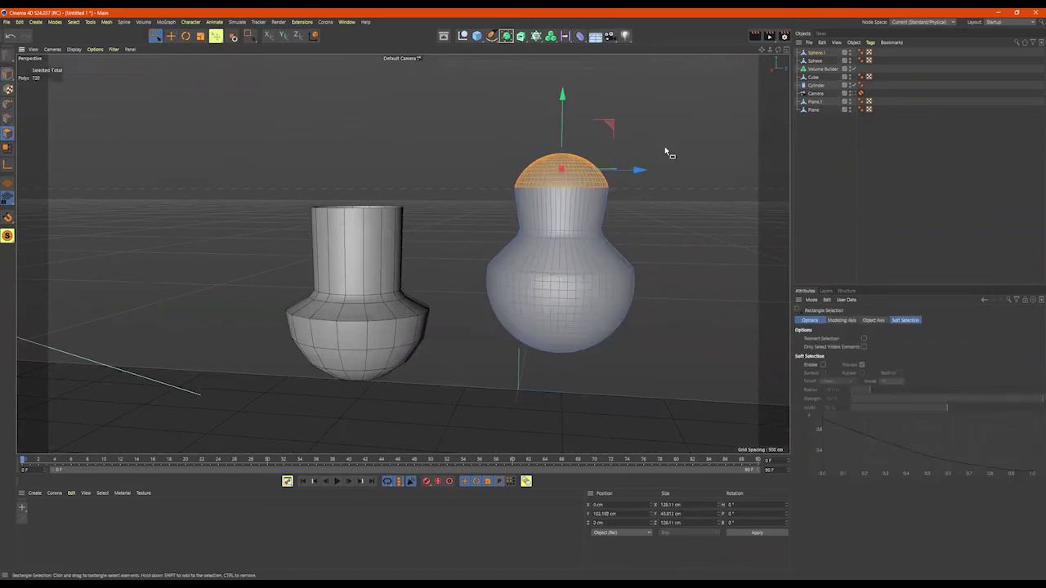
{"action": "key", "text": "Delete"}
{"action": "left_click_drag", "start_coordinate": [718, 243], "coordinate": [672, 240], "text": "alt"}
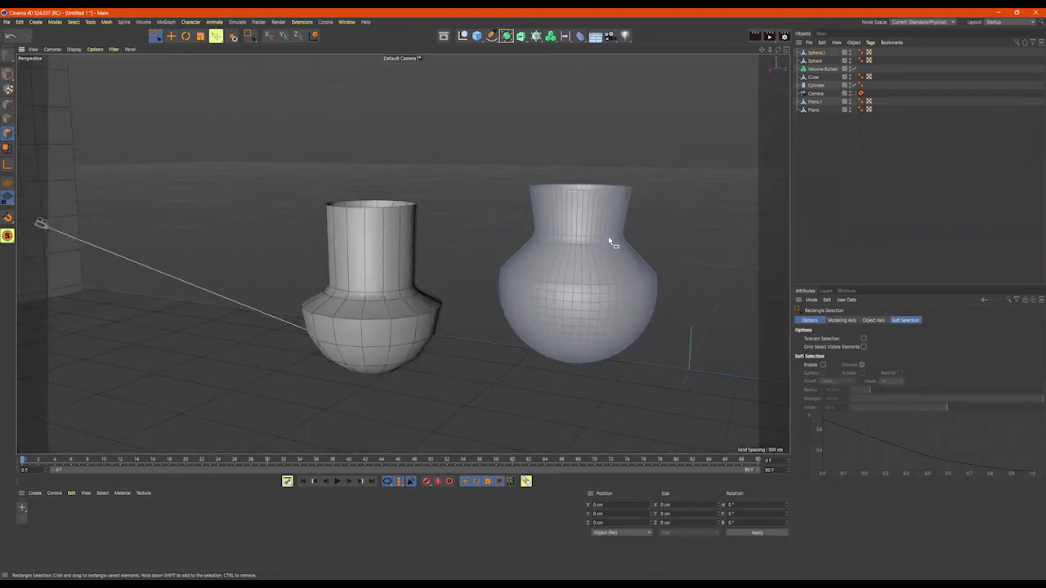
- Select the polygon loop at the neck of the dense vase and move it down toward the body
{"action": "key", "text": "u"}
{"action": "key", "text": "l"}
{"action": "left_click", "coordinate": [582, 238]}
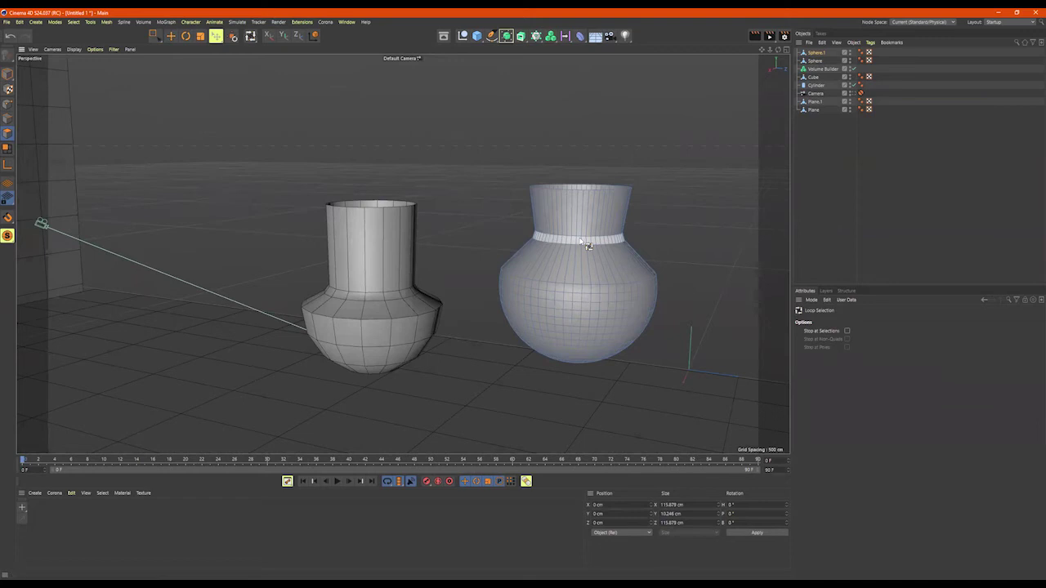
{"action": "key", "text": "e"}
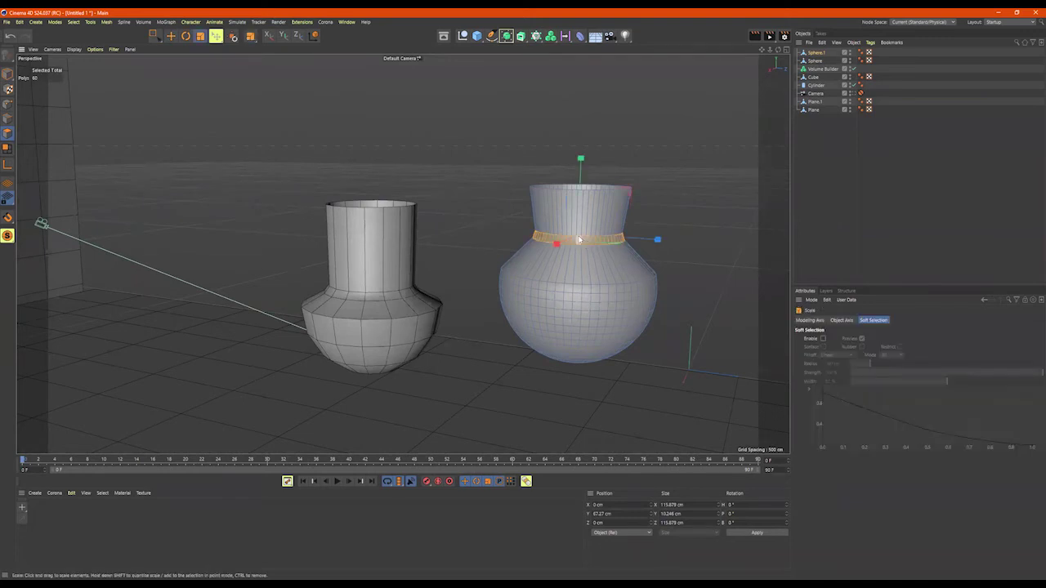
{"action": "left_click_drag", "start_coordinate": [581, 163], "coordinate": [591, 190]}
{"action": "left_click", "coordinate": [487, 197]}
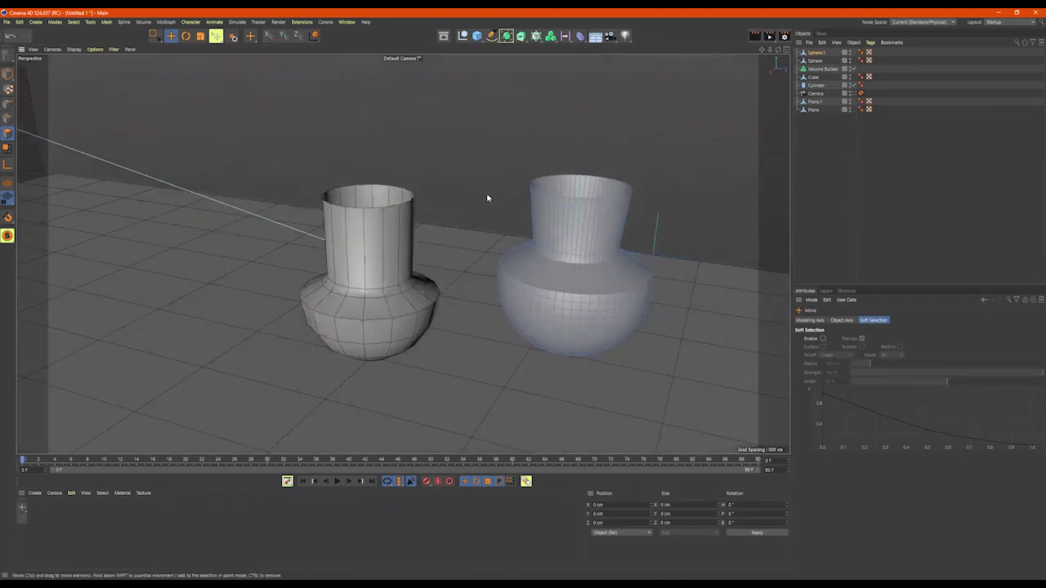
- Inspect the surface smoothness of both open vases from several angles and up close
{"action": "key", "text": "n"}
{"action": "key", "text": "b"}
{"action": "left_click", "coordinate": [8, 75]}
{"action": "left_click", "coordinate": [351, 114]}
{"action": "mouse_move", "coordinate": [550, 143]}
{"action": "left_mouse_down", "text": "alt"}
{"action": "mouse_move", "coordinate": [559, 136]}
{"action": "mouse_move", "coordinate": [548, 157]}
{"action": "mouse_move", "coordinate": [555, 152]}
{"action": "left_mouse_up", "text": "alt"}
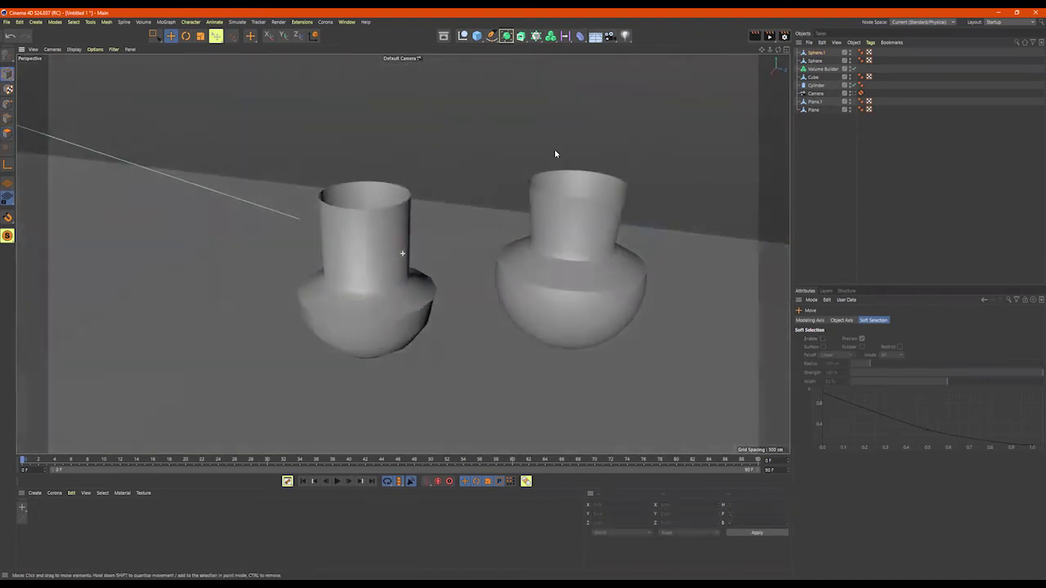
{"action": "mouse_move", "coordinate": [583, 267]}
{"action": "left_mouse_down", "text": "alt"}
{"action": "mouse_move", "coordinate": [588, 258]}
{"action": "mouse_move", "coordinate": [573, 262]}
{"action": "left_mouse_up", "text": "alt"}
{"action": "left_click_drag", "start_coordinate": [403, 254], "coordinate": [455, 340], "text": "alt"}
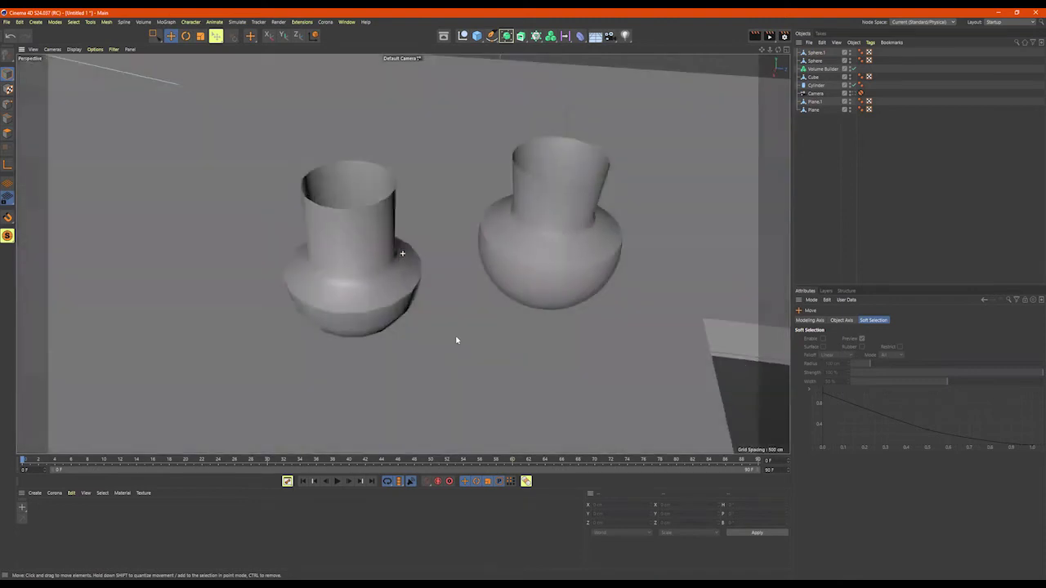
{"action": "right_click_drag", "start_coordinate": [376, 285], "coordinate": [430, 277], "text": "alt"}
{"action": "left_click_drag", "start_coordinate": [431, 277], "coordinate": [436, 164], "text": "alt"}
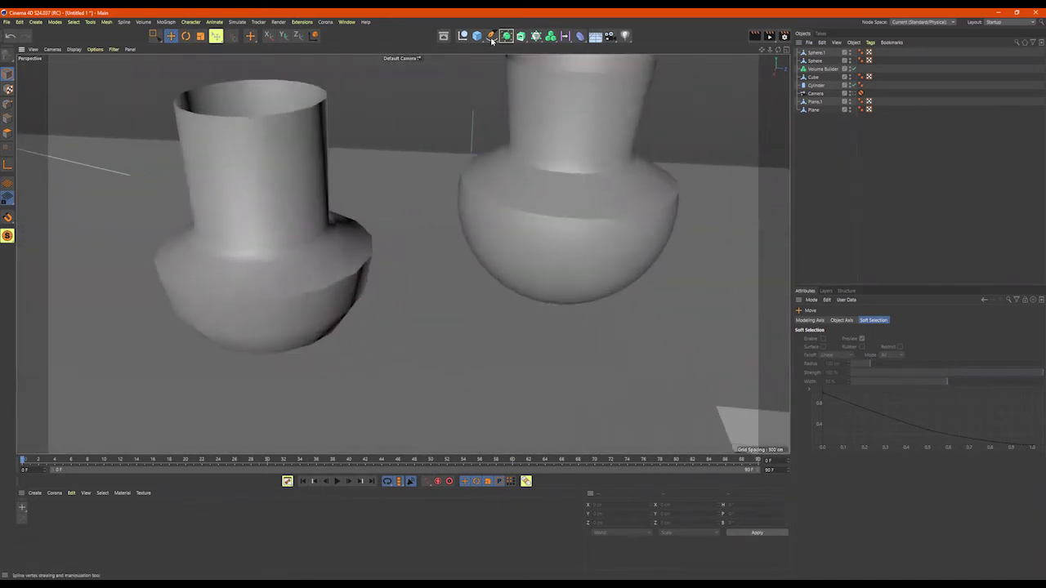
- Add a Subdivision Surface and make the low-poly vase its child
{"action": "left_click_drag", "start_coordinate": [506, 36], "coordinate": [536, 49]}
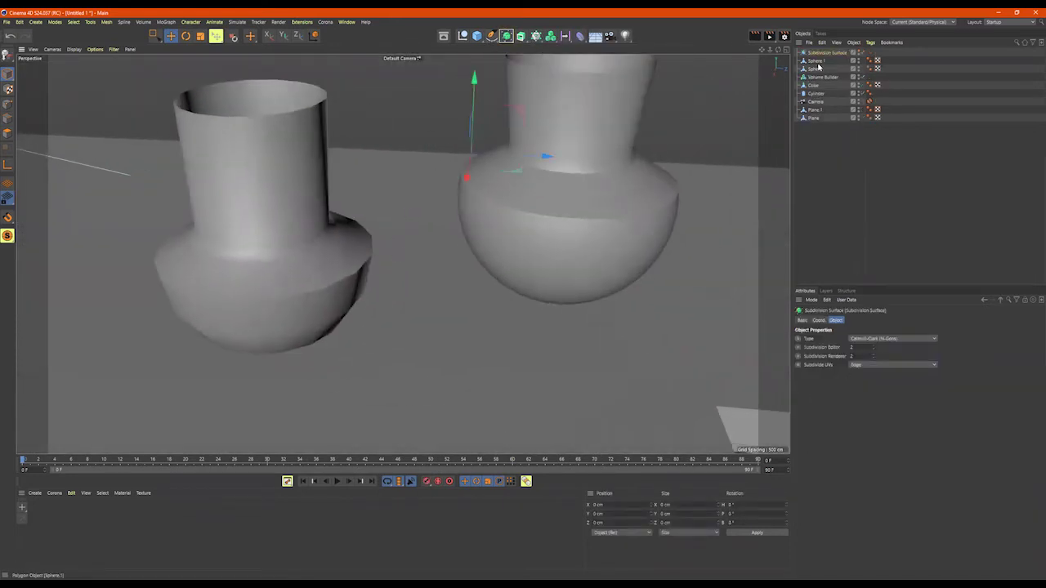
{"action": "left_click", "coordinate": [820, 61]}
{"action": "left_click", "coordinate": [815, 69]}
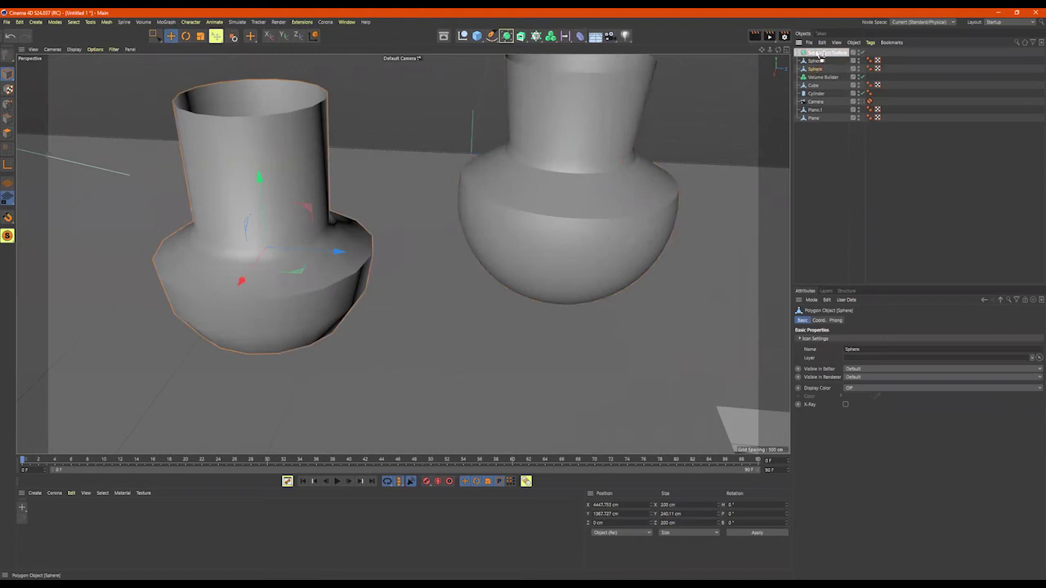
{"action": "left_click_drag", "start_coordinate": [819, 53], "coordinate": [820, 53]}
{"action": "middle_click_drag", "start_coordinate": [500, 185], "coordinate": [531, 220], "text": "alt"}
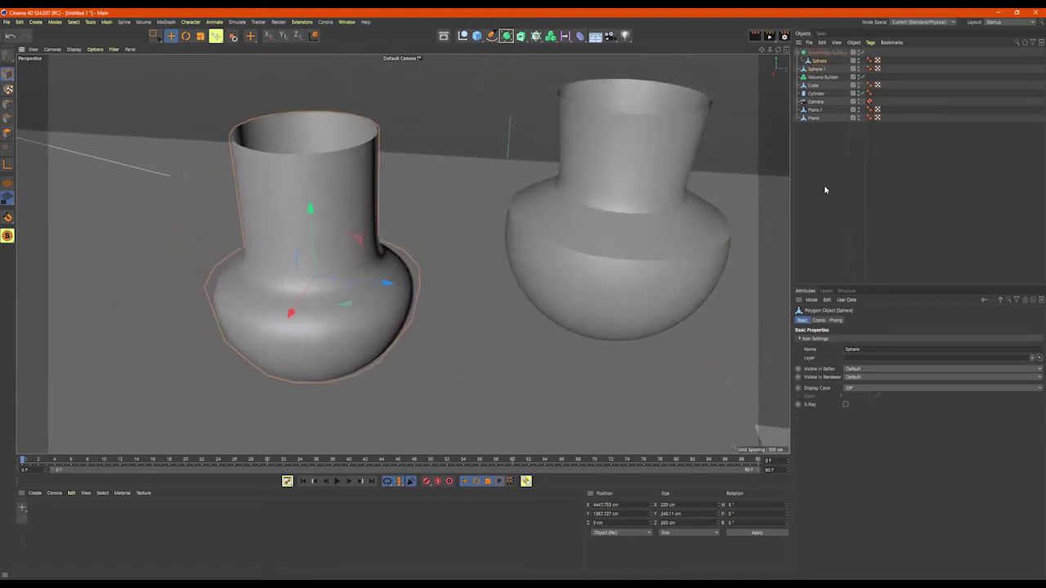
{"action": "left_click", "coordinate": [924, 191]}
- Display the mesh lines on both vases and turn off the low-poly vase's Subdivision Surface
{"action": "left_click_drag", "start_coordinate": [537, 221], "coordinate": [486, 218], "text": "alt"}
{"action": "left_click_drag", "start_coordinate": [550, 183], "coordinate": [538, 236], "text": "alt"}
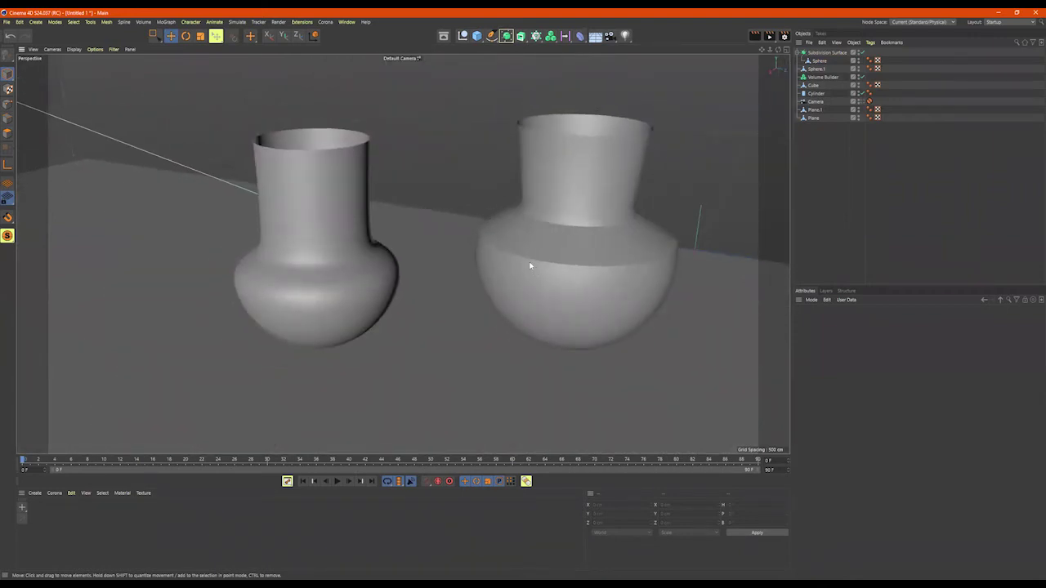
{"action": "key", "text": "n"}
{"action": "key", "text": "b"}
{"action": "mouse_move", "coordinate": [477, 235]}
{"action": "left_mouse_down", "text": "alt"}
{"action": "mouse_move", "coordinate": [499, 228]}
{"action": "mouse_move", "coordinate": [516, 195]}
{"action": "mouse_move", "coordinate": [523, 225]}
{"action": "left_mouse_up", "text": "alt"}
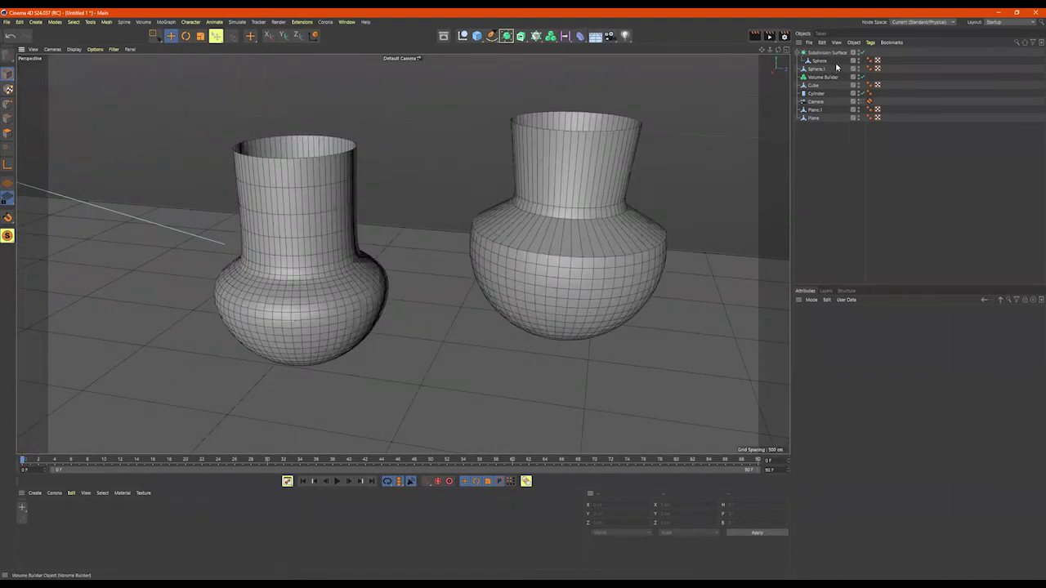
{"action": "left_click_drag", "start_coordinate": [347, 245], "coordinate": [790, 103], "text": "alt"}
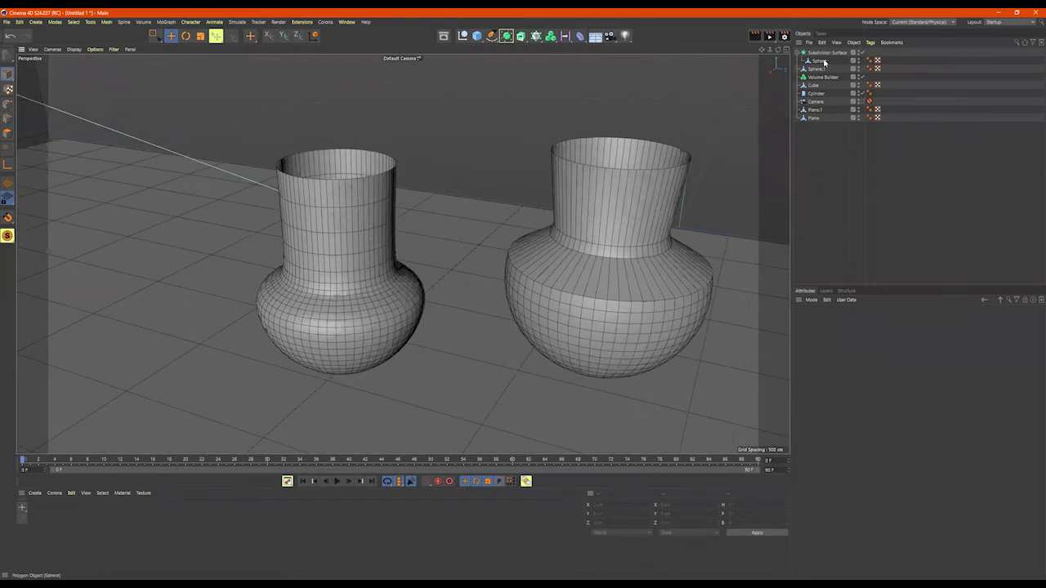
{"action": "left_click", "coordinate": [863, 52]}
{"action": "left_click_drag", "start_coordinate": [428, 237], "coordinate": [457, 231], "text": "alt"}
{"action": "scroll", "coordinate": [458, 231], "scroll_direction": "down", "scroll_amount": 4}
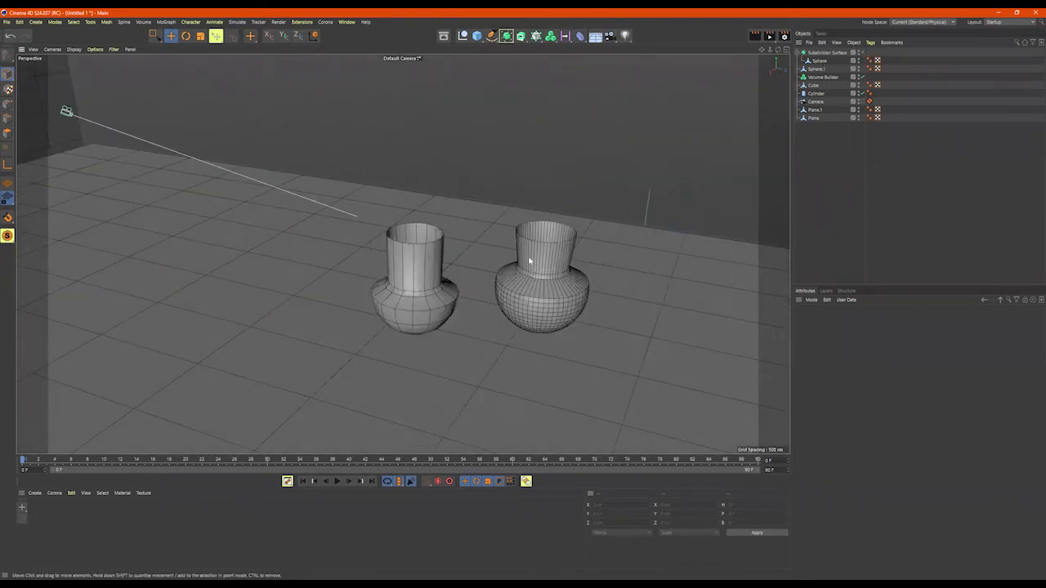
- Move the low-poly vase back along Z to the drawer cabinet at the wall
{"action": "left_click", "coordinate": [434, 277]}
{"action": "scroll", "coordinate": [409, 286], "scroll_direction": "down", "scroll_amount": 6}
{"action": "left_click_drag", "start_coordinate": [532, 306], "coordinate": [167, 228], "text": "alt"}
{"action": "middle_click", "coordinate": [306, 250]}
{"action": "scroll", "coordinate": [619, 367], "scroll_direction": "down", "scroll_amount": 6}
{"action": "scroll", "coordinate": [619, 367], "scroll_direction": "down", "scroll_amount": 2}
{"action": "middle_click", "coordinate": [713, 335]}
{"action": "scroll", "coordinate": [667, 193], "scroll_direction": "up", "scroll_amount": 4}
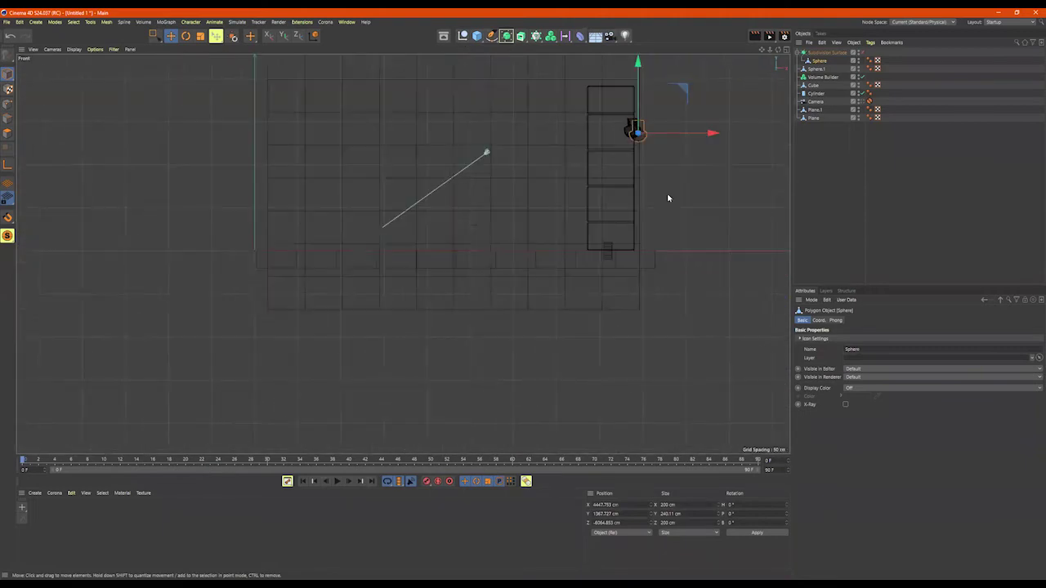
- Position the low-poly vase over the top drawer at about X 4124 cm and Y 1717 cm in the front view
{"action": "scroll", "coordinate": [654, 206], "scroll_direction": "up", "scroll_amount": 8}
{"action": "scroll", "coordinate": [642, 218], "scroll_direction": "down", "scroll_amount": 5}
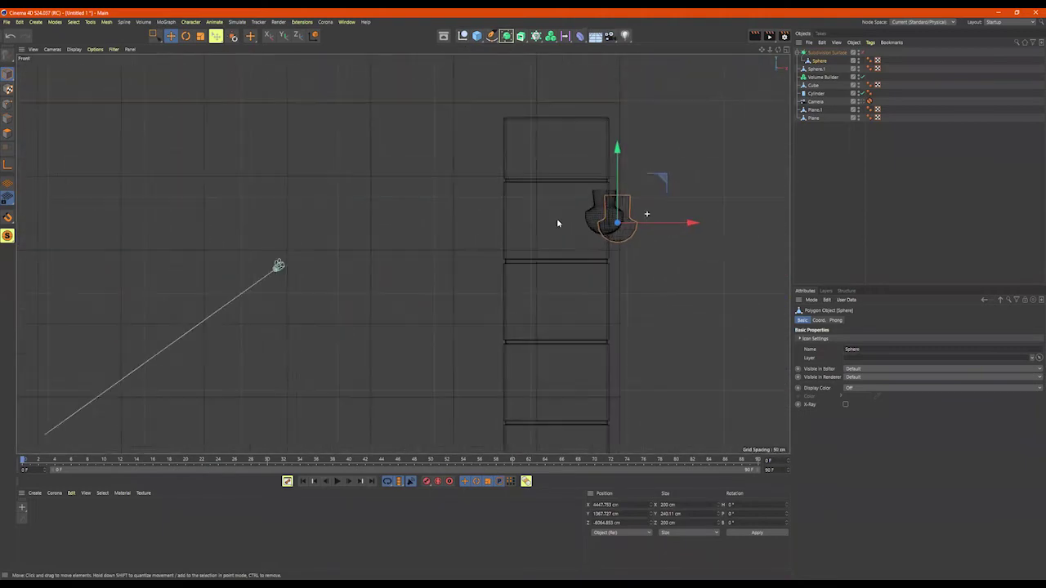
{"action": "left_click_drag", "start_coordinate": [691, 224], "coordinate": [626, 226]}
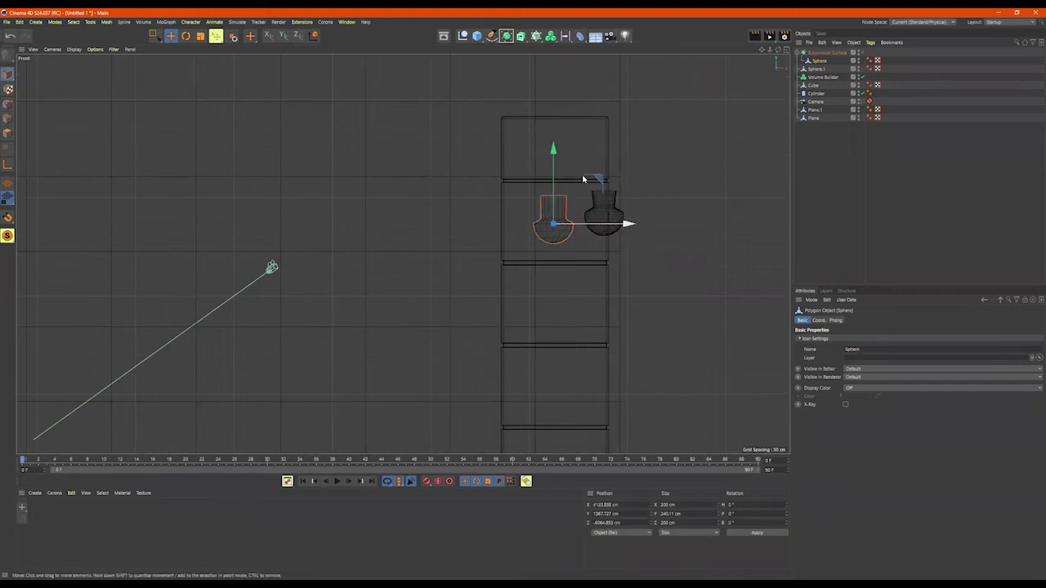
{"action": "left_click_drag", "start_coordinate": [552, 152], "coordinate": [548, 81]}
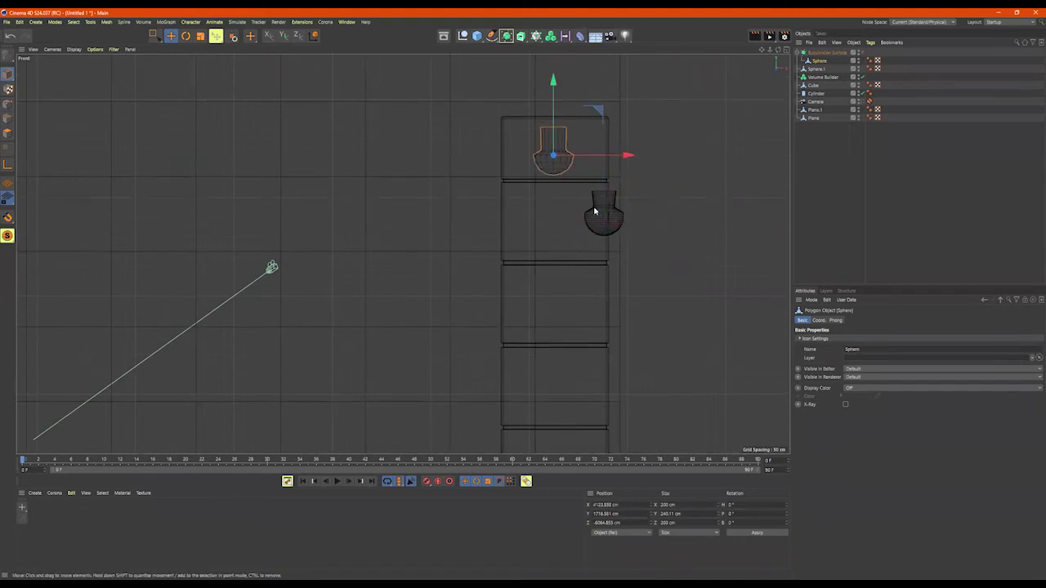
- Scale the low-poly vase down to about 74 cm wide in the right view
{"action": "middle_click", "coordinate": [424, 357]}
{"action": "middle_click", "coordinate": [334, 356]}
{"action": "scroll", "coordinate": [443, 320], "scroll_direction": "down", "scroll_amount": 10}
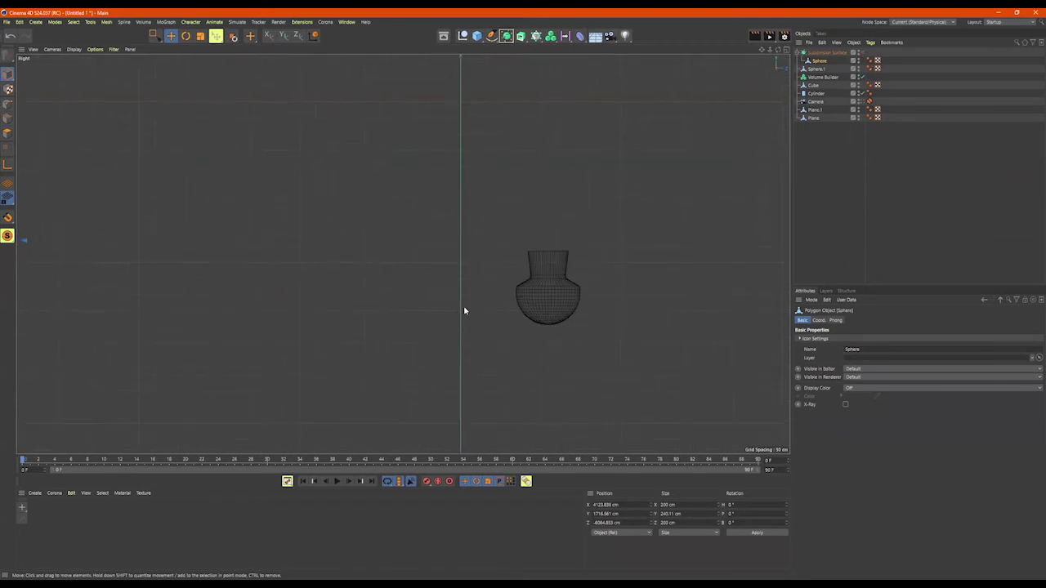
{"action": "key", "text": "o"}
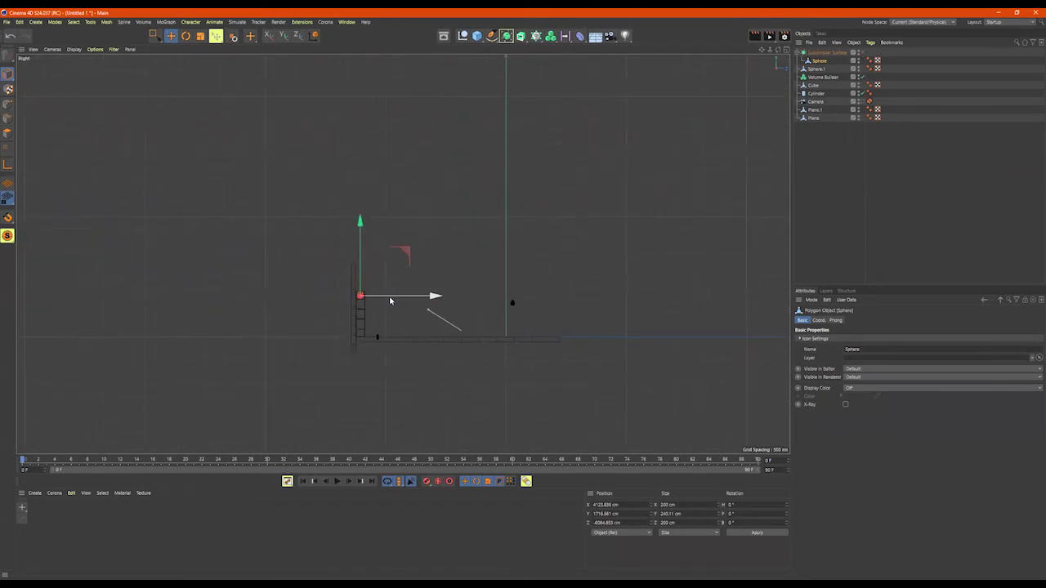
{"action": "right_click_drag", "start_coordinate": [356, 310], "coordinate": [249, 314], "text": "alt"}
{"action": "middle_click_drag", "start_coordinate": [425, 328], "coordinate": [420, 282], "text": "alt"}
{"action": "key", "text": "r"}
{"action": "key", "text": "t"}
{"action": "left_click_drag", "start_coordinate": [505, 237], "coordinate": [424, 268]}
- Move the small vase along Z to sit in front of the cabinet's top drawer and frame it in the perspective view
{"action": "left_click_drag", "start_coordinate": [360, 280], "coordinate": [333, 280]}
{"action": "middle_click", "coordinate": [333, 280]}
{"action": "middle_click", "coordinate": [255, 190]}
{"action": "left_click_drag", "start_coordinate": [255, 190], "coordinate": [260, 233], "text": "alt"}
{"action": "key", "text": "e"}
{"action": "key", "text": "o"}
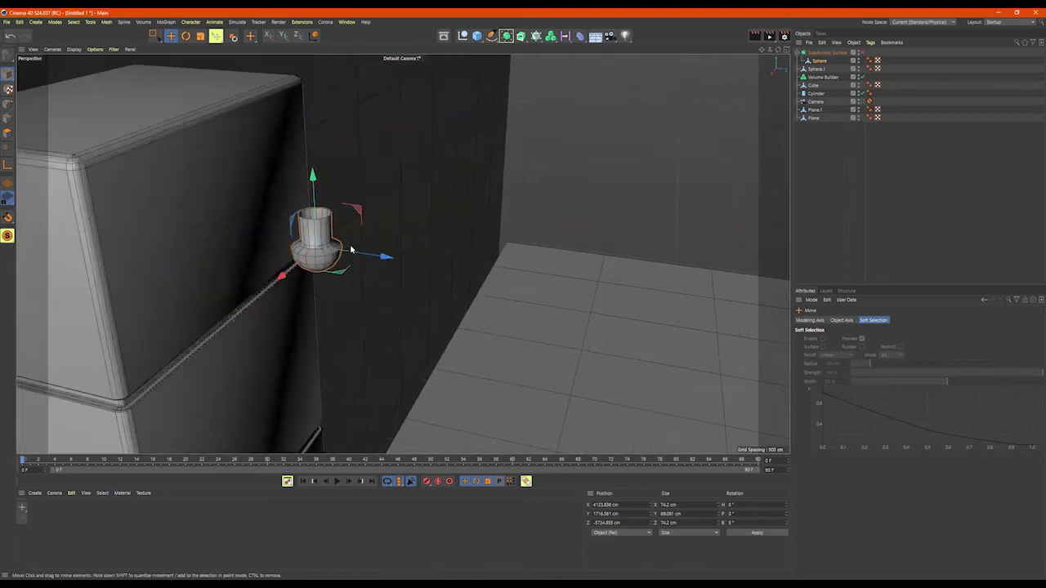
- Rotate the vase 90° in pitch so its neck faces the drawer, and push it toward the drawer front
{"action": "key", "text": "r"}
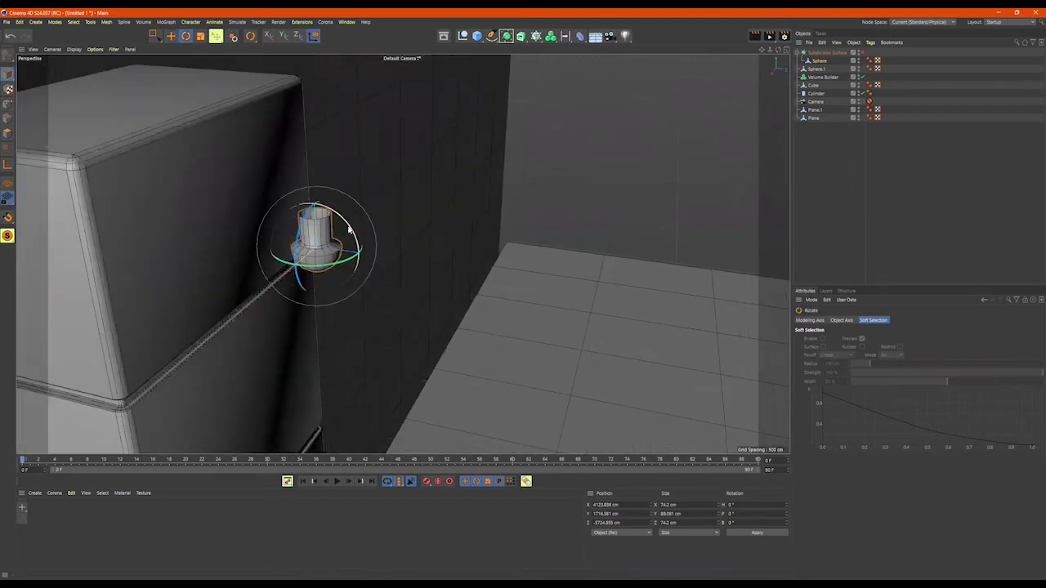
{"action": "left_click_drag", "start_coordinate": [349, 230], "coordinate": [286, 201]}
{"action": "key", "text": "e"}
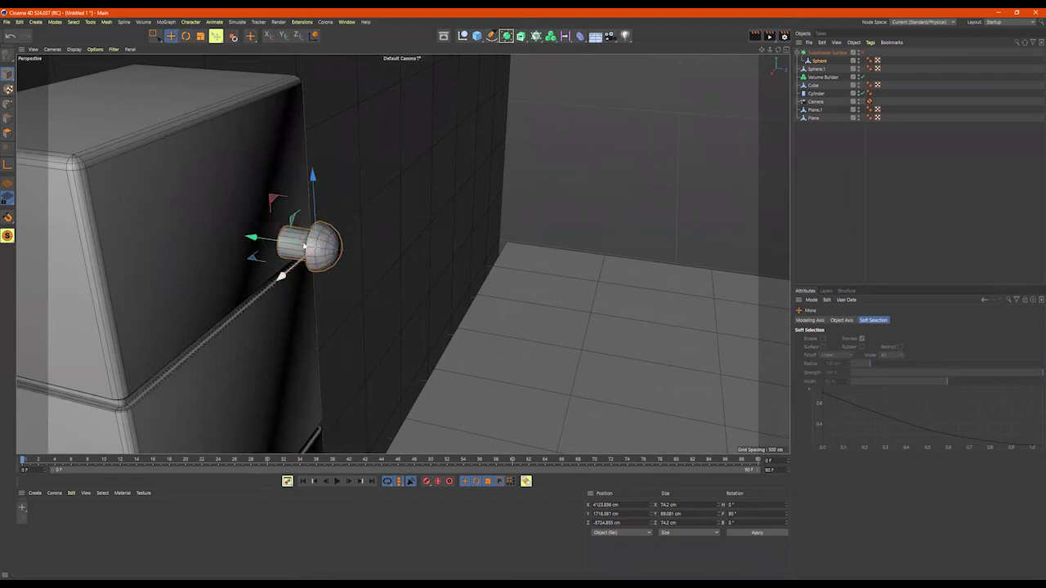
{"action": "left_click_drag", "start_coordinate": [248, 240], "coordinate": [188, 226]}
- Scale the knob down uniformly to about 33 cm wide
{"action": "key", "text": "r"}
{"action": "key", "text": "t"}
{"action": "left_click_drag", "start_coordinate": [370, 221], "coordinate": [200, 234]}
{"action": "key", "text": "w"}
{"action": "key", "text": "e"}
- Center the knob on the top drawer's front at about X 4136 cm and Y 1753 cm
{"action": "left_click_drag", "start_coordinate": [321, 249], "coordinate": [452, 250], "text": "alt"}
{"action": "right_click_drag", "start_coordinate": [453, 250], "coordinate": [349, 250], "text": "alt"}
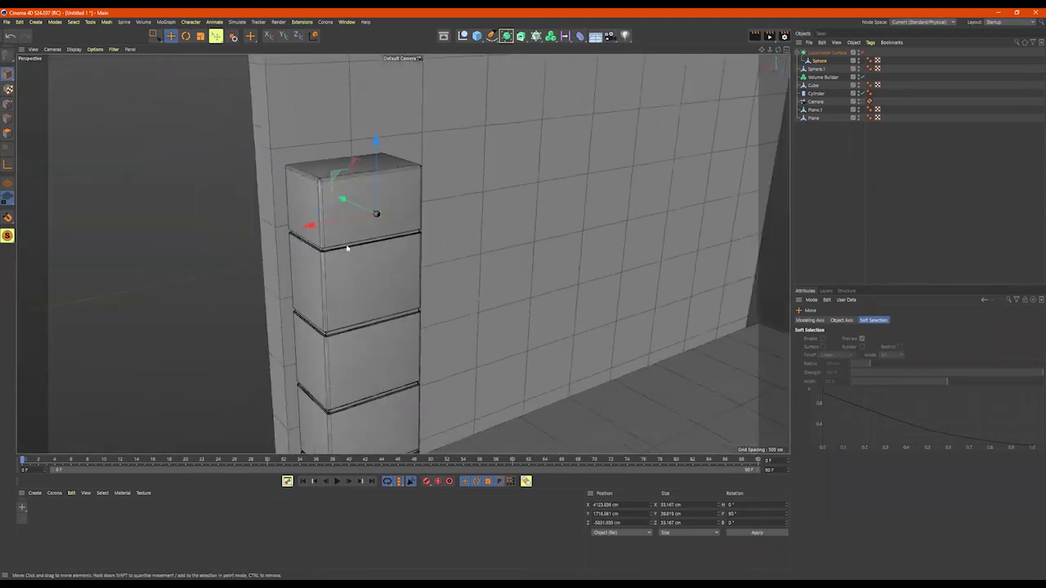
{"action": "left_click_drag", "start_coordinate": [348, 250], "coordinate": [331, 220], "text": "alt"}
{"action": "right_click_drag", "start_coordinate": [332, 220], "coordinate": [451, 221], "text": "alt"}
{"action": "left_click_drag", "start_coordinate": [450, 221], "coordinate": [379, 216], "text": "alt"}
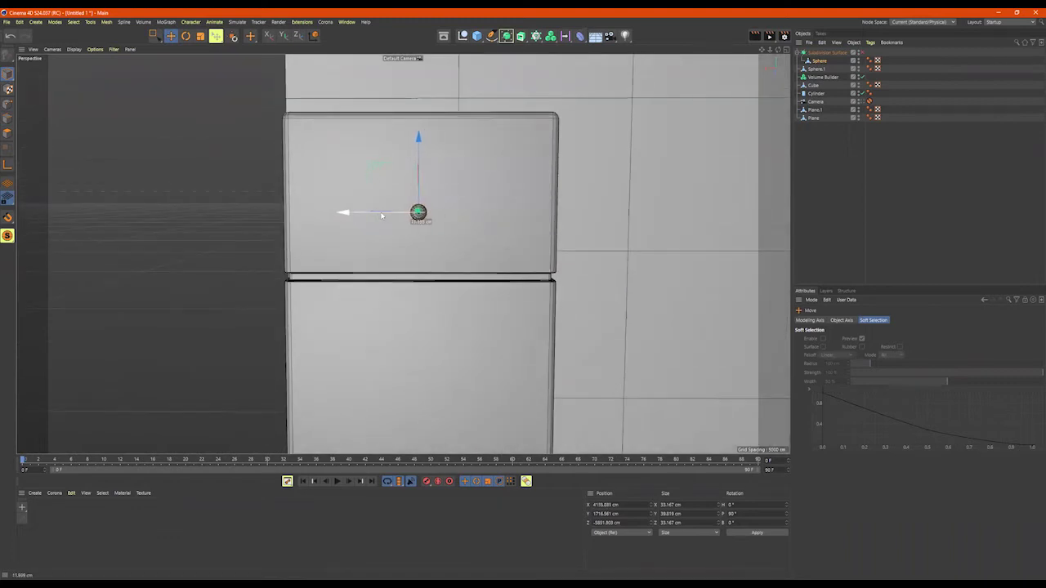
{"action": "left_click_drag", "start_coordinate": [420, 139], "coordinate": [420, 117]}
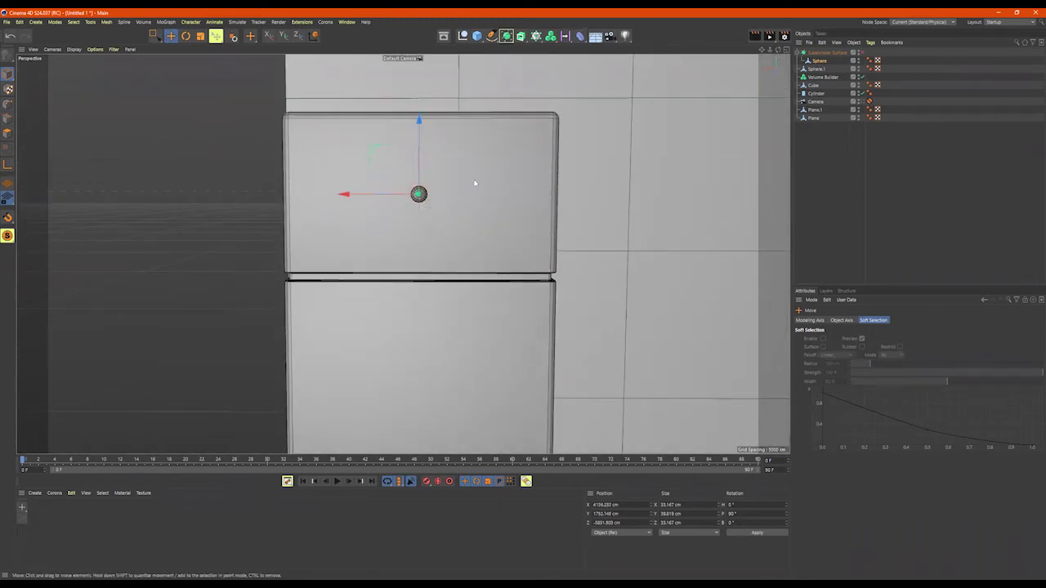
- Try to place a duplicate of the knob lower down on the second drawer
{"action": "middle_click_drag", "start_coordinate": [475, 184], "coordinate": [492, 144], "text": "alt"}
{"action": "left_click_drag", "start_coordinate": [436, 80], "coordinate": [433, 266], "text": "ctrl"}
{"action": "key", "text": "ctrl+z"}
{"action": "key", "text": "ctrl+z"}
- Rename the knob's Subdivision Surface object as Subdivision Surface_knob
{"action": "double_click", "coordinate": [837, 53]}
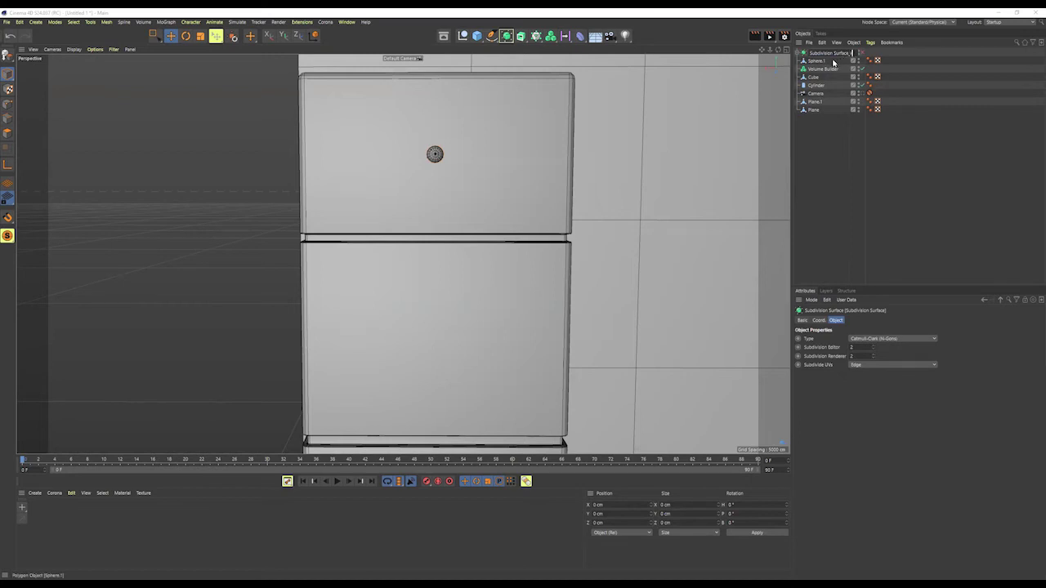
{"action": "key", "text": "Return"}
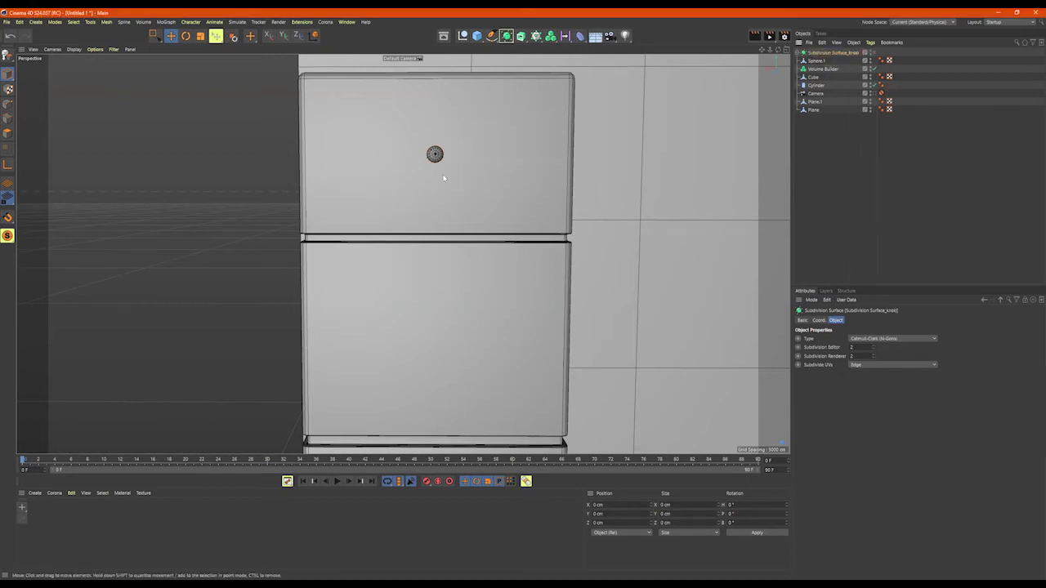
- Expand the Subdivision Surface_knob object's hierarchy and switch its smoothing on for the top drawer's knob
{"action": "key", "text": "e"}
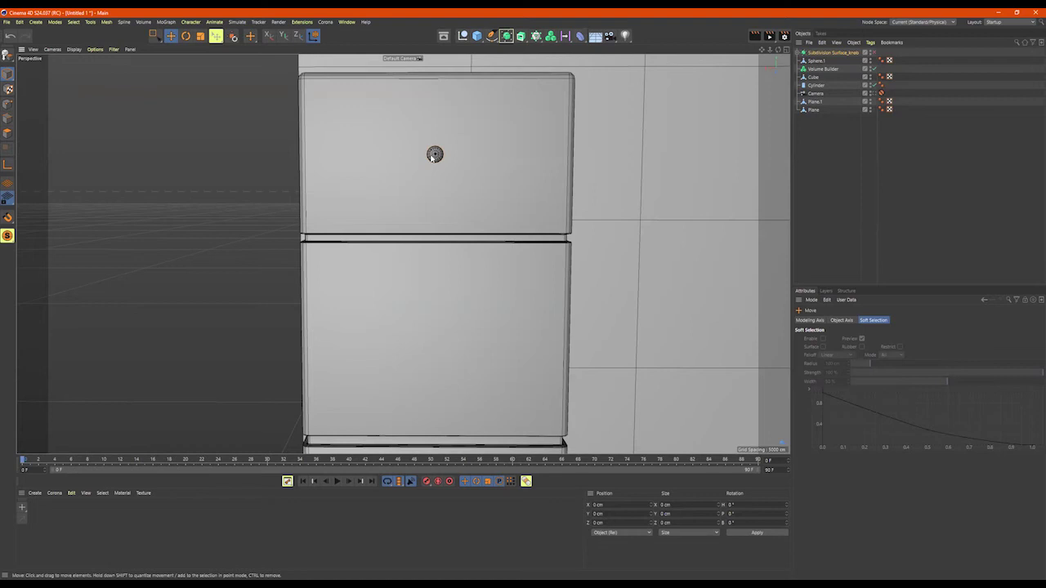
{"action": "left_click_drag", "start_coordinate": [568, 152], "coordinate": [625, 167], "text": "alt"}
{"action": "left_click", "coordinate": [838, 54]}
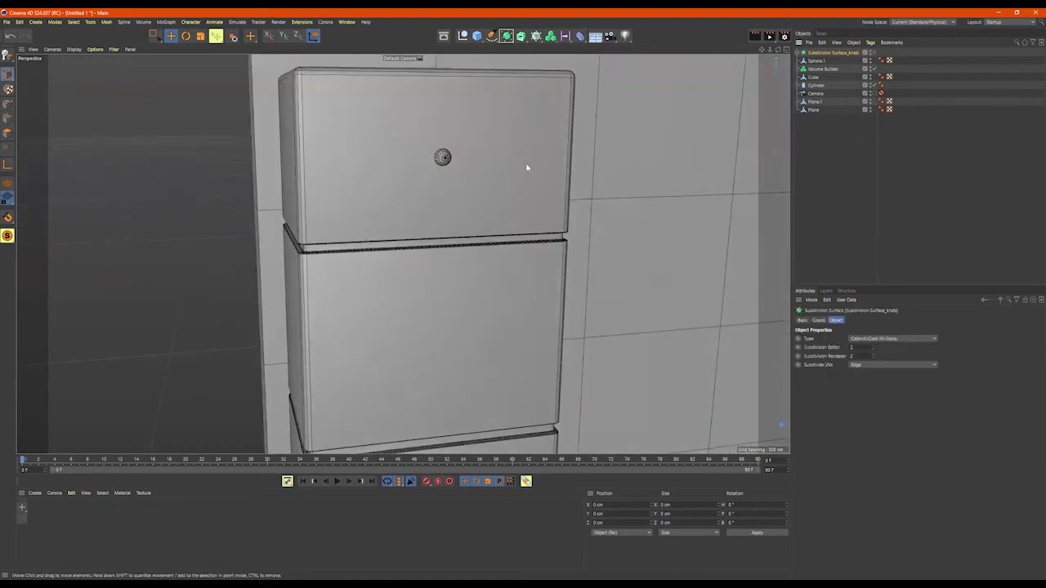
{"action": "key", "text": "r"}
{"action": "left_click", "coordinate": [798, 53]}
{"action": "left_click", "coordinate": [861, 53]}
{"action": "left_click", "coordinate": [442, 157]}
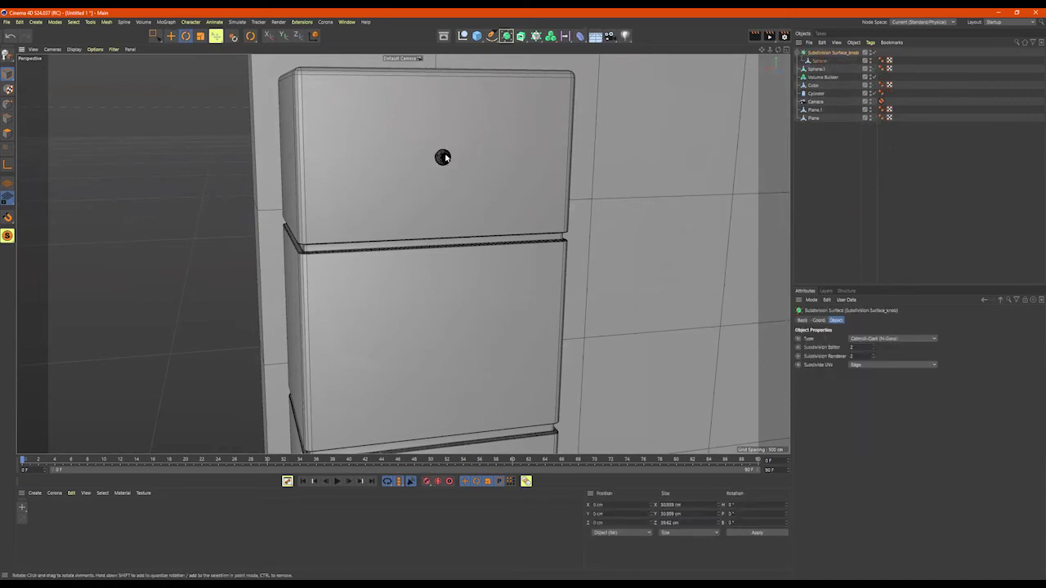
- Examine where the knob's Subdivision Surface axis sits relative to the cabinet and the floor
{"action": "key", "text": "e"}
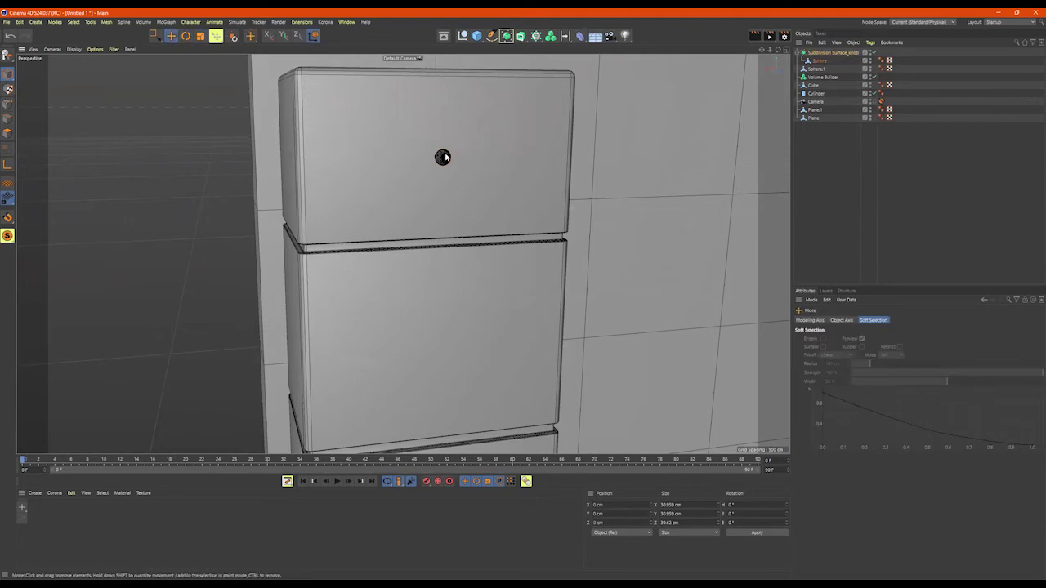
{"action": "right_click_drag", "start_coordinate": [617, 217], "coordinate": [553, 229], "text": "alt"}
{"action": "left_click_drag", "start_coordinate": [554, 229], "coordinate": [631, 224], "text": "alt"}
{"action": "right_click_drag", "start_coordinate": [631, 224], "coordinate": [603, 219], "text": "alt"}
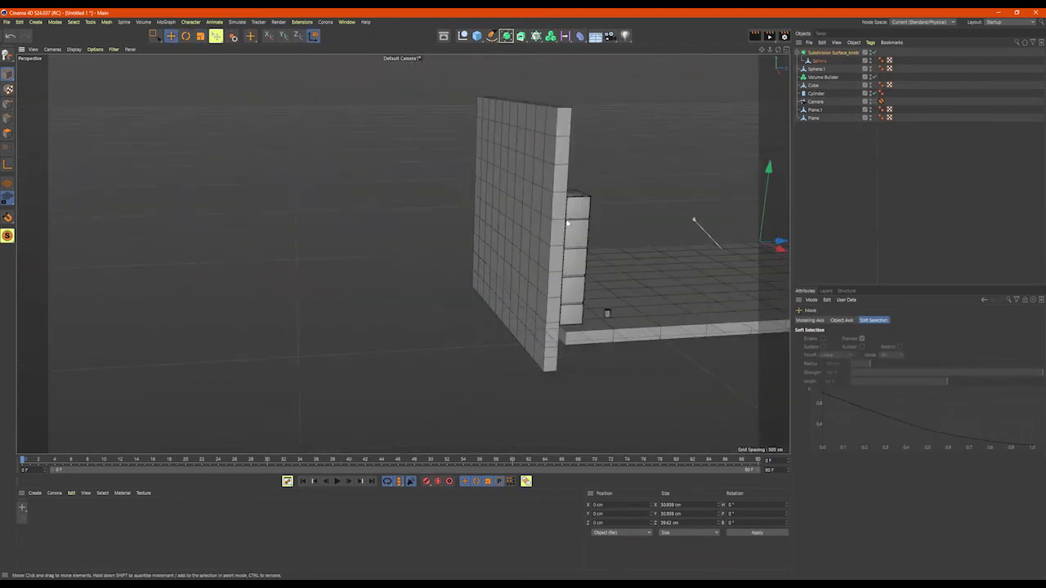
{"action": "middle_click_drag", "start_coordinate": [728, 193], "coordinate": [607, 196], "text": "alt"}
{"action": "left_click_drag", "start_coordinate": [589, 200], "coordinate": [649, 207], "text": "alt"}
{"action": "middle_click_drag", "start_coordinate": [650, 206], "coordinate": [38, 129], "text": "alt"}
{"action": "left_click_drag", "start_coordinate": [748, 186], "coordinate": [750, 160]}
{"action": "left_click_drag", "start_coordinate": [689, 209], "coordinate": [563, 283], "text": "alt"}
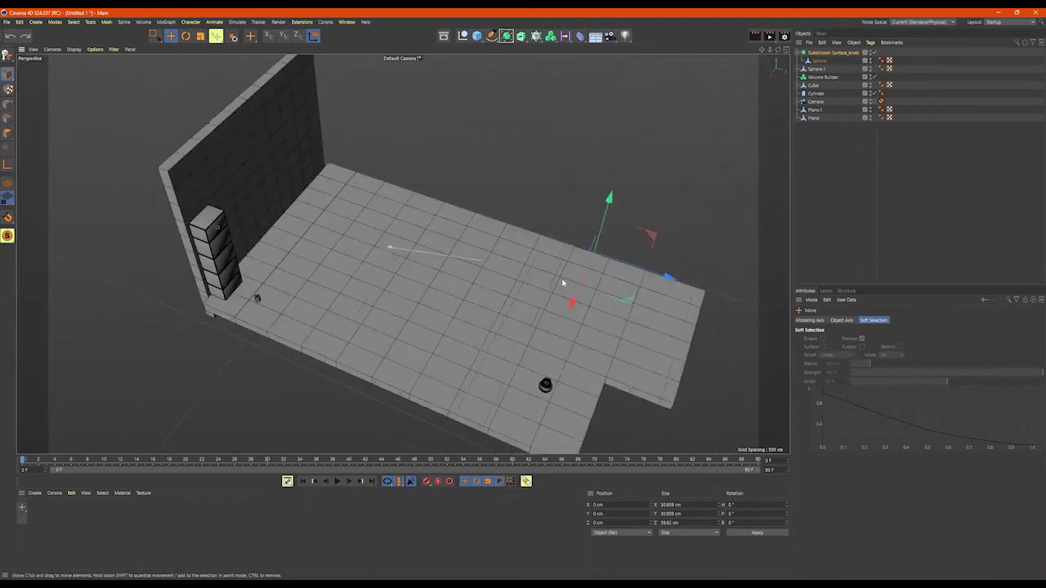
{"action": "left_click", "coordinate": [556, 292]}
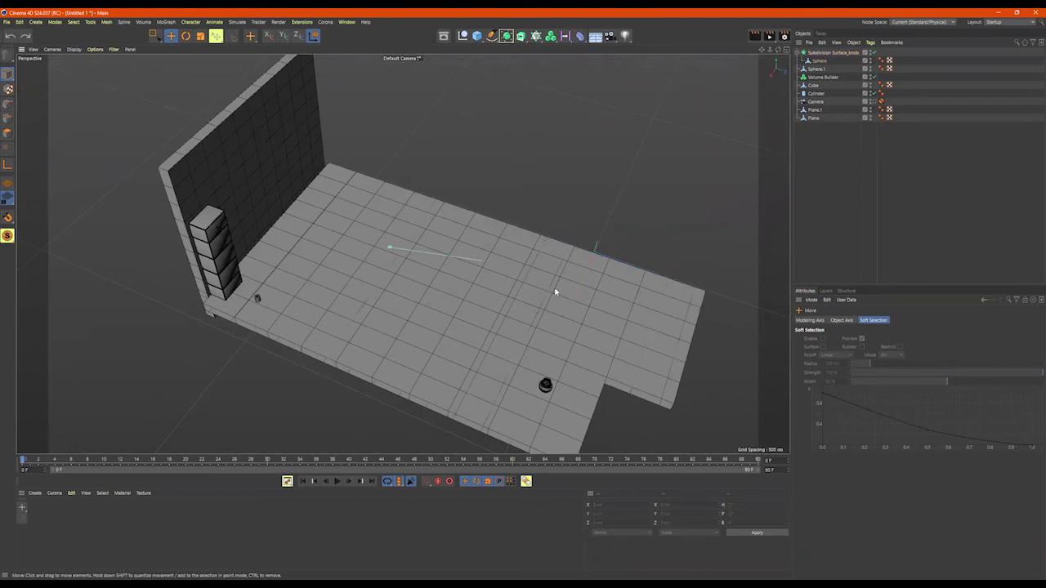
{"action": "left_click", "coordinate": [556, 293]}
{"action": "key", "text": "Delete"}
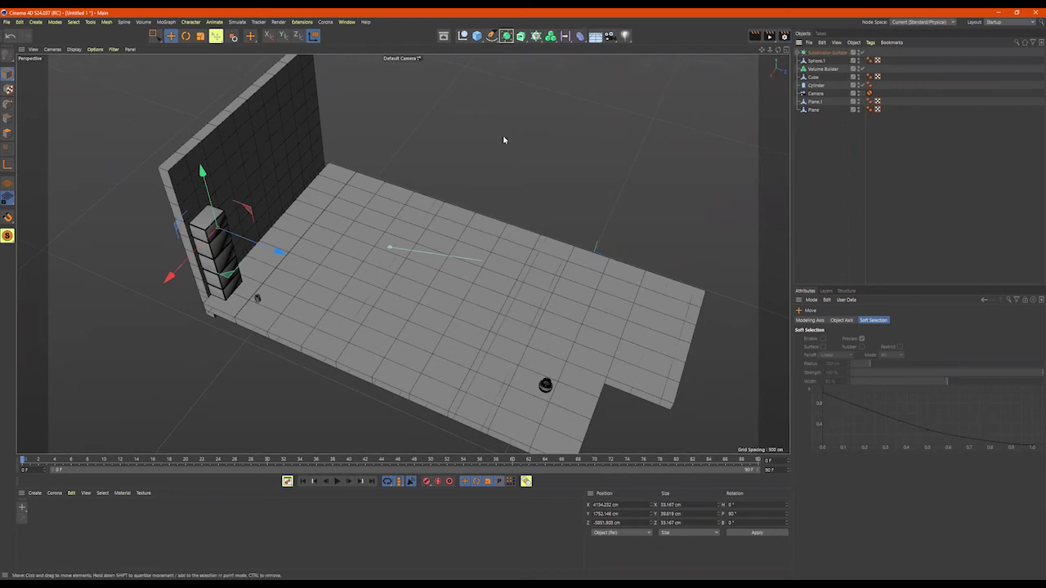
- Duplicate the knob down onto the second and third drawers, placing the third drawer's knob at about Y 875 cm
{"action": "left_click_drag", "start_coordinate": [305, 177], "coordinate": [212, 147], "text": "alt"}
{"action": "middle_click_drag", "start_coordinate": [213, 147], "coordinate": [311, 210], "text": "alt"}
{"action": "right_click_drag", "start_coordinate": [236, 161], "coordinate": [370, 155], "text": "alt"}
{"action": "left_click_drag", "start_coordinate": [370, 156], "coordinate": [450, 158], "text": "alt"}
{"action": "middle_click_drag", "start_coordinate": [451, 158], "coordinate": [422, 82], "text": "alt"}
{"action": "left_click_drag", "start_coordinate": [423, 82], "coordinate": [403, 276], "text": "alt"}
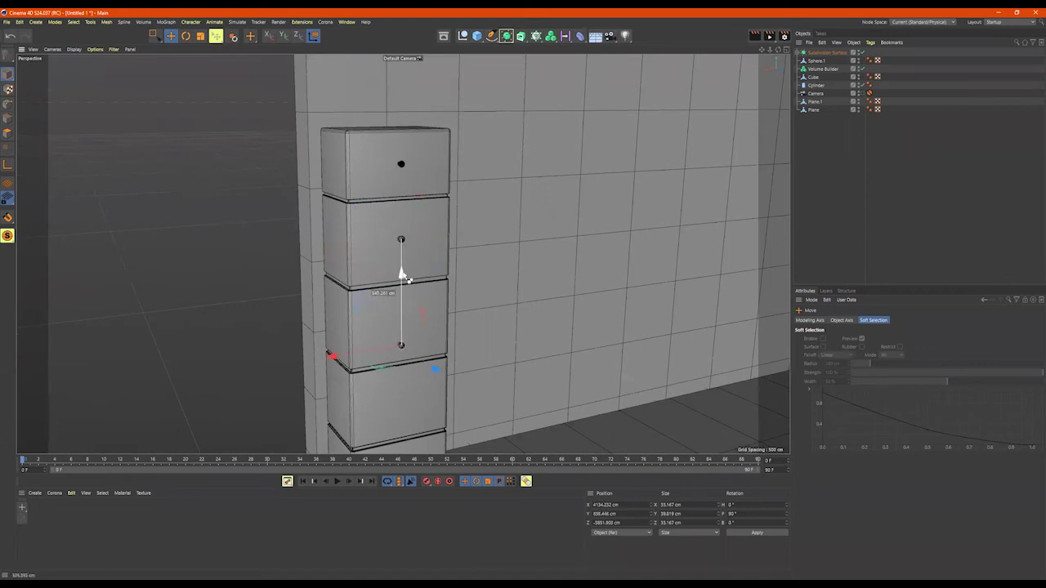
{"action": "middle_click_drag", "start_coordinate": [458, 238], "coordinate": [464, 113], "text": "alt"}
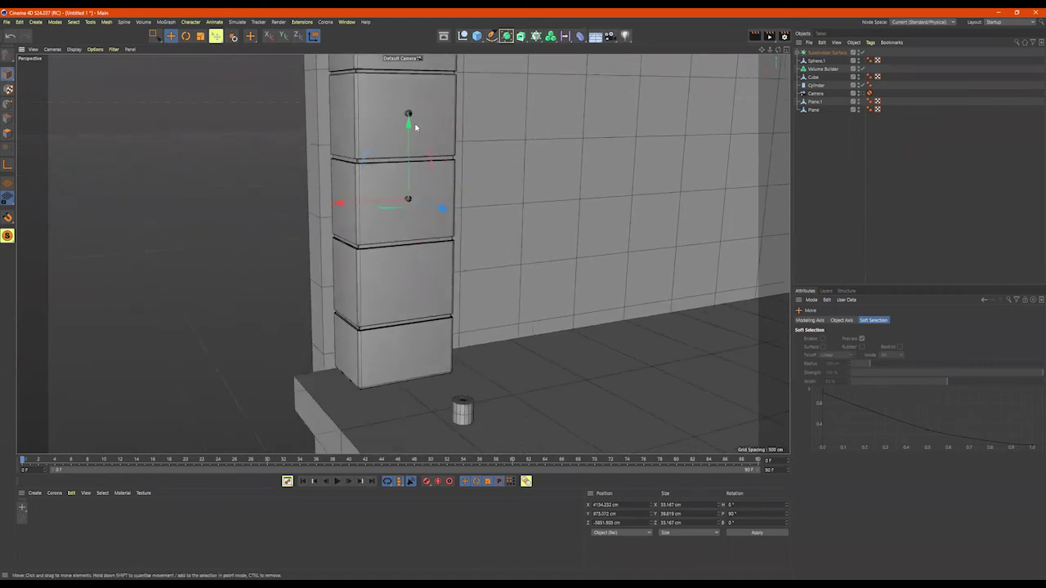
- Duplicate the knob onto the fourth and fifth drawers, with the lowest at about Y 176 cm, and clear the selection
{"action": "left_click_drag", "start_coordinate": [408, 121], "coordinate": [405, 207], "text": "ctrl"}
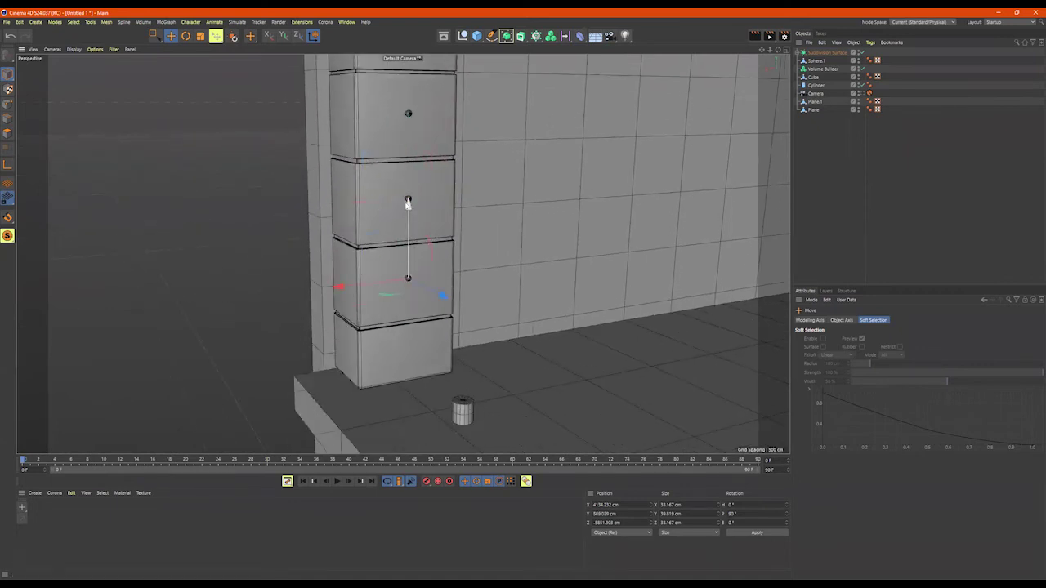
{"action": "left_click_drag", "start_coordinate": [412, 282], "coordinate": [413, 286], "text": "ctrl"}
{"action": "scroll", "coordinate": [432, 275], "scroll_direction": "down", "scroll_amount": 3}
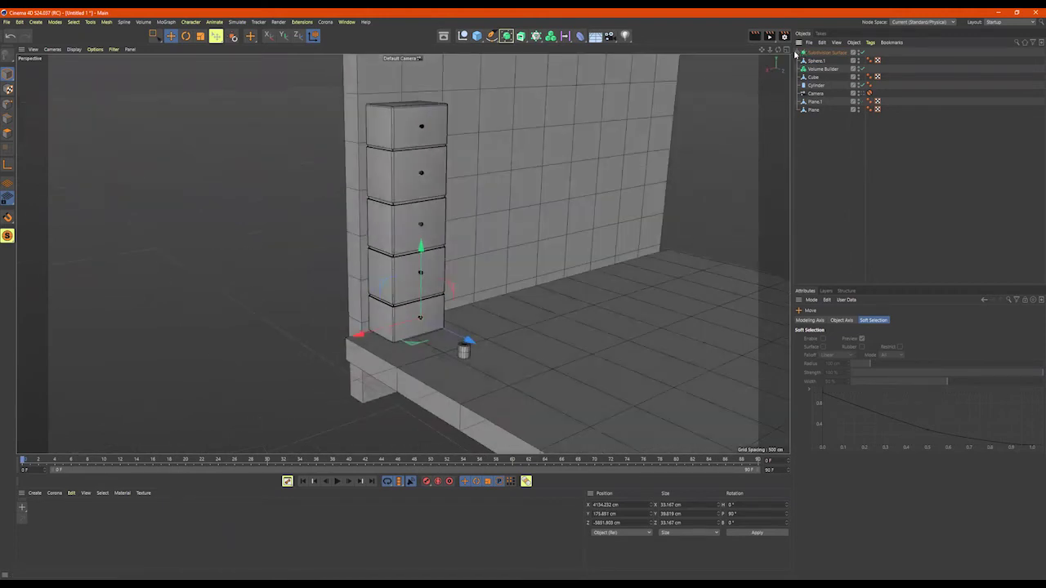
{"action": "left_click", "coordinate": [797, 54]}
{"action": "left_click", "coordinate": [799, 54]}
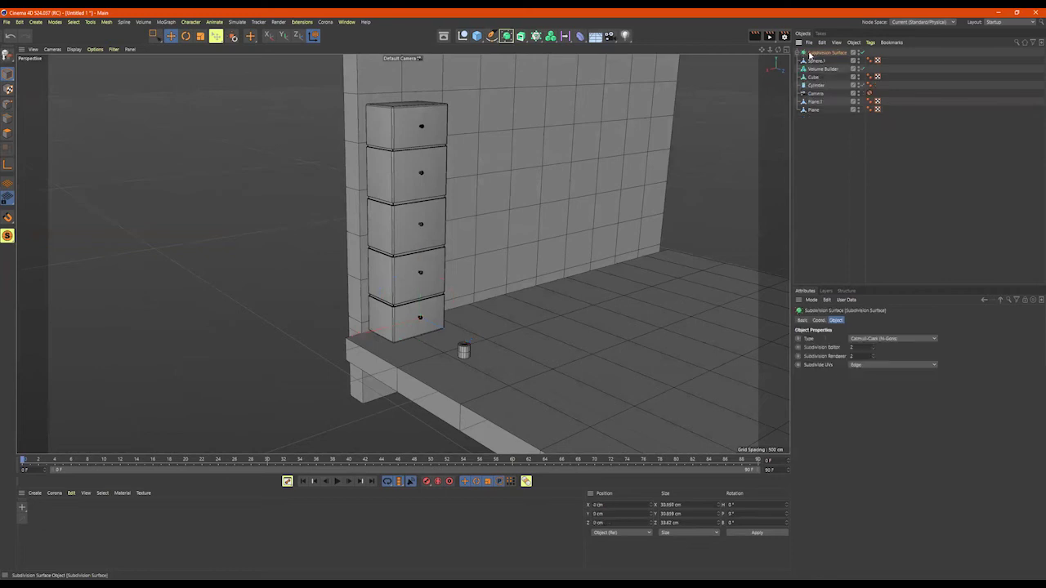
{"action": "left_click_drag", "start_coordinate": [621, 133], "coordinate": [498, 175], "text": "alt"}
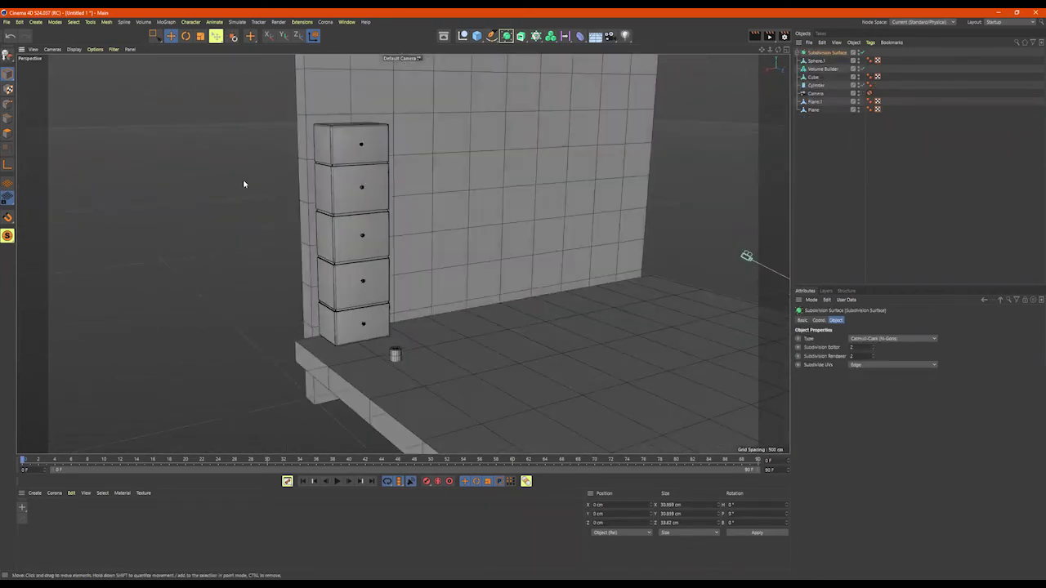
{"action": "left_click", "coordinate": [845, 161]}
- Add a cube and move it above the floor to about X 1745 cm and Y 711 cm
{"action": "scroll", "coordinate": [559, 246], "scroll_direction": "down", "scroll_amount": 3}
{"action": "left_click_drag", "start_coordinate": [561, 248], "coordinate": [532, 215], "text": "alt"}
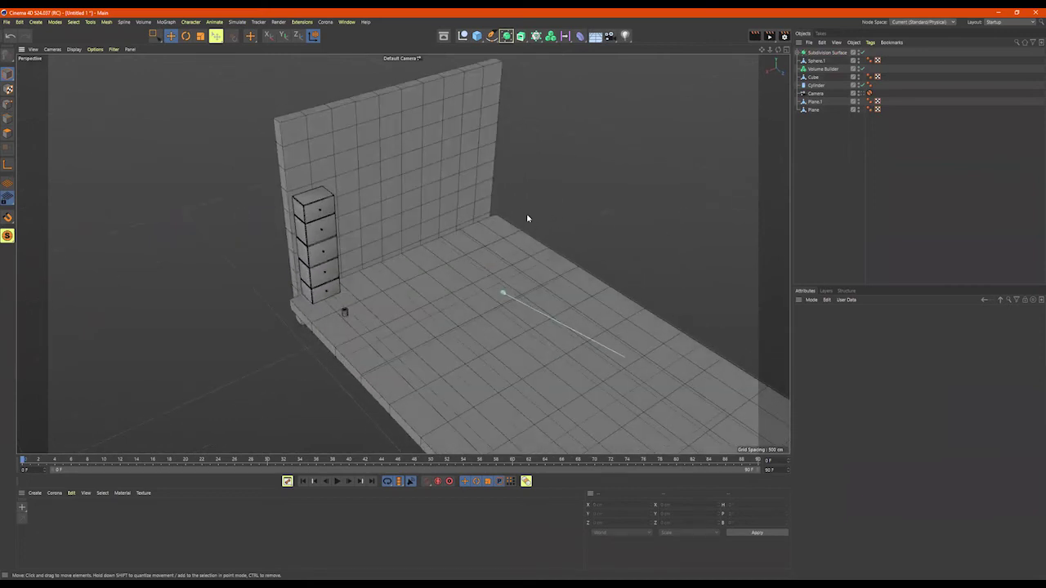
{"action": "scroll", "coordinate": [523, 240], "scroll_direction": "down", "scroll_amount": 5}
{"action": "middle_click_drag", "start_coordinate": [525, 238], "coordinate": [463, 232], "text": "alt"}
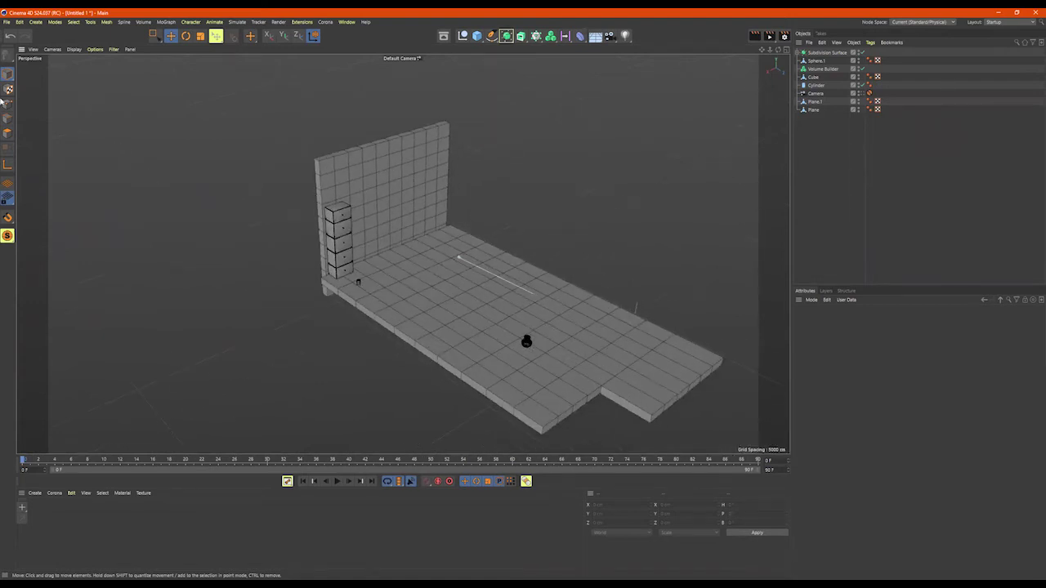
{"action": "left_click", "coordinate": [481, 39]}
{"action": "left_click", "coordinate": [553, 49]}
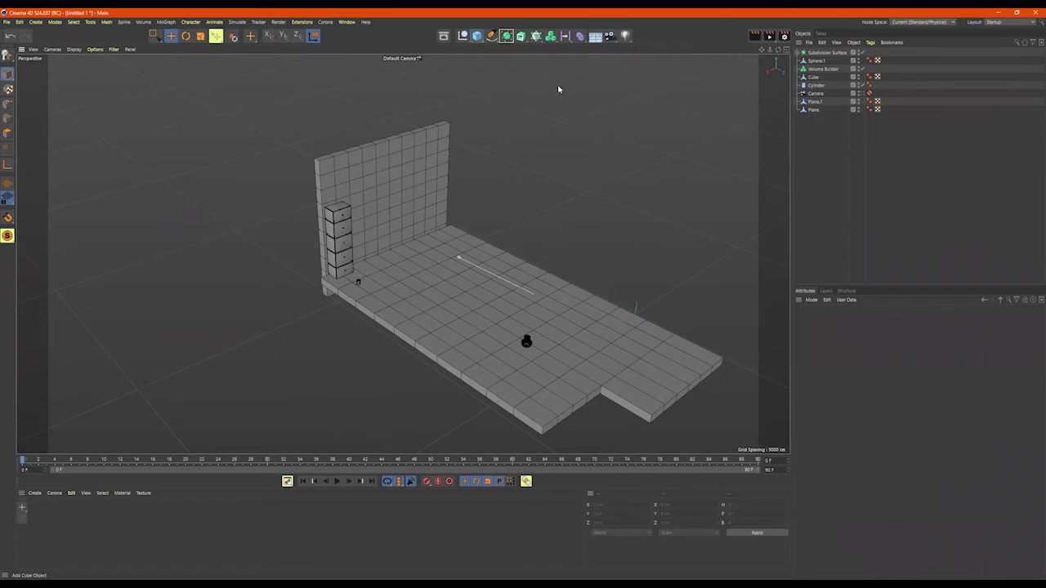
{"action": "left_click_drag", "start_coordinate": [533, 242], "coordinate": [580, 235], "text": "alt"}
{"action": "left_click_drag", "start_coordinate": [619, 317], "coordinate": [586, 352]}
{"action": "left_click_drag", "start_coordinate": [628, 255], "coordinate": [620, 224]}
- Stretch the cube into a flat slab about 3028 cm long in Z and about 1690 cm wide in X
{"action": "left_click_drag", "start_coordinate": [625, 299], "coordinate": [575, 270]}
{"action": "right_click_drag", "start_coordinate": [558, 268], "coordinate": [660, 264], "text": "alt"}
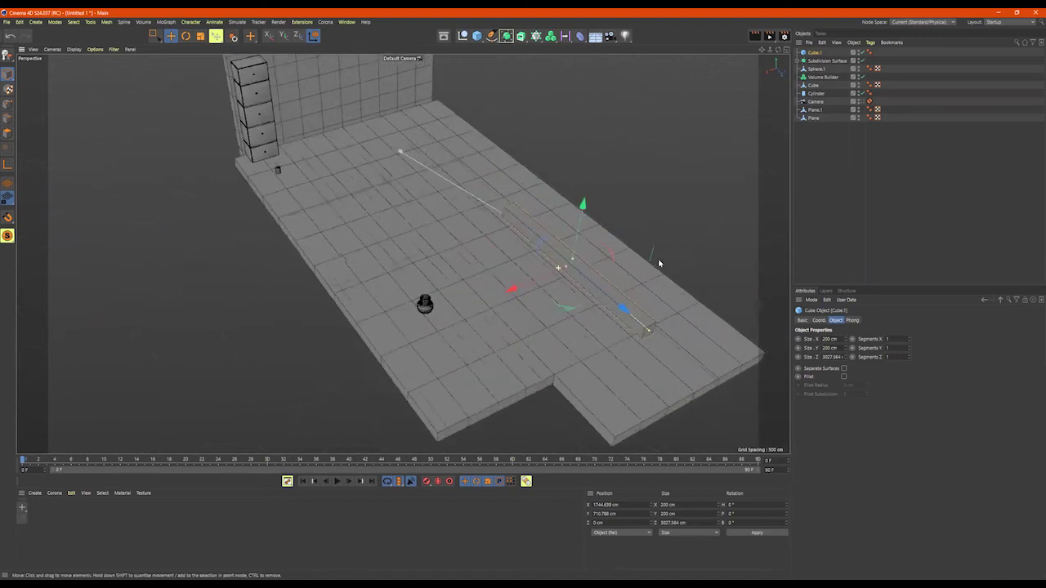
{"action": "left_click_drag", "start_coordinate": [567, 270], "coordinate": [508, 282]}
{"action": "left_click_drag", "start_coordinate": [528, 279], "coordinate": [605, 233], "text": "alt"}
{"action": "middle_click_drag", "start_coordinate": [605, 234], "coordinate": [531, 227], "text": "alt"}
{"action": "right_click_drag", "start_coordinate": [530, 227], "coordinate": [624, 236], "text": "alt"}
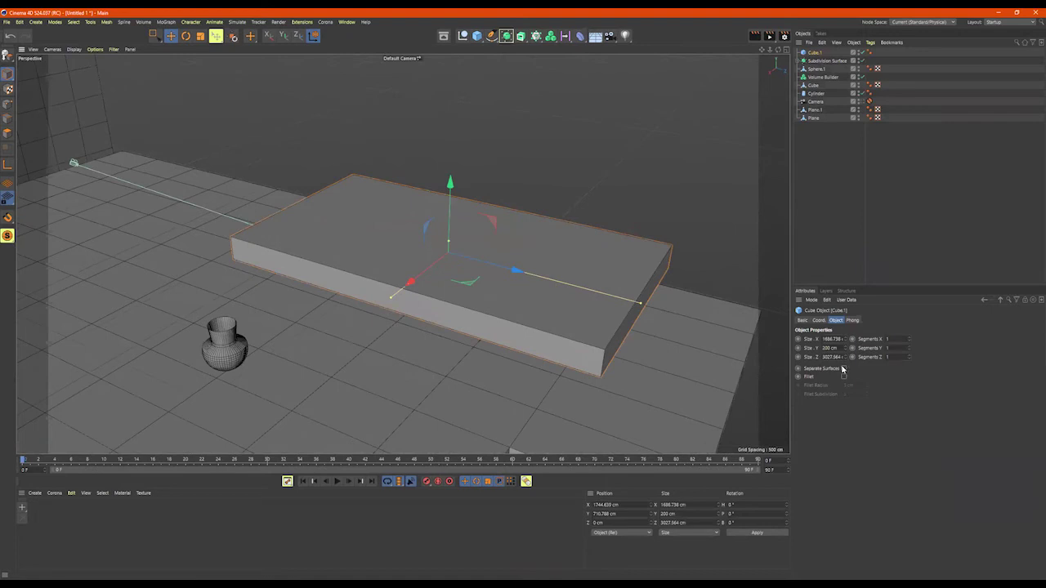
- Enable the slab's fillet and enlarge its radius to about 32 cm
{"action": "left_click", "coordinate": [844, 377]}
{"action": "right_click_drag", "start_coordinate": [567, 310], "coordinate": [612, 341], "text": "alt"}
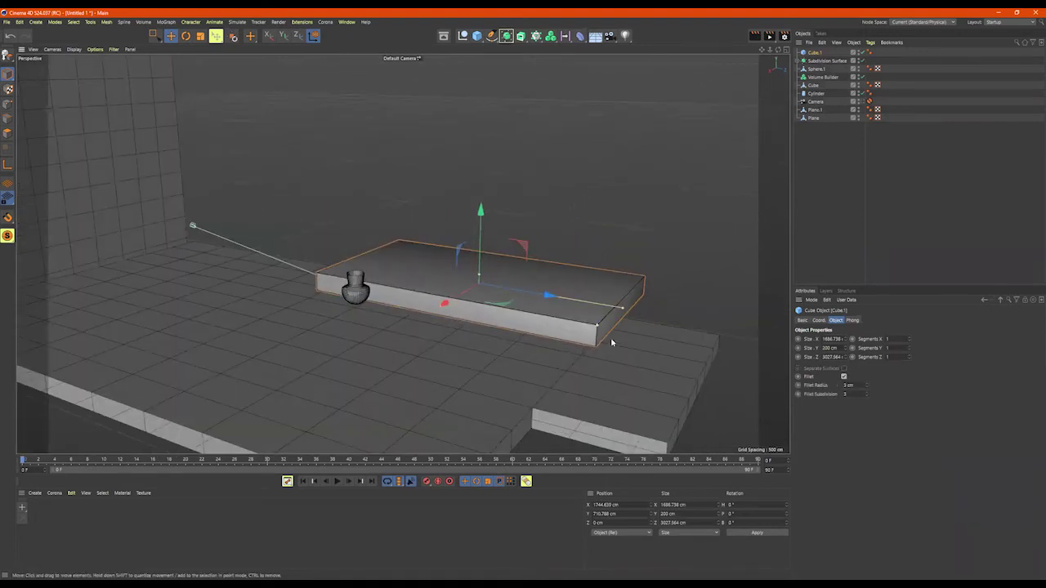
{"action": "left_click_drag", "start_coordinate": [599, 331], "coordinate": [596, 327]}
- Raise the slab well above the floor to about Y 2075 cm
{"action": "left_click_drag", "start_coordinate": [481, 212], "coordinate": [451, 101]}
{"action": "middle_click_drag", "start_coordinate": [540, 152], "coordinate": [585, 217], "text": "alt"}
{"action": "right_click_drag", "start_coordinate": [586, 216], "coordinate": [299, 192], "text": "alt"}
{"action": "left_click_drag", "start_coordinate": [392, 192], "coordinate": [442, 224], "text": "alt"}
{"action": "right_click_drag", "start_coordinate": [472, 205], "coordinate": [599, 209], "text": "alt"}
{"action": "middle_click_drag", "start_coordinate": [574, 233], "coordinate": [525, 245], "text": "alt"}
{"action": "mouse_move", "coordinate": [526, 245]}
{"action": "left_mouse_down", "text": "alt"}
{"action": "mouse_move", "coordinate": [503, 226]}
{"action": "mouse_move", "coordinate": [530, 245]}
{"action": "left_mouse_up", "text": "alt"}
{"action": "mouse_move", "coordinate": [554, 279]}
{"action": "left_mouse_down", "text": "alt"}
{"action": "mouse_move", "coordinate": [563, 251]}
{"action": "mouse_move", "coordinate": [569, 275]}
{"action": "left_mouse_up", "text": "alt"}
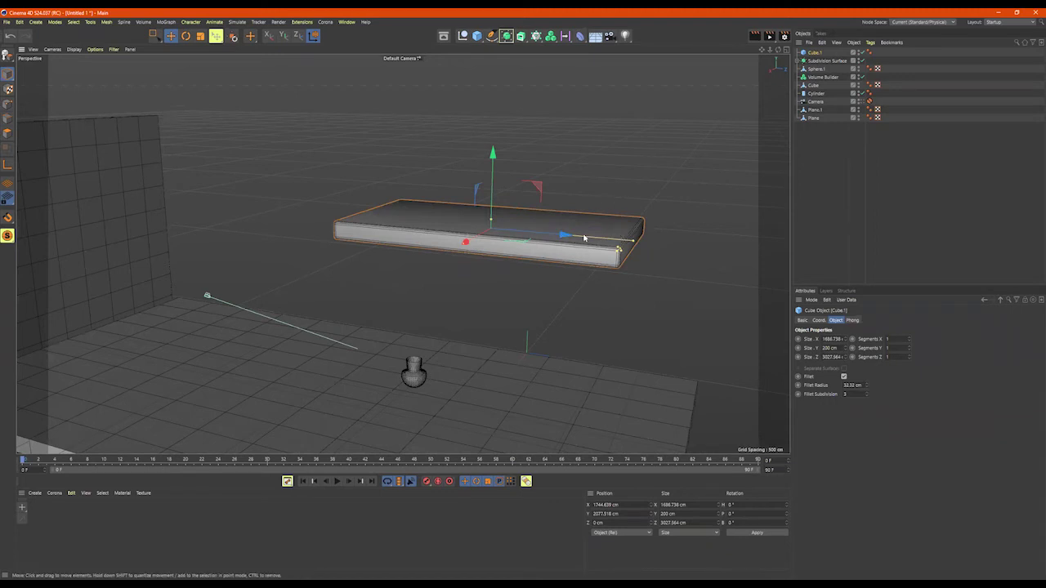
{"action": "left_click_drag", "start_coordinate": [605, 218], "coordinate": [594, 260], "text": "alt"}
- Duplicate the slab along its length towards the wall and make the original slab, Cube.1, editable
{"action": "left_click_drag", "start_coordinate": [567, 226], "coordinate": [467, 214], "text": "ctrl"}
{"action": "left_click", "coordinate": [469, 196]}
{"action": "left_click_drag", "start_coordinate": [537, 212], "coordinate": [647, 154], "text": "alt"}
{"action": "key", "text": "9"}
{"action": "key", "text": "c"}
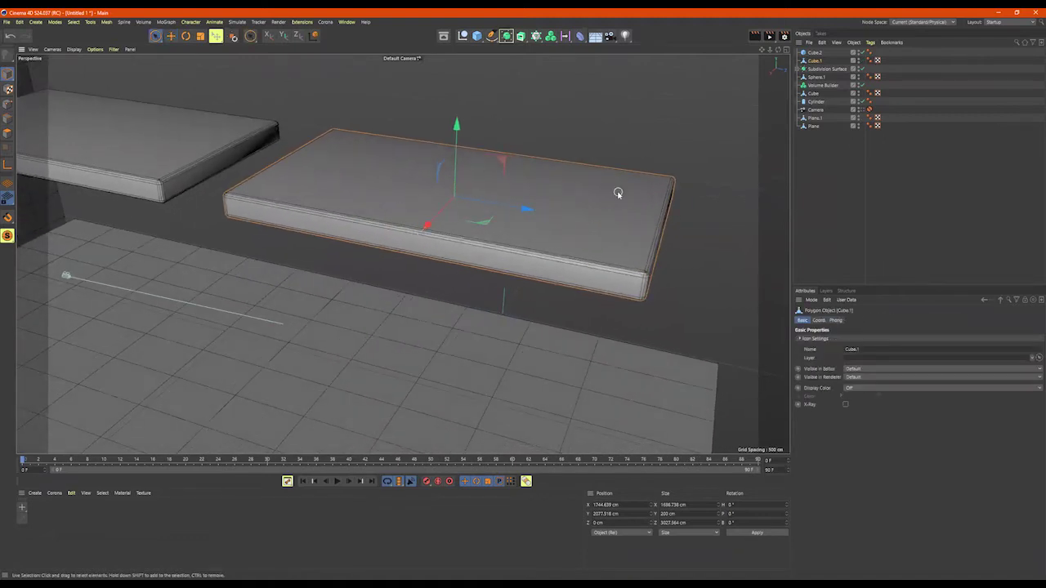
- Add four evenly spaced loop cuts across the length of the editable slab
{"action": "right_click", "coordinate": [644, 126]}
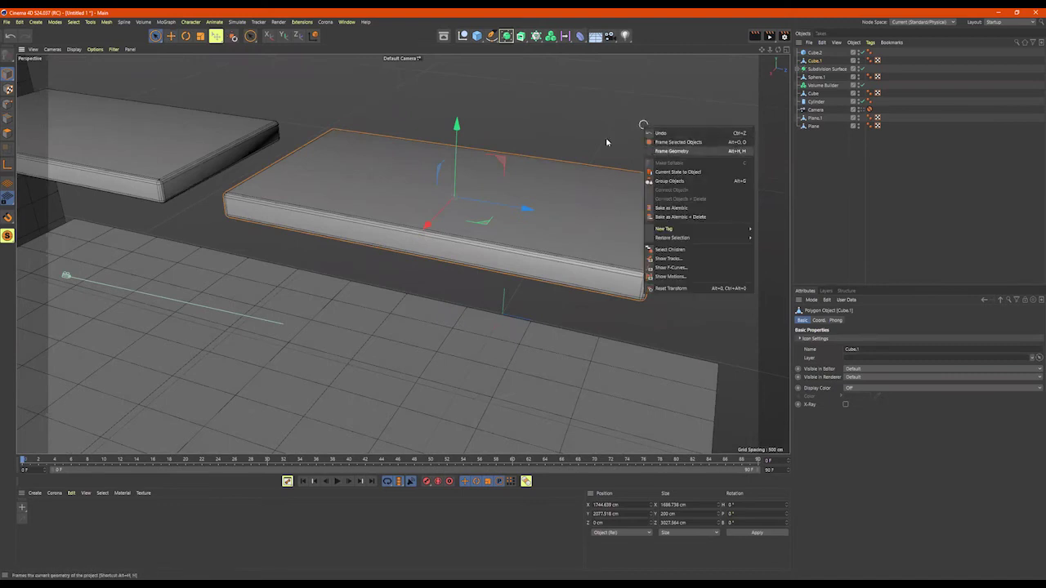
{"action": "left_click", "coordinate": [564, 118]}
{"action": "left_click", "coordinate": [7, 133]}
{"action": "right_click", "coordinate": [567, 103]}
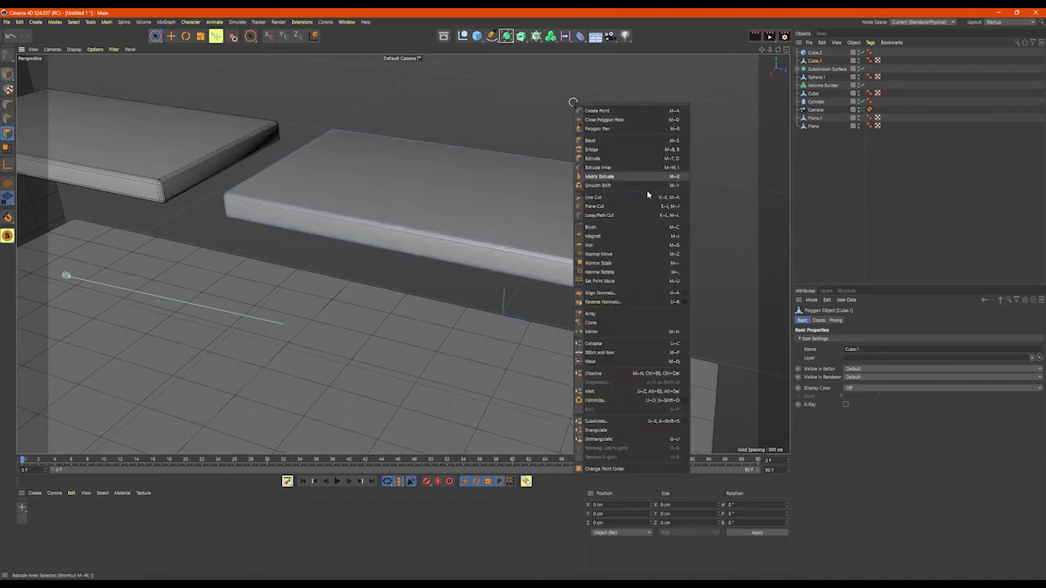
{"action": "left_click", "coordinate": [609, 216]}
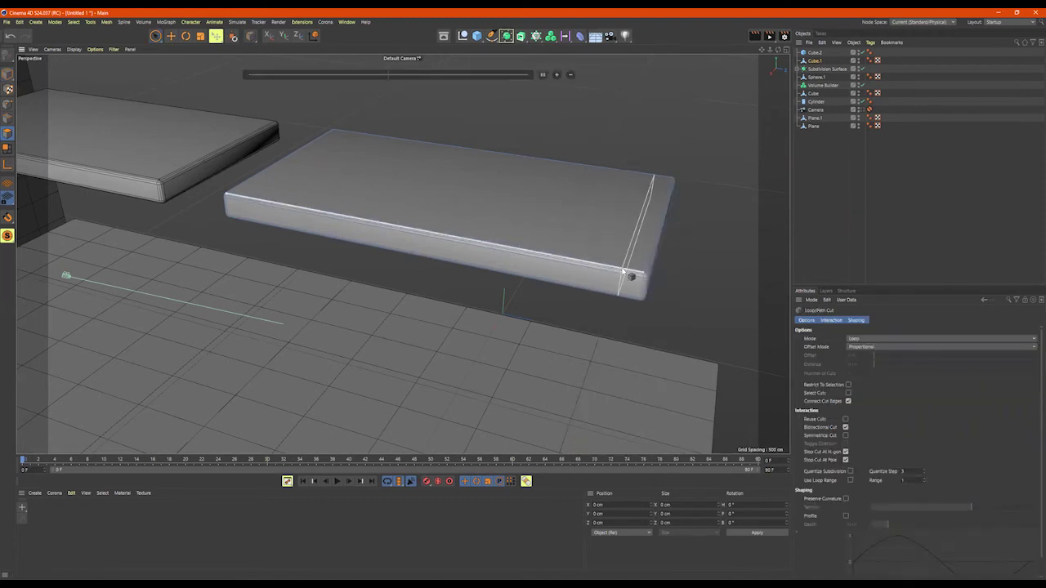
{"action": "left_click", "coordinate": [558, 76]}
{"action": "left_click", "coordinate": [558, 76]}
{"action": "left_click", "coordinate": [558, 76]}
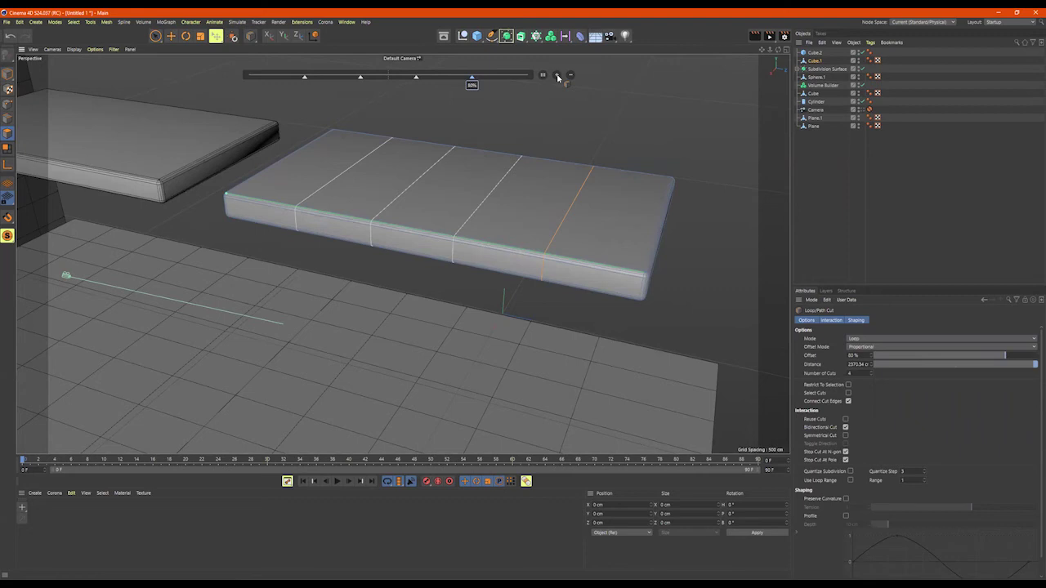
{"action": "left_click_drag", "start_coordinate": [702, 183], "coordinate": [679, 174], "text": "alt"}
{"action": "key", "text": "space"}
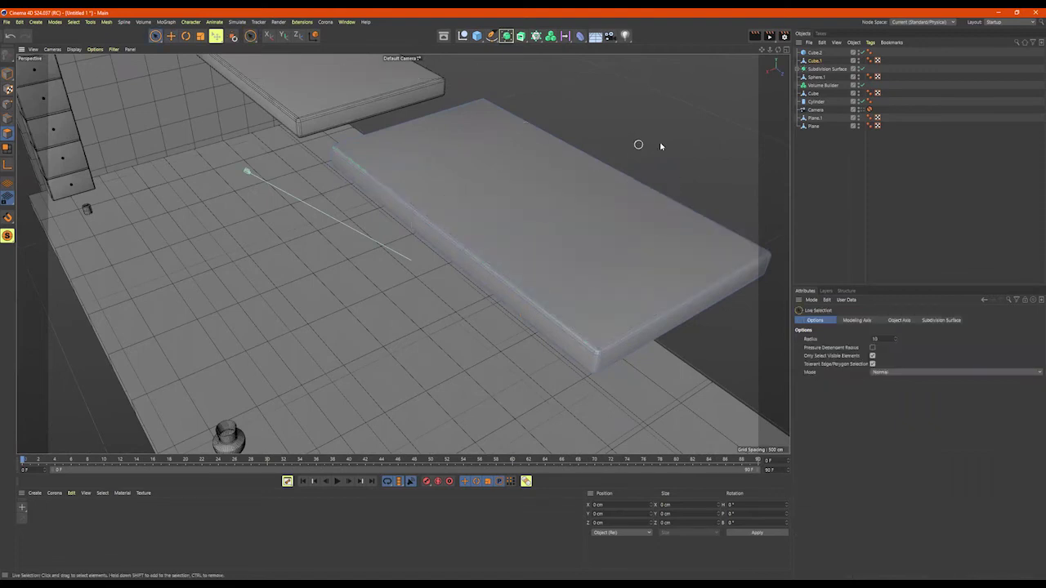
- Select the two outer crosswise edge loops and scale them apart along Z, close to the slab's short ends
{"action": "left_click_drag", "start_coordinate": [661, 146], "coordinate": [709, 137], "text": "alt"}
{"action": "left_click", "coordinate": [7, 119]}
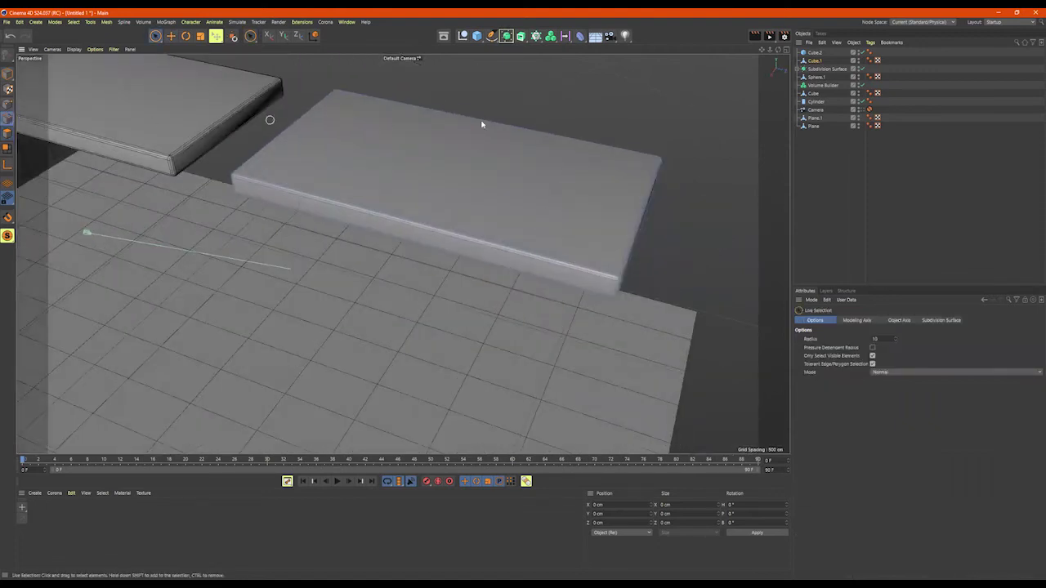
{"action": "key", "text": "u"}
{"action": "key", "text": "l"}
{"action": "left_click", "coordinate": [558, 196]}
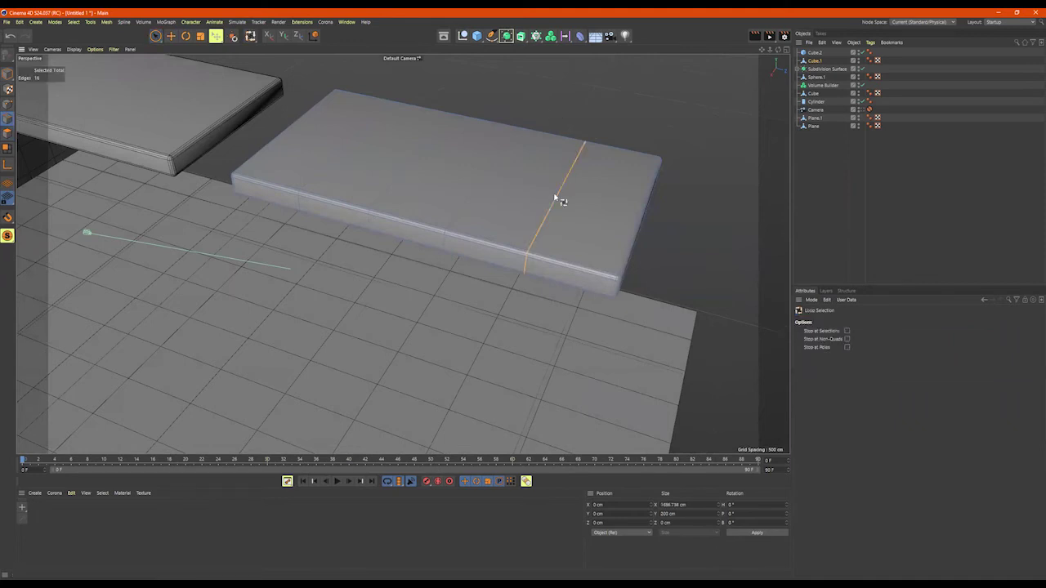
{"action": "left_click", "coordinate": [340, 159], "text": "shift"}
{"action": "key", "text": "t"}
{"action": "left_click_drag", "start_coordinate": [449, 175], "coordinate": [571, 211]}
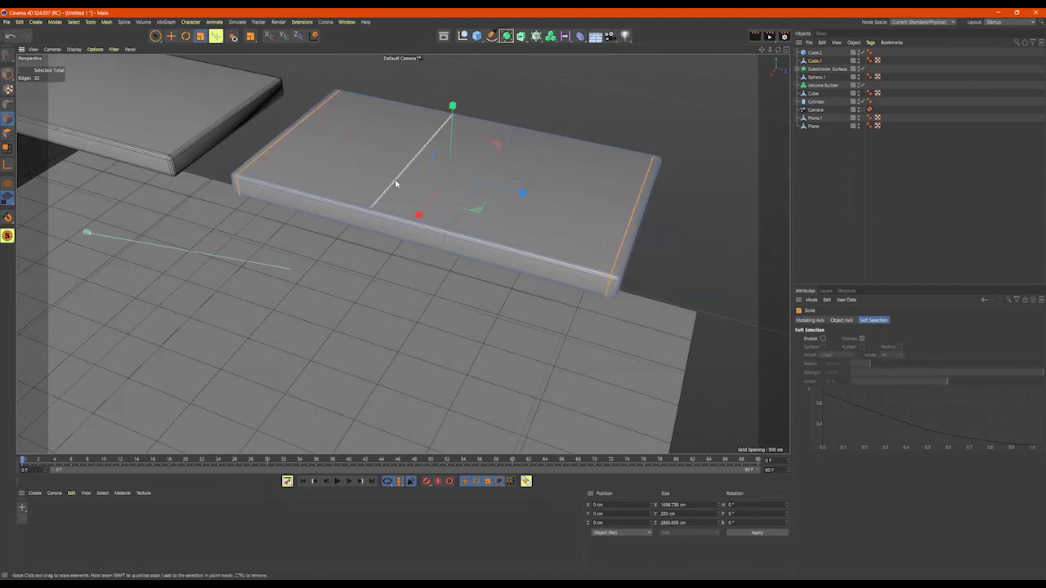
- Select the two middle crosswise edge loops and scale them apart along Z to about 2730 cm
{"action": "key", "text": "u"}
{"action": "key", "text": "l"}
{"action": "left_click", "coordinate": [395, 183]}
{"action": "left_click", "coordinate": [465, 196], "text": "shift"}
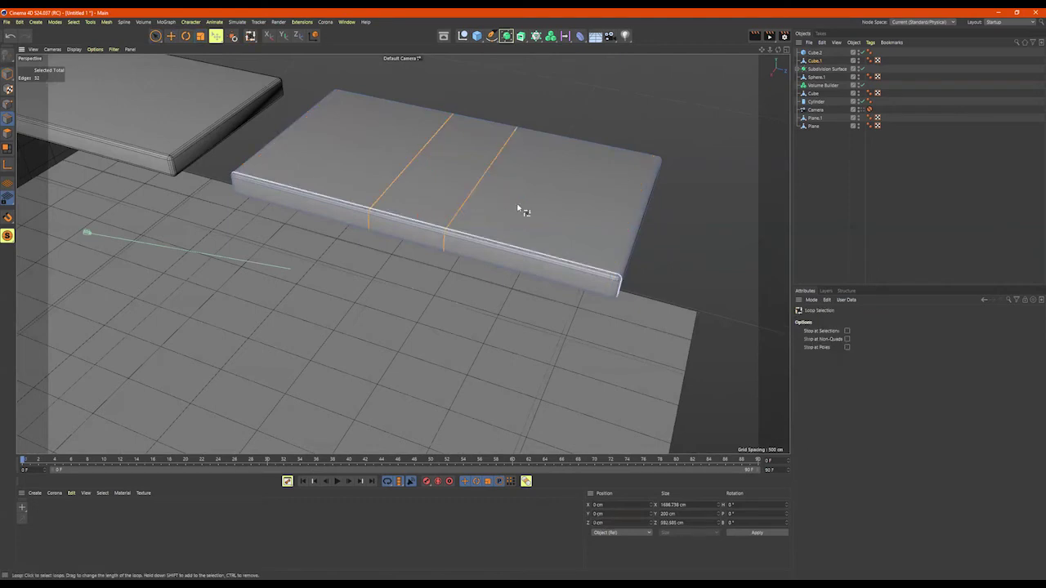
{"action": "key", "text": "t"}
{"action": "left_click_drag", "start_coordinate": [516, 200], "coordinate": [790, 256]}
{"action": "left_click_drag", "start_coordinate": [425, 167], "coordinate": [362, 180], "text": "alt"}
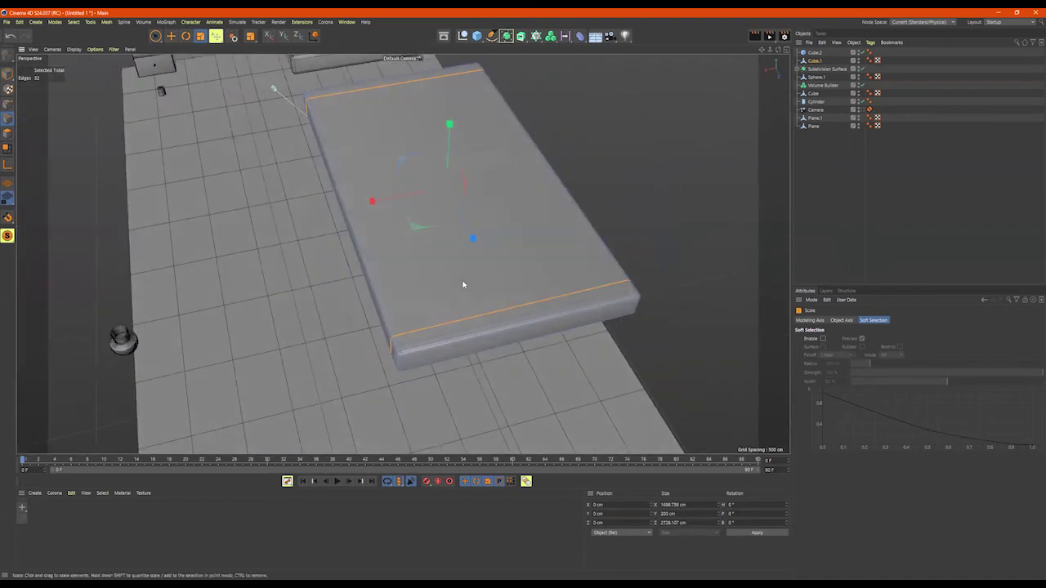
- Add four evenly spaced loop cuts running lengthwise along the slab
{"action": "right_click", "coordinate": [649, 177]}
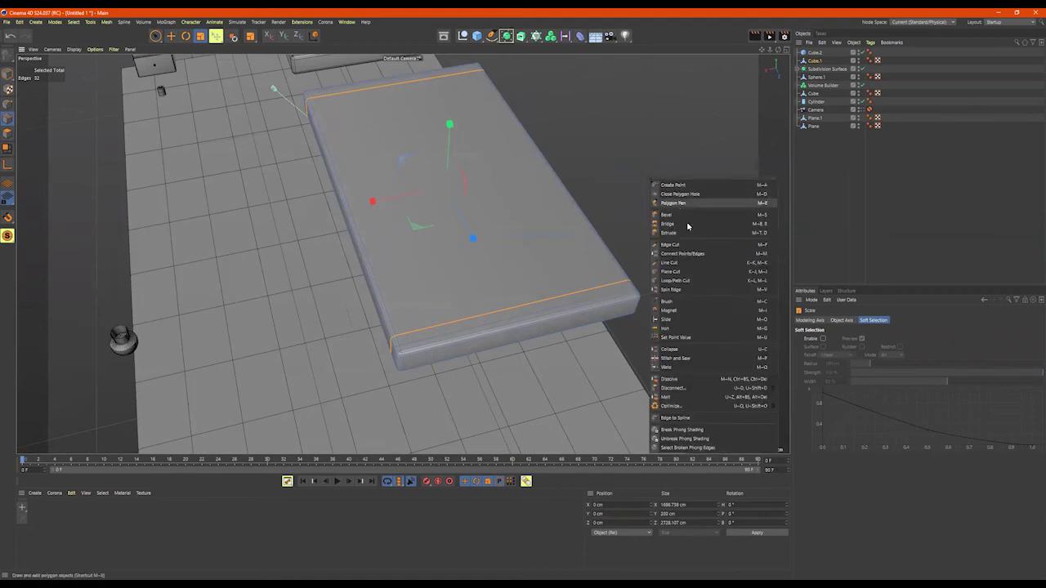
{"action": "left_click", "coordinate": [675, 281]}
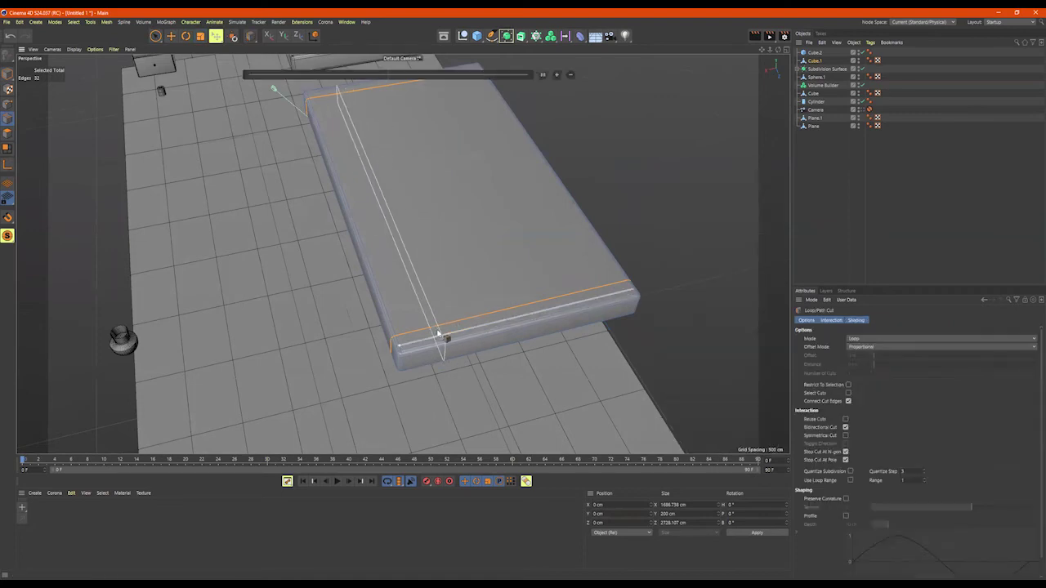
{"action": "left_click", "coordinate": [487, 315]}
{"action": "left_click", "coordinate": [557, 76]}
{"action": "left_click", "coordinate": [556, 76]}
{"action": "left_click", "coordinate": [556, 76]}
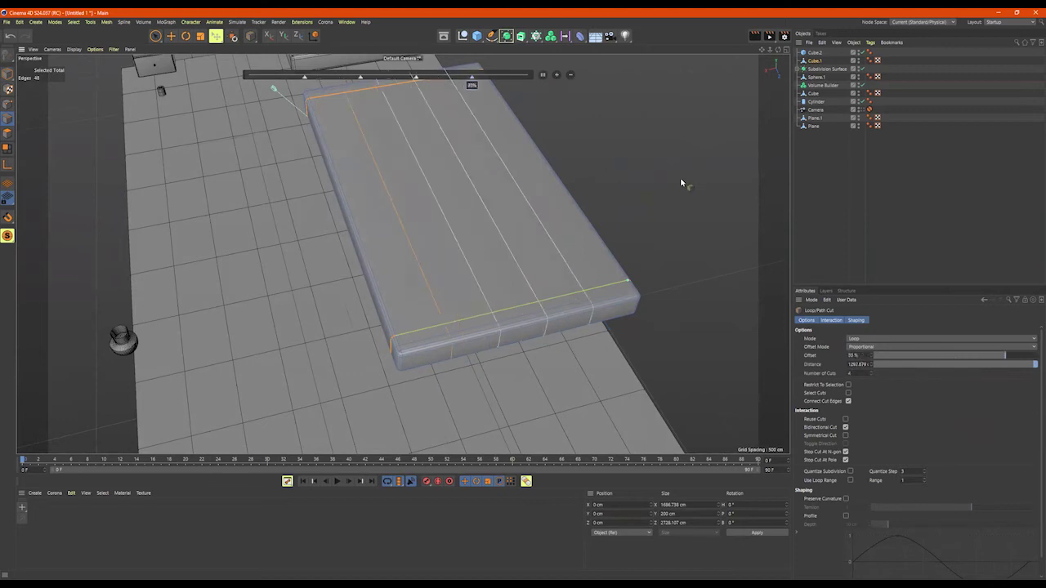
- Select the two outer lengthwise edge loops and scale them apart along X to about 1520 cm
{"action": "key", "text": "space"}
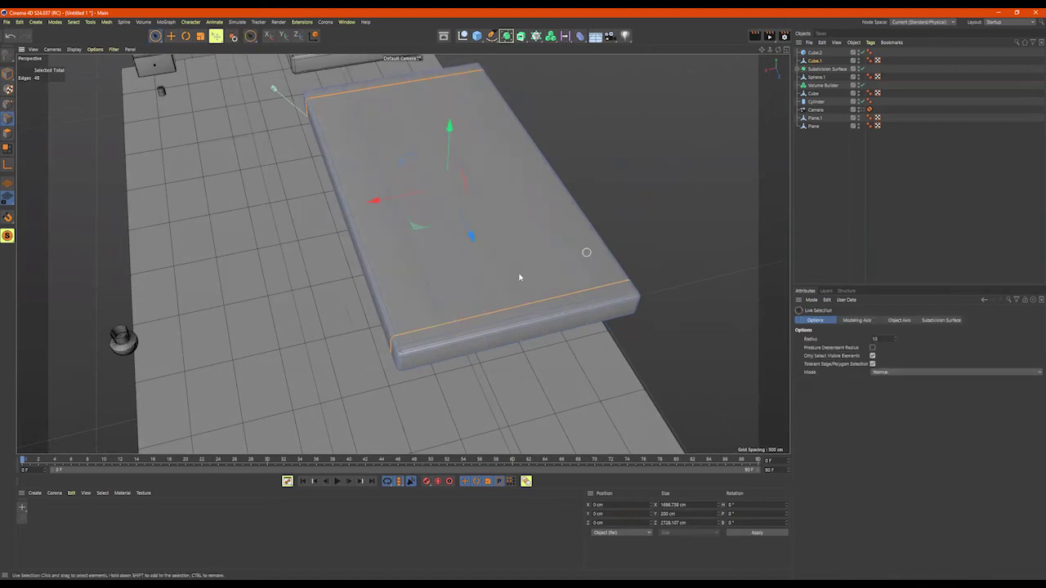
{"action": "key", "text": "u"}
{"action": "key", "text": "l"}
{"action": "left_click", "coordinate": [457, 289]}
{"action": "left_click", "coordinate": [553, 243], "text": "shift"}
{"action": "key", "text": "t"}
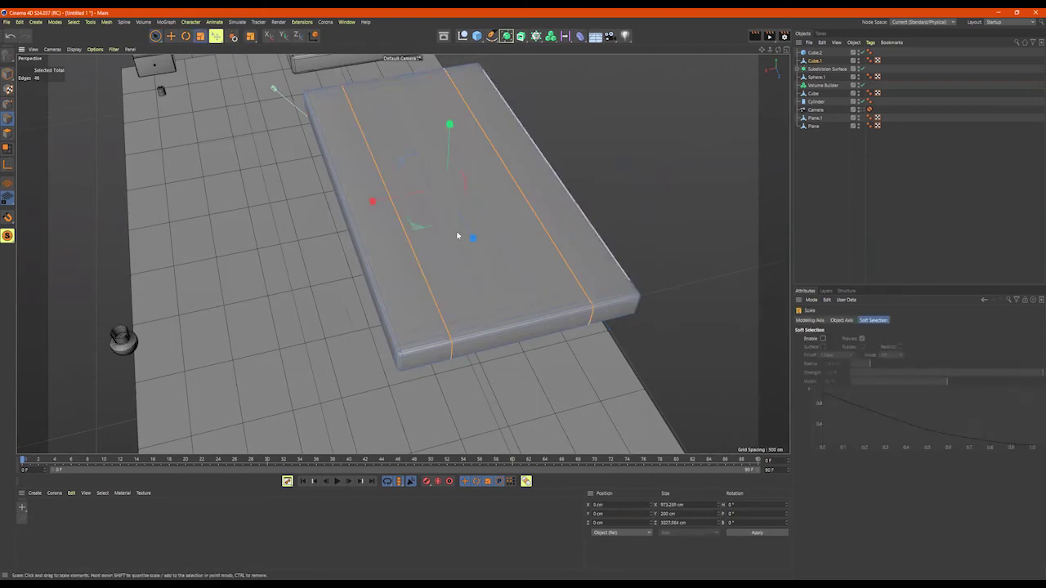
{"action": "left_click_drag", "start_coordinate": [374, 201], "coordinate": [330, 211]}
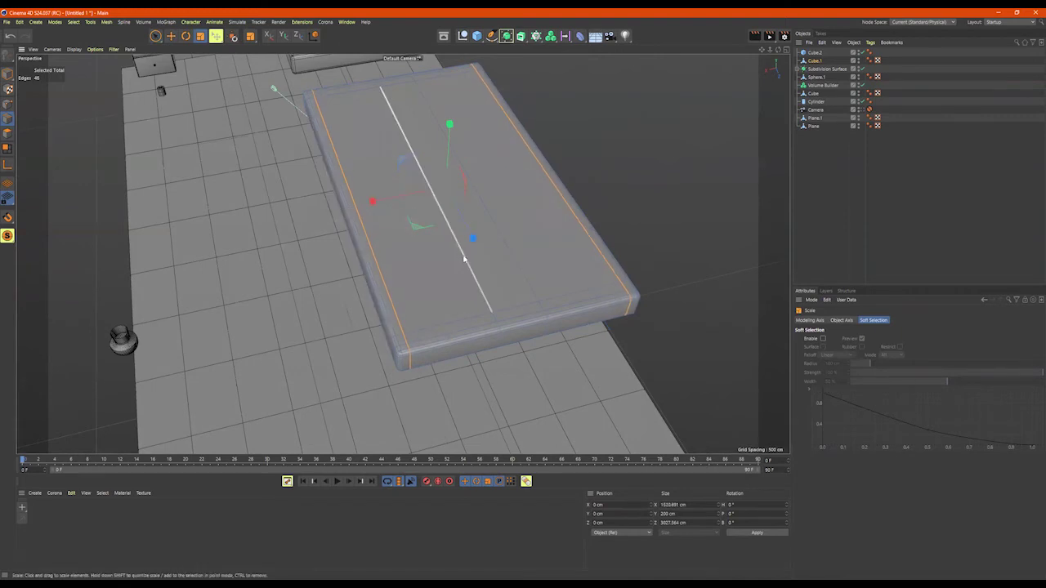
- Select the two middle lengthwise edge loops and scale them apart along X to about 1337 cm
{"action": "key", "text": "u"}
{"action": "key", "text": "l"}
{"action": "left_click", "coordinate": [466, 261]}
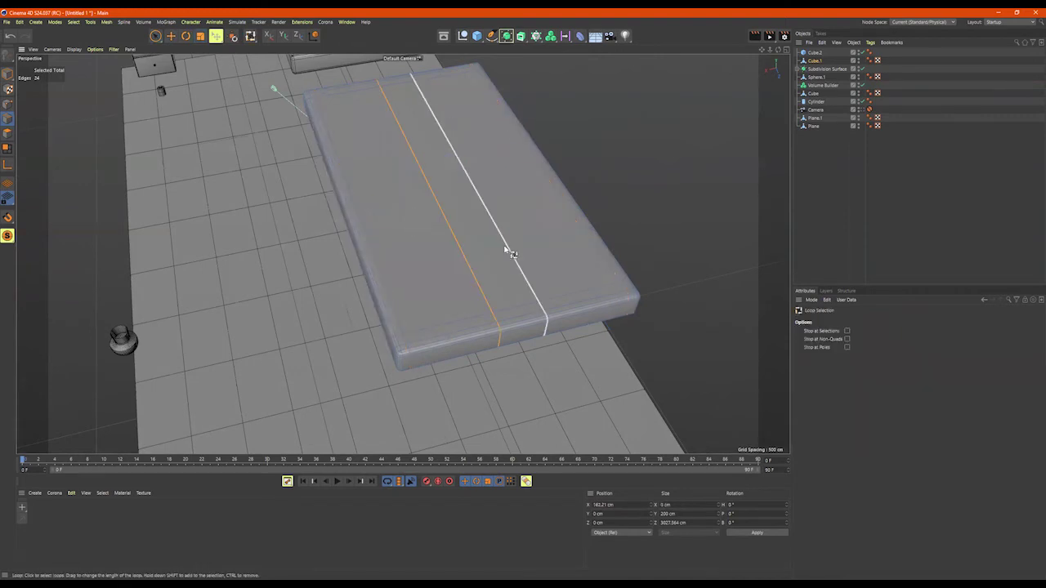
{"action": "left_click", "coordinate": [489, 257], "text": "shift"}
{"action": "key", "text": "t"}
{"action": "left_click_drag", "start_coordinate": [381, 210], "coordinate": [148, 204]}
{"action": "left_click_drag", "start_coordinate": [314, 269], "coordinate": [308, 292], "text": "alt"}
{"action": "middle_click_drag", "start_coordinate": [332, 227], "coordinate": [329, 108], "text": "alt"}
{"action": "right_click_drag", "start_coordinate": [401, 279], "coordinate": [422, 284], "text": "alt"}
{"action": "left_click_drag", "start_coordinate": [421, 283], "coordinate": [376, 346], "text": "alt"}
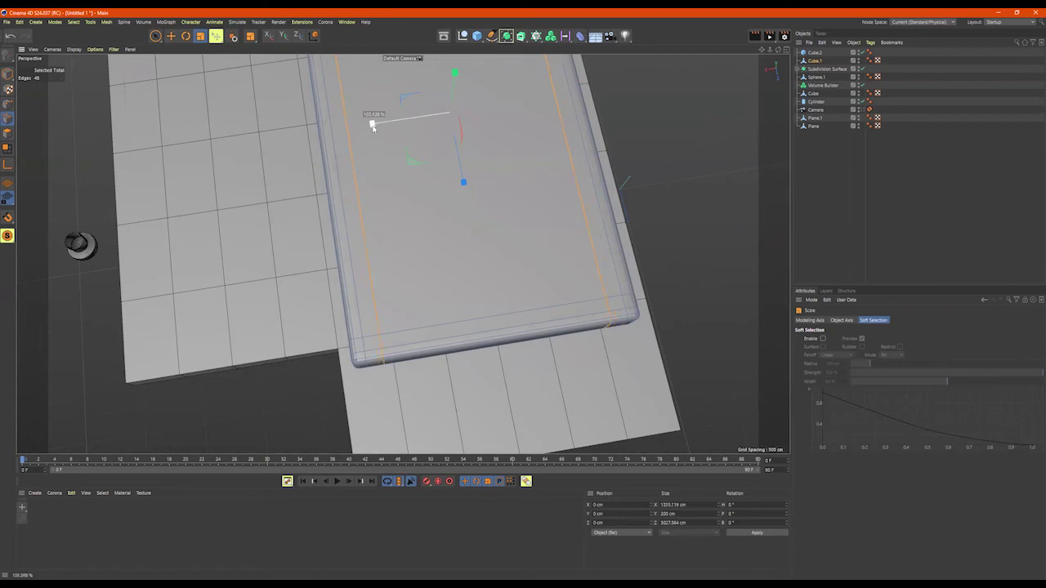
{"action": "left_click_drag", "start_coordinate": [465, 285], "coordinate": [468, 256], "text": "alt"}
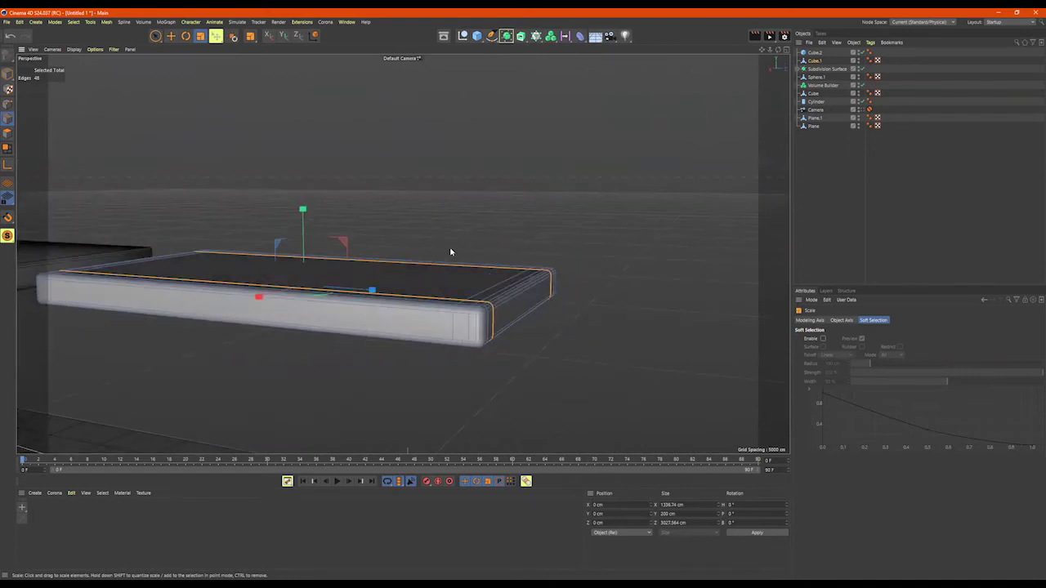
- Select both slabs as whole objects and move them together along Z, clear of the tiled floor
{"action": "key", "text": "9"}
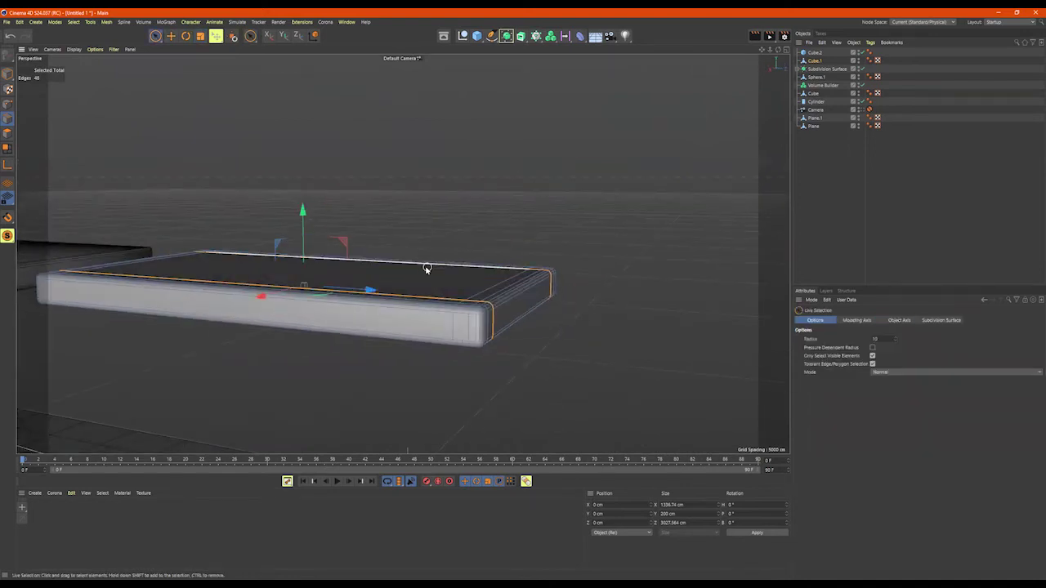
{"action": "left_click", "coordinate": [817, 54]}
{"action": "left_click", "coordinate": [816, 62], "text": "ctrl"}
{"action": "scroll", "coordinate": [493, 202], "scroll_direction": "down", "scroll_amount": 5}
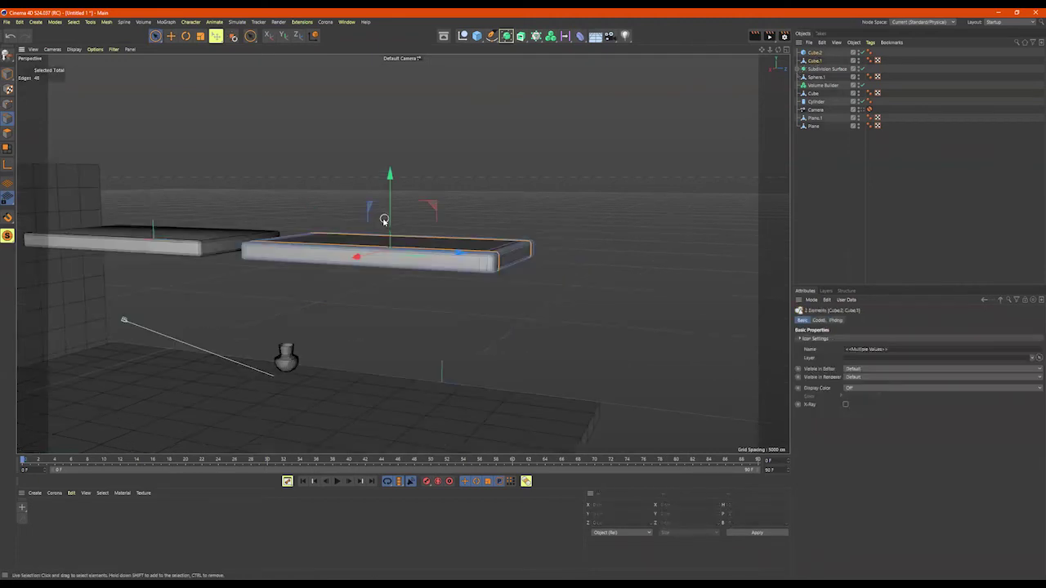
{"action": "scroll", "coordinate": [387, 222], "scroll_direction": "down", "scroll_amount": 3}
{"action": "middle_click_drag", "start_coordinate": [397, 240], "coordinate": [439, 285], "text": "alt"}
{"action": "left_click_drag", "start_coordinate": [439, 285], "coordinate": [387, 153], "text": "alt"}
{"action": "middle_click_drag", "start_coordinate": [490, 250], "coordinate": [400, 172], "text": "alt"}
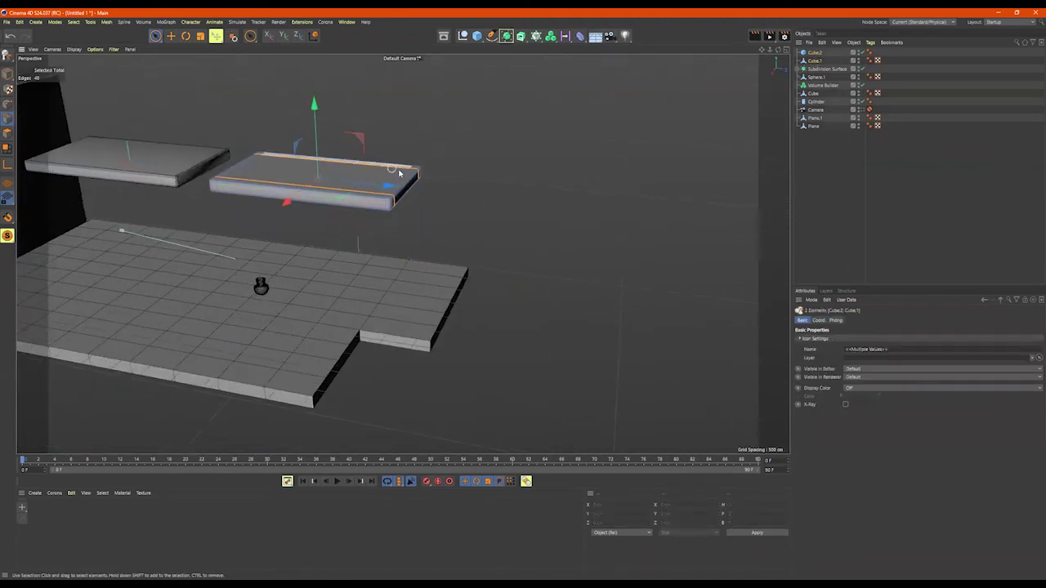
{"action": "left_click", "coordinate": [9, 74]}
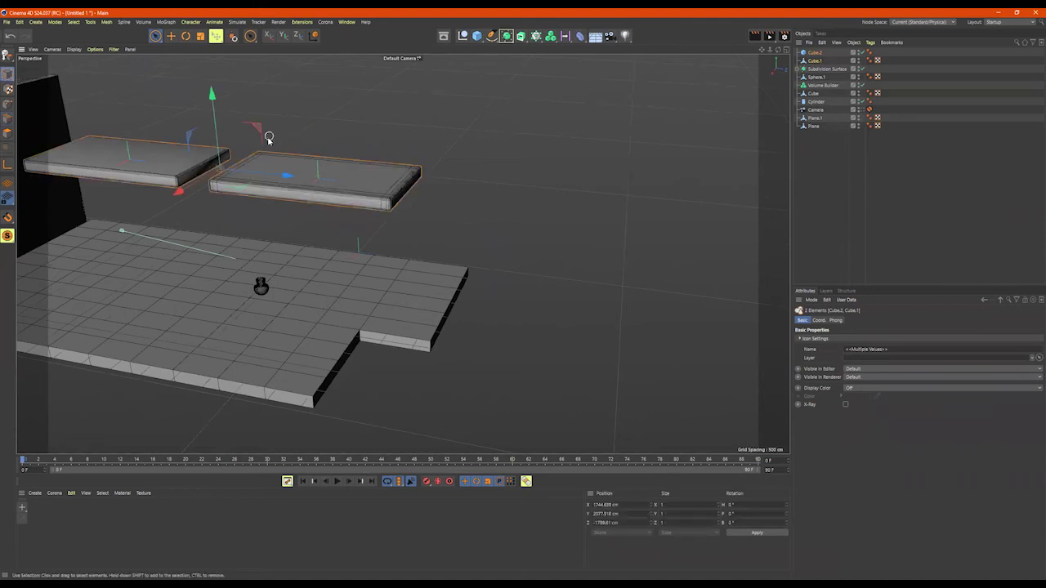
{"action": "left_click_drag", "start_coordinate": [296, 181], "coordinate": [719, 325]}
{"action": "middle_click_drag", "start_coordinate": [585, 270], "coordinate": [373, 291], "text": "alt"}
{"action": "left_click_drag", "start_coordinate": [505, 243], "coordinate": [647, 281]}
{"action": "middle_click_drag", "start_coordinate": [613, 268], "coordinate": [443, 255], "text": "alt"}
{"action": "left_click_drag", "start_coordinate": [458, 254], "coordinate": [482, 221], "text": "alt"}
{"action": "left_click", "coordinate": [483, 221]}
{"action": "left_click_drag", "start_coordinate": [483, 261], "coordinate": [481, 277], "text": "alt"}
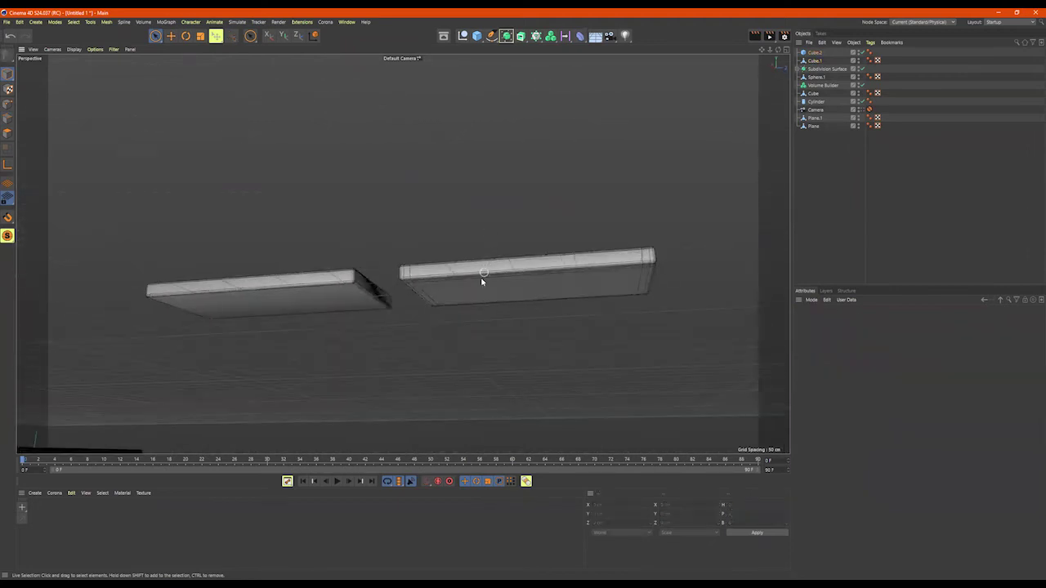
{"action": "left_click_drag", "start_coordinate": [468, 324], "coordinate": [472, 342], "text": "alt"}
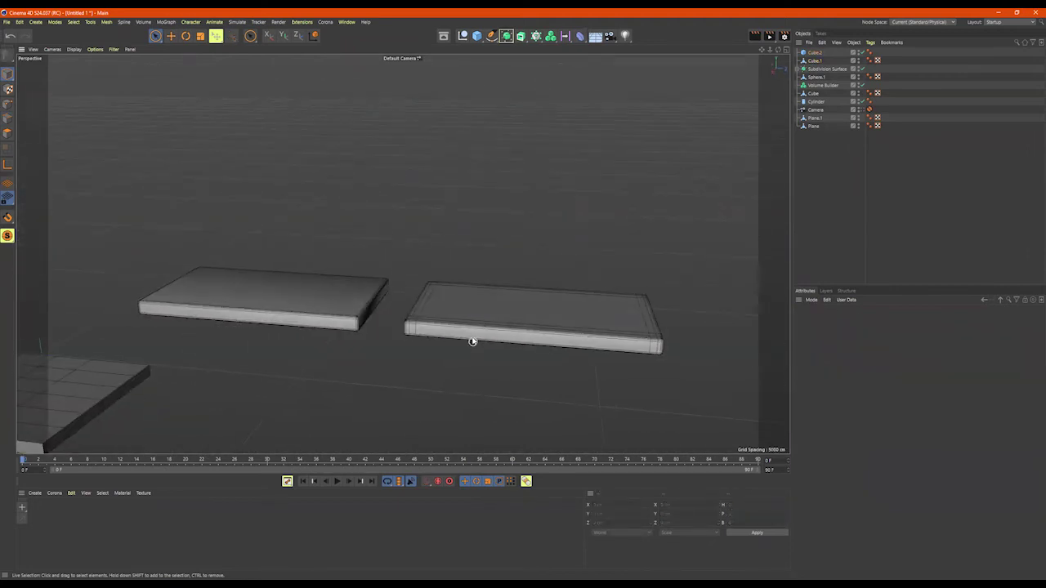
- Select both slabs again and raise them together along Y
{"action": "left_click", "coordinate": [343, 303]}
{"action": "left_click", "coordinate": [490, 305], "text": "shift"}
{"action": "left_click_drag", "start_coordinate": [397, 233], "coordinate": [397, 50]}
{"action": "left_click_drag", "start_coordinate": [415, 313], "coordinate": [477, 225], "text": "alt"}
- Select the four small corner polygons on the underside of the editable slab
{"action": "left_click", "coordinate": [556, 298]}
{"action": "left_click", "coordinate": [515, 217]}
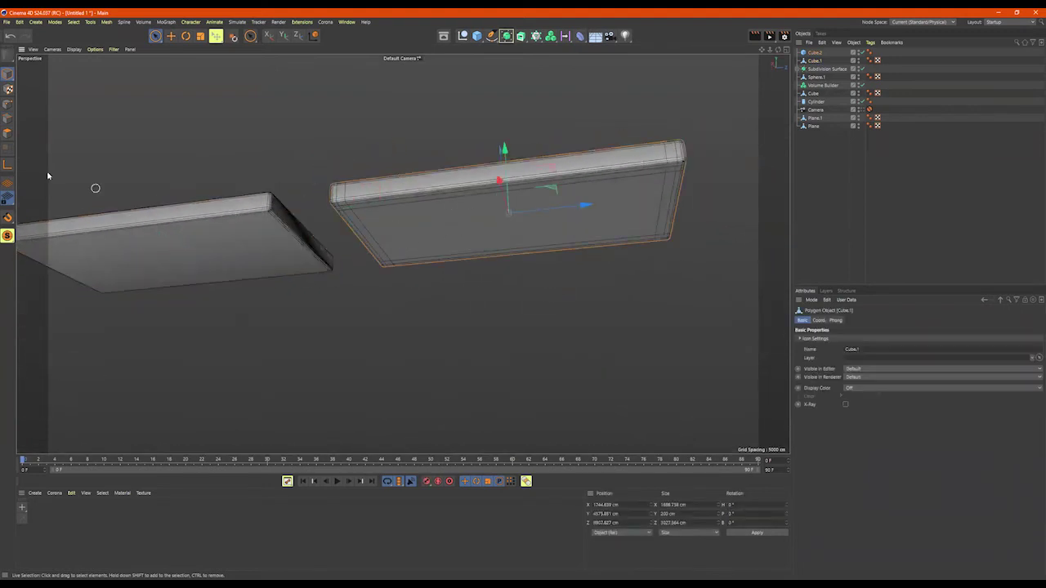
{"action": "left_click", "coordinate": [7, 134]}
{"action": "scroll", "coordinate": [354, 200], "scroll_direction": "up", "scroll_amount": 5}
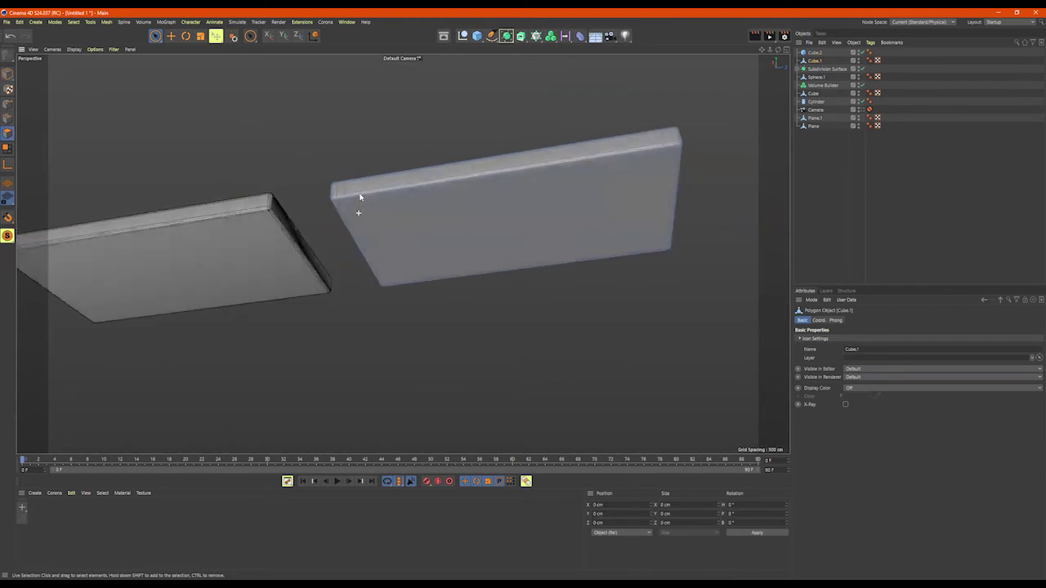
{"action": "left_click", "coordinate": [342, 209]}
{"action": "scroll", "coordinate": [467, 278], "scroll_direction": "down", "scroll_amount": 2}
{"action": "middle_click_drag", "start_coordinate": [491, 274], "coordinate": [264, 271], "text": "alt"}
{"action": "scroll", "coordinate": [460, 189], "scroll_direction": "up", "scroll_amount": 5}
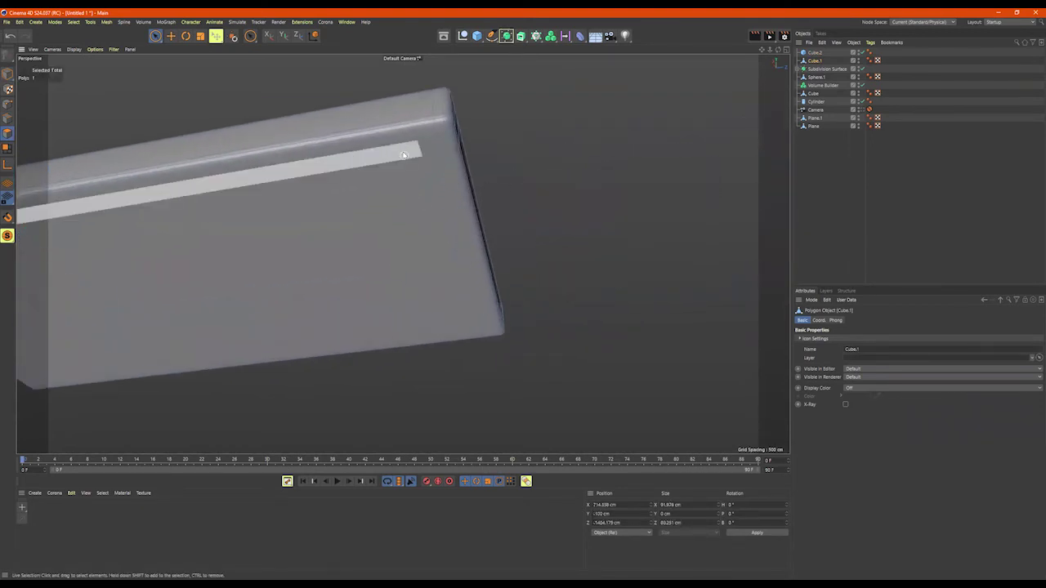
{"action": "left_click", "coordinate": [430, 148], "text": "shift"}
{"action": "left_click_drag", "start_coordinate": [509, 335], "coordinate": [515, 309], "text": "alt"}
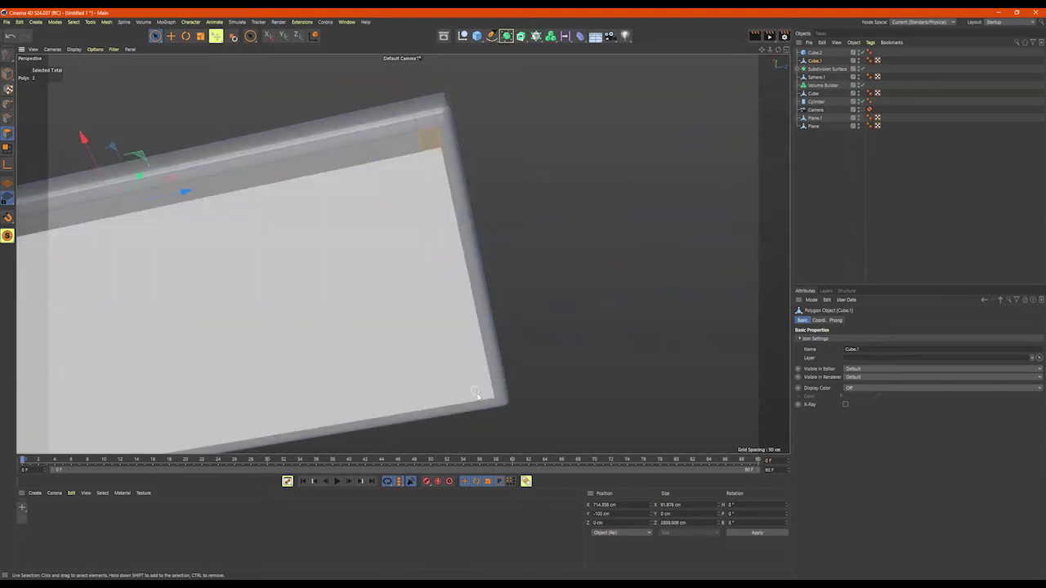
{"action": "left_click", "coordinate": [485, 394], "text": "shift"}
{"action": "left_click_drag", "start_coordinate": [395, 352], "coordinate": [525, 259], "text": "alt"}
{"action": "middle_click_drag", "start_coordinate": [525, 259], "coordinate": [699, 233], "text": "alt"}
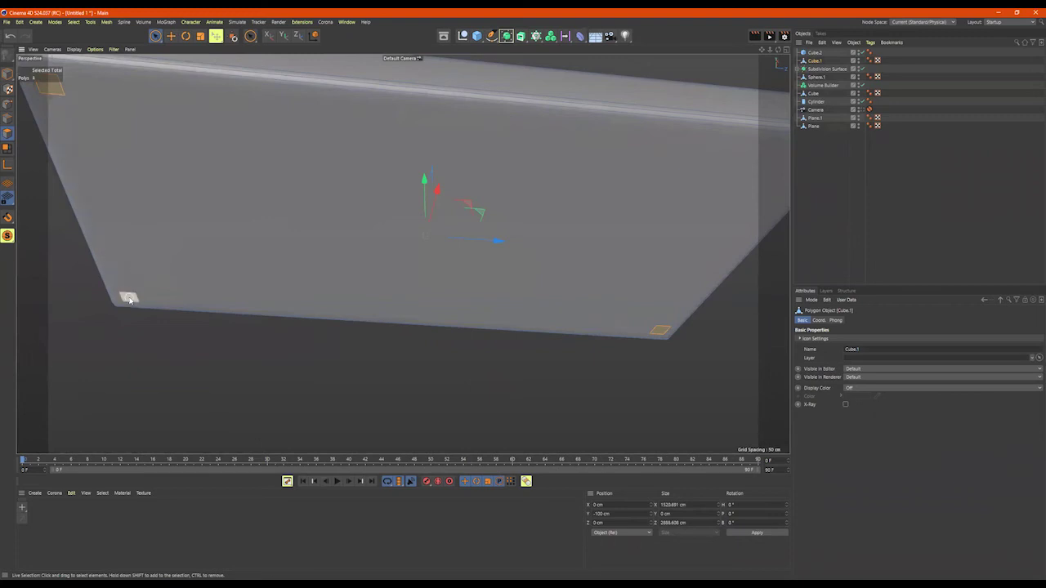
{"action": "scroll", "coordinate": [358, 338], "scroll_direction": "down", "scroll_amount": 10}
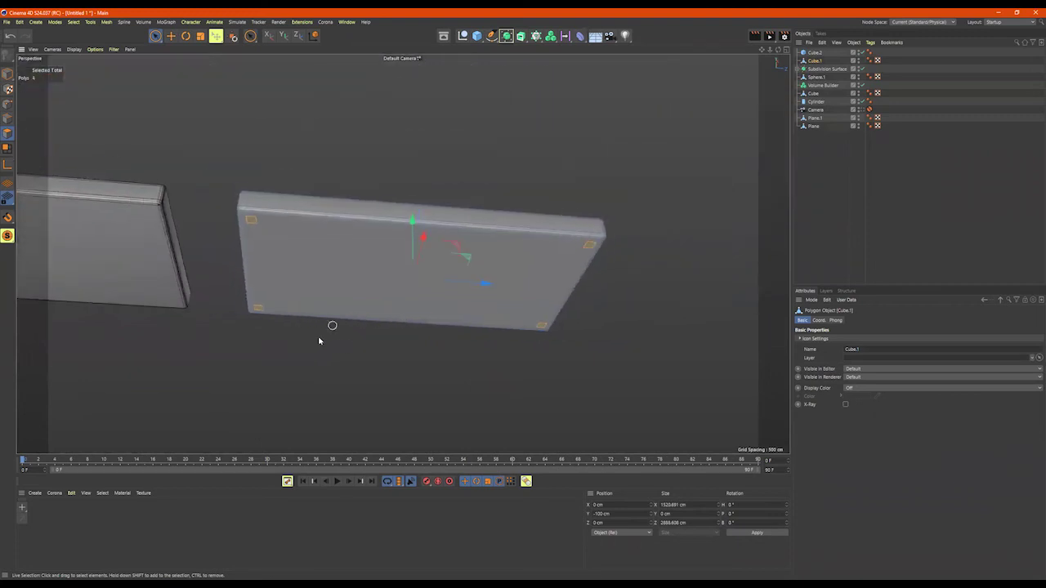
- Inspect the four selected corner polygons in wireframe display, and restore Gouraud shading
{"action": "right_click", "coordinate": [402, 336]}
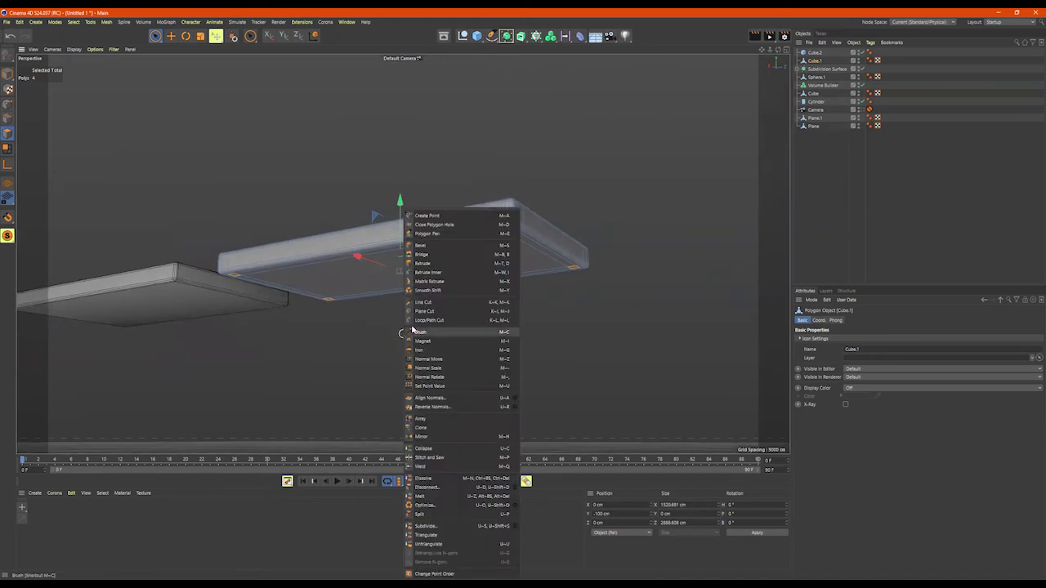
{"action": "left_click", "coordinate": [341, 323]}
{"action": "left_click_drag", "start_coordinate": [403, 335], "coordinate": [384, 354], "text": "alt"}
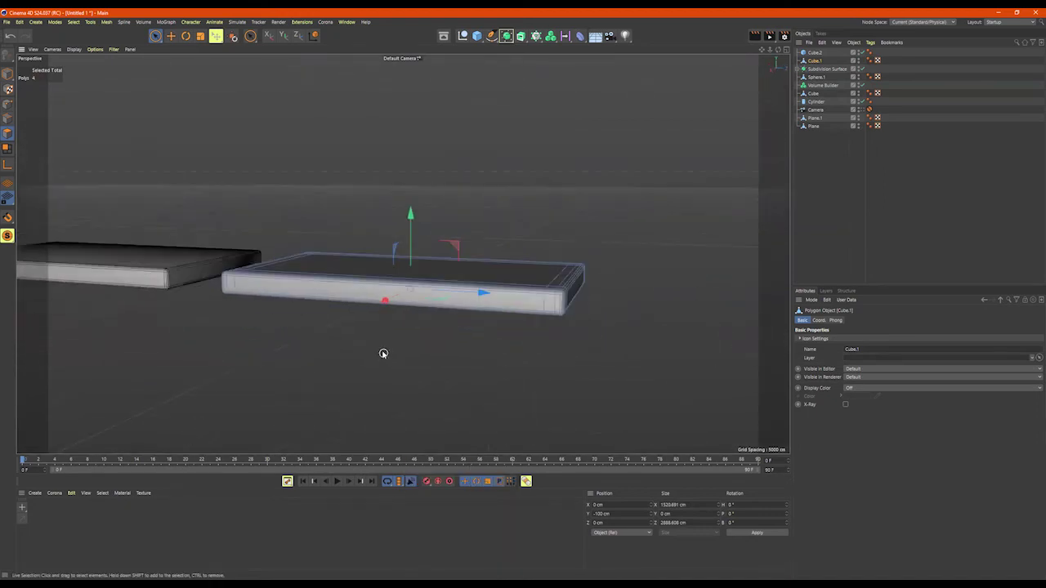
{"action": "key", "text": "n"}
{"action": "key", "text": "g"}
{"action": "mouse_move", "coordinate": [494, 359]}
{"action": "left_mouse_down", "text": "alt"}
{"action": "mouse_move", "coordinate": [468, 372]}
{"action": "mouse_move", "coordinate": [464, 365]}
{"action": "left_mouse_up", "text": "alt"}
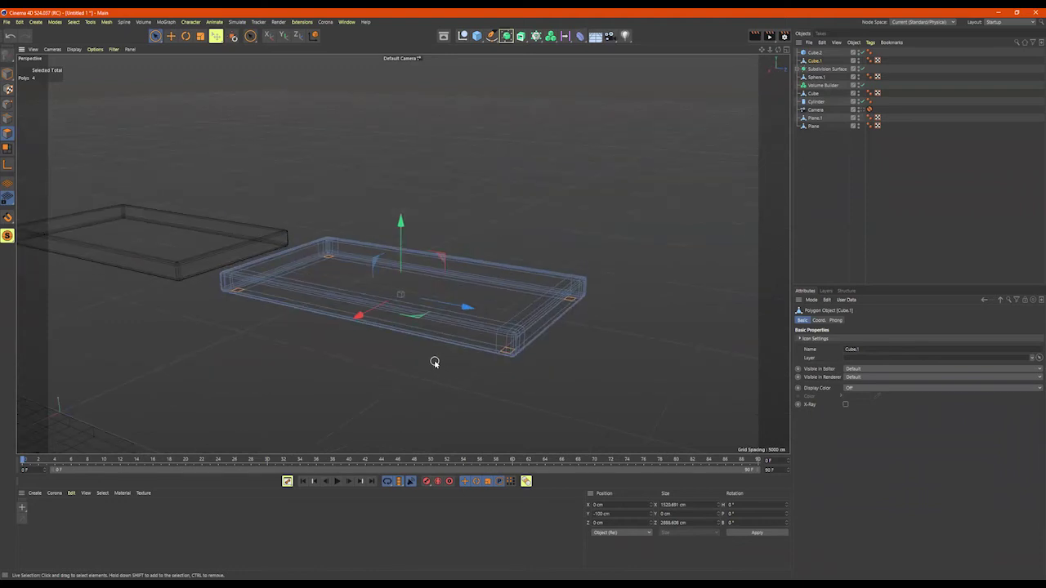
{"action": "key", "text": "n"}
{"action": "key", "text": "a"}
{"action": "mouse_move", "coordinate": [415, 375]}
{"action": "left_mouse_down", "text": "alt"}
{"action": "mouse_move", "coordinate": [420, 333]}
{"action": "mouse_move", "coordinate": [425, 345]}
{"action": "left_mouse_up", "text": "alt"}
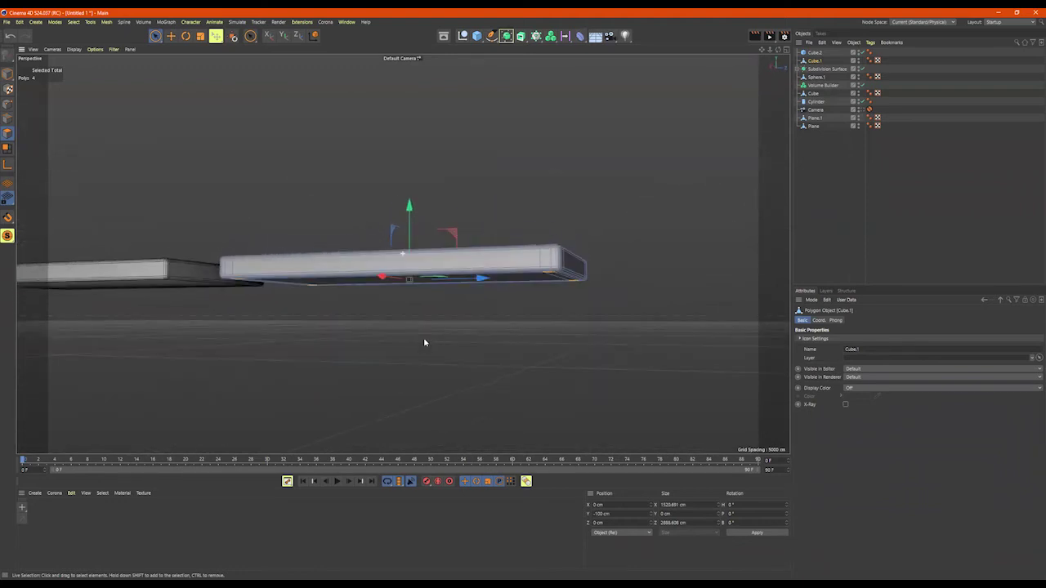
- Extrude the four corner polygons downward by 1167 cm to form the table legs
{"action": "right_click", "coordinate": [427, 334]}
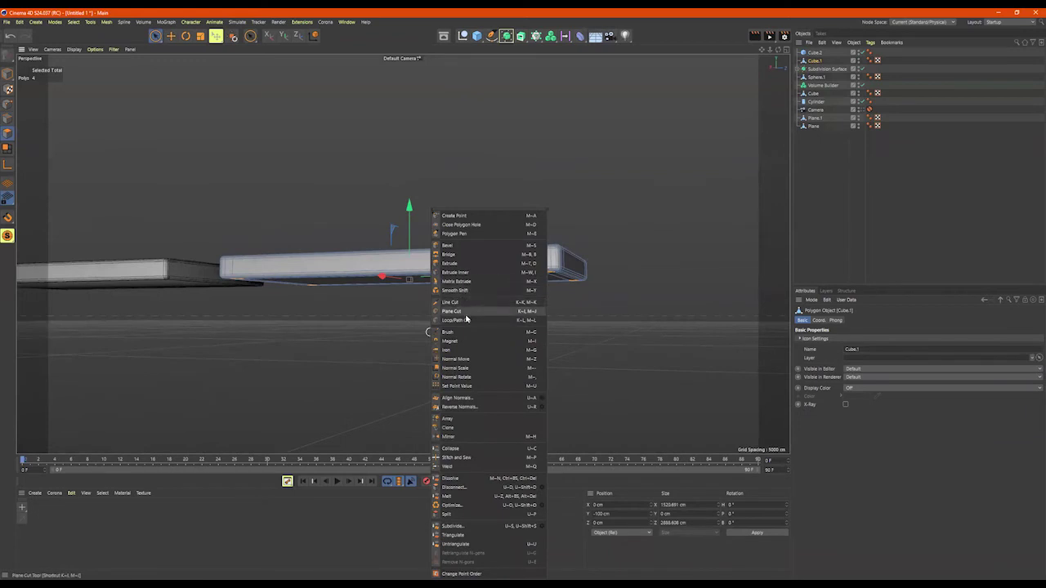
{"action": "left_click", "coordinate": [464, 264]}
{"action": "left_click_drag", "start_coordinate": [464, 185], "coordinate": [595, 185]}
- Extrude the leg ends a further 64 cm, and once more by about 5 cm, to form foot segments
{"action": "middle_click_drag", "start_coordinate": [455, 184], "coordinate": [477, 144], "text": "alt"}
{"action": "left_click_drag", "start_coordinate": [455, 226], "coordinate": [459, 260], "text": "alt"}
{"action": "middle_click_drag", "start_coordinate": [459, 259], "coordinate": [472, 244], "text": "alt"}
{"action": "right_click_drag", "start_coordinate": [472, 244], "coordinate": [487, 216], "text": "alt"}
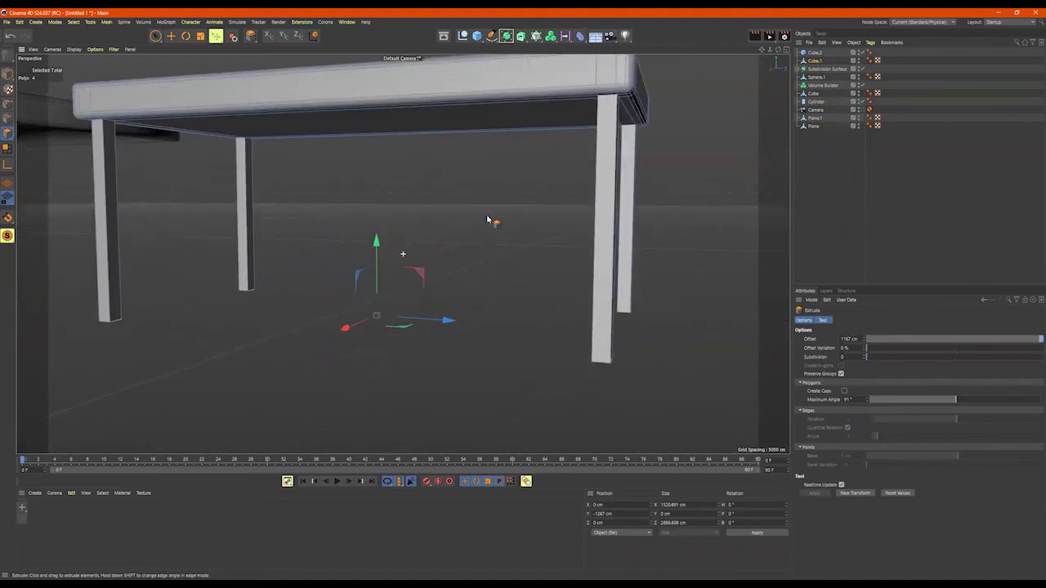
{"action": "middle_click_drag", "start_coordinate": [487, 216], "coordinate": [444, 211], "text": "alt"}
{"action": "left_click_drag", "start_coordinate": [444, 216], "coordinate": [476, 216]}
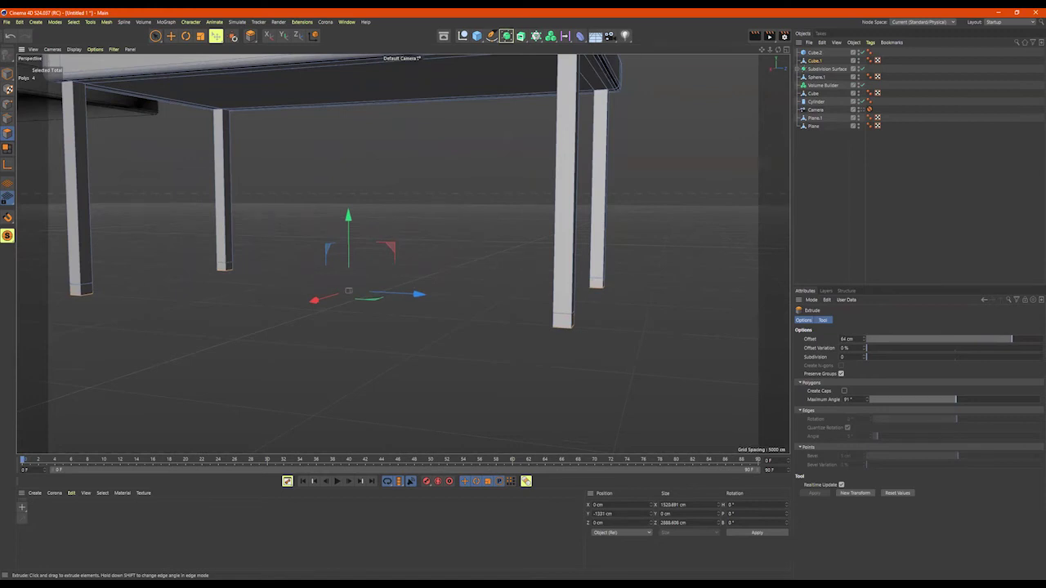
{"action": "left_click_drag", "start_coordinate": [482, 216], "coordinate": [426, 208]}
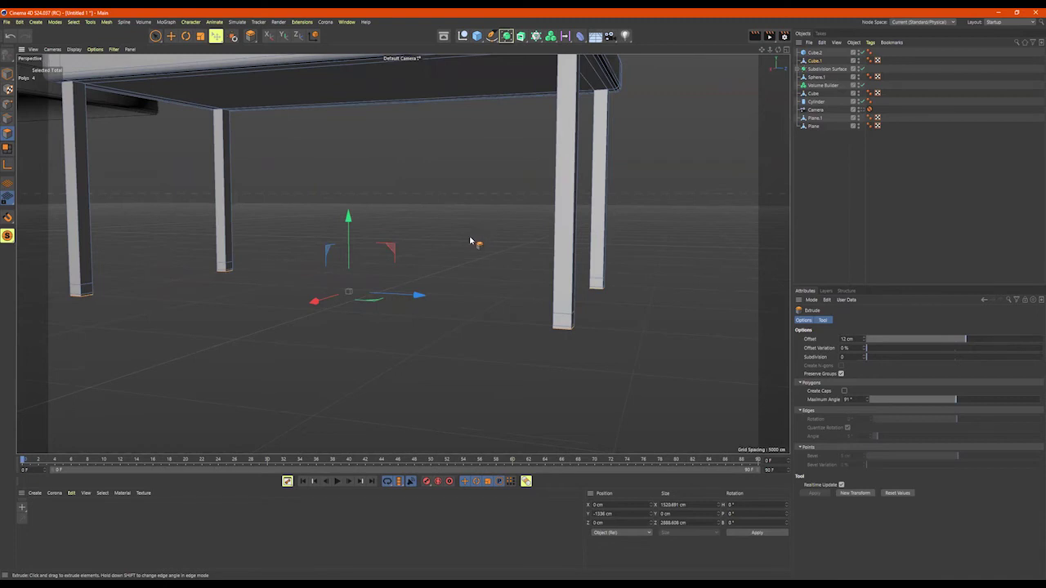
- Select the lowest segments of all four legs with Rectangle Selection and extrude them outward by 9.8 cm as feet
{"action": "key", "text": "9"}
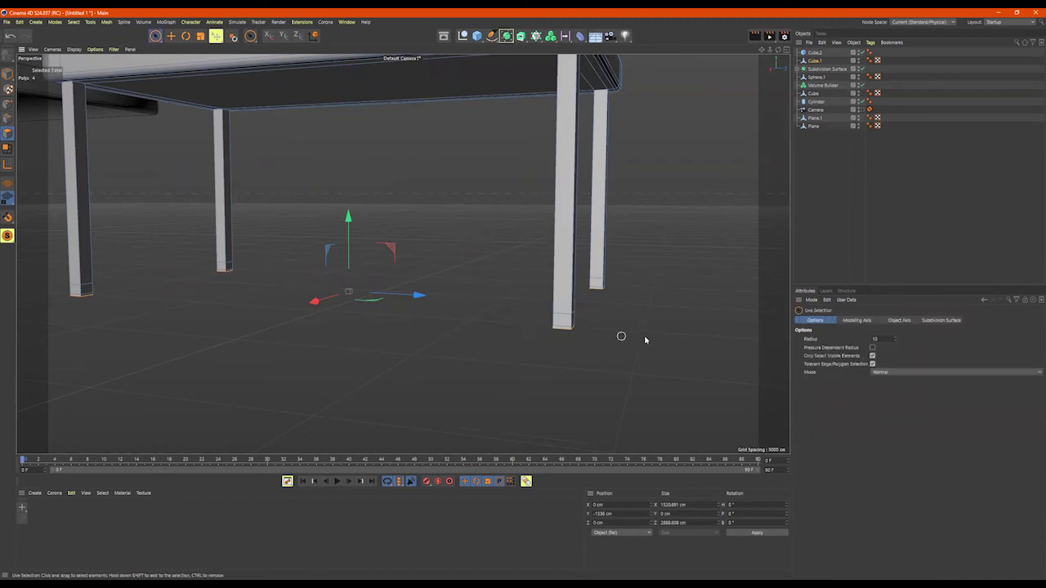
{"action": "scroll", "coordinate": [354, 210], "scroll_direction": "down", "scroll_amount": 2}
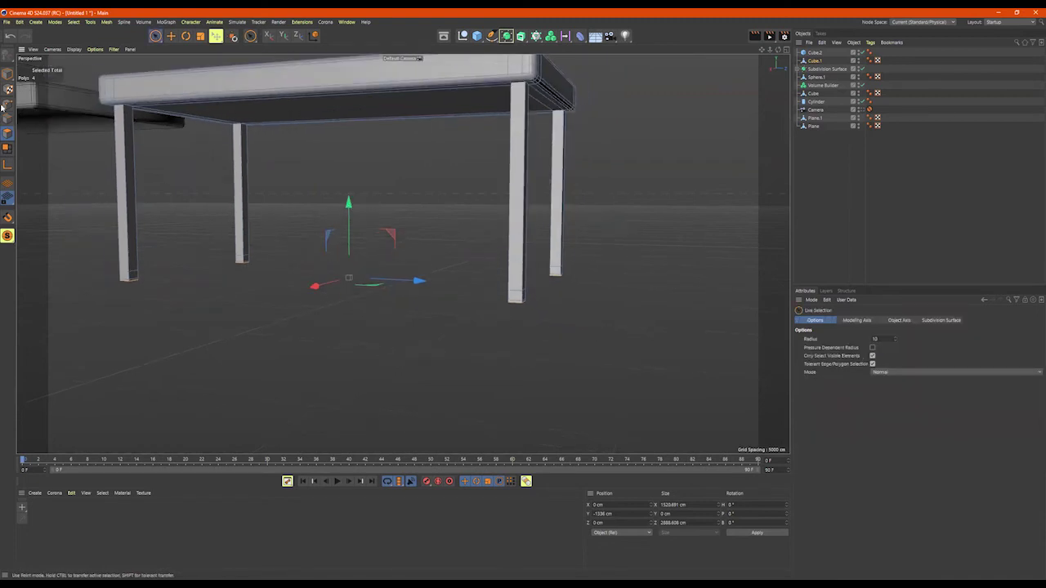
{"action": "scroll", "coordinate": [211, 205], "scroll_direction": "down", "scroll_amount": 2}
{"action": "left_click", "coordinate": [155, 35]}
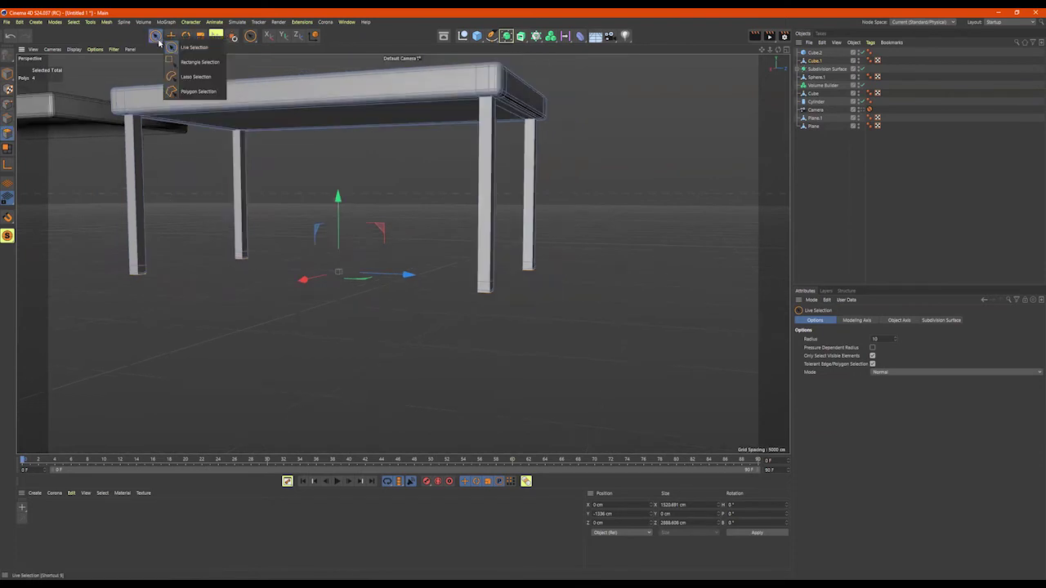
{"action": "left_click", "coordinate": [180, 65]}
{"action": "scroll", "coordinate": [491, 204], "scroll_direction": "up", "scroll_amount": 1}
{"action": "left_click_drag", "start_coordinate": [606, 229], "coordinate": [122, 353]}
{"action": "scroll", "coordinate": [430, 308], "scroll_direction": "up", "scroll_amount": 5}
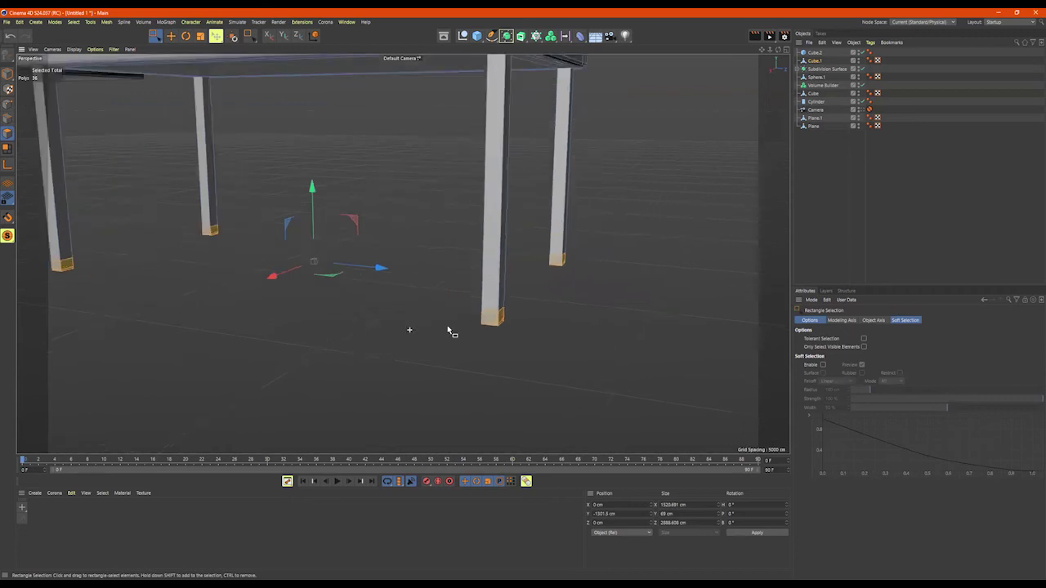
{"action": "right_click", "coordinate": [472, 307]}
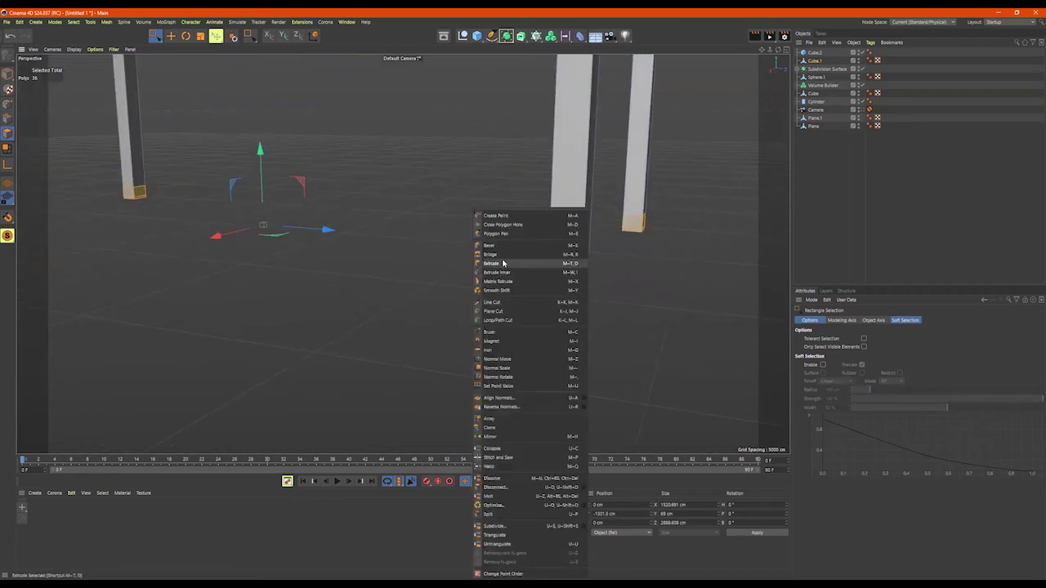
{"action": "left_click", "coordinate": [503, 264]}
{"action": "left_click_drag", "start_coordinate": [505, 265], "coordinate": [516, 266]}
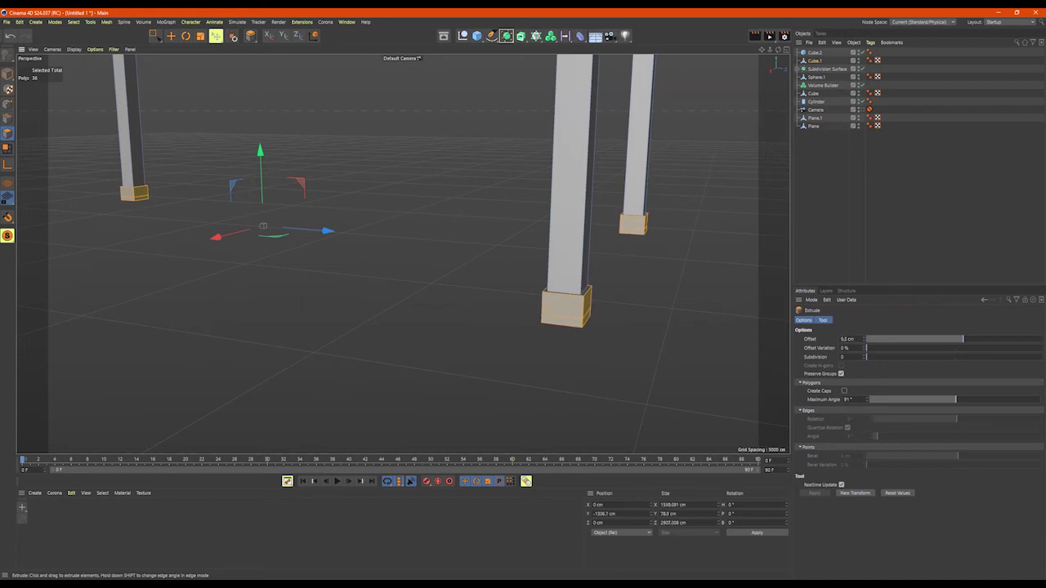
- Move the four thickened feet slightly down along Y to about -1310 cm
{"action": "right_click_drag", "start_coordinate": [556, 260], "coordinate": [619, 259], "text": "alt"}
{"action": "left_click_drag", "start_coordinate": [530, 249], "coordinate": [343, 246], "text": "alt"}
{"action": "middle_click_drag", "start_coordinate": [439, 206], "coordinate": [437, 197], "text": "alt"}
{"action": "left_click_drag", "start_coordinate": [398, 126], "coordinate": [398, 128]}
{"action": "left_click_drag", "start_coordinate": [398, 128], "coordinate": [428, 146]}
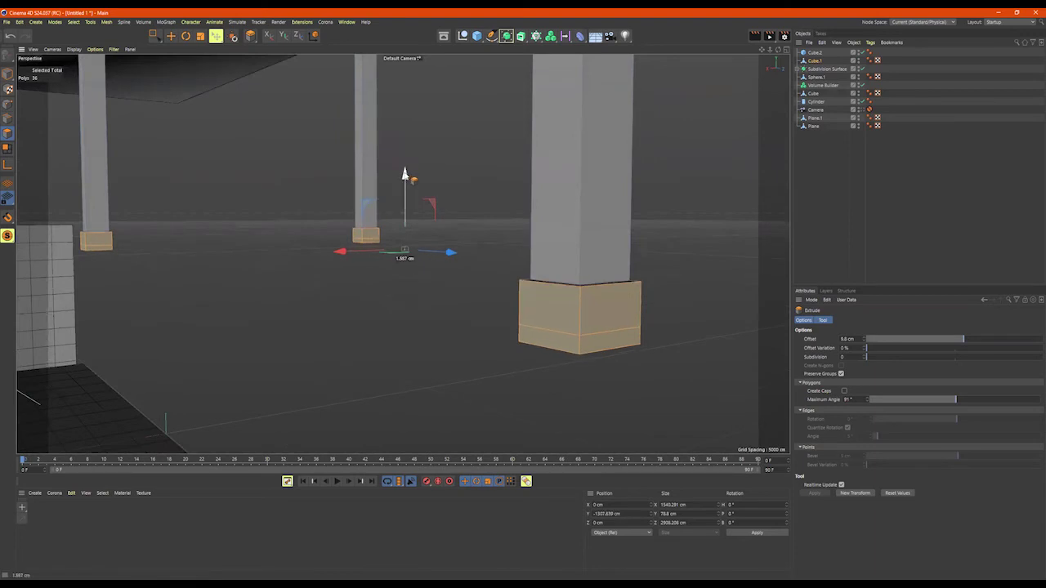
{"action": "left_click_drag", "start_coordinate": [404, 174], "coordinate": [405, 174]}
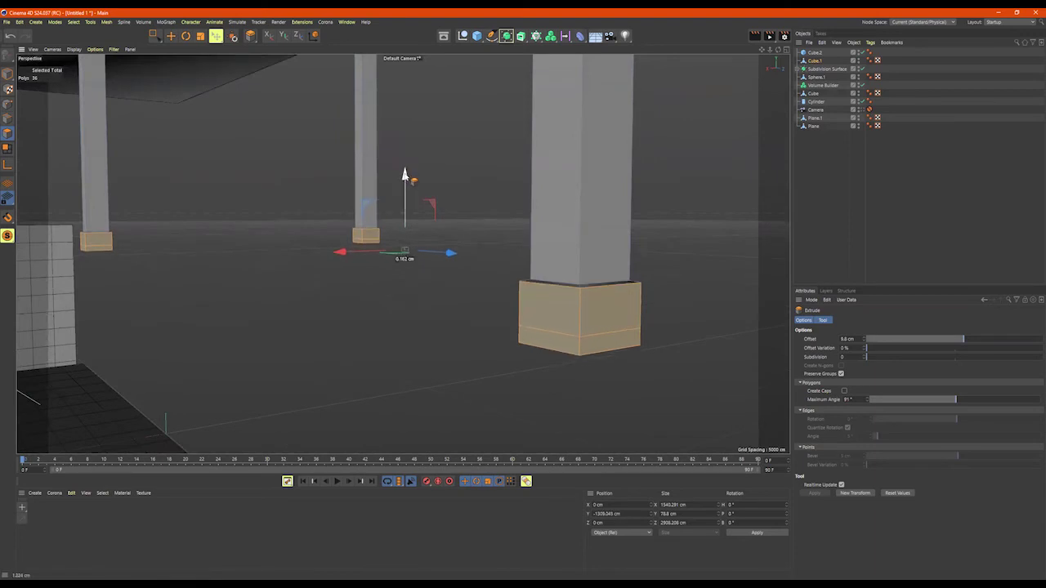
{"action": "left_click_drag", "start_coordinate": [462, 208], "coordinate": [451, 236], "text": "alt"}
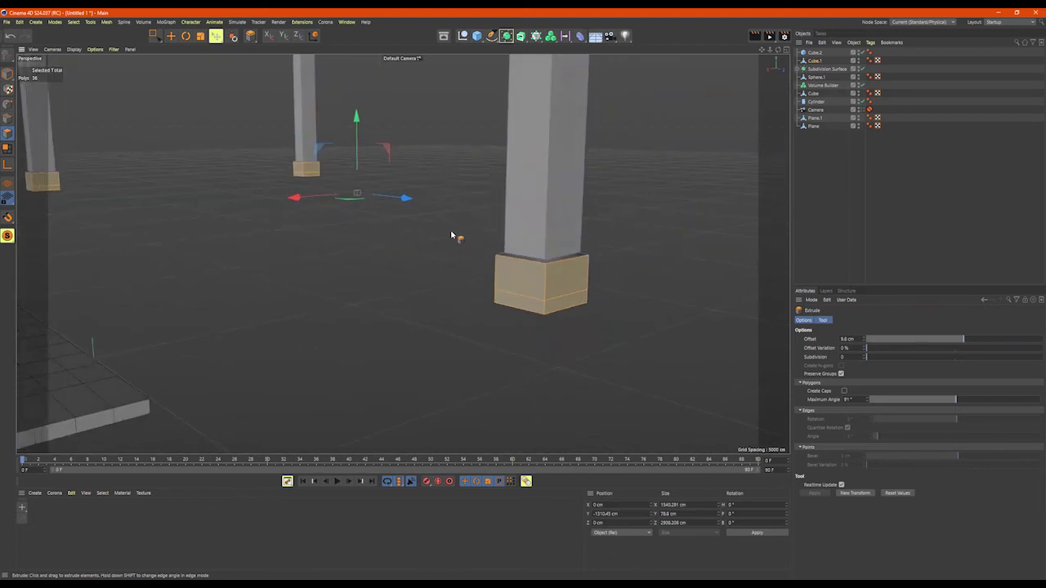
- Select the lowest band of all four feet with Rectangle Selection and extrude it outward by about 4 cm
{"action": "key", "text": "9"}
{"action": "left_click", "coordinate": [435, 247]}
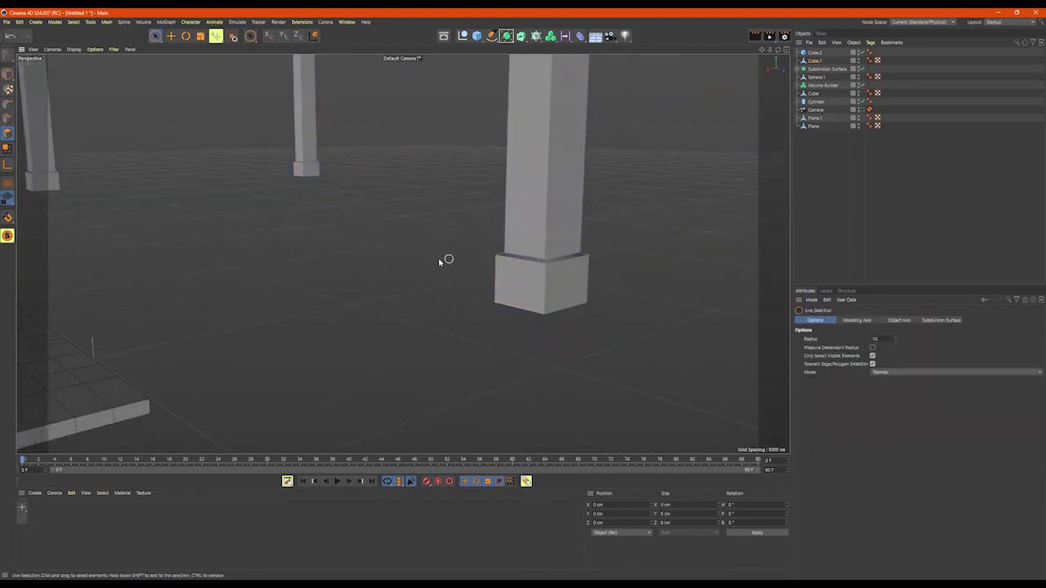
{"action": "right_click_drag", "start_coordinate": [438, 262], "coordinate": [382, 267], "text": "alt"}
{"action": "left_click_drag", "start_coordinate": [381, 267], "coordinate": [407, 285], "text": "alt"}
{"action": "right_click_drag", "start_coordinate": [406, 285], "coordinate": [401, 253], "text": "alt"}
{"action": "left_click_drag", "start_coordinate": [402, 253], "coordinate": [641, 218], "text": "alt"}
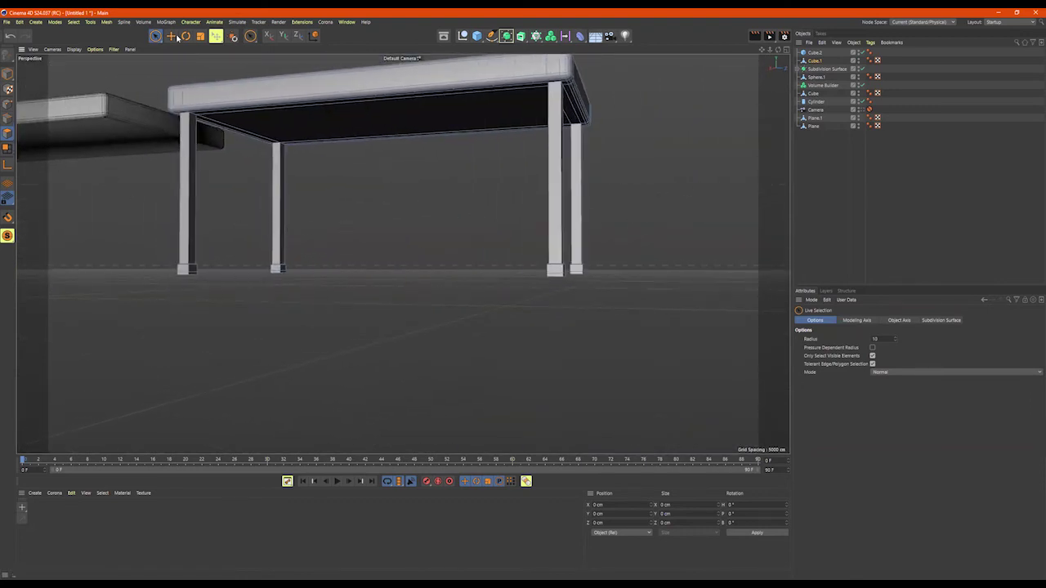
{"action": "left_click_drag", "start_coordinate": [155, 34], "coordinate": [174, 64]}
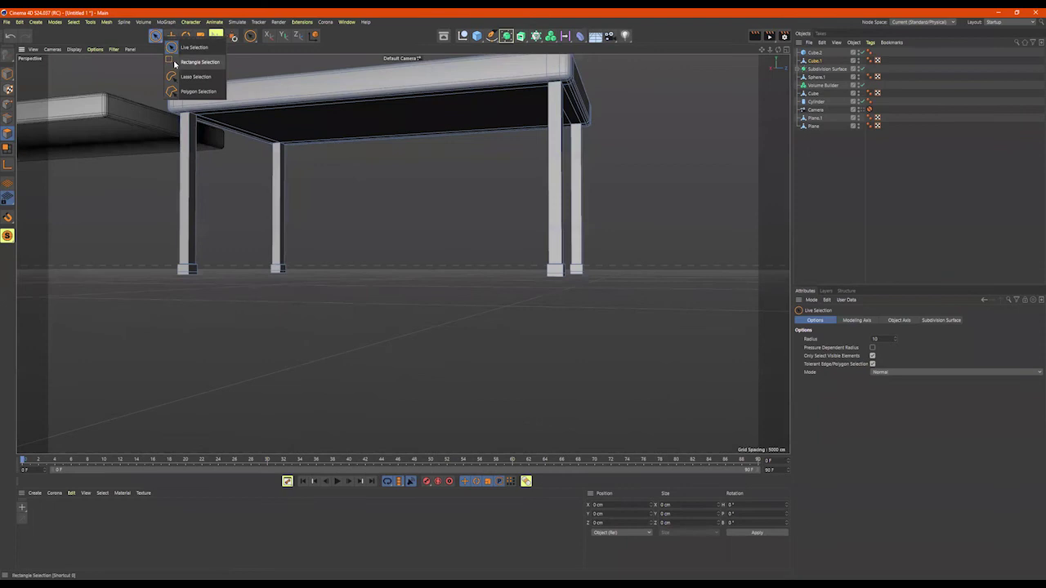
{"action": "left_click", "coordinate": [174, 64]}
{"action": "left_click_drag", "start_coordinate": [609, 266], "coordinate": [376, 276]}
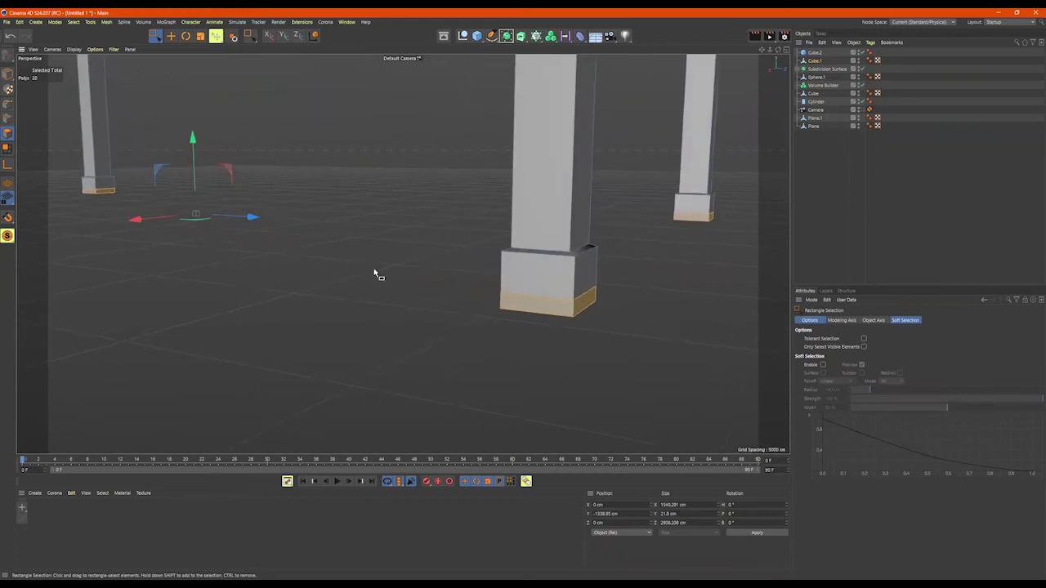
{"action": "right_click", "coordinate": [376, 276]}
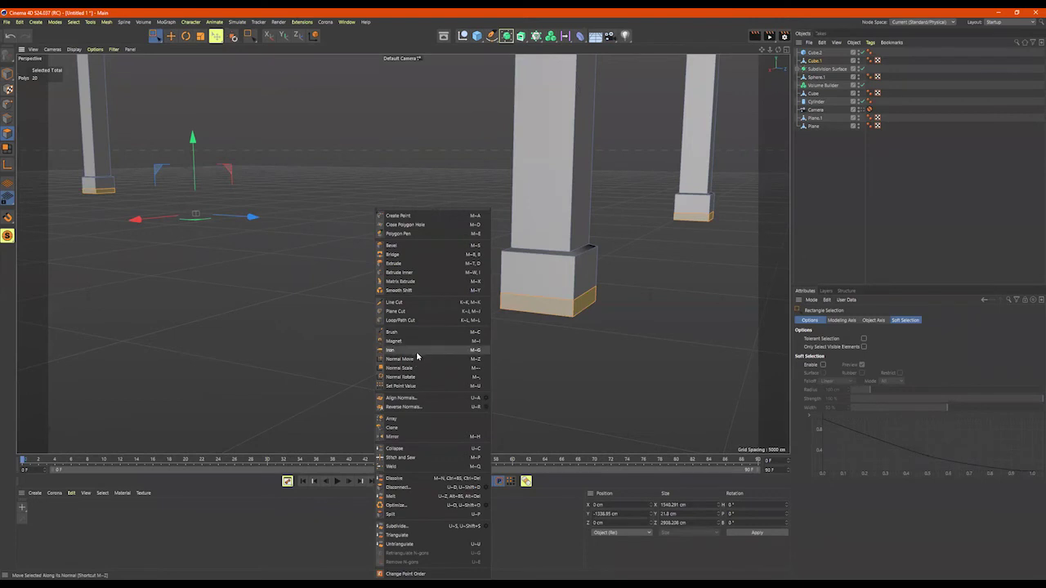
{"action": "left_click", "coordinate": [409, 263]}
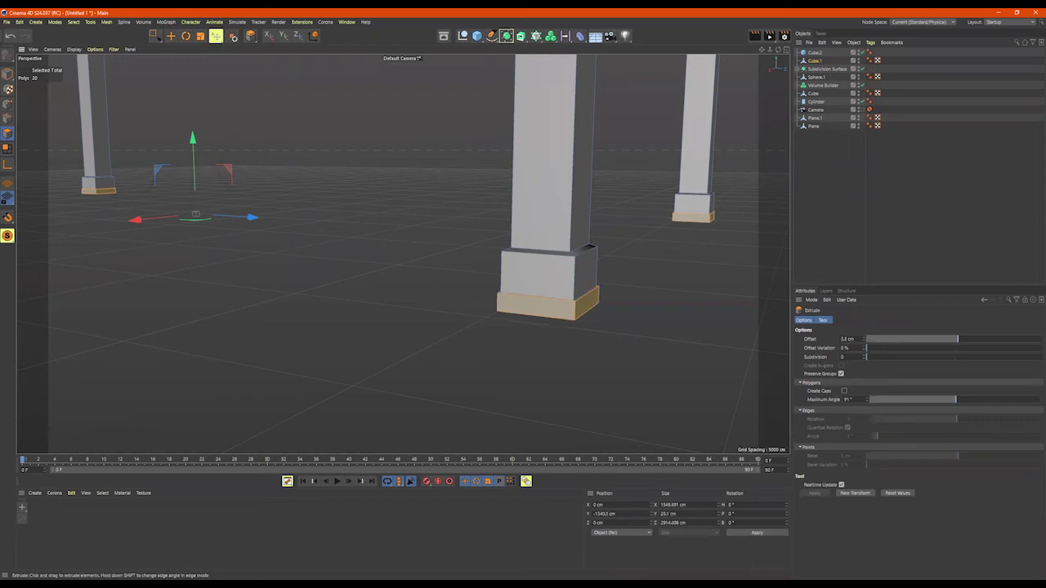
{"action": "key", "text": "9"}
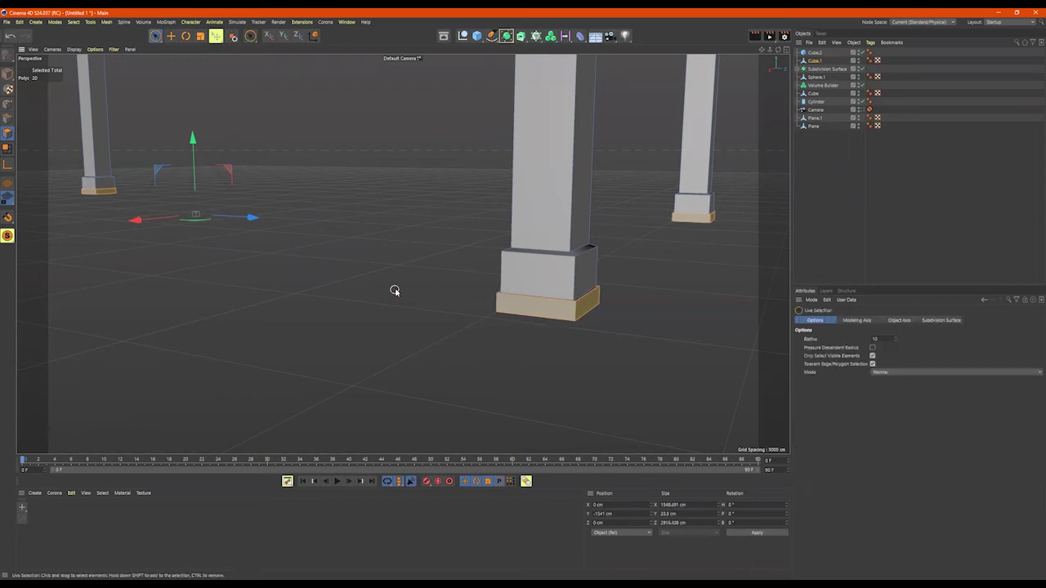
- Duplicate the whole table along Z in Model mode so the copy stands beside the original
{"action": "scroll", "coordinate": [393, 271], "scroll_direction": "down", "scroll_amount": 8}
{"action": "left_click_drag", "start_coordinate": [489, 338], "coordinate": [442, 262], "text": "alt"}
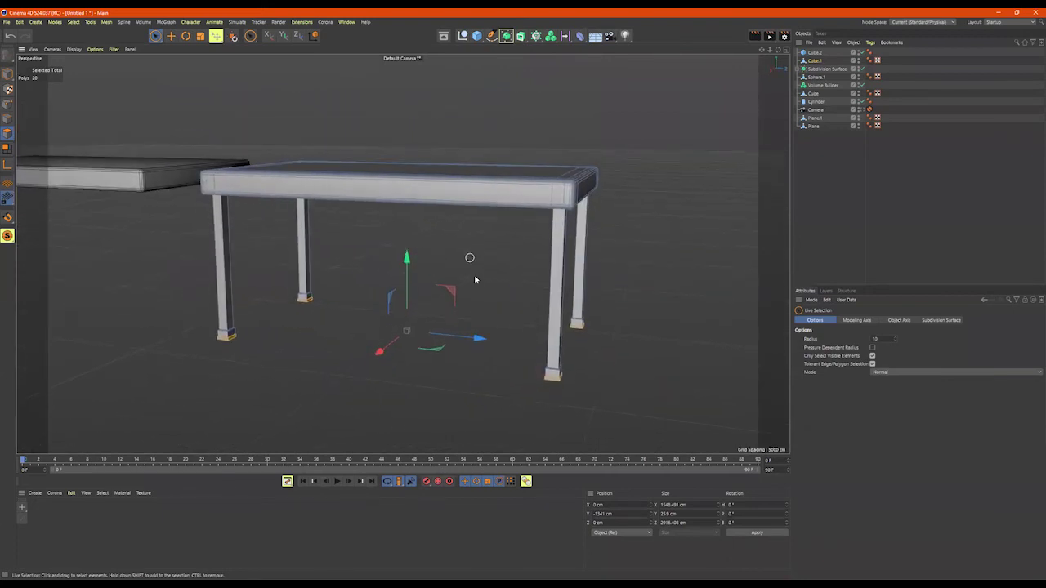
{"action": "left_click", "coordinate": [7, 74]}
{"action": "left_click_drag", "start_coordinate": [425, 246], "coordinate": [828, 224], "text": "alt"}
{"action": "middle_click_drag", "start_coordinate": [579, 216], "coordinate": [452, 193], "text": "alt"}
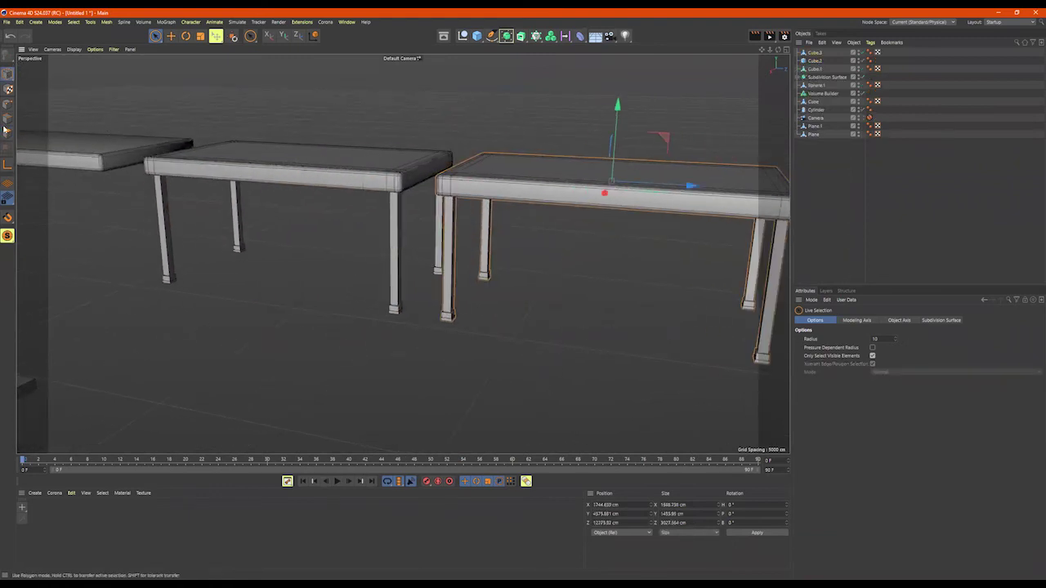
- Select all edges of the table copy with Rectangle Selection and bevel them with 2 subdivisions
{"action": "left_click", "coordinate": [5, 123]}
{"action": "left_click_drag", "start_coordinate": [156, 37], "coordinate": [190, 64]}
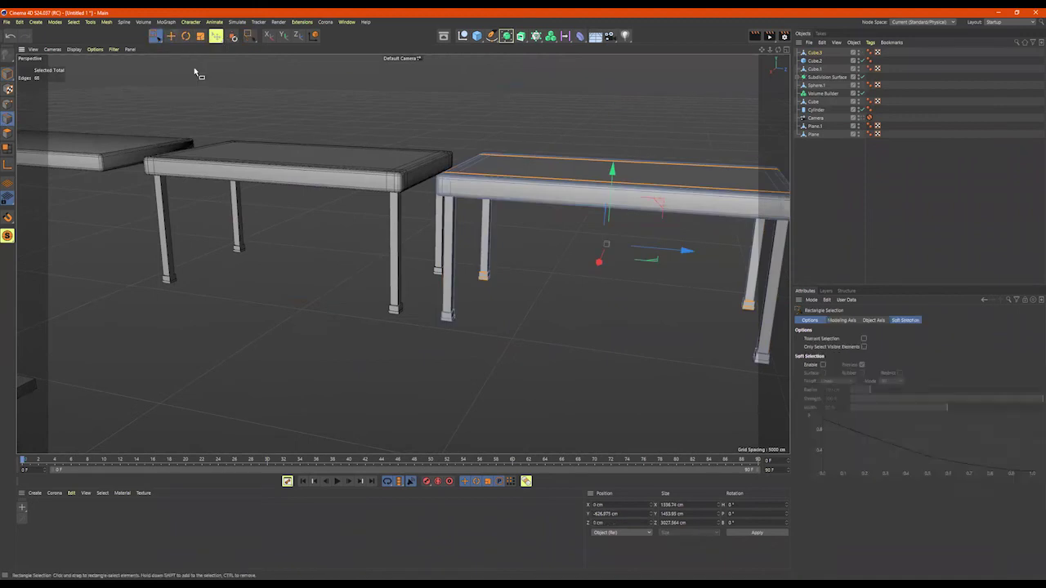
{"action": "scroll", "coordinate": [341, 133], "scroll_direction": "down", "scroll_amount": 3}
{"action": "left_click_drag", "start_coordinate": [339, 134], "coordinate": [346, 131], "text": "alt"}
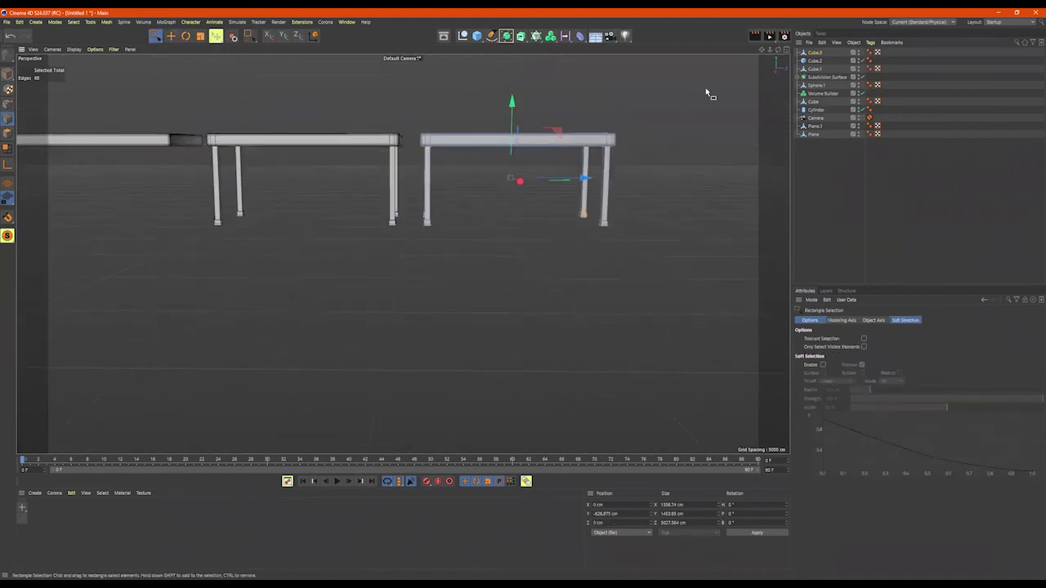
{"action": "left_click_drag", "start_coordinate": [701, 90], "coordinate": [423, 285]}
{"action": "key", "text": "s"}
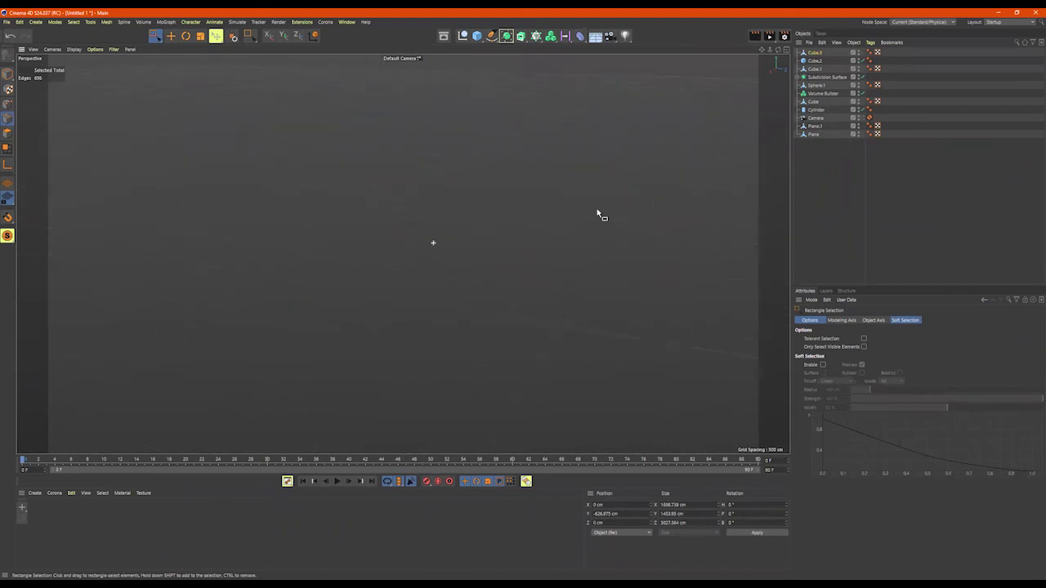
{"action": "scroll", "coordinate": [523, 218], "scroll_direction": "down", "scroll_amount": 5}
{"action": "left_click_drag", "start_coordinate": [520, 217], "coordinate": [482, 243], "text": "alt"}
{"action": "left_click_drag", "start_coordinate": [470, 278], "coordinate": [492, 280], "text": "alt"}
{"action": "right_click", "coordinate": [493, 281]}
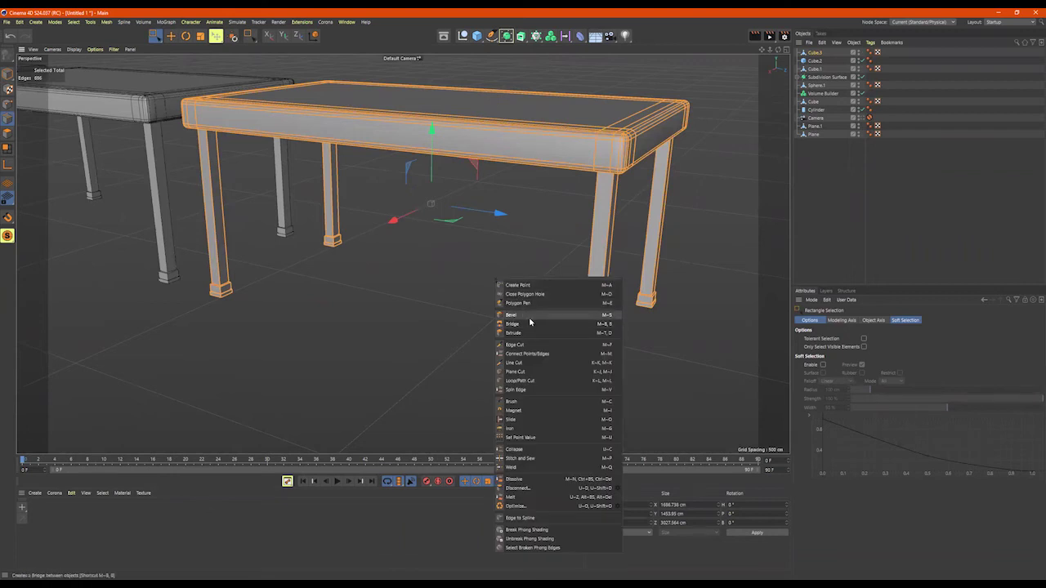
{"action": "left_click", "coordinate": [513, 315]}
{"action": "left_click_drag", "start_coordinate": [513, 314], "coordinate": [563, 309]}
- Set the offset of the bevel on the table copy's edges to 6 cm
{"action": "right_click_drag", "start_coordinate": [563, 309], "coordinate": [634, 295], "text": "alt"}
{"action": "middle_click_drag", "start_coordinate": [633, 295], "coordinate": [575, 159], "text": "alt"}
{"action": "right_click_drag", "start_coordinate": [611, 290], "coordinate": [643, 257], "text": "alt"}
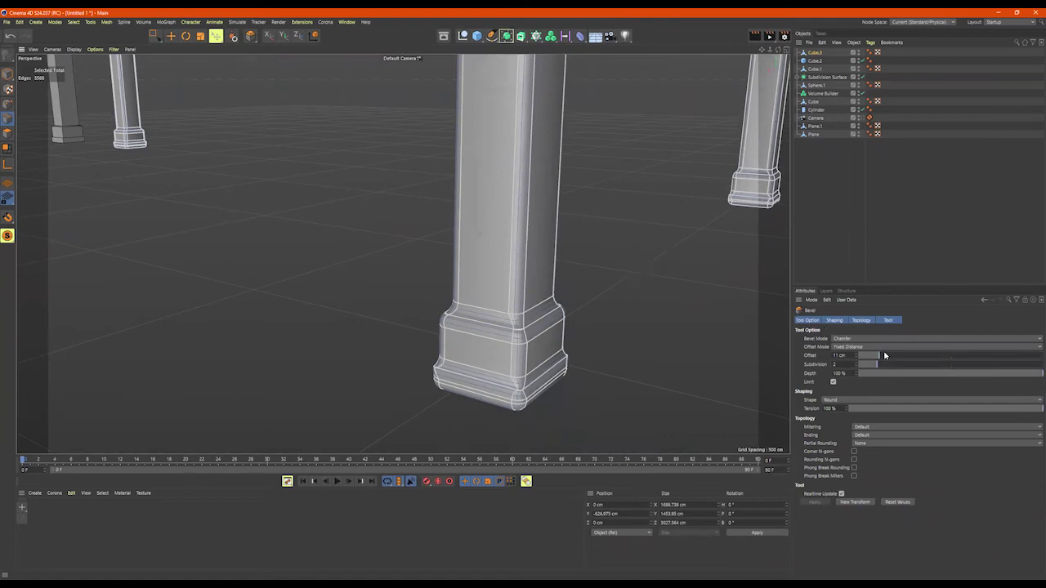
{"action": "left_click_drag", "start_coordinate": [872, 356], "coordinate": [870, 358]}
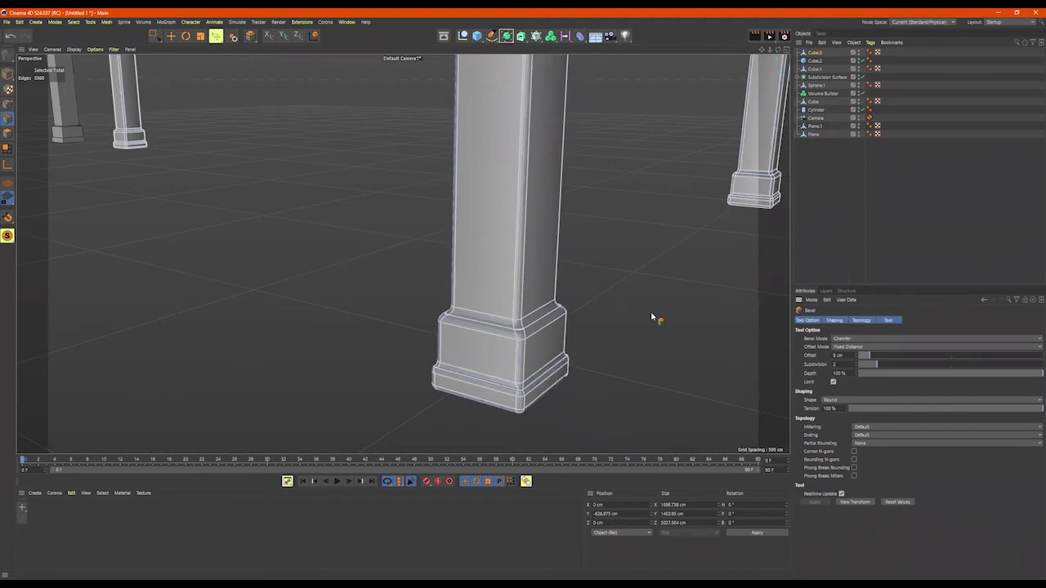
{"action": "key", "text": "space"}
{"action": "right_click_drag", "start_coordinate": [622, 297], "coordinate": [351, 289], "text": "alt"}
{"action": "right_click_drag", "start_coordinate": [514, 276], "coordinate": [317, 275], "text": "alt"}
{"action": "middle_click_drag", "start_coordinate": [402, 253], "coordinate": [535, 337], "text": "alt"}
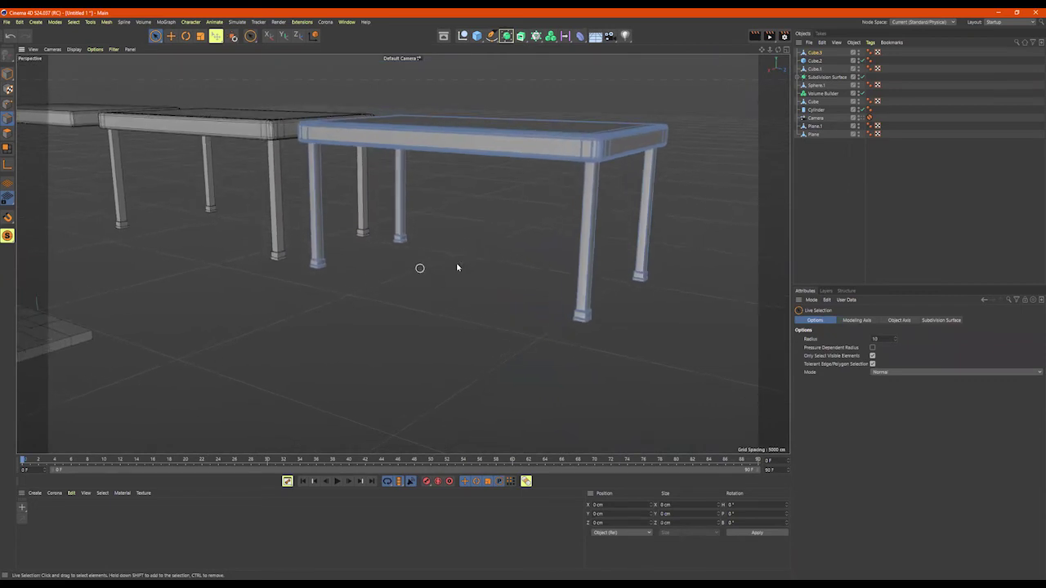
- Return to Model mode and compare the beveled table with the unbeveled original from several angles
{"action": "left_click", "coordinate": [8, 75]}
{"action": "left_click", "coordinate": [452, 321]}
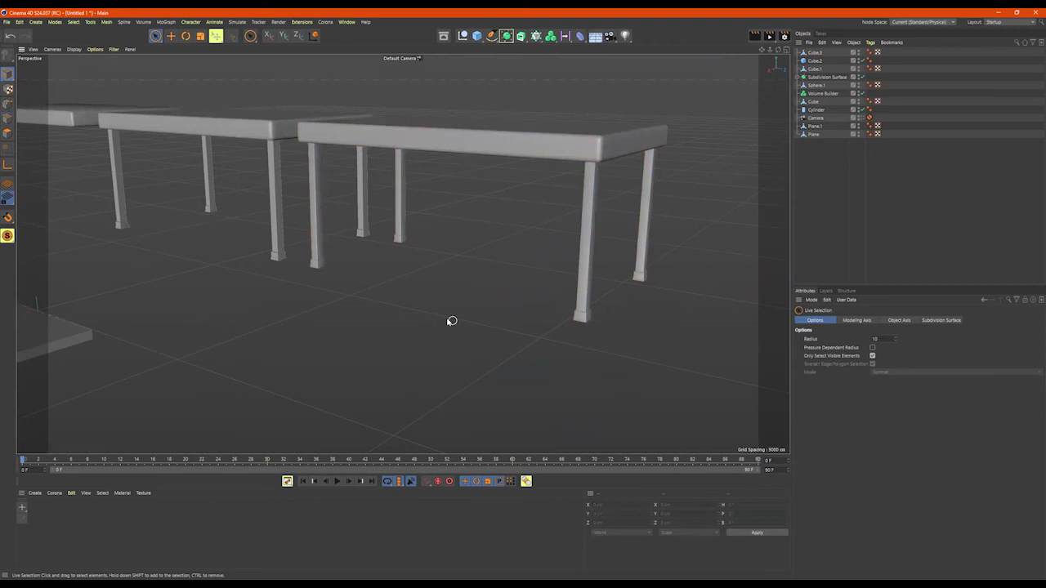
{"action": "left_click_drag", "start_coordinate": [415, 307], "coordinate": [477, 361], "text": "alt"}
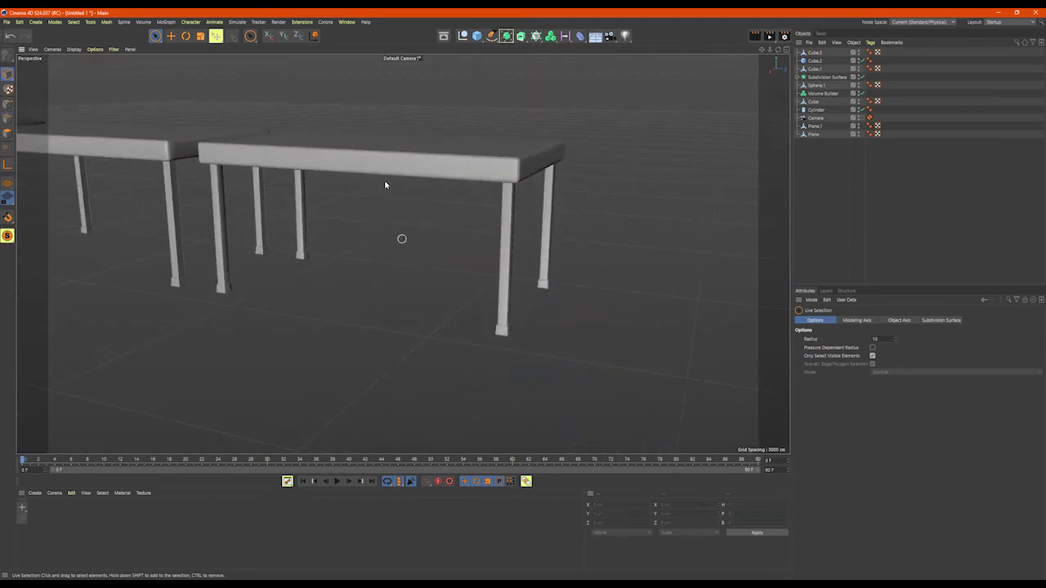
{"action": "left_click", "coordinate": [309, 173]}
{"action": "left_click", "coordinate": [148, 132], "text": "shift"}
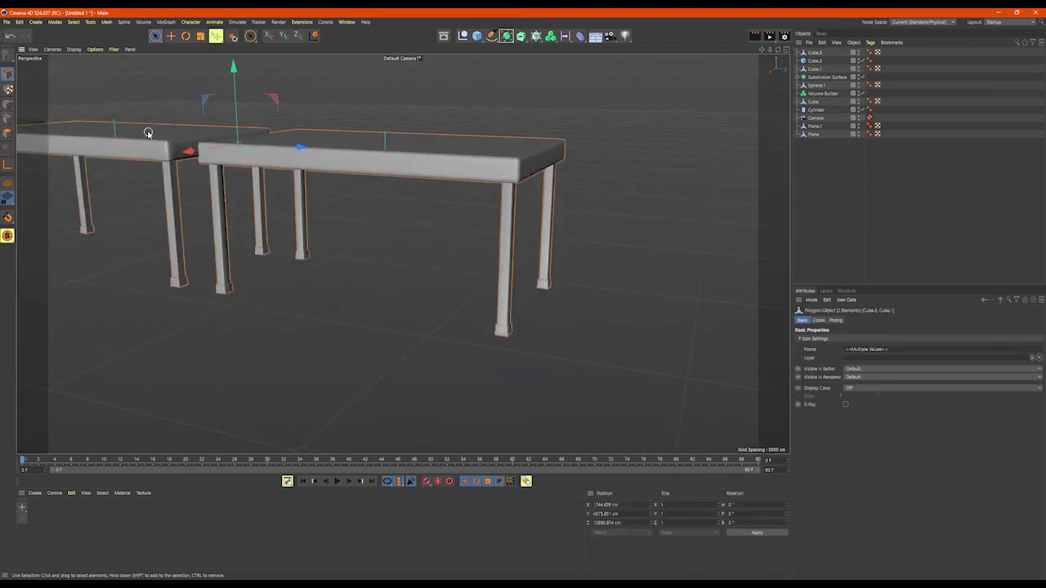
{"action": "key", "text": "s"}
{"action": "left_click_drag", "start_coordinate": [464, 287], "coordinate": [510, 321], "text": "alt"}
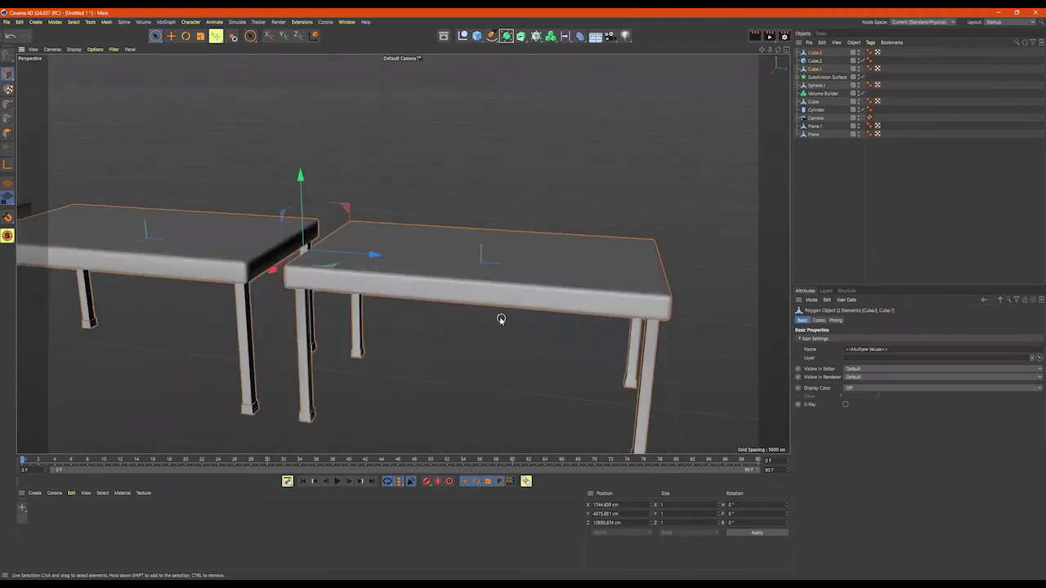
{"action": "middle_click_drag", "start_coordinate": [501, 319], "coordinate": [514, 313], "text": "alt"}
{"action": "left_click", "coordinate": [682, 152]}
{"action": "left_click", "coordinate": [609, 178]}
{"action": "left_click", "coordinate": [308, 191], "text": "shift"}
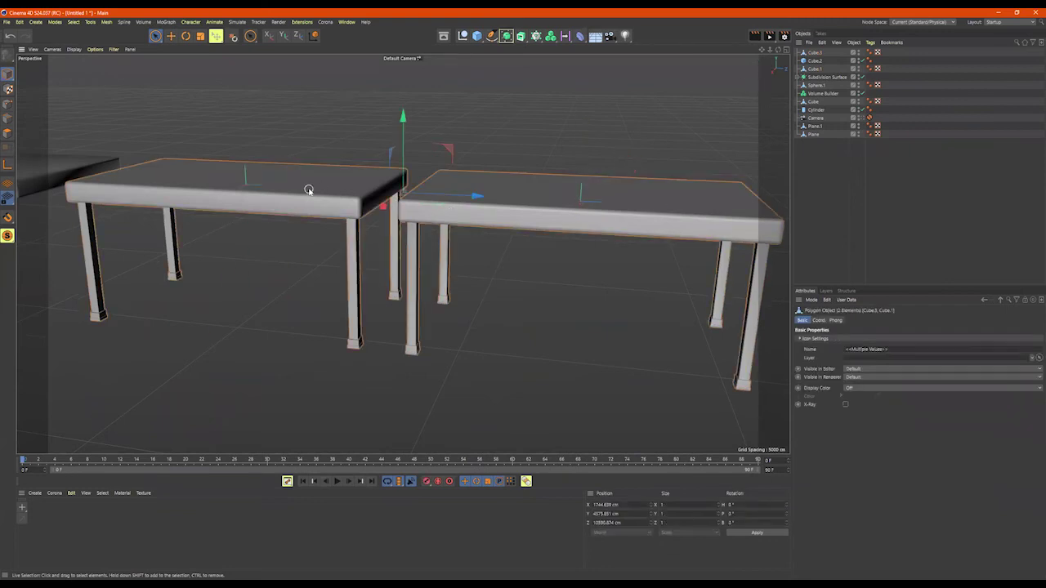
{"action": "scroll", "coordinate": [640, 244], "scroll_direction": "down", "scroll_amount": 5}
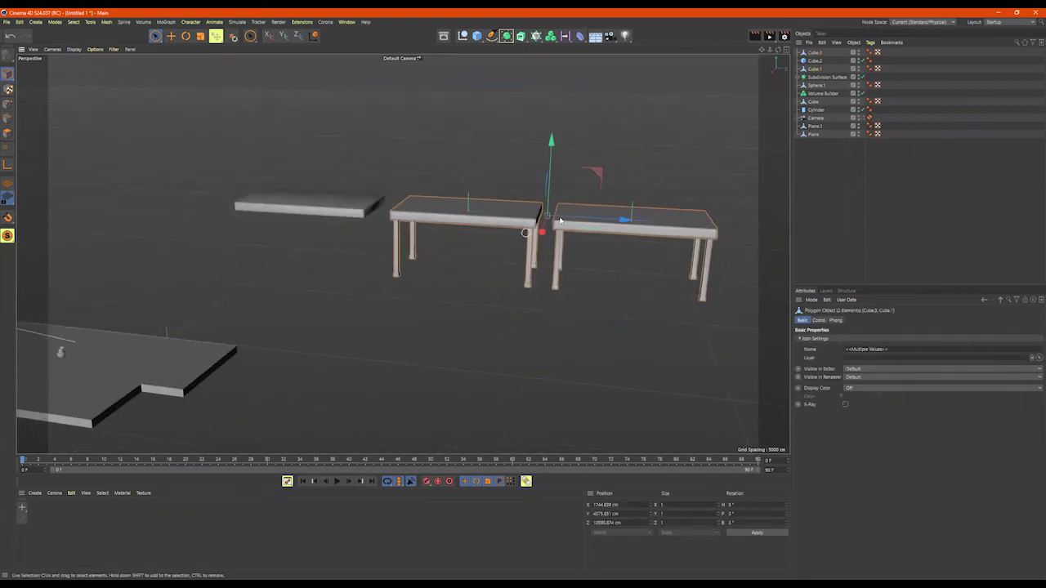
{"action": "key", "text": "o"}
{"action": "left_click_drag", "start_coordinate": [778, 50], "coordinate": [767, 69]}
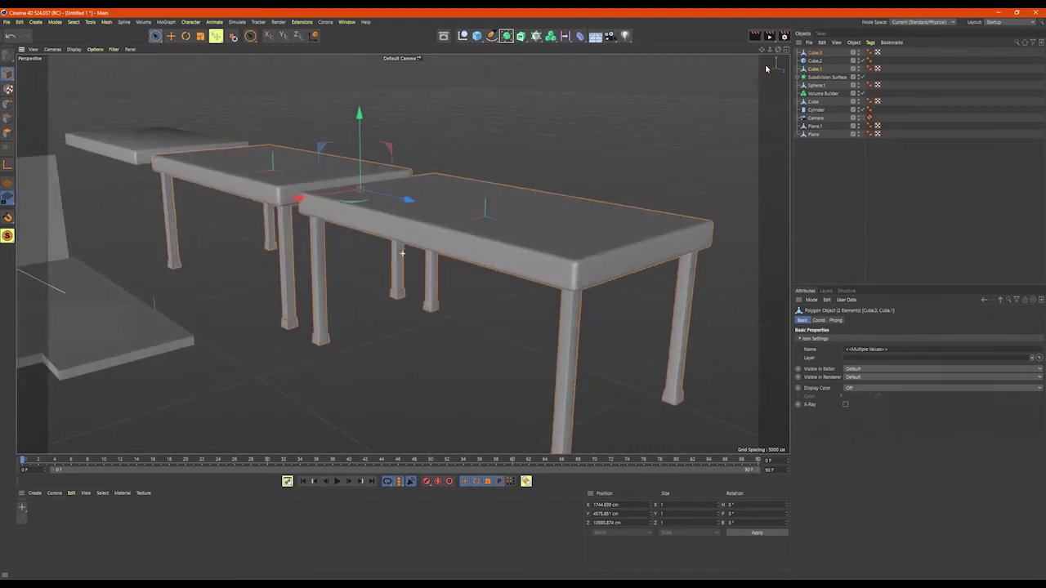
{"action": "left_click_drag", "start_coordinate": [583, 139], "coordinate": [602, 159], "text": "alt"}
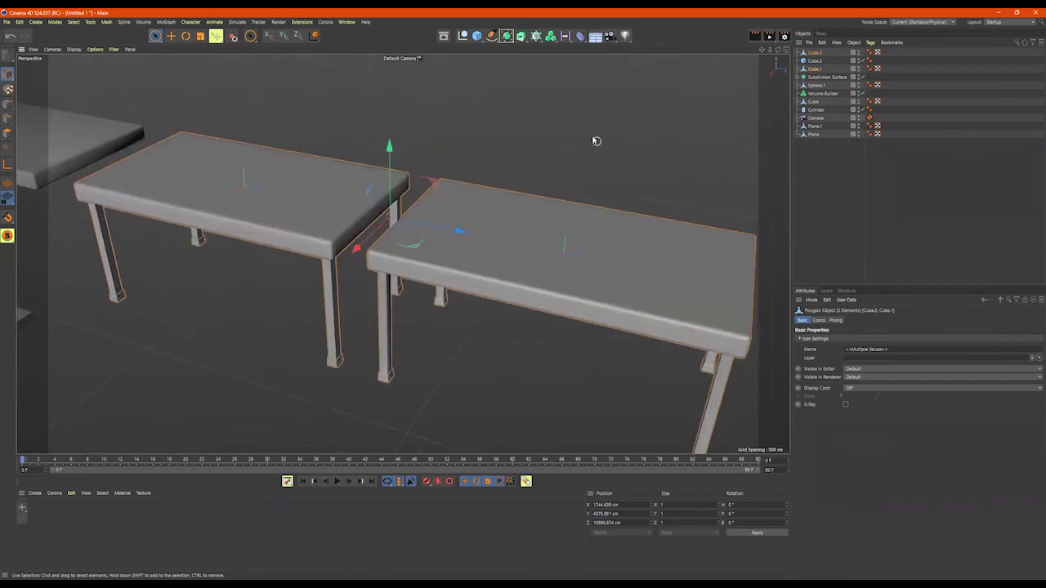
{"action": "left_click", "coordinate": [515, 165]}
{"action": "left_click_drag", "start_coordinate": [514, 165], "coordinate": [521, 161], "text": "alt"}
{"action": "middle_click_drag", "start_coordinate": [521, 161], "coordinate": [509, 92], "text": "alt"}
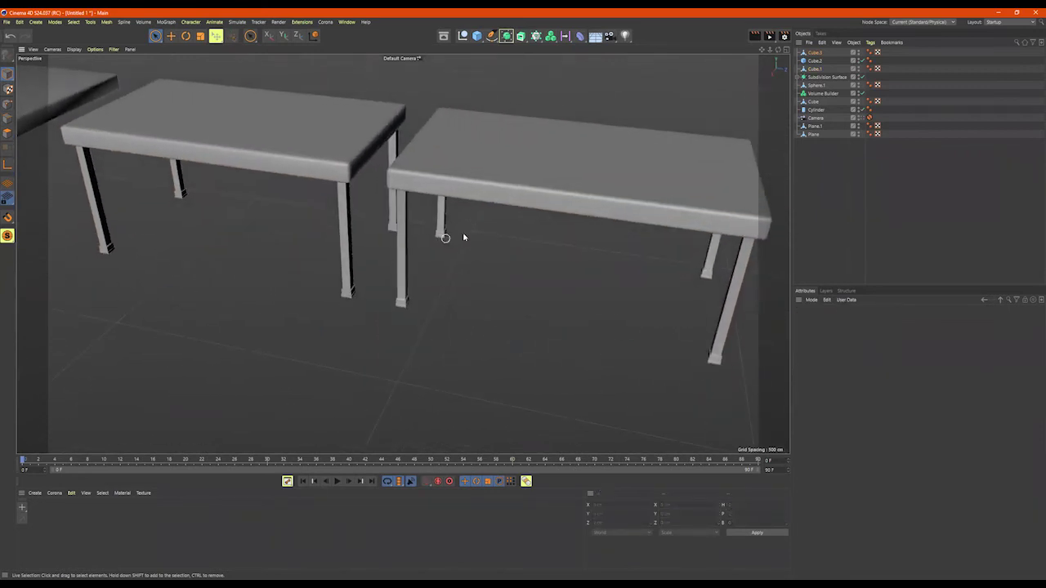
- Move the beveled table along Z to about 841 cm and lower it over the room's floor platform
{"action": "scroll", "coordinate": [463, 236], "scroll_direction": "up", "scroll_amount": 1}
{"action": "left_click", "coordinate": [551, 192]}
{"action": "scroll", "coordinate": [637, 226], "scroll_direction": "down", "scroll_amount": 5}
{"action": "left_click_drag", "start_coordinate": [675, 206], "coordinate": [331, 185]}
{"action": "left_click_drag", "start_coordinate": [274, 92], "coordinate": [274, 169]}
{"action": "key", "text": "F5"}
{"action": "scroll", "coordinate": [583, 366], "scroll_direction": "down", "scroll_amount": 8}
{"action": "scroll", "coordinate": [561, 372], "scroll_direction": "up", "scroll_amount": 6}
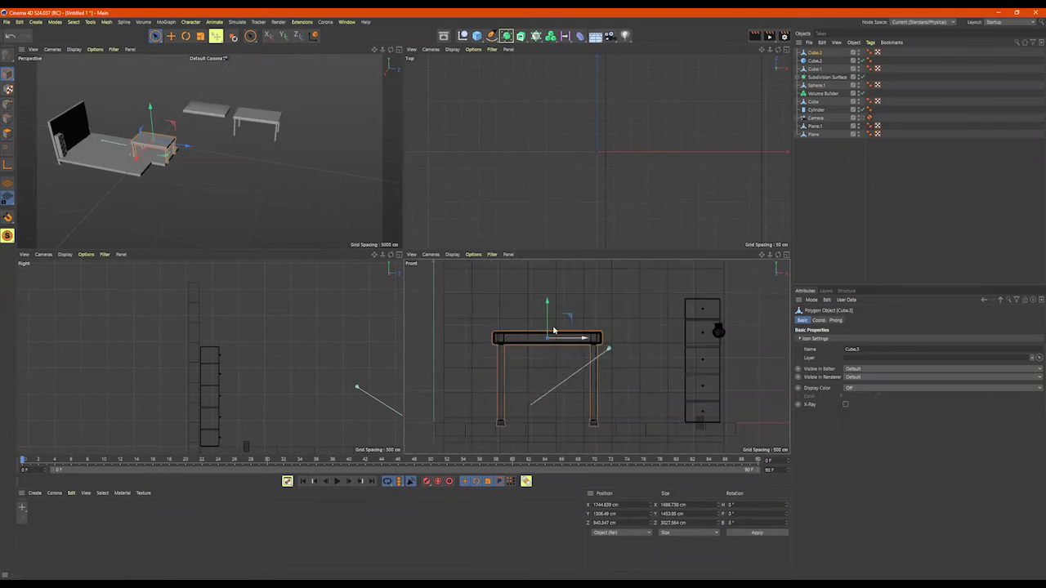
{"action": "left_click_drag", "start_coordinate": [548, 317], "coordinate": [549, 308]}
- Scale the table down to about 1159 x 999 x 2080 cm and stand it on the floor at Y about 932 cm
{"action": "key", "text": "t"}
{"action": "left_click_drag", "start_coordinate": [633, 346], "coordinate": [547, 324]}
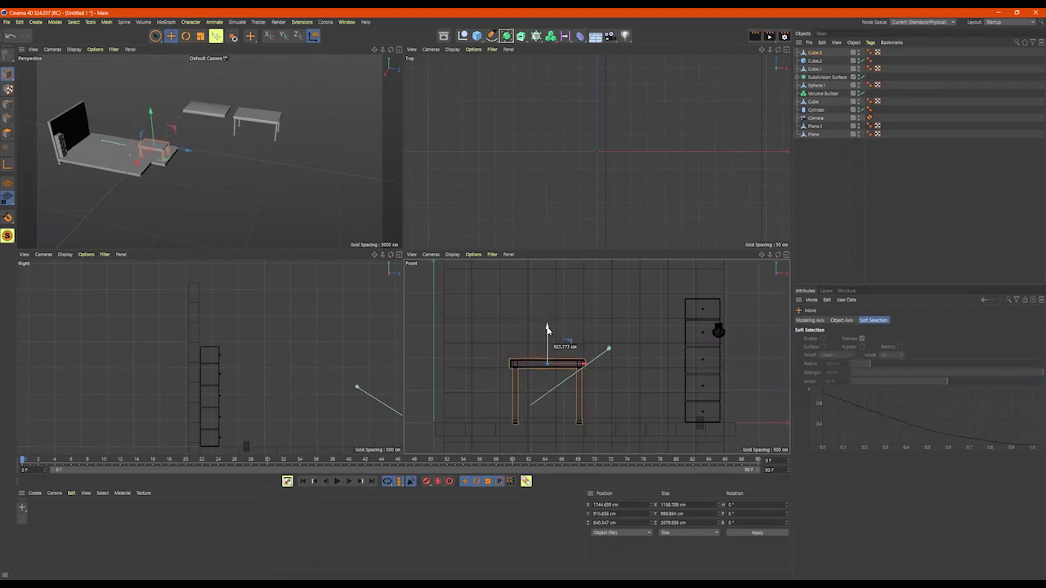
{"action": "scroll", "coordinate": [282, 367], "scroll_direction": "down", "scroll_amount": 3}
{"action": "middle_click_drag", "start_coordinate": [286, 371], "coordinate": [116, 313], "text": "alt"}
{"action": "scroll", "coordinate": [307, 347], "scroll_direction": "up", "scroll_amount": 5}
{"action": "left_click_drag", "start_coordinate": [262, 280], "coordinate": [262, 278]}
{"action": "middle_click", "coordinate": [200, 197]}
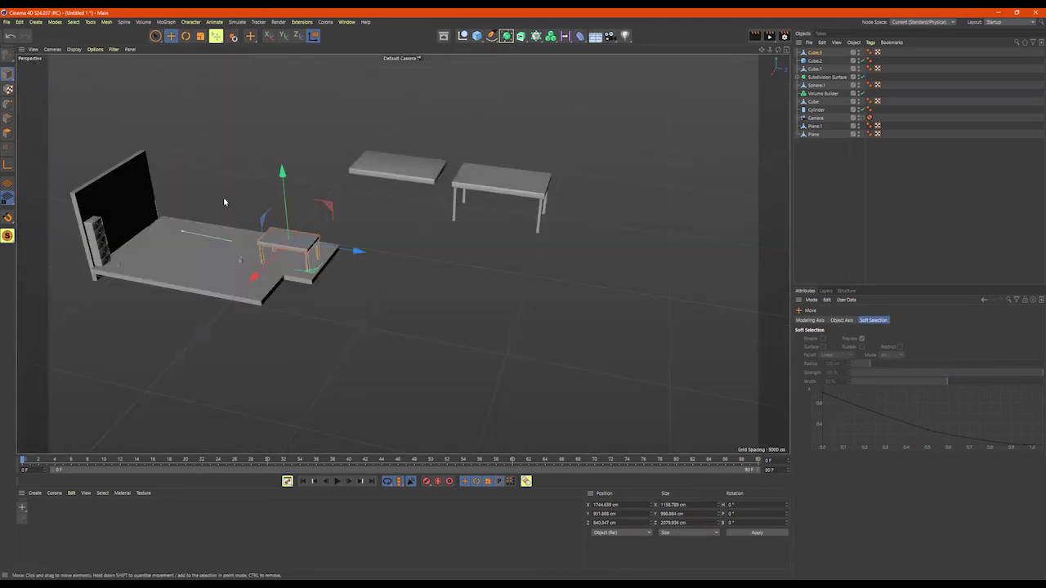
- Select the points at one short end of the table and move them outward along Z for a length of about 2180 cm
{"action": "scroll", "coordinate": [356, 268], "scroll_direction": "up", "scroll_amount": 5}
{"action": "key", "text": "s"}
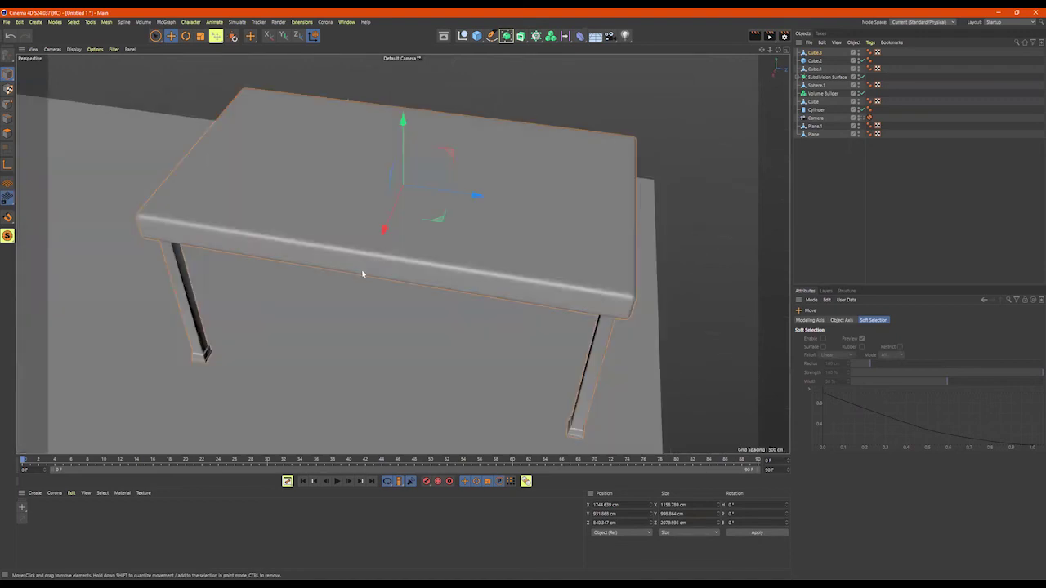
{"action": "scroll", "coordinate": [441, 291], "scroll_direction": "down", "scroll_amount": 3}
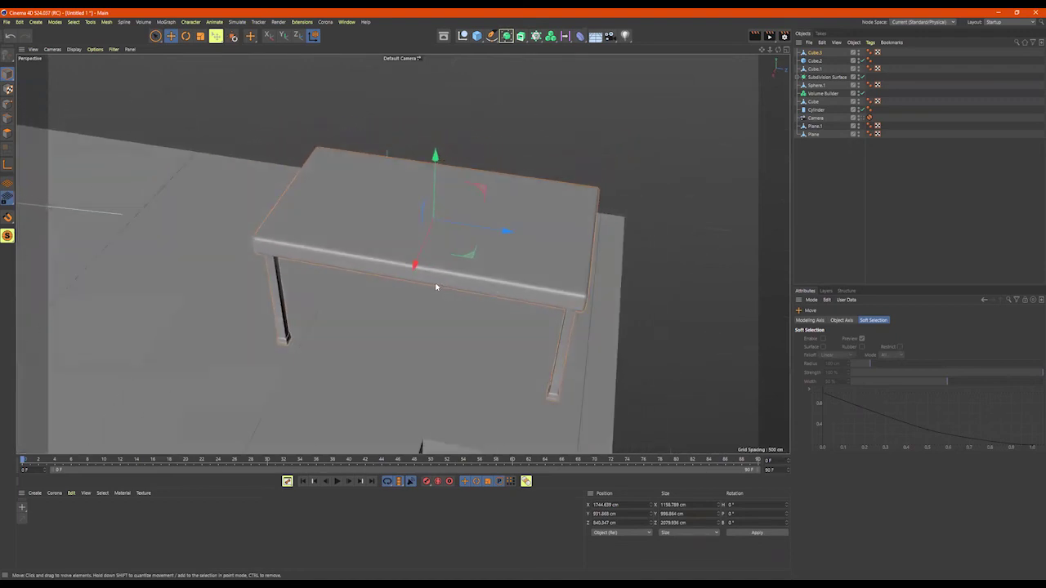
{"action": "left_click_drag", "start_coordinate": [493, 302], "coordinate": [234, 98], "text": "alt"}
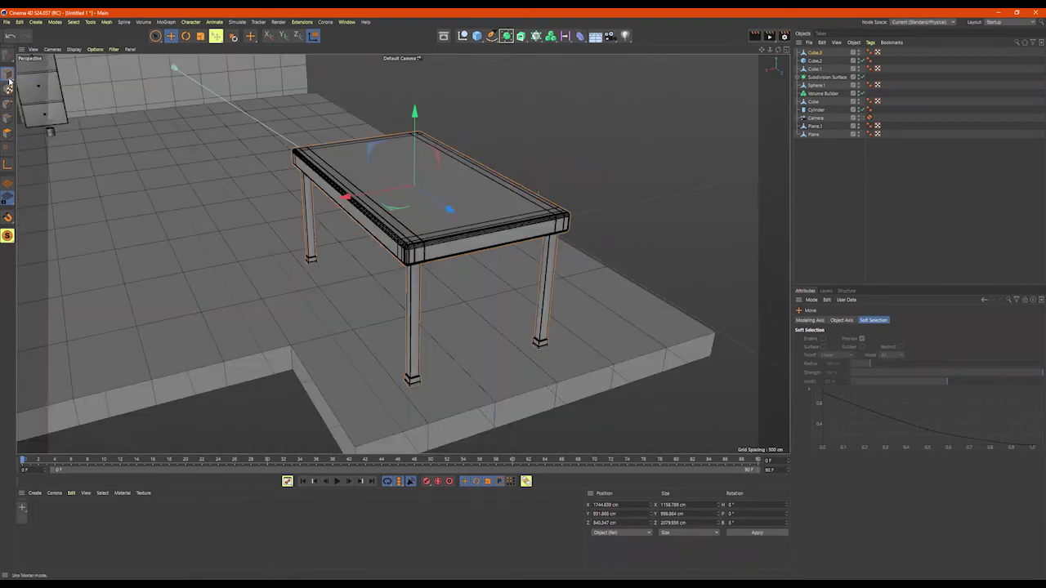
{"action": "left_click", "coordinate": [156, 37]}
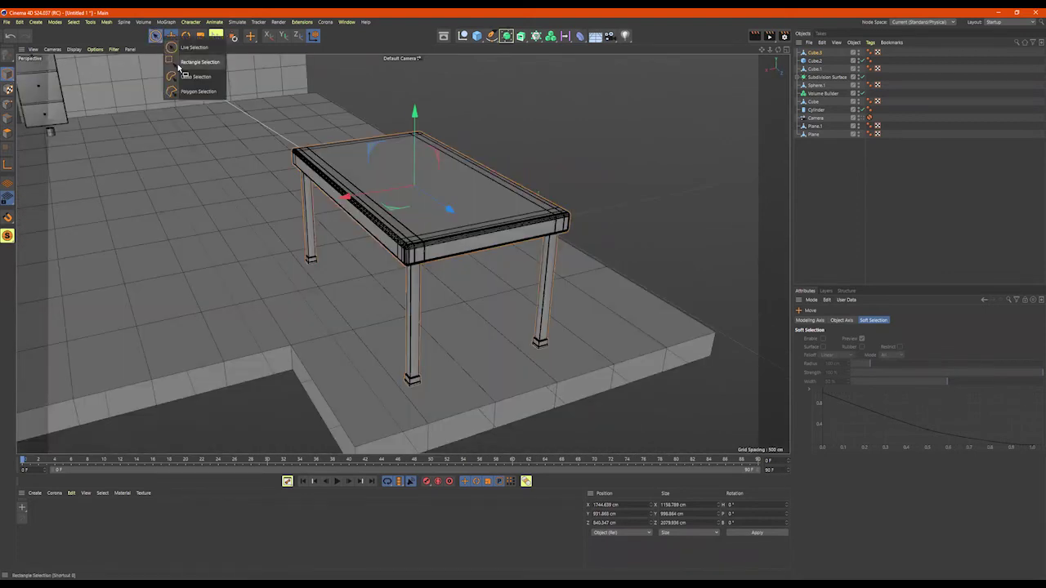
{"action": "left_click", "coordinate": [179, 65]}
{"action": "left_click", "coordinate": [7, 104]}
{"action": "scroll", "coordinate": [262, 188], "scroll_direction": "down", "scroll_amount": 3}
{"action": "left_click_drag", "start_coordinate": [262, 188], "coordinate": [310, 252], "text": "alt"}
{"action": "left_click_drag", "start_coordinate": [455, 187], "coordinate": [285, 376]}
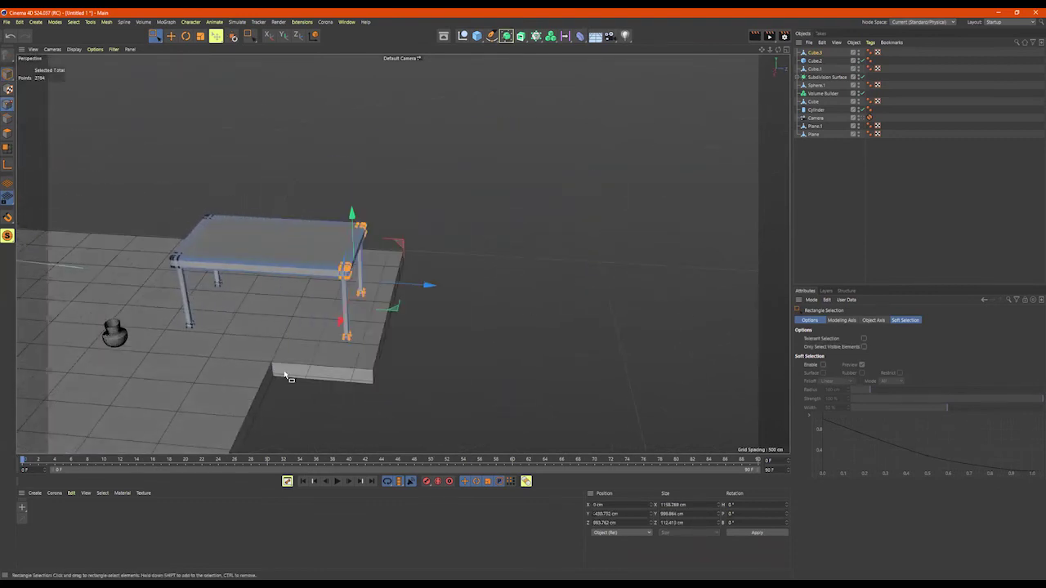
{"action": "mouse_move", "coordinate": [421, 287]}
{"action": "left_mouse_down"}
{"action": "mouse_move", "coordinate": [509, 290]}
{"action": "mouse_move", "coordinate": [701, 324]}
{"action": "mouse_move", "coordinate": [427, 297]}
{"action": "left_mouse_up"}
- Select the points along one long side of the table and move them inward along X to narrow it to about 915 cm
{"action": "left_click_drag", "start_coordinate": [425, 296], "coordinate": [313, 271], "text": "alt"}
{"action": "left_click_drag", "start_coordinate": [322, 201], "coordinate": [417, 371]}
{"action": "mouse_move", "coordinate": [299, 277]}
{"action": "left_mouse_down"}
{"action": "mouse_move", "coordinate": [348, 278]}
{"action": "mouse_move", "coordinate": [303, 278]}
{"action": "mouse_move", "coordinate": [318, 283]}
{"action": "left_mouse_up"}
{"action": "left_click_drag", "start_coordinate": [343, 277], "coordinate": [642, 213], "text": "alt"}
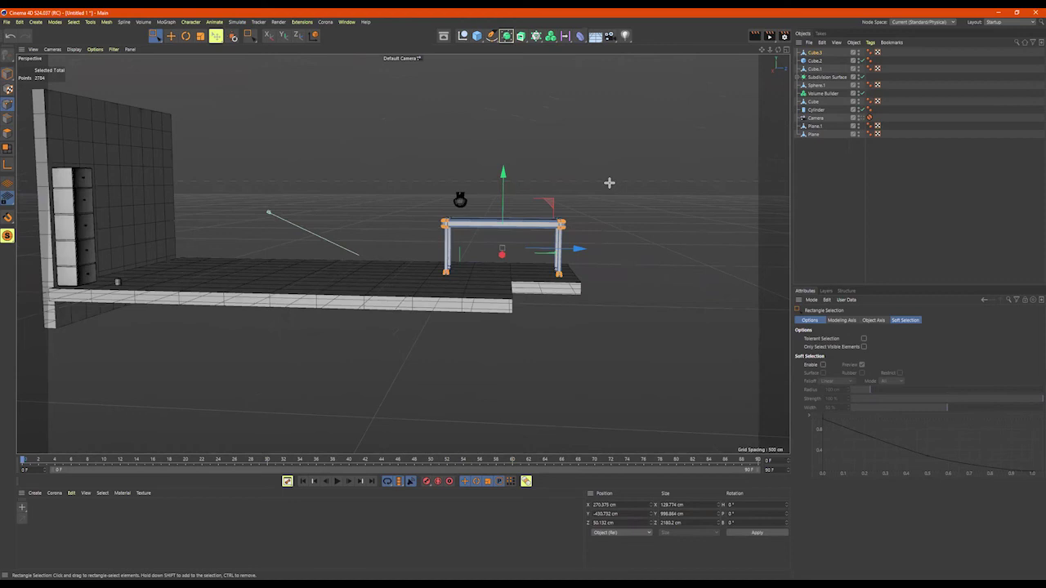
- Select the tabletop points and move them down along Y to about -450 cm to shorten the legs
{"action": "left_click_drag", "start_coordinate": [506, 148], "coordinate": [490, 172]}
{"action": "right_click_drag", "start_coordinate": [474, 203], "coordinate": [583, 228], "text": "alt"}
{"action": "left_click_drag", "start_coordinate": [583, 228], "coordinate": [563, 222], "text": "alt"}
{"action": "middle_click_drag", "start_coordinate": [563, 221], "coordinate": [460, 280], "text": "alt"}
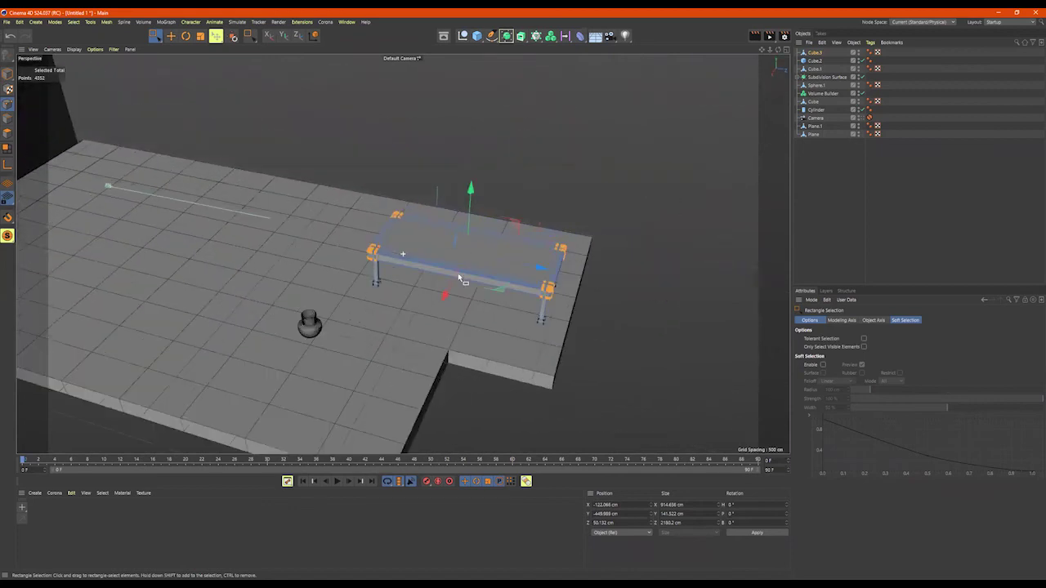
- Move the selected tabletop points down along Y to about -513 cm to shorten the legs further
{"action": "right_click_drag", "start_coordinate": [460, 280], "coordinate": [549, 267], "text": "alt"}
{"action": "left_click_drag", "start_coordinate": [548, 267], "coordinate": [414, 252], "text": "alt"}
{"action": "left_click_drag", "start_coordinate": [488, 181], "coordinate": [488, 189]}
{"action": "left_click_drag", "start_coordinate": [513, 215], "coordinate": [598, 196], "text": "alt"}
{"action": "middle_click_drag", "start_coordinate": [597, 196], "coordinate": [521, 210], "text": "alt"}
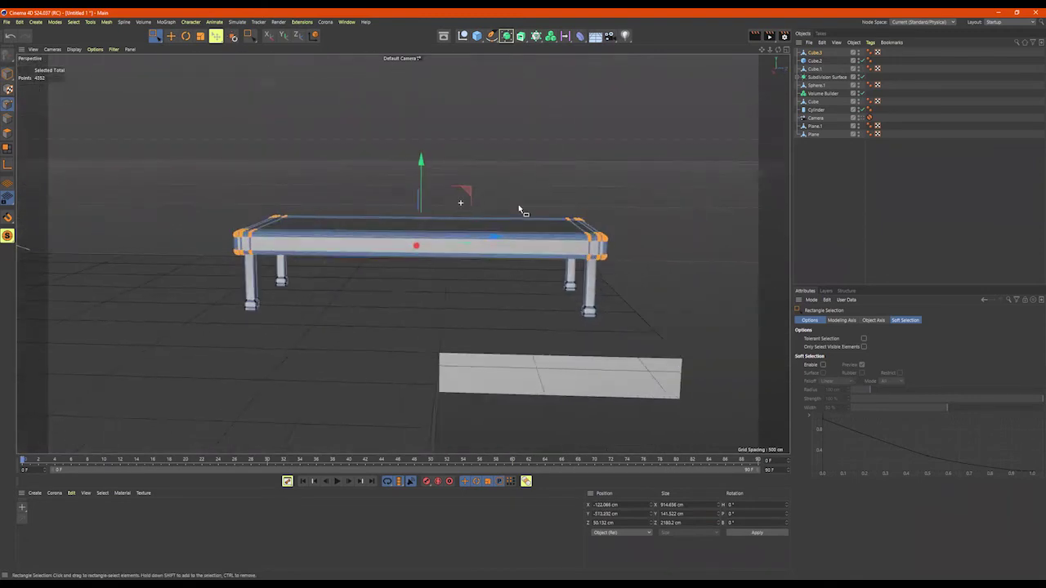
- Scale the selected tabletop points along Y to make the top about 89 cm thick
{"action": "scroll", "coordinate": [501, 204], "scroll_direction": "up", "scroll_amount": 5}
{"action": "left_click_drag", "start_coordinate": [501, 202], "coordinate": [522, 255], "text": "alt"}
{"action": "scroll", "coordinate": [482, 197], "scroll_direction": "down", "scroll_amount": 5}
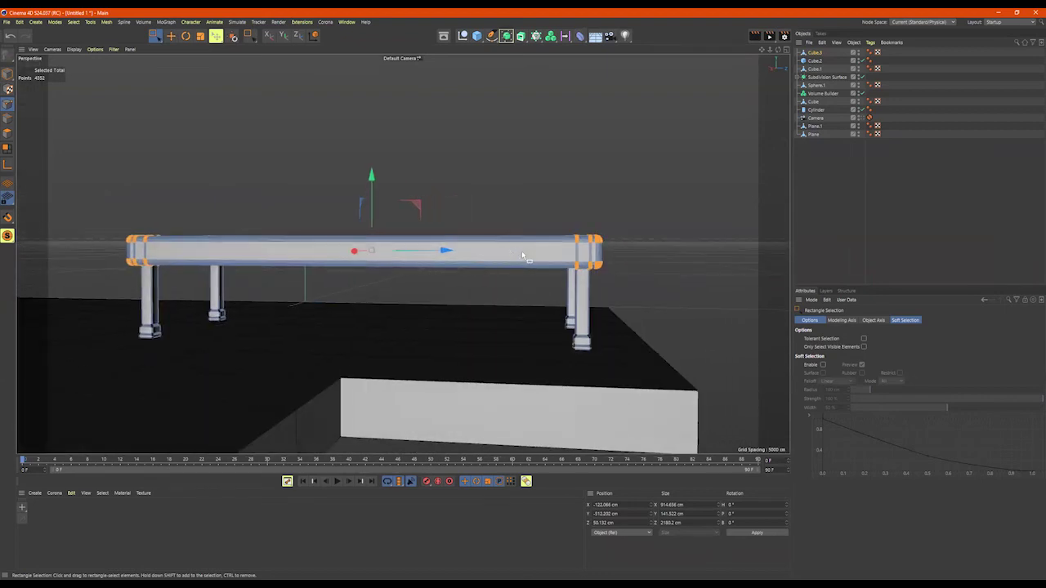
{"action": "key", "text": "t"}
{"action": "left_click_drag", "start_coordinate": [372, 174], "coordinate": [372, 203]}
{"action": "scroll", "coordinate": [554, 212], "scroll_direction": "up", "scroll_amount": 5}
{"action": "left_click_drag", "start_coordinate": [578, 218], "coordinate": [458, 279], "text": "alt"}
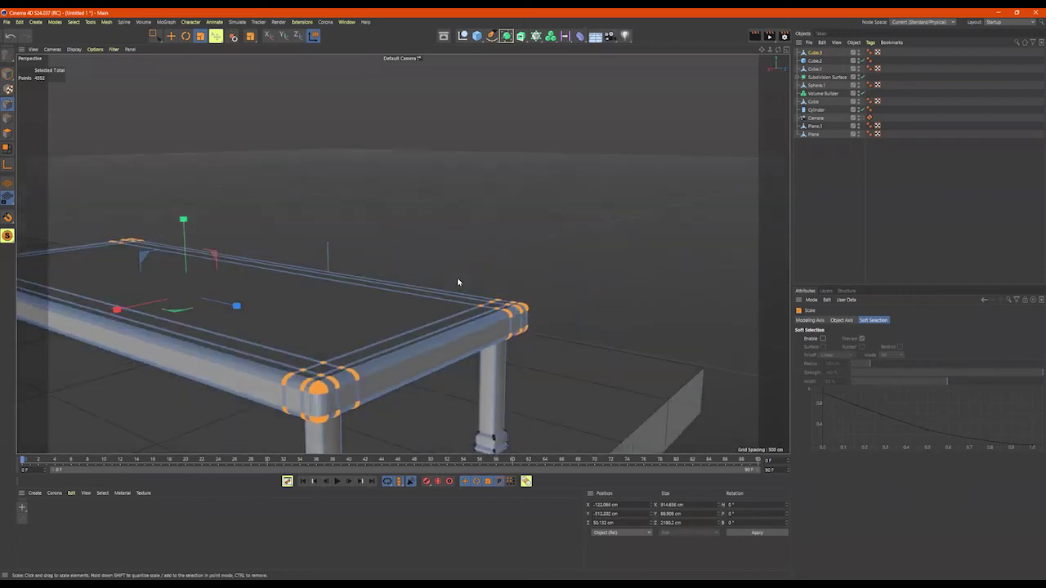
- Try to rescale the tabletop's thickness along Y while checking its rounded corners up close
{"action": "middle_click_drag", "start_coordinate": [343, 373], "coordinate": [439, 273], "text": "alt"}
{"action": "scroll", "coordinate": [439, 273], "scroll_direction": "up", "scroll_amount": 1}
{"action": "right_click_drag", "start_coordinate": [458, 279], "coordinate": [559, 278], "text": "alt"}
{"action": "left_click_drag", "start_coordinate": [490, 285], "coordinate": [259, 203], "text": "alt"}
{"action": "left_click_drag", "start_coordinate": [194, 164], "coordinate": [202, 206]}
{"action": "left_click_drag", "start_coordinate": [202, 175], "coordinate": [205, 164]}
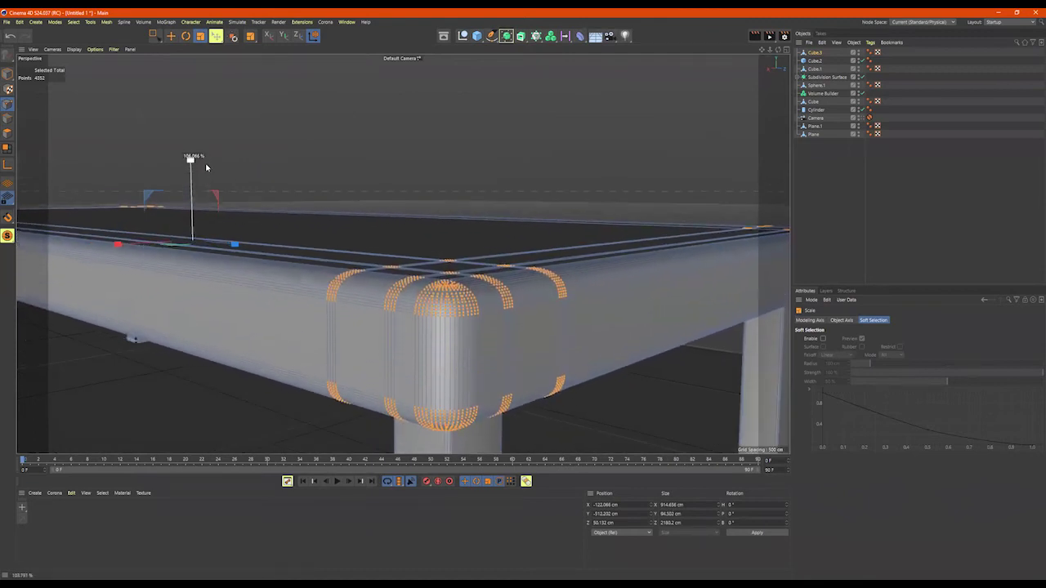
{"action": "scroll", "coordinate": [409, 263], "scroll_direction": "down", "scroll_amount": 5}
{"action": "left_click_drag", "start_coordinate": [506, 260], "coordinate": [540, 252], "text": "alt"}
{"action": "left_click_drag", "start_coordinate": [447, 248], "coordinate": [485, 223], "text": "alt"}
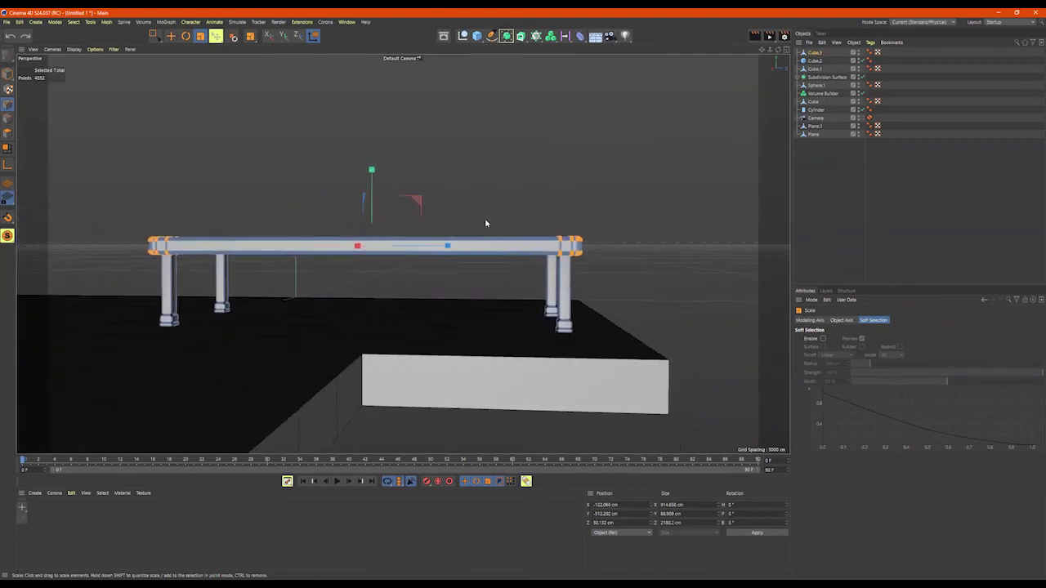
- In a wireframe Right view, select only the upper points of the tabletop and move them down about 27 cm along Y
{"action": "key", "text": "n"}
{"action": "key", "text": "g"}
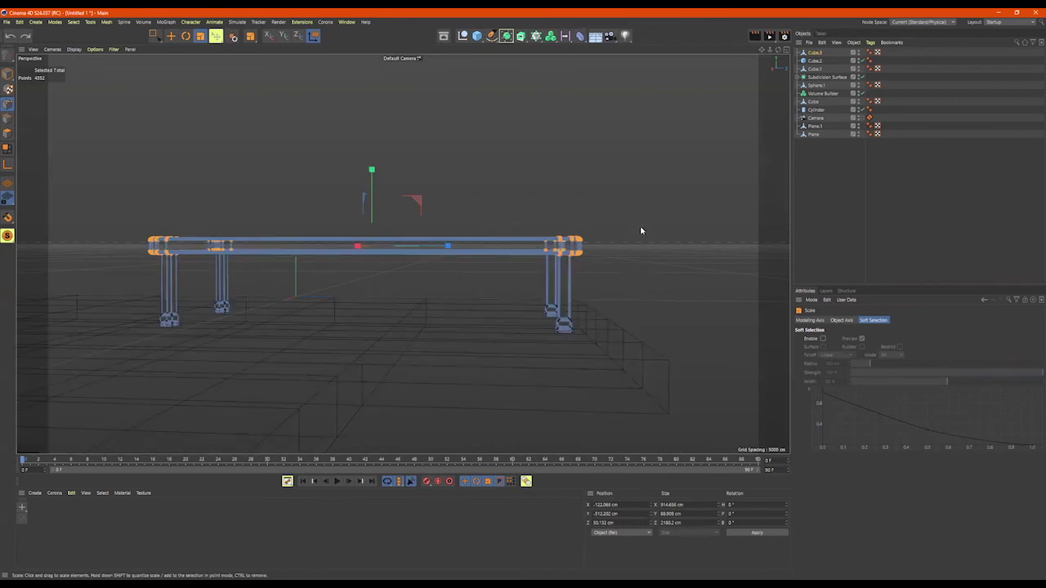
{"action": "left_click", "coordinate": [155, 35]}
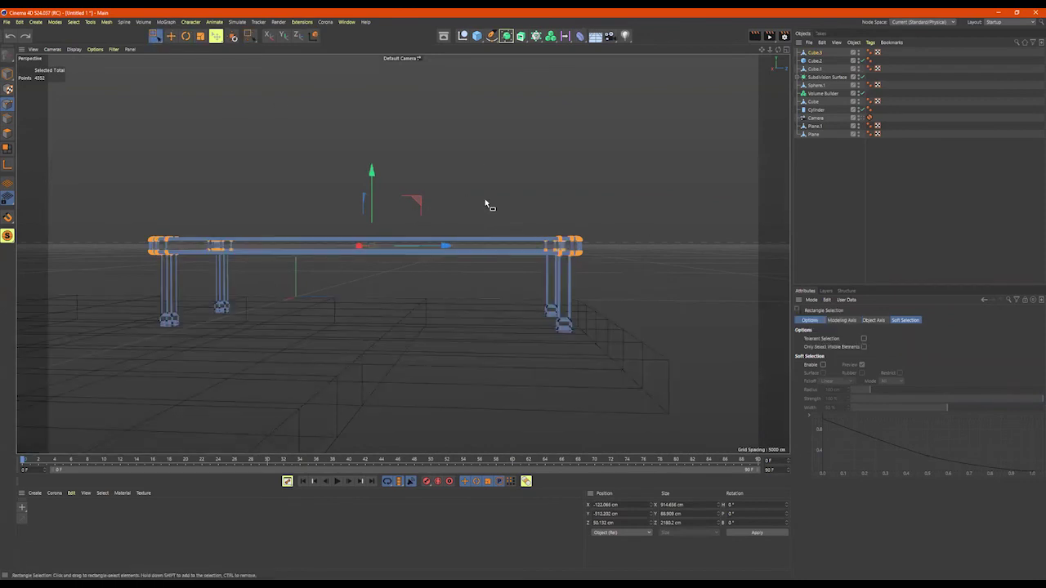
{"action": "middle_click", "coordinate": [617, 211]}
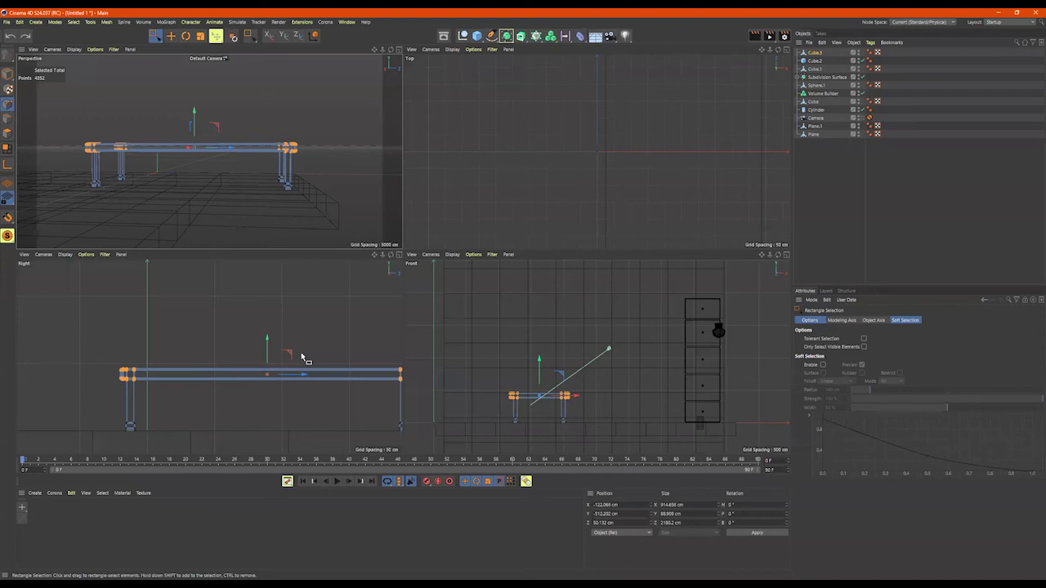
{"action": "middle_click_drag", "start_coordinate": [348, 349], "coordinate": [289, 332]}
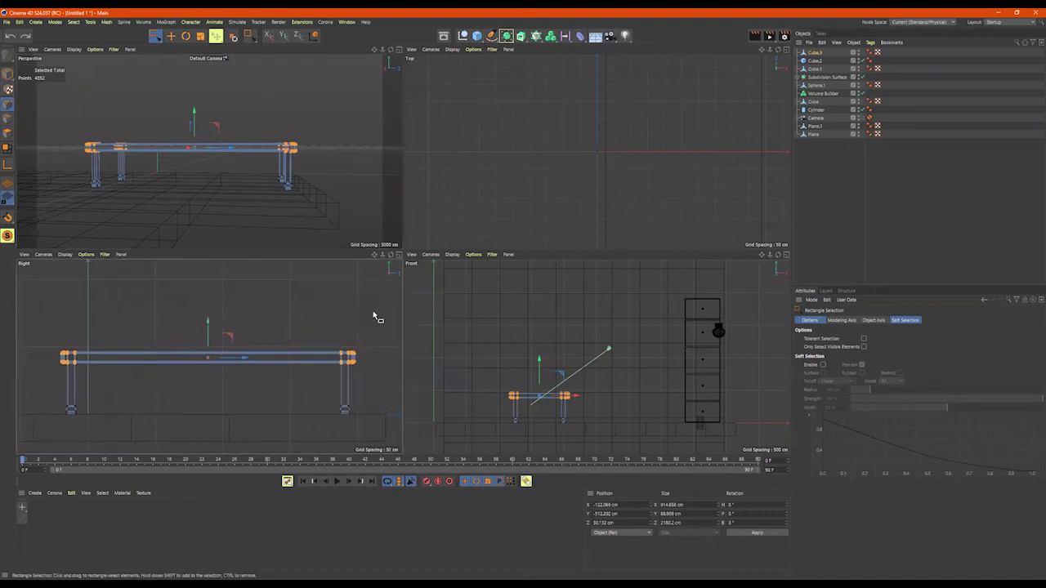
{"action": "left_click_drag", "start_coordinate": [376, 308], "coordinate": [41, 361]}
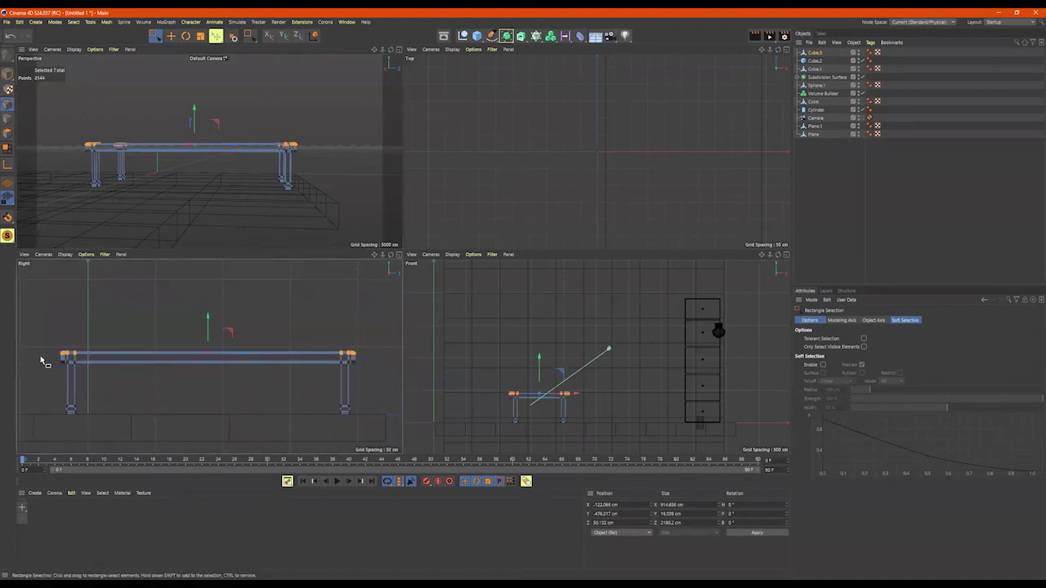
{"action": "left_click", "coordinate": [207, 325]}
{"action": "key", "text": "ctrl+z"}
{"action": "mouse_move", "coordinate": [209, 323]}
{"action": "left_mouse_down"}
{"action": "mouse_move", "coordinate": [210, 280]}
{"action": "mouse_move", "coordinate": [210, 324]}
{"action": "left_mouse_up"}
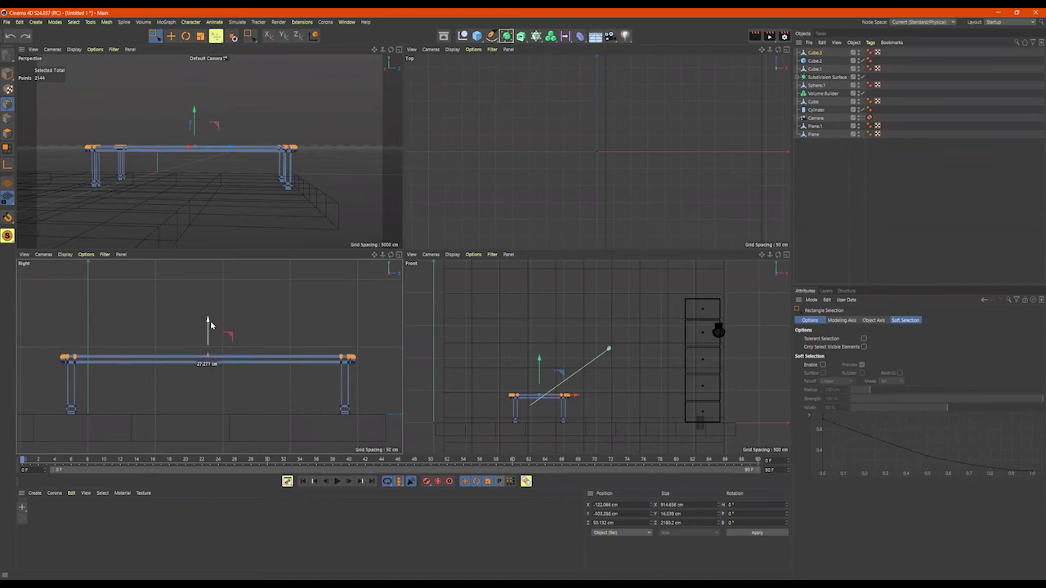
- Return to a full-size perspective view of the table and switch the display back to Gouraud shading with lines
{"action": "middle_click", "coordinate": [234, 180]}
{"action": "middle_click", "coordinate": [373, 238]}
{"action": "left_click_drag", "start_coordinate": [444, 292], "coordinate": [399, 283], "text": "alt"}
{"action": "middle_click", "coordinate": [325, 187]}
{"action": "left_click_drag", "start_coordinate": [477, 284], "coordinate": [451, 305], "text": "alt"}
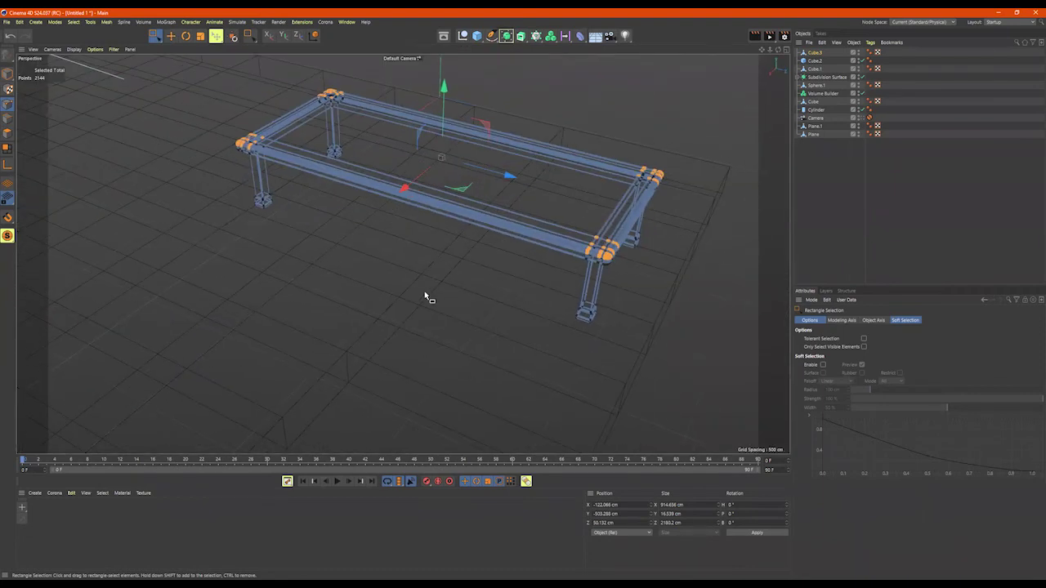
{"action": "key", "text": "n"}
{"action": "key", "text": "b"}
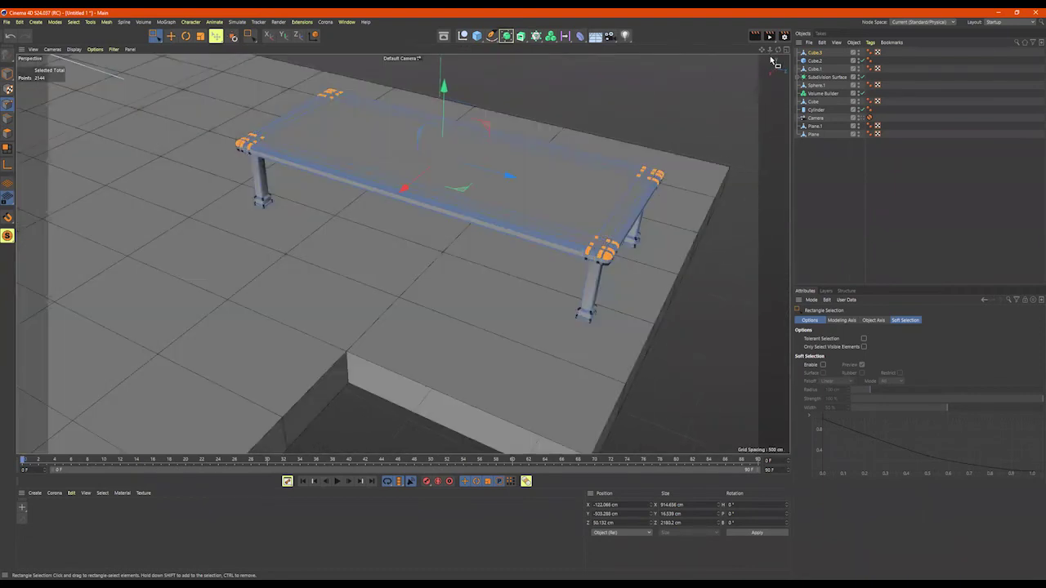
- Select the whole table Cube.3 in Model mode and lower its axis along Y to the level of the tabletop
{"action": "left_click", "coordinate": [818, 54]}
{"action": "left_click", "coordinate": [822, 61]}
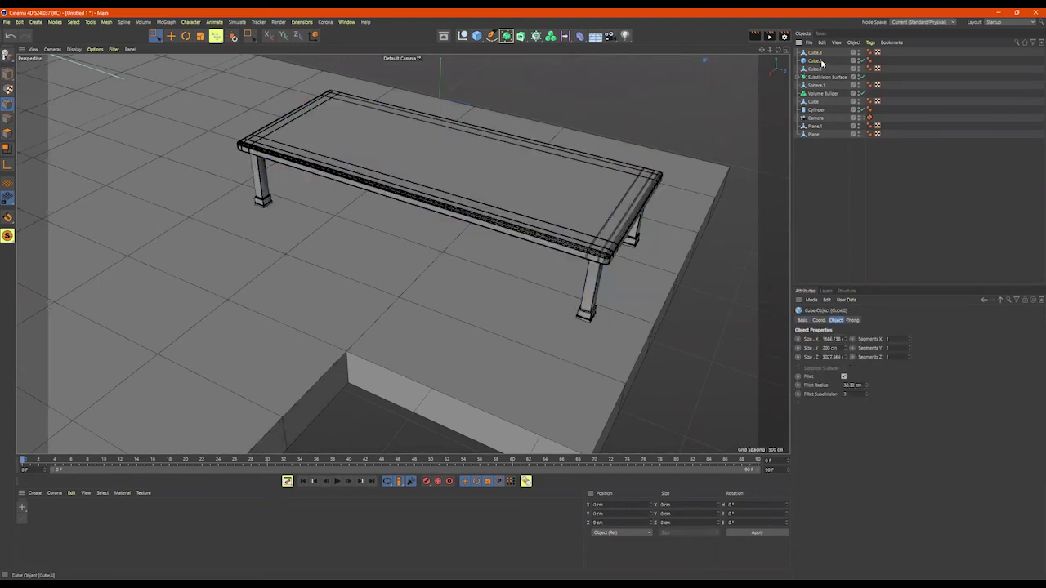
{"action": "left_click", "coordinate": [816, 70]}
{"action": "left_click", "coordinate": [9, 74]}
{"action": "left_click_drag", "start_coordinate": [466, 154], "coordinate": [473, 152], "text": "alt"}
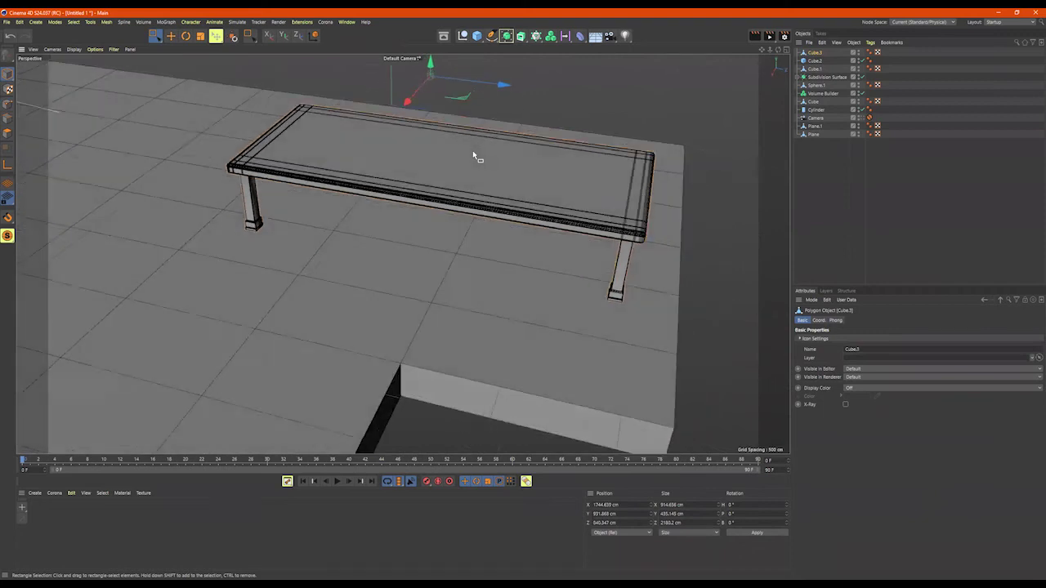
{"action": "scroll", "coordinate": [473, 153], "scroll_direction": "down", "scroll_amount": 4}
{"action": "middle_click_drag", "start_coordinate": [474, 153], "coordinate": [418, 208], "text": "alt"}
{"action": "left_click_drag", "start_coordinate": [420, 209], "coordinate": [379, 170], "text": "alt"}
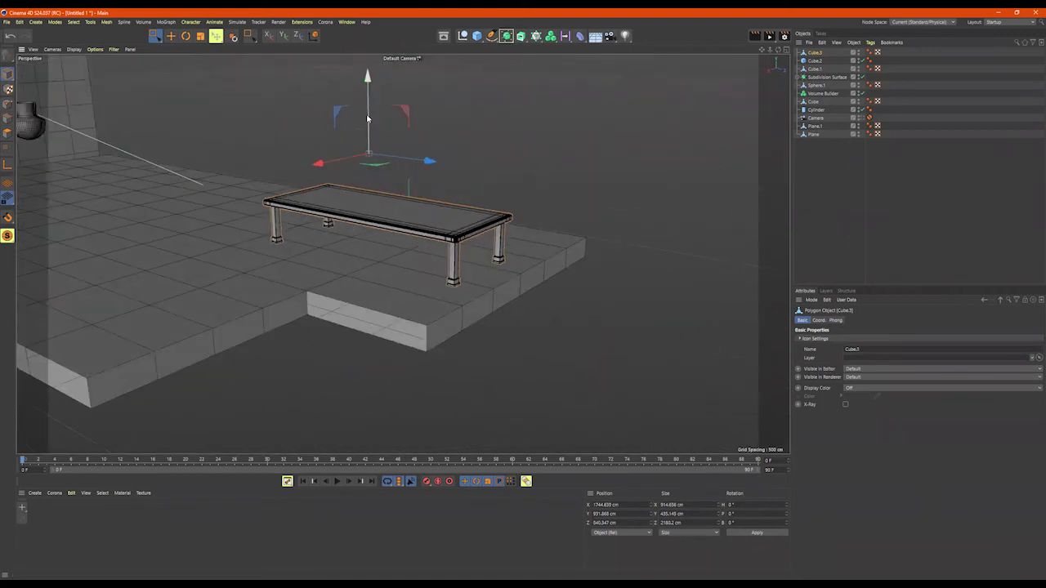
{"action": "left_click_drag", "start_coordinate": [368, 83], "coordinate": [374, 141]}
- Move the table across the floor toward the middle of the room, to X about 2373 cm and Z about -2438 cm
{"action": "left_click_drag", "start_coordinate": [486, 218], "coordinate": [148, 219], "text": "alt"}
{"action": "middle_click_drag", "start_coordinate": [310, 242], "coordinate": [415, 263], "text": "alt"}
{"action": "left_click_drag", "start_coordinate": [415, 263], "coordinate": [270, 305], "text": "alt"}
{"action": "right_click_drag", "start_coordinate": [390, 279], "coordinate": [338, 255], "text": "alt"}
{"action": "left_click_drag", "start_coordinate": [338, 255], "coordinate": [370, 270], "text": "alt"}
{"action": "left_click_drag", "start_coordinate": [432, 248], "coordinate": [318, 139], "text": "alt"}
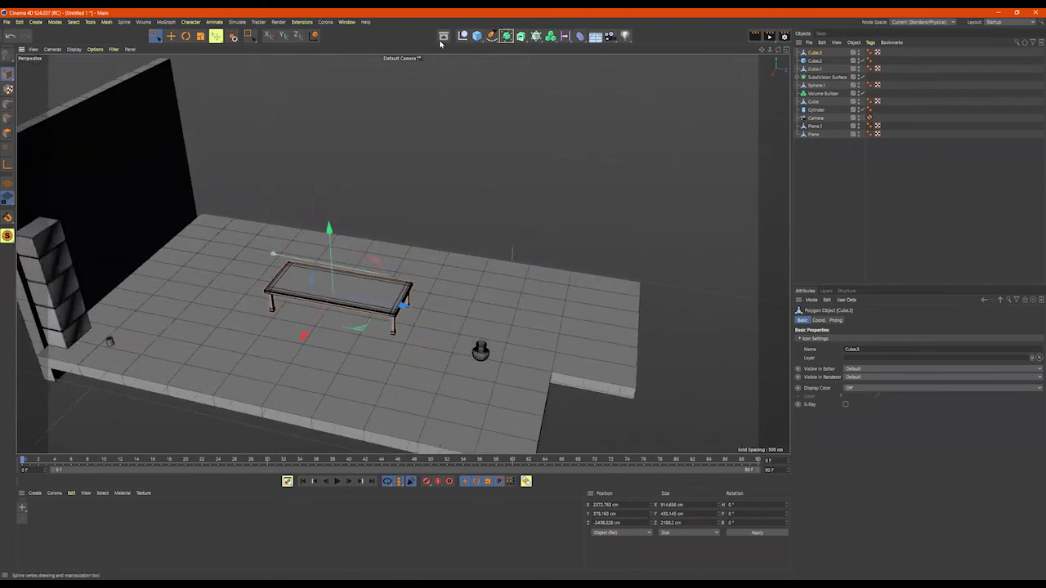
- Add a cube, raise it above the floor and resize it to a slab of about 672 x 200 x 1630 cm
{"action": "left_click", "coordinate": [478, 36]}
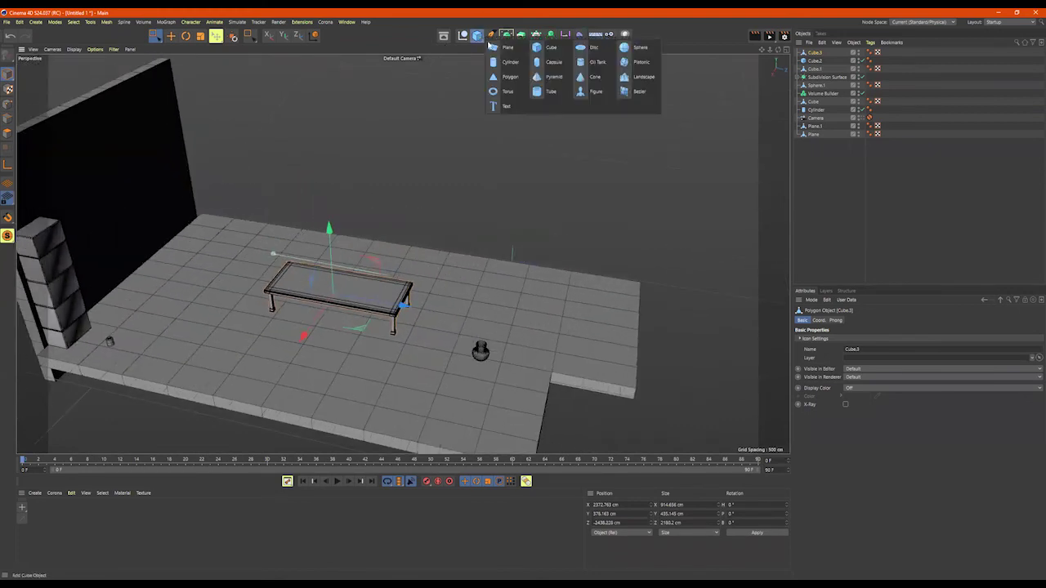
{"action": "left_click", "coordinate": [550, 49]}
{"action": "left_click_drag", "start_coordinate": [562, 228], "coordinate": [590, 272], "text": "alt"}
{"action": "scroll", "coordinate": [528, 256], "scroll_direction": "up", "scroll_amount": 5}
{"action": "left_click_drag", "start_coordinate": [508, 197], "coordinate": [512, 146]}
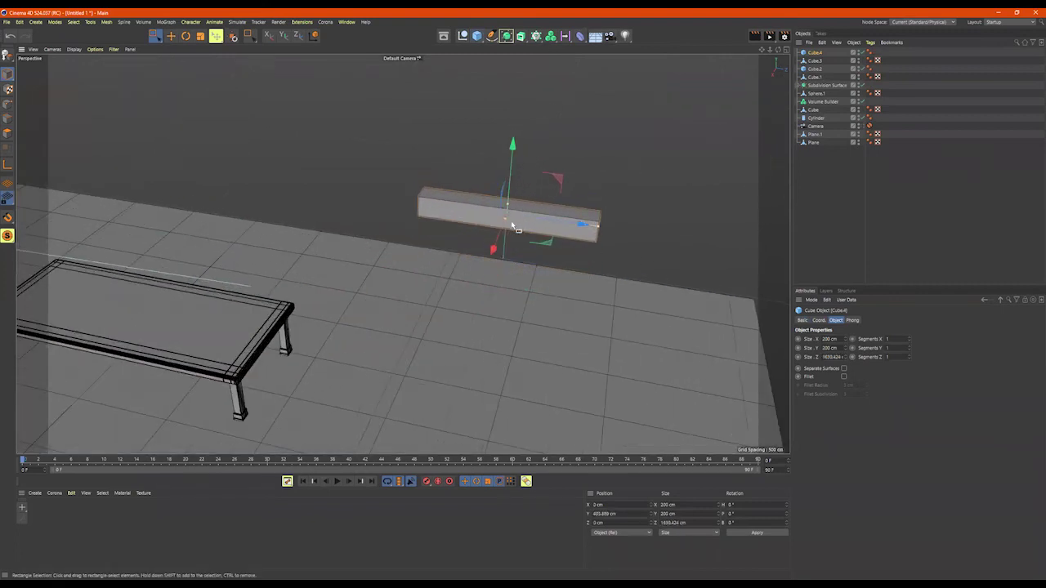
{"action": "left_click_drag", "start_coordinate": [505, 221], "coordinate": [530, 240]}
{"action": "middle_click_drag", "start_coordinate": [529, 241], "coordinate": [505, 245], "text": "alt"}
- Enable the fillet on the slab with a radius of about 30.5 cm and 6 subdivisions
{"action": "left_click", "coordinate": [845, 377]}
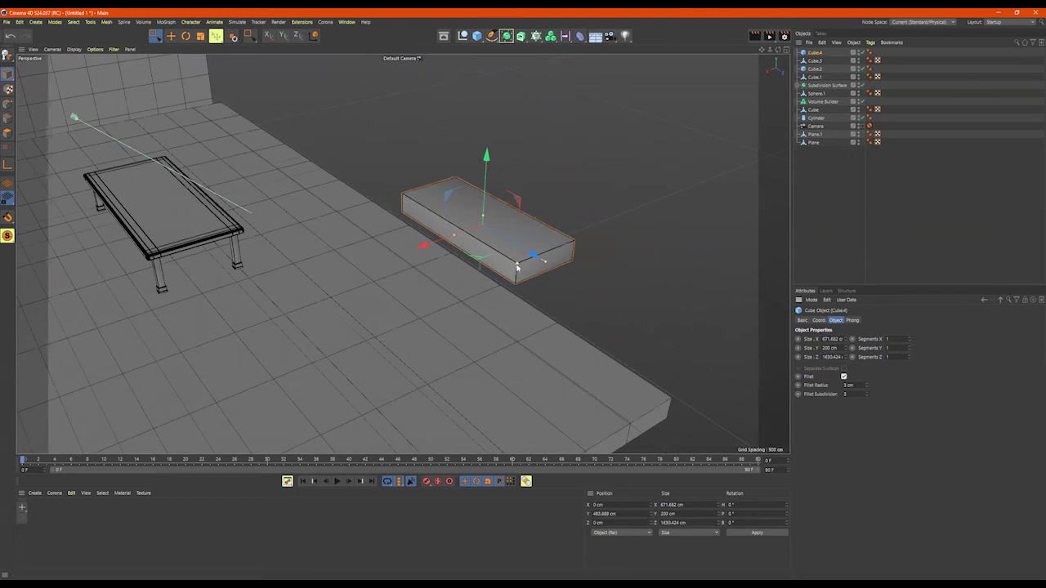
{"action": "left_click_drag", "start_coordinate": [515, 266], "coordinate": [515, 264]}
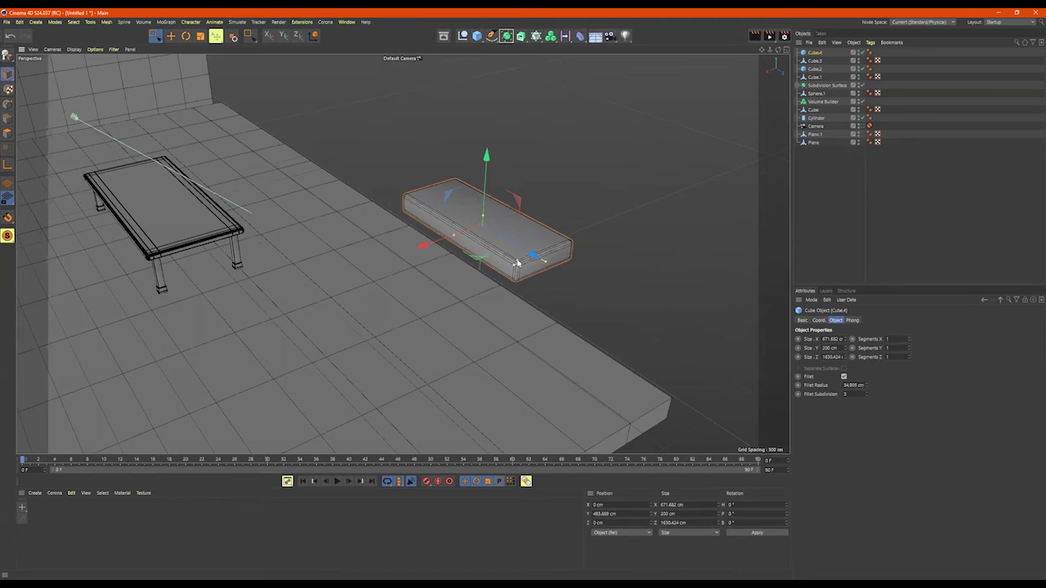
{"action": "left_click_drag", "start_coordinate": [518, 262], "coordinate": [518, 264]}
{"action": "scroll", "coordinate": [518, 263], "scroll_direction": "up", "scroll_amount": 10}
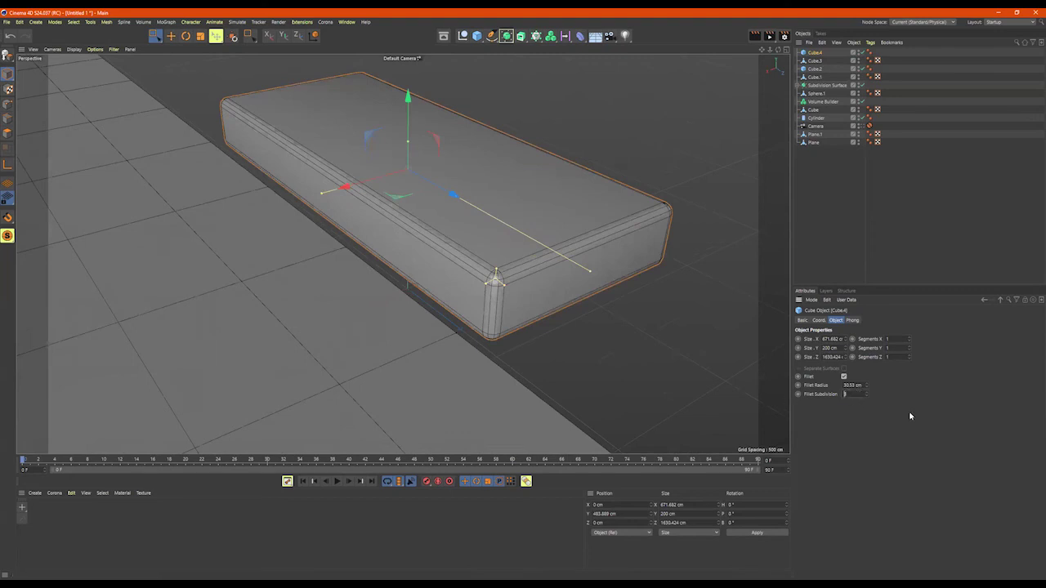
{"action": "left_click_drag", "start_coordinate": [602, 297], "coordinate": [483, 280], "text": "alt"}
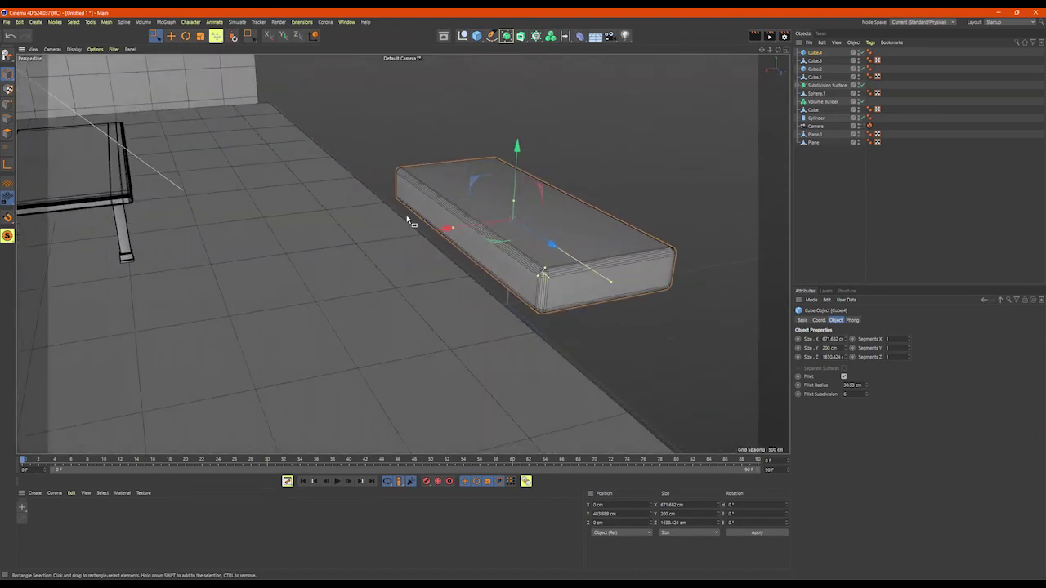
- In the Front view, move the slab beside the table to X about 1395 cm and lower it close to the floor
{"action": "middle_click", "coordinate": [438, 347]}
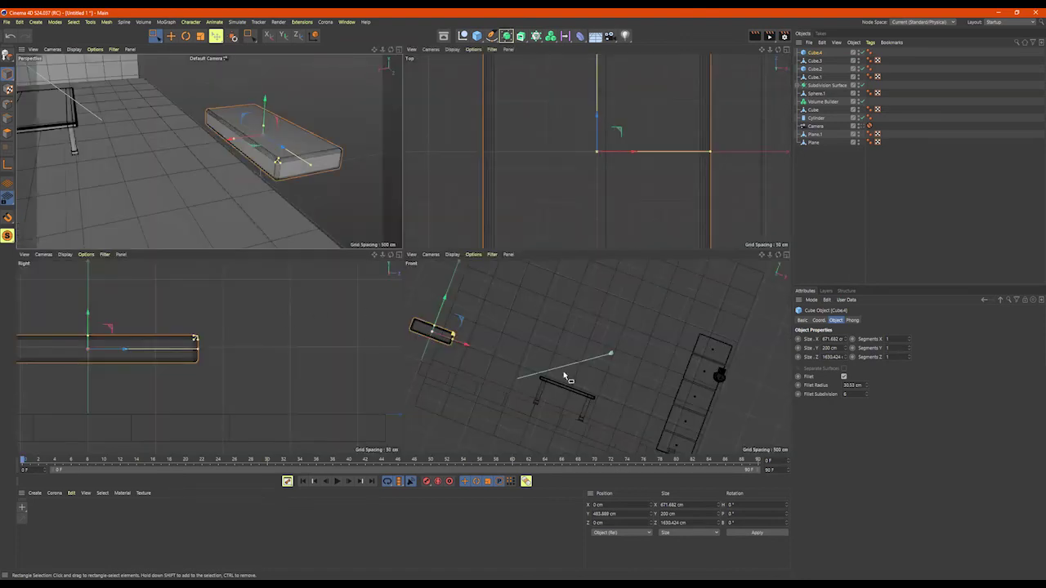
{"action": "scroll", "coordinate": [563, 376], "scroll_direction": "down", "scroll_amount": 4}
{"action": "left_click_drag", "start_coordinate": [691, 376], "coordinate": [714, 351], "text": "alt"}
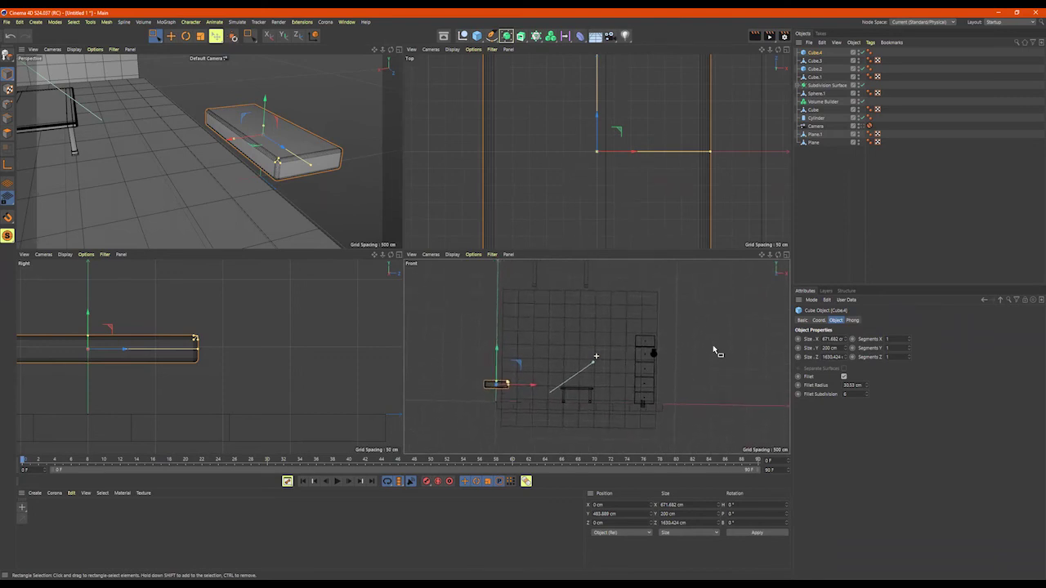
{"action": "left_click_drag", "start_coordinate": [714, 348], "coordinate": [714, 346], "text": "alt"}
{"action": "mouse_move", "coordinate": [682, 357]}
{"action": "left_mouse_down", "text": "alt"}
{"action": "mouse_move", "coordinate": [705, 374]}
{"action": "mouse_move", "coordinate": [688, 354]}
{"action": "mouse_move", "coordinate": [669, 362]}
{"action": "left_mouse_up", "text": "alt"}
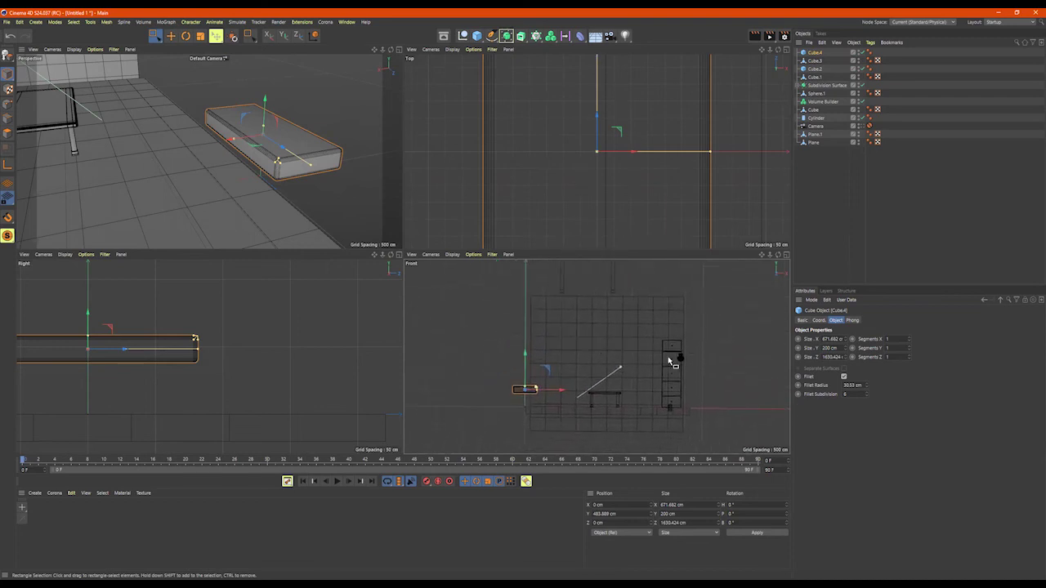
{"action": "middle_click", "coordinate": [692, 357]}
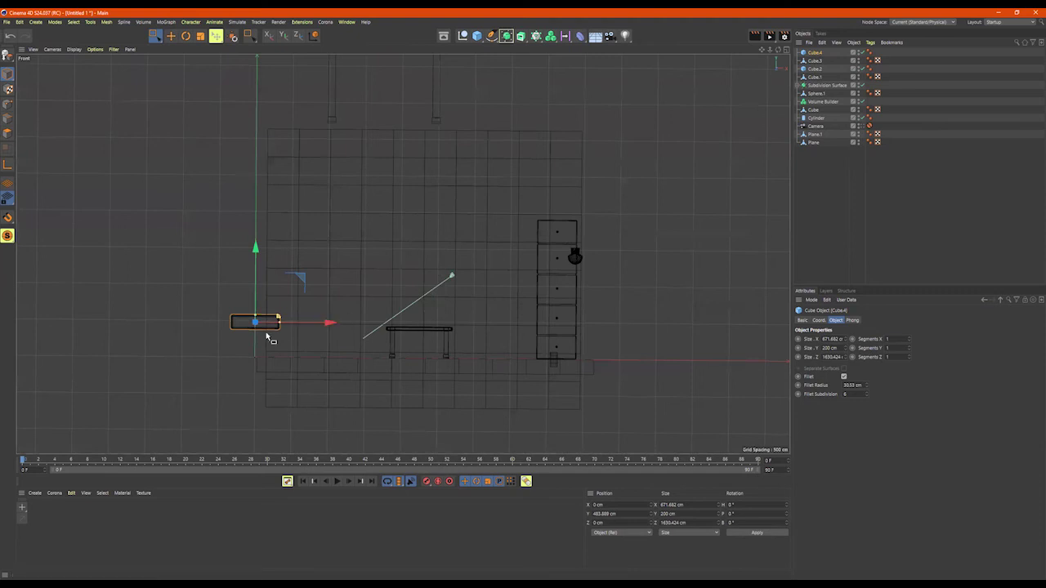
{"action": "scroll", "coordinate": [310, 323], "scroll_direction": "up", "scroll_amount": 1}
{"action": "left_click_drag", "start_coordinate": [318, 324], "coordinate": [443, 325]}
{"action": "left_click_drag", "start_coordinate": [367, 250], "coordinate": [367, 271]}
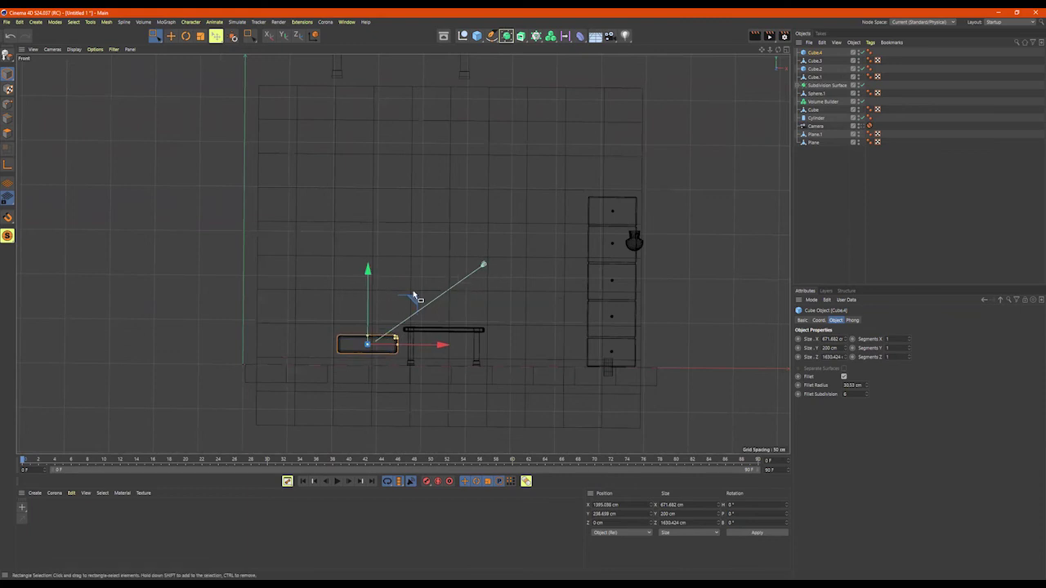
- In the Right view, move the slab along Z to about -4174 cm and raise it slightly along Y
{"action": "key", "text": "F5"}
{"action": "scroll", "coordinate": [262, 357], "scroll_direction": "down", "scroll_amount": 5}
{"action": "key", "text": "F1"}
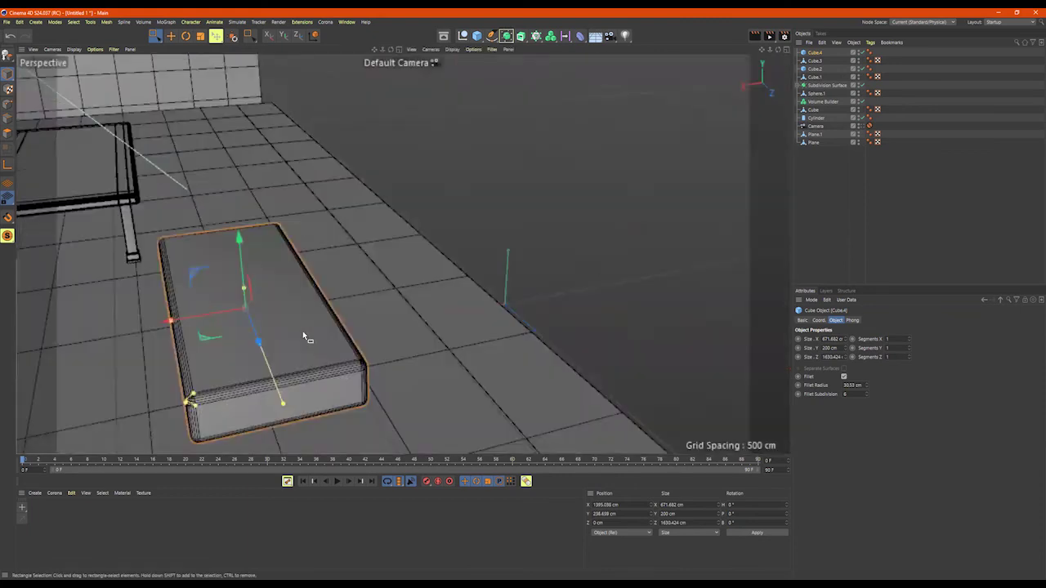
{"action": "key", "text": "F3"}
{"action": "middle_click_drag", "start_coordinate": [369, 324], "coordinate": [469, 369], "text": "alt"}
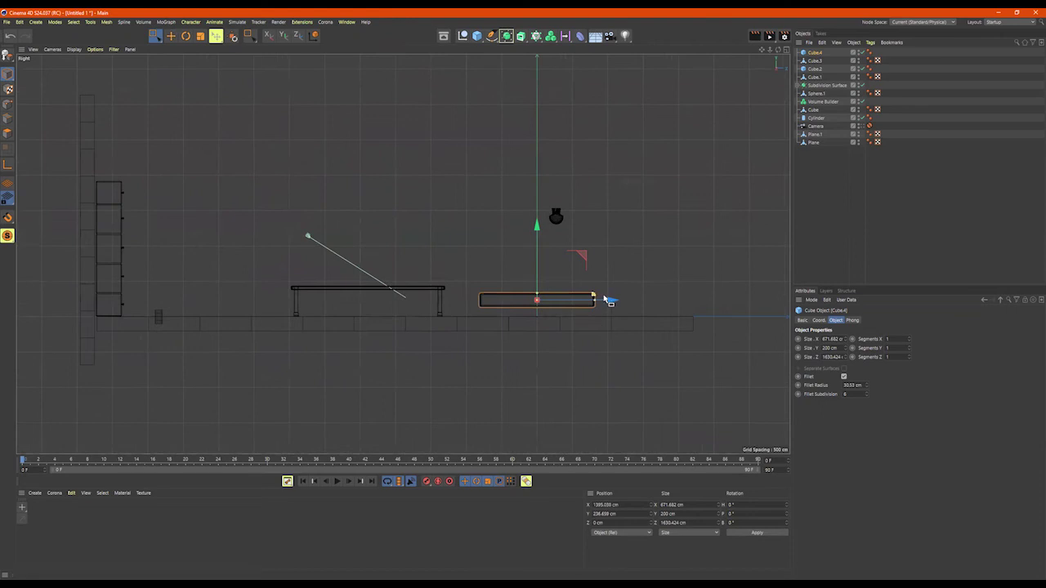
{"action": "left_click_drag", "start_coordinate": [611, 302], "coordinate": [315, 300]}
{"action": "left_click_drag", "start_coordinate": [242, 226], "coordinate": [241, 219]}
{"action": "middle_click", "coordinate": [340, 242]}
{"action": "middle_click", "coordinate": [279, 178]}
- Move the slab along X away from the table's long side and deselect it
{"action": "scroll", "coordinate": [340, 202], "scroll_direction": "down", "scroll_amount": 4}
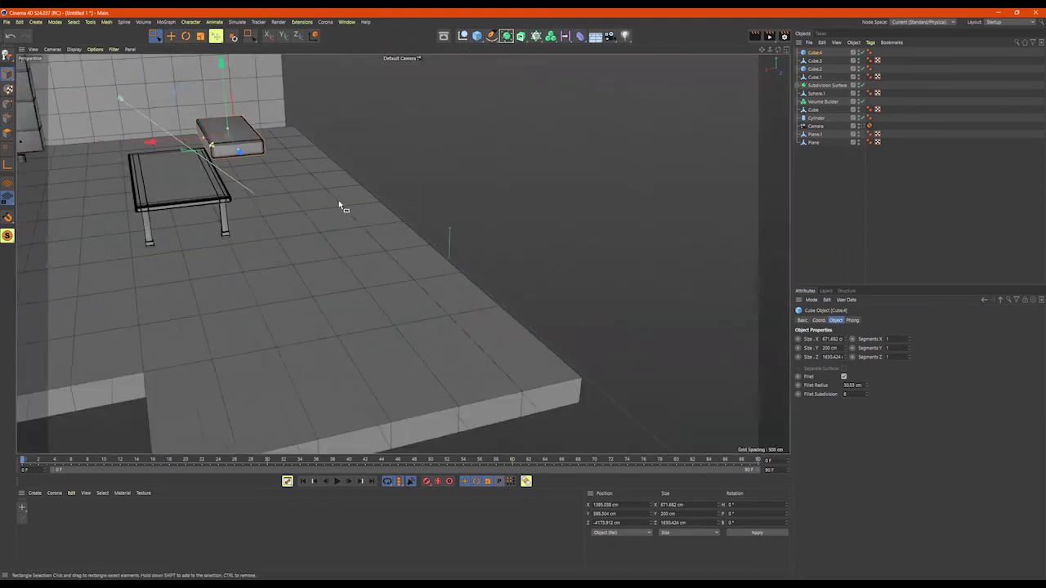
{"action": "middle_click_drag", "start_coordinate": [339, 202], "coordinate": [413, 331], "text": "alt"}
{"action": "left_click_drag", "start_coordinate": [203, 263], "coordinate": [472, 61]}
{"action": "left_click", "coordinate": [529, 257]}
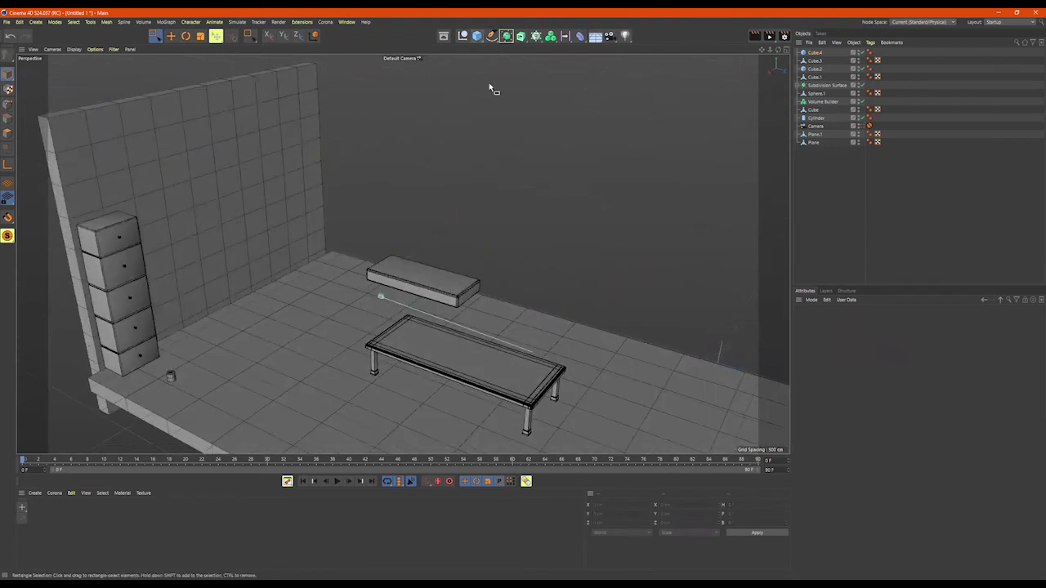
- Add a cylinder and move it to the end of the slab, at X about 614 cm and Z about -3338 cm
{"action": "left_click", "coordinate": [477, 36]}
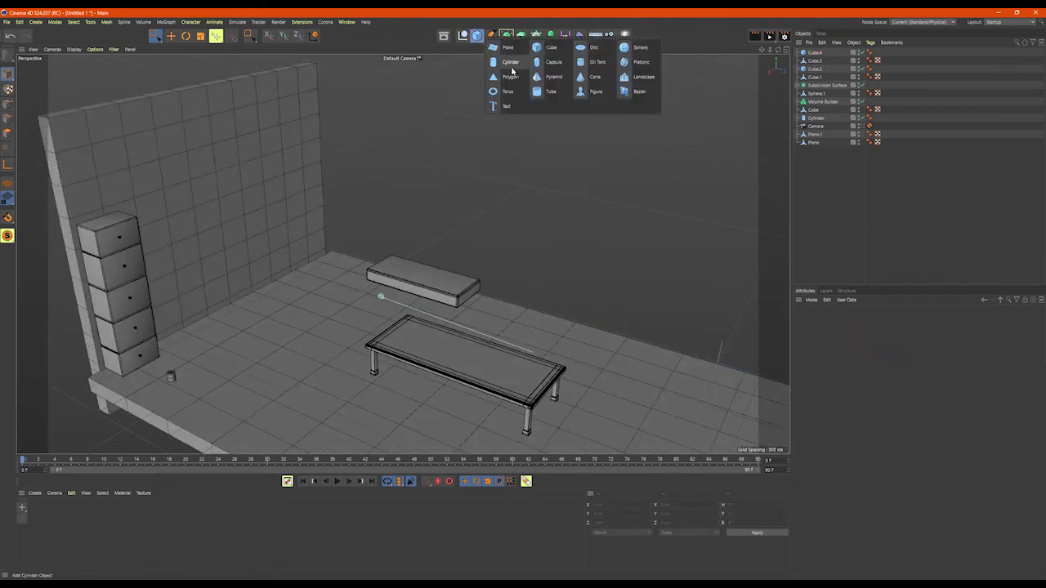
{"action": "left_click", "coordinate": [512, 67]}
{"action": "scroll", "coordinate": [561, 217], "scroll_direction": "down", "scroll_amount": 5}
{"action": "left_click_drag", "start_coordinate": [561, 217], "coordinate": [567, 179], "text": "alt"}
{"action": "left_click_drag", "start_coordinate": [501, 115], "coordinate": [503, 87]}
{"action": "left_click_drag", "start_coordinate": [480, 170], "coordinate": [504, 203]}
{"action": "key", "text": "s"}
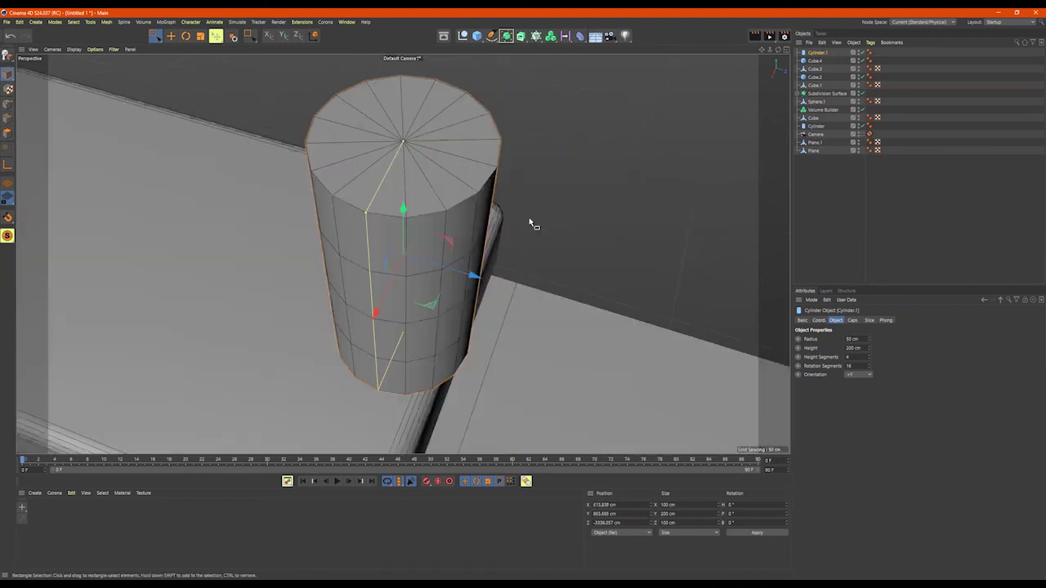
- Shift the cylinder along Z to about -3511 cm so it sits inward from the slab's end
{"action": "scroll", "coordinate": [530, 222], "scroll_direction": "down", "scroll_amount": 8}
{"action": "left_click_drag", "start_coordinate": [431, 256], "coordinate": [481, 287], "text": "alt"}
{"action": "middle_click_drag", "start_coordinate": [591, 299], "coordinate": [521, 285], "text": "alt"}
{"action": "left_click_drag", "start_coordinate": [529, 292], "coordinate": [357, 234]}
{"action": "scroll", "coordinate": [357, 234], "scroll_direction": "up", "scroll_amount": 3}
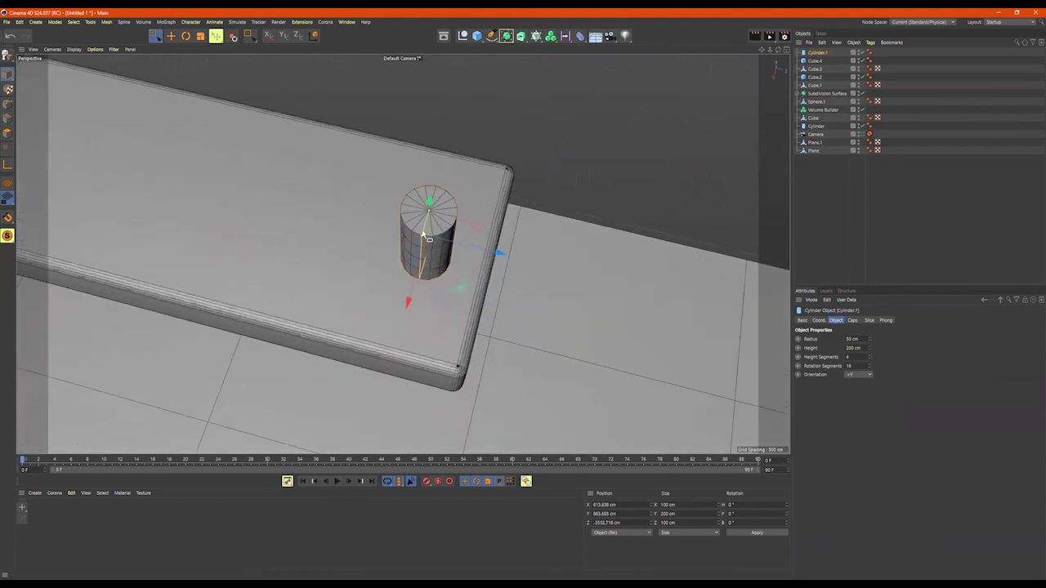
- Widen the cylinder to about 141 cm across with filleted caps and make it editable
{"action": "left_click_drag", "start_coordinate": [422, 236], "coordinate": [416, 182]}
{"action": "left_click", "coordinate": [852, 321]}
{"action": "left_click", "coordinate": [827, 359]}
{"action": "left_click_drag", "start_coordinate": [419, 246], "coordinate": [467, 222]}
{"action": "left_click", "coordinate": [834, 366]}
{"action": "mouse_move", "coordinate": [416, 304]}
{"action": "left_mouse_down", "text": "alt"}
{"action": "mouse_move", "coordinate": [434, 269]}
{"action": "mouse_move", "coordinate": [429, 304]}
{"action": "left_mouse_up", "text": "alt"}
{"action": "key", "text": "c"}
{"action": "mouse_move", "coordinate": [517, 298]}
{"action": "left_mouse_down", "text": "alt"}
{"action": "mouse_move", "coordinate": [525, 269]}
{"action": "mouse_move", "coordinate": [515, 285]}
{"action": "left_mouse_up", "text": "alt"}
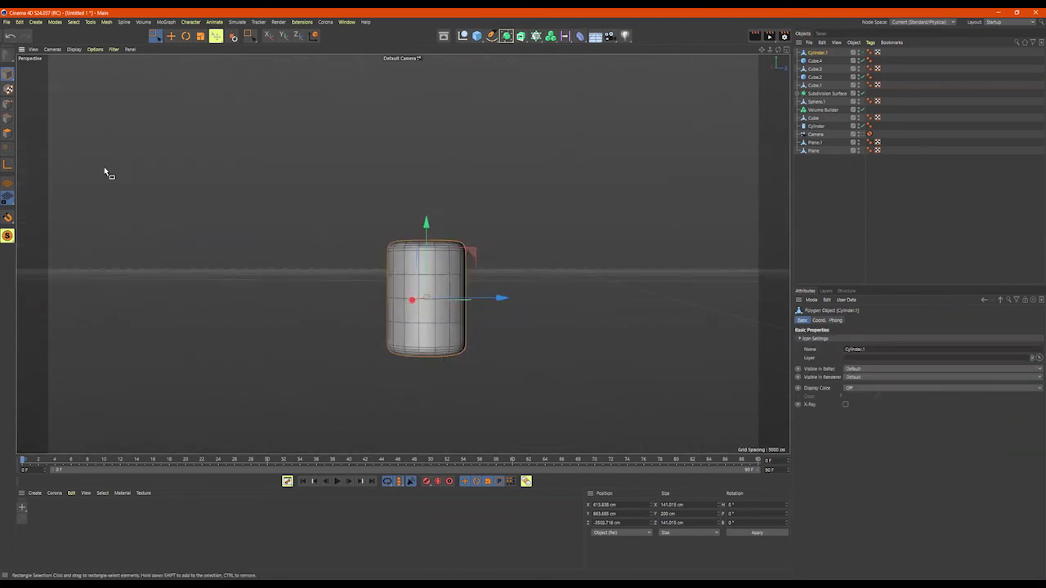
- Raise the cylinder's upper polygon rings along Y and delete them, leaving an open-topped cup shape
{"action": "left_click", "coordinate": [8, 133]}
{"action": "key", "text": "0"}
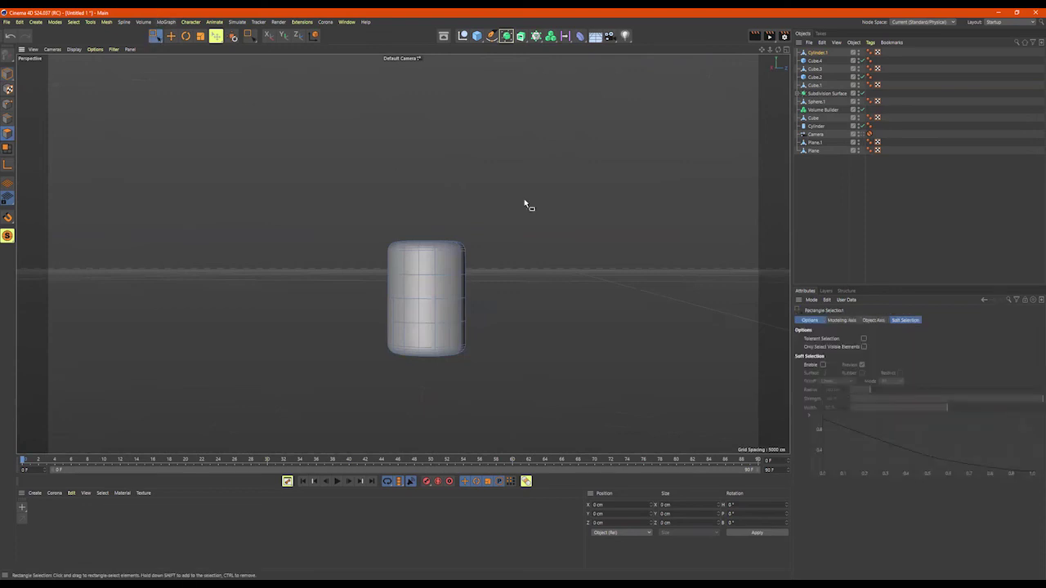
{"action": "left_click_drag", "start_coordinate": [537, 192], "coordinate": [343, 338]}
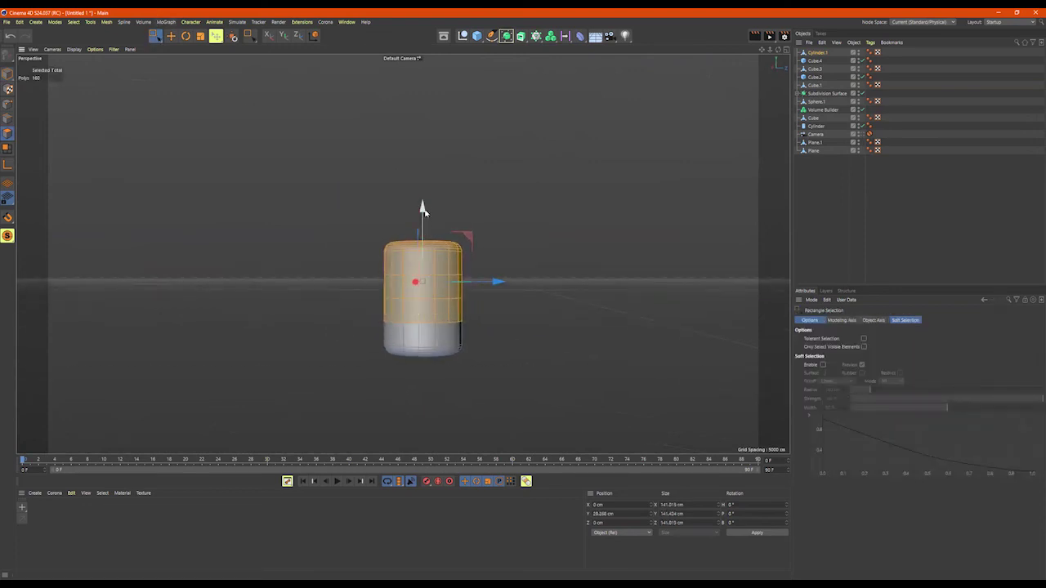
{"action": "left_click_drag", "start_coordinate": [423, 210], "coordinate": [420, 152]}
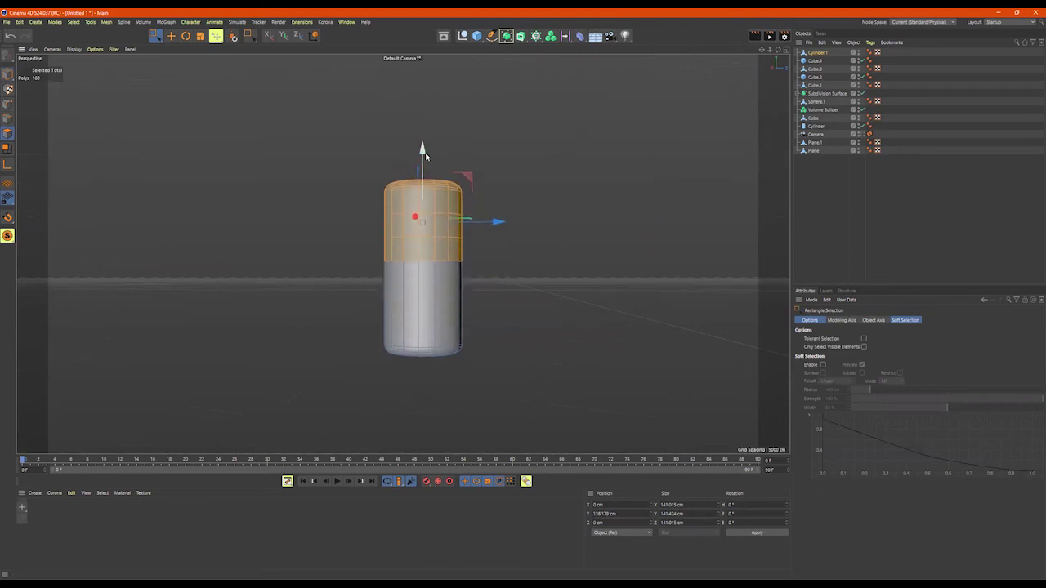
{"action": "key", "text": "Delete"}
{"action": "left_click_drag", "start_coordinate": [483, 253], "coordinate": [478, 263], "text": "alt"}
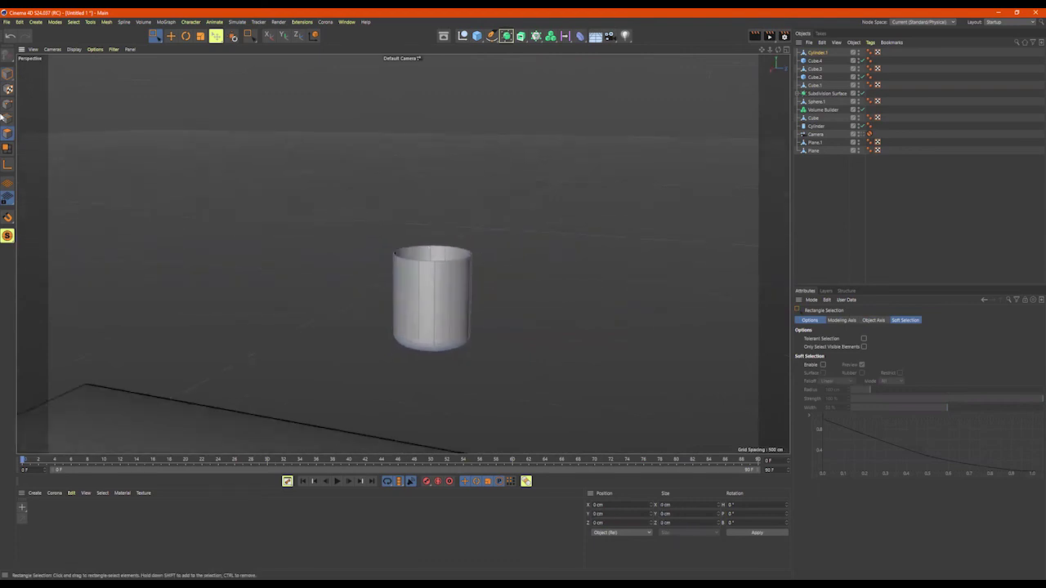
- Lower the open cylinder beneath the slab as a foot, at X about 591 cm and Y about 20 cm
{"action": "left_click", "coordinate": [8, 73]}
{"action": "scroll", "coordinate": [510, 276], "scroll_direction": "down", "scroll_amount": 5}
{"action": "left_click_drag", "start_coordinate": [455, 197], "coordinate": [521, 334]}
{"action": "right_click_drag", "start_coordinate": [481, 310], "coordinate": [196, 306], "text": "alt"}
{"action": "middle_click_drag", "start_coordinate": [440, 272], "coordinate": [478, 240], "text": "alt"}
{"action": "left_click_drag", "start_coordinate": [425, 211], "coordinate": [412, 211], "text": "alt"}
{"action": "left_click_drag", "start_coordinate": [331, 247], "coordinate": [345, 251]}
{"action": "middle_click", "coordinate": [538, 245]}
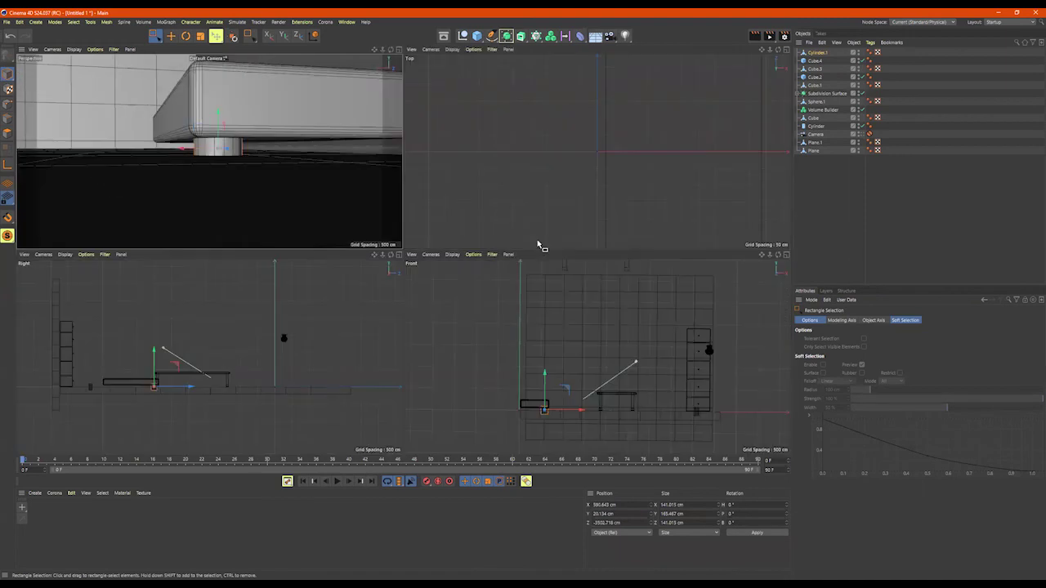
- In the Top view, move the foot closer to the slab's corner, at X about 595 cm and Z about -3460 cm
{"action": "key", "text": "o"}
{"action": "scroll", "coordinate": [674, 190], "scroll_direction": "down", "scroll_amount": 4}
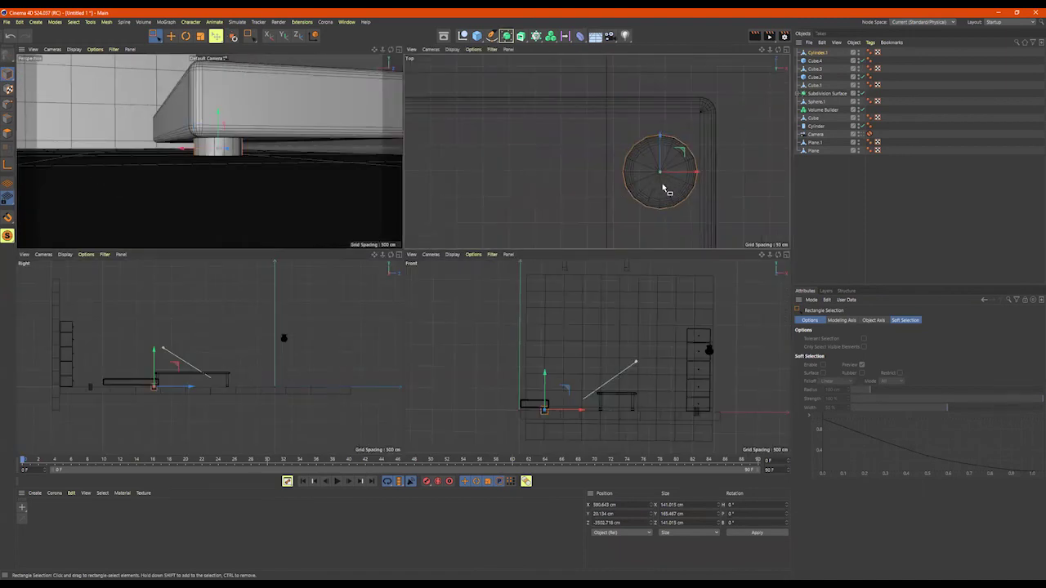
{"action": "middle_click", "coordinate": [677, 187]}
{"action": "scroll", "coordinate": [694, 208], "scroll_direction": "down", "scroll_amount": 8}
{"action": "scroll", "coordinate": [609, 205], "scroll_direction": "up", "scroll_amount": 3}
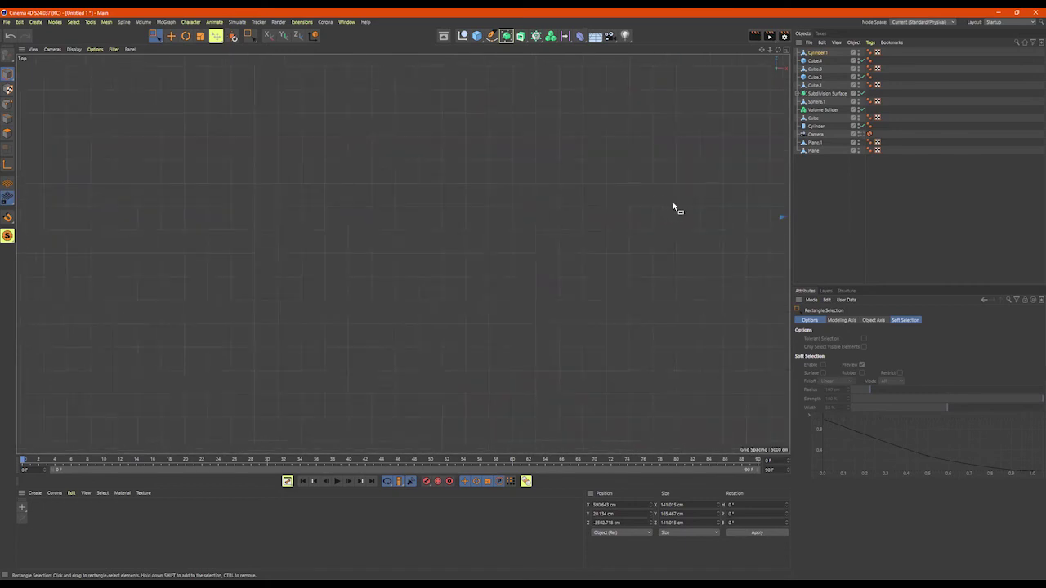
{"action": "key", "text": "o"}
{"action": "scroll", "coordinate": [679, 215], "scroll_direction": "down", "scroll_amount": 5}
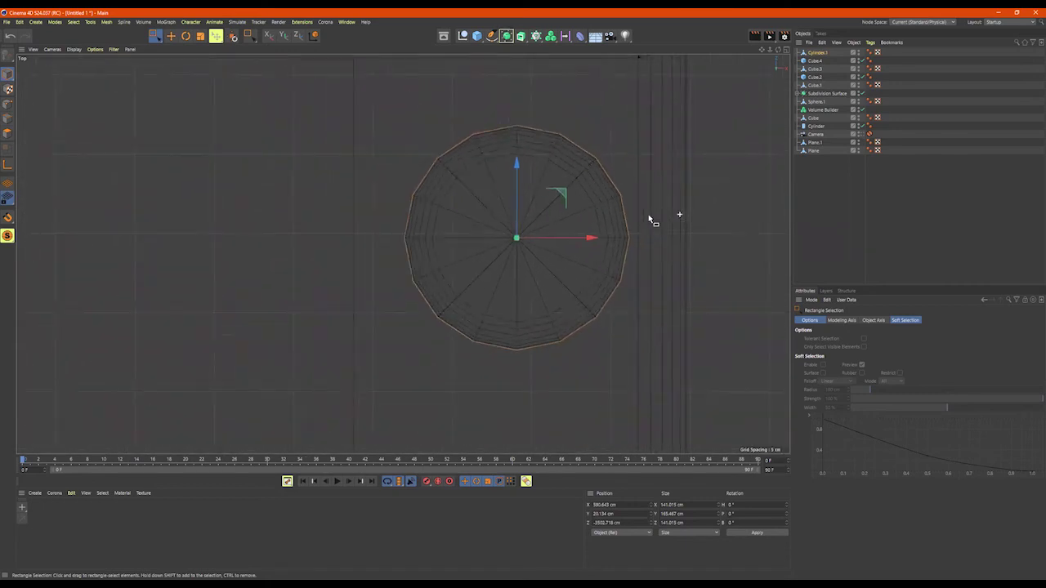
{"action": "scroll", "coordinate": [633, 220], "scroll_direction": "down", "scroll_amount": 5}
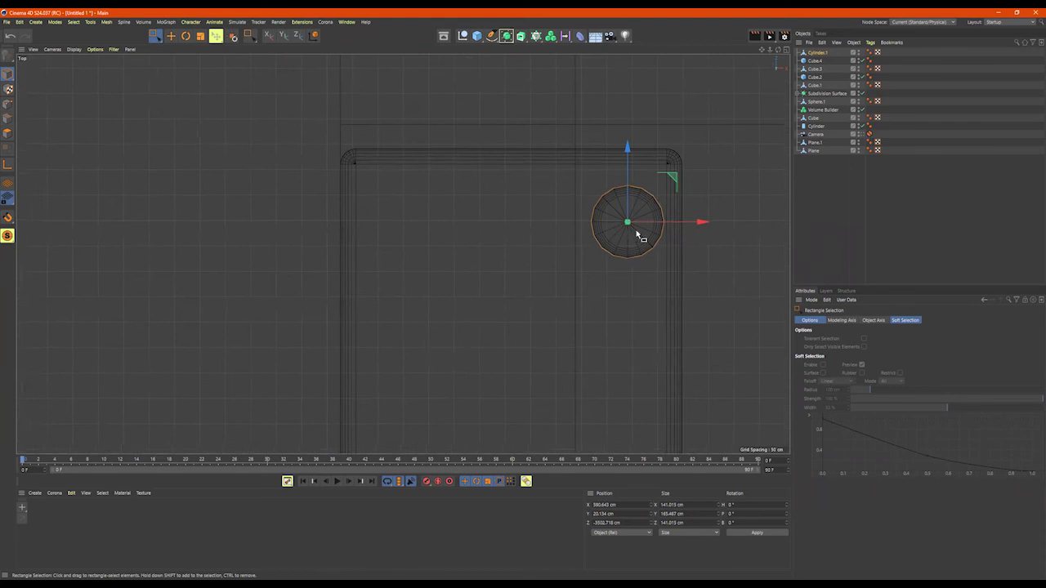
{"action": "scroll", "coordinate": [575, 290], "scroll_direction": "up", "scroll_amount": 4}
{"action": "left_click_drag", "start_coordinate": [519, 224], "coordinate": [517, 168]}
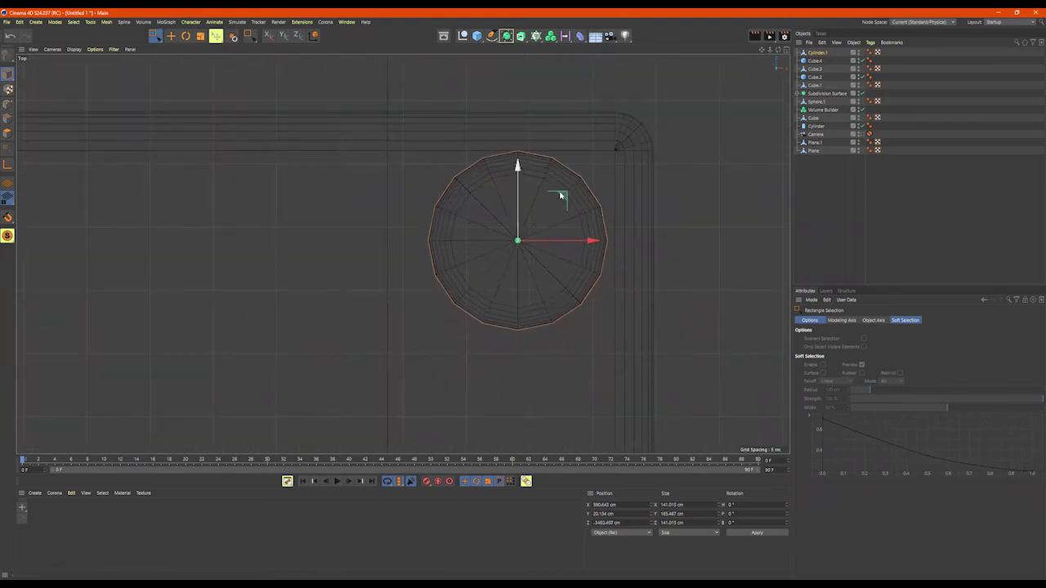
{"action": "left_click_drag", "start_coordinate": [591, 241], "coordinate": [598, 242]}
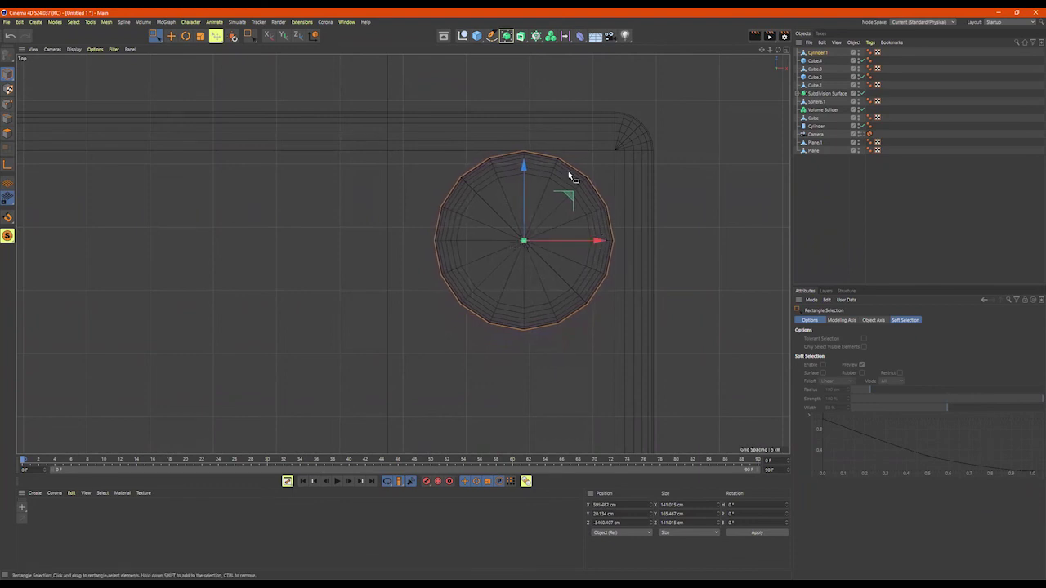
- Duplicate the foot along X to the adjacent corner on the slab's other long side
{"action": "scroll", "coordinate": [652, 259], "scroll_direction": "down", "scroll_amount": 5}
{"action": "left_click_drag", "start_coordinate": [694, 250], "coordinate": [493, 258]}
{"action": "middle_click_drag", "start_coordinate": [645, 328], "coordinate": [580, 260]}
- Select both feet and copy them about 1424 cm along Z to the slab's opposite end
{"action": "left_click", "coordinate": [614, 236], "text": "shift"}
{"action": "scroll", "coordinate": [621, 320], "scroll_direction": "down", "scroll_amount": 10}
{"action": "scroll", "coordinate": [596, 262], "scroll_direction": "up", "scroll_amount": 8}
{"action": "middle_click_drag", "start_coordinate": [677, 256], "coordinate": [654, 134], "text": "alt"}
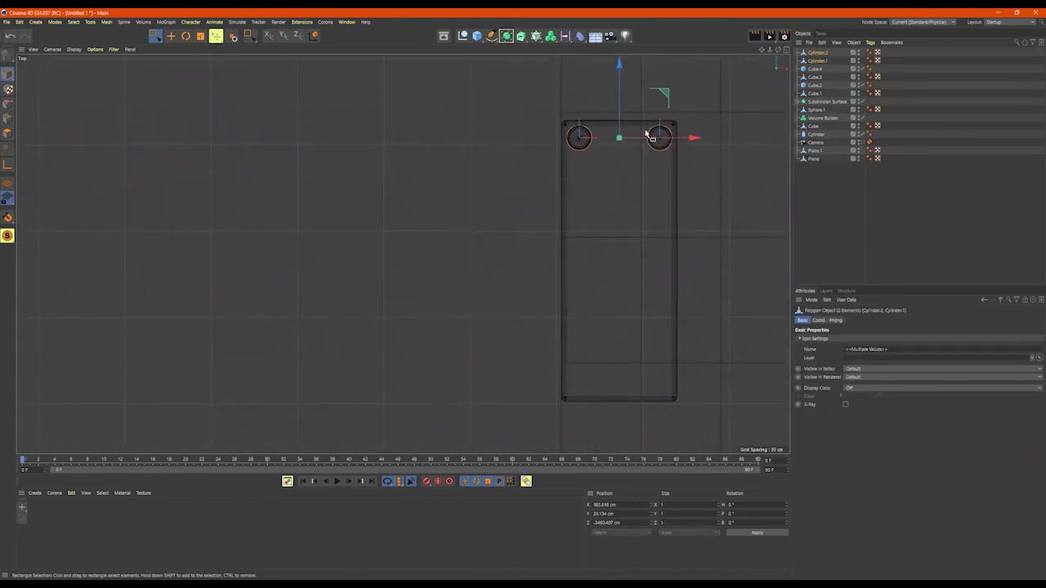
{"action": "left_click_drag", "start_coordinate": [619, 74], "coordinate": [617, 321]}
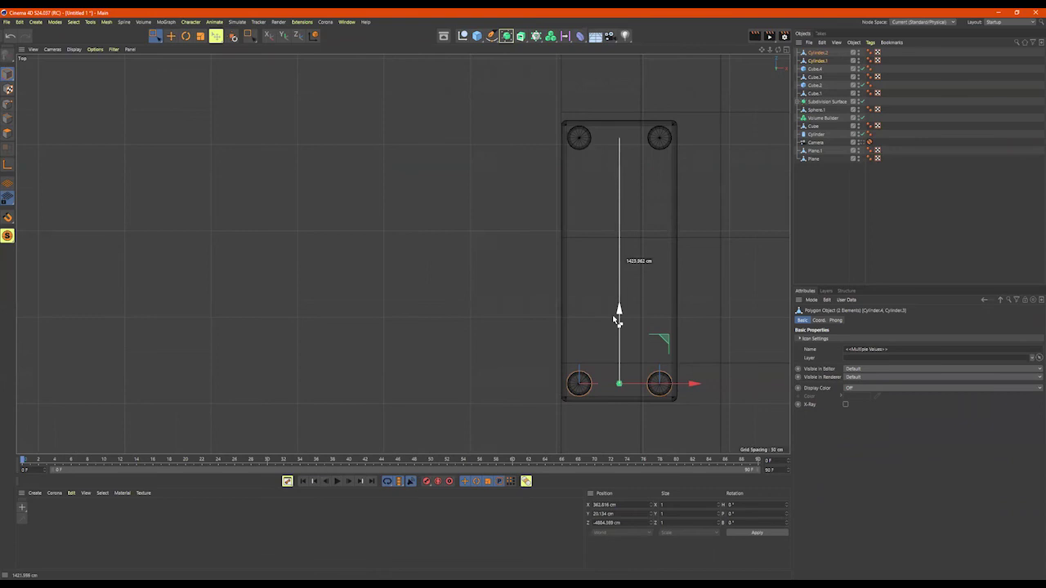
{"action": "left_click_drag", "start_coordinate": [617, 321], "coordinate": [617, 322], "text": "ctrl"}
- Select all four feet and raise them into the slab to Y about 101 cm so their rounded ends meet the floor
{"action": "middle_click", "coordinate": [628, 327]}
{"action": "middle_click", "coordinate": [306, 172]}
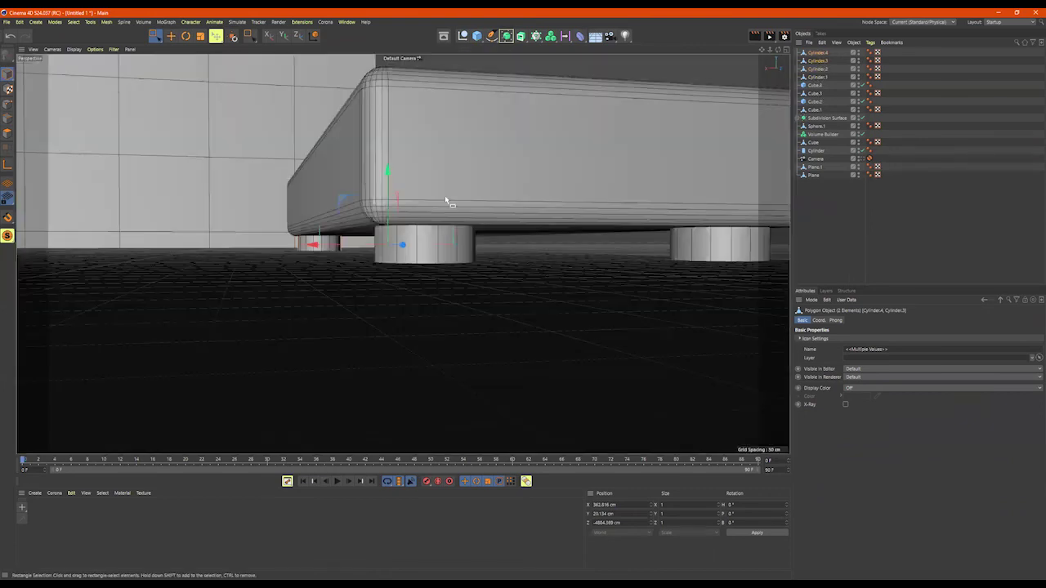
{"action": "scroll", "coordinate": [446, 200], "scroll_direction": "down", "scroll_amount": 2}
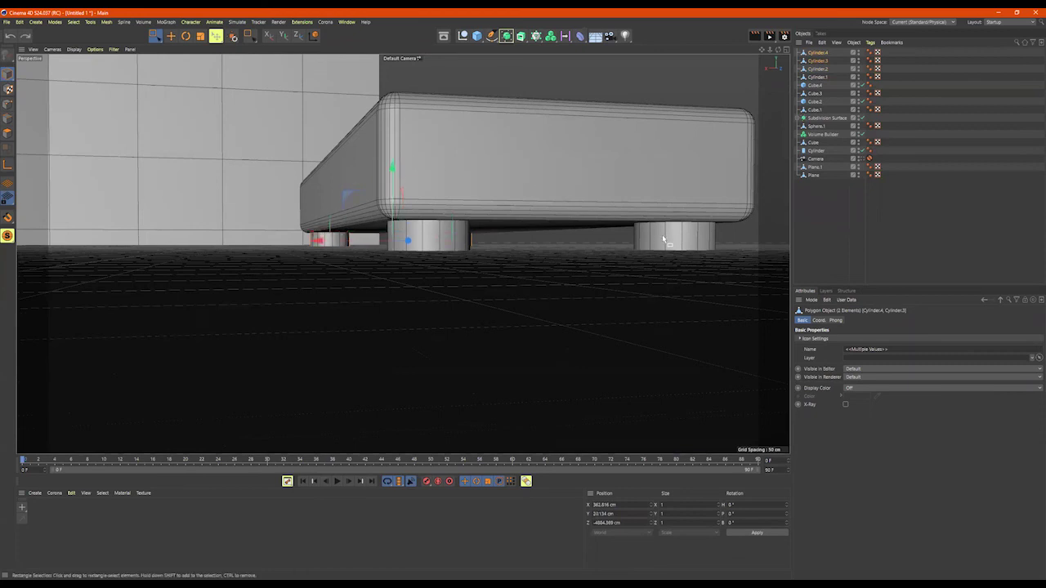
{"action": "left_click", "coordinate": [403, 235], "text": "shift"}
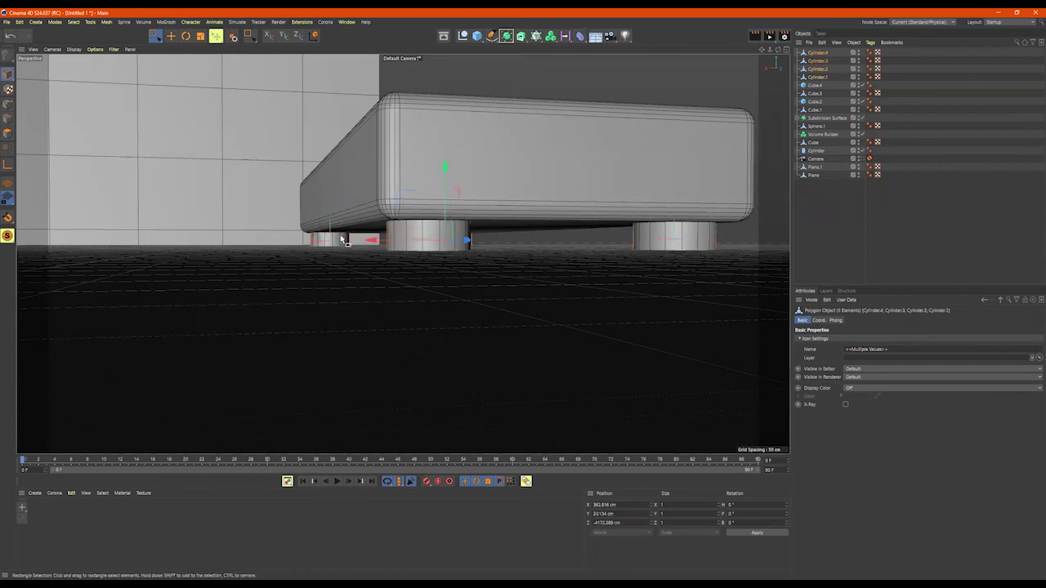
{"action": "left_click_drag", "start_coordinate": [535, 246], "coordinate": [520, 244], "text": "alt"}
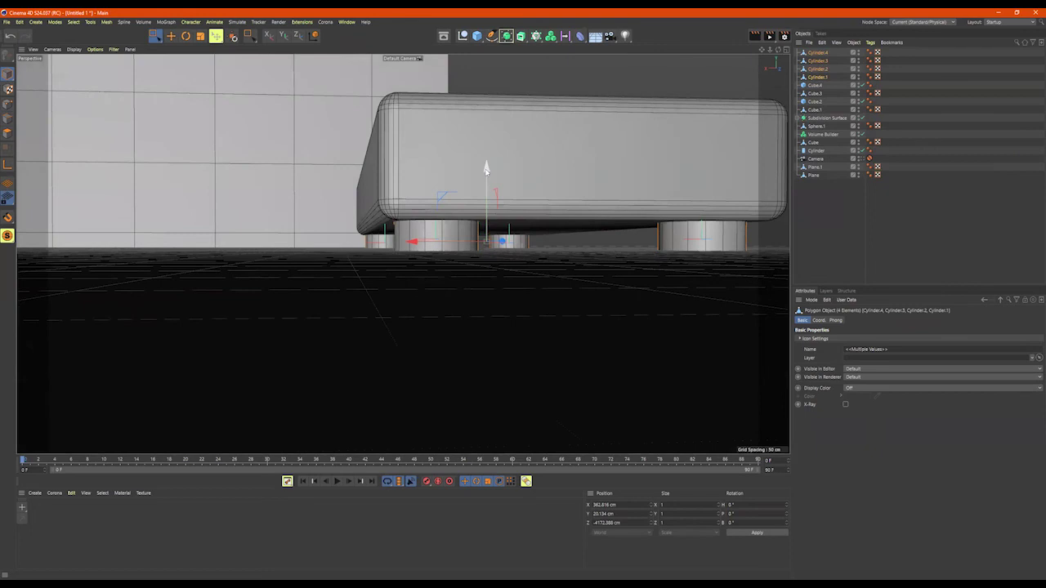
{"action": "left_click_drag", "start_coordinate": [487, 160], "coordinate": [486, 138]}
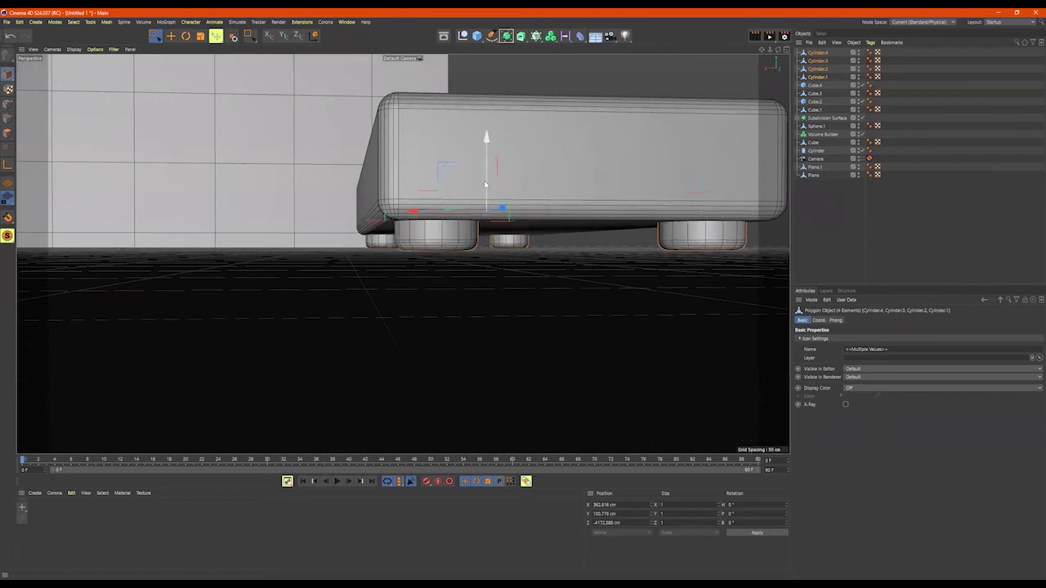
{"action": "middle_click", "coordinate": [486, 185]}
{"action": "middle_click", "coordinate": [575, 416]}
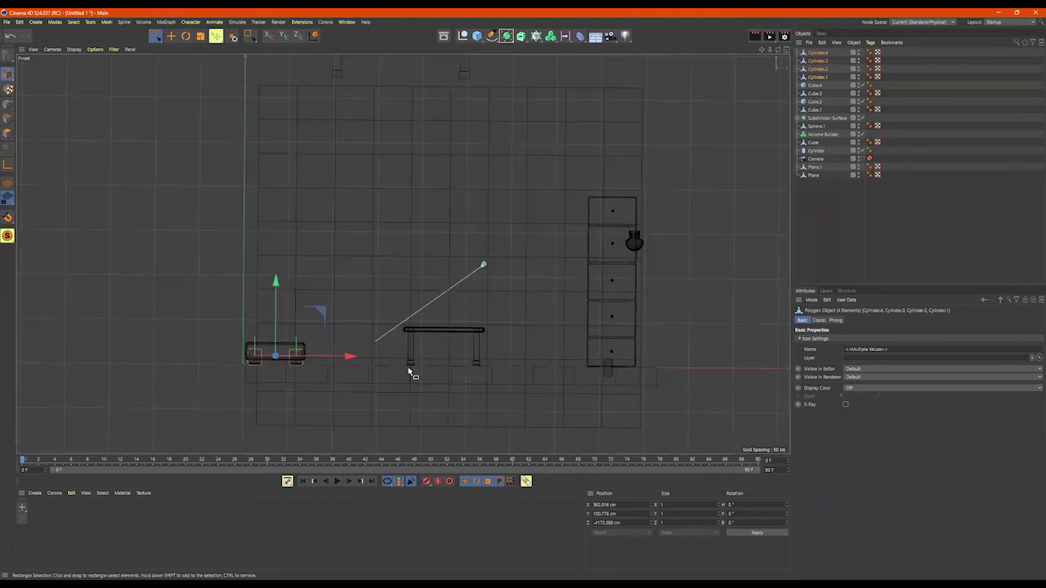
{"action": "key", "text": "o"}
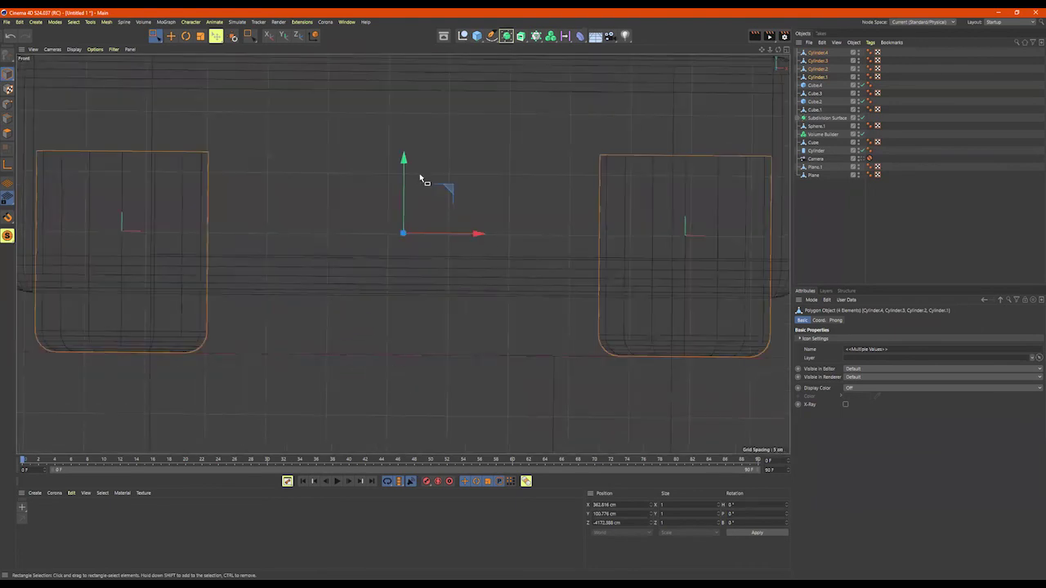
{"action": "left_click_drag", "start_coordinate": [405, 161], "coordinate": [404, 158]}
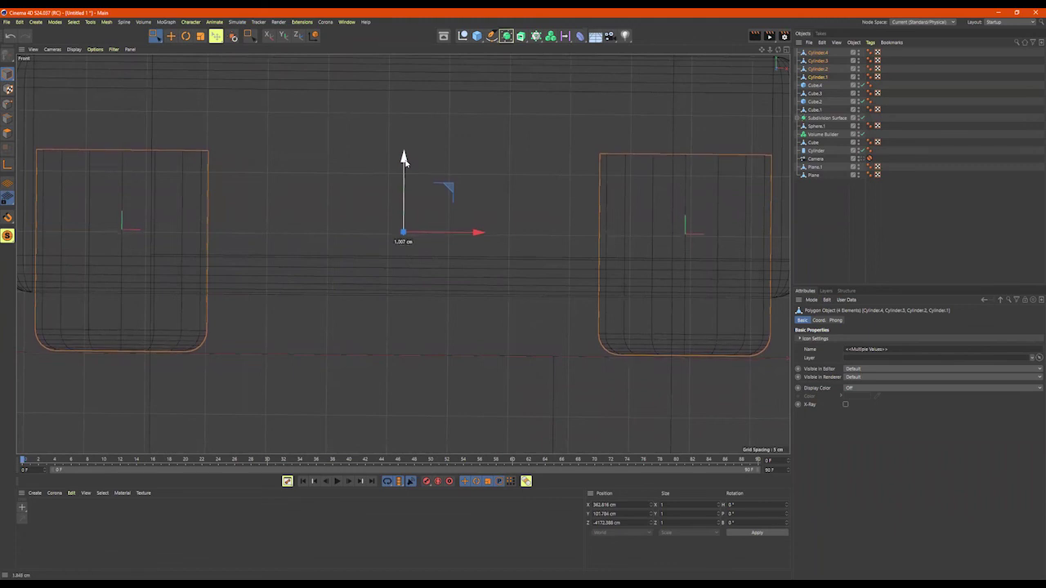
{"action": "middle_click", "coordinate": [457, 179]}
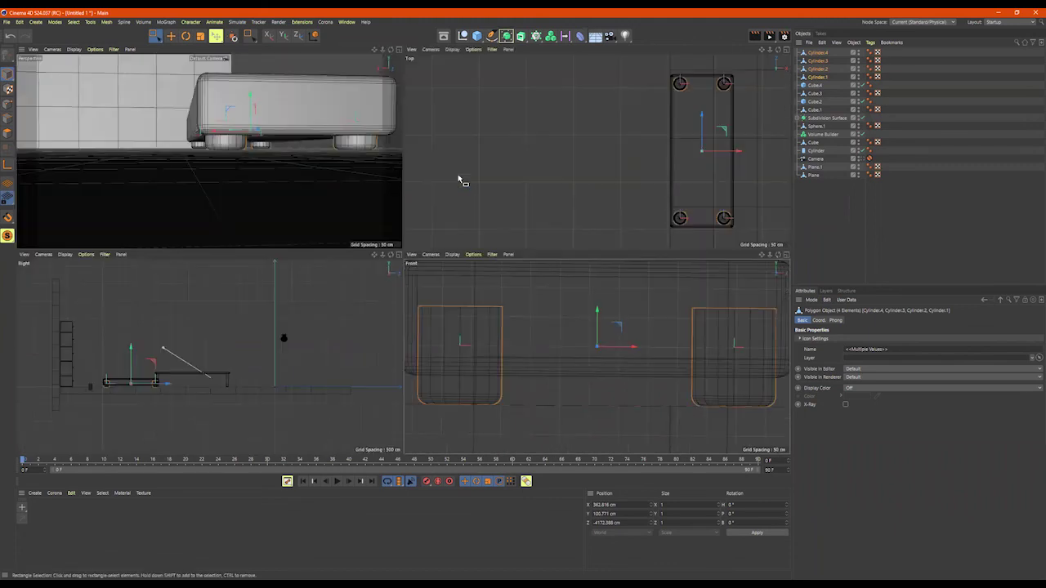
- Duplicate the slab upward above the seat, at Y about 478 cm
{"action": "middle_click", "coordinate": [349, 171]}
{"action": "left_click_drag", "start_coordinate": [420, 196], "coordinate": [514, 203], "text": "alt"}
{"action": "right_click_drag", "start_coordinate": [514, 203], "coordinate": [411, 220], "text": "alt"}
{"action": "left_click_drag", "start_coordinate": [470, 217], "coordinate": [597, 282], "text": "alt"}
{"action": "right_click_drag", "start_coordinate": [584, 282], "coordinate": [458, 280], "text": "alt"}
{"action": "left_click_drag", "start_coordinate": [515, 278], "coordinate": [327, 261], "text": "alt"}
{"action": "right_click_drag", "start_coordinate": [654, 315], "coordinate": [581, 317], "text": "alt"}
{"action": "middle_click_drag", "start_coordinate": [221, 238], "coordinate": [670, 349], "text": "alt"}
{"action": "left_click_drag", "start_coordinate": [520, 335], "coordinate": [448, 320], "text": "alt"}
{"action": "middle_click_drag", "start_coordinate": [564, 319], "coordinate": [484, 310], "text": "alt"}
{"action": "left_click_drag", "start_coordinate": [520, 312], "coordinate": [511, 283], "text": "alt"}
{"action": "left_click", "coordinate": [532, 298]}
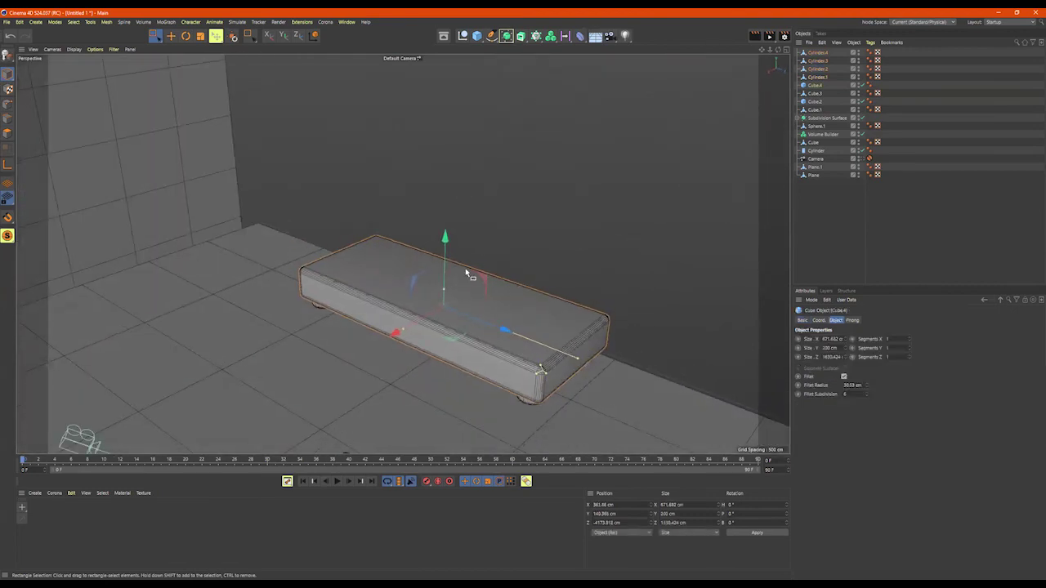
{"action": "left_click_drag", "start_coordinate": [445, 237], "coordinate": [446, 179], "text": "ctrl"}
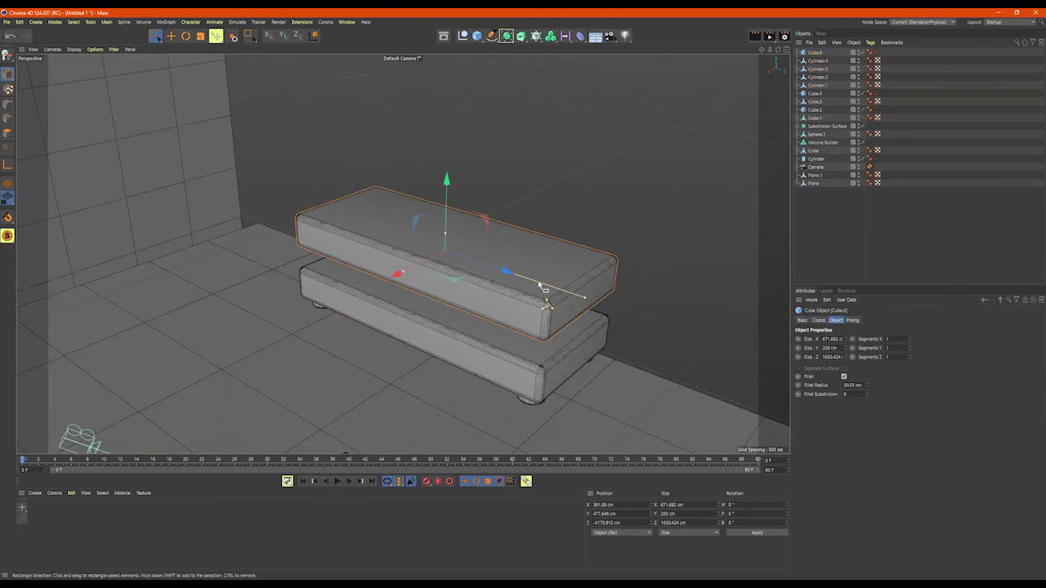
- Try to rotate the slab copy to a bank of -85° and shrink its cross-section for a backrest
{"action": "key", "text": "e"}
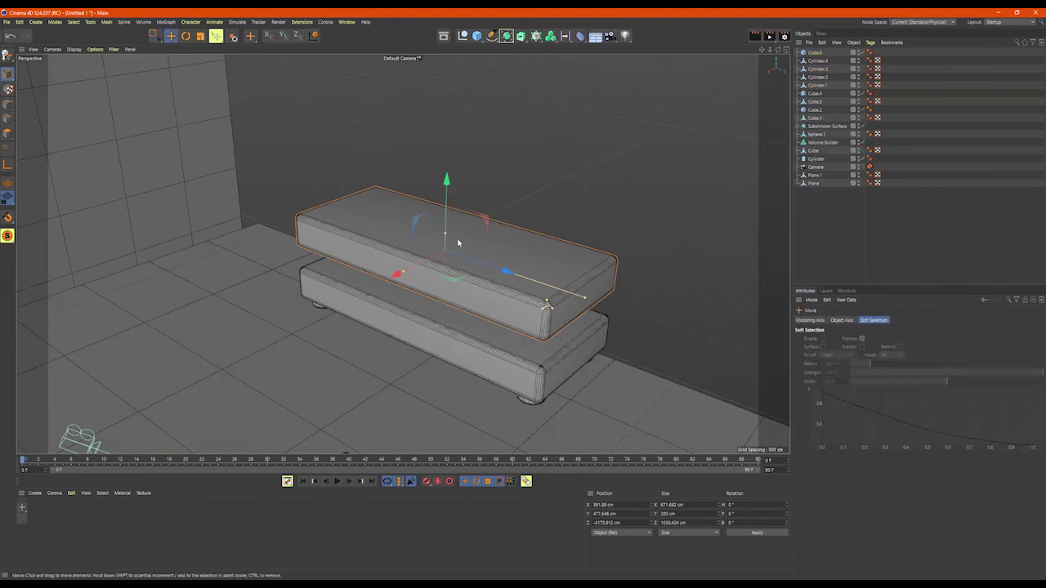
{"action": "key", "text": "r"}
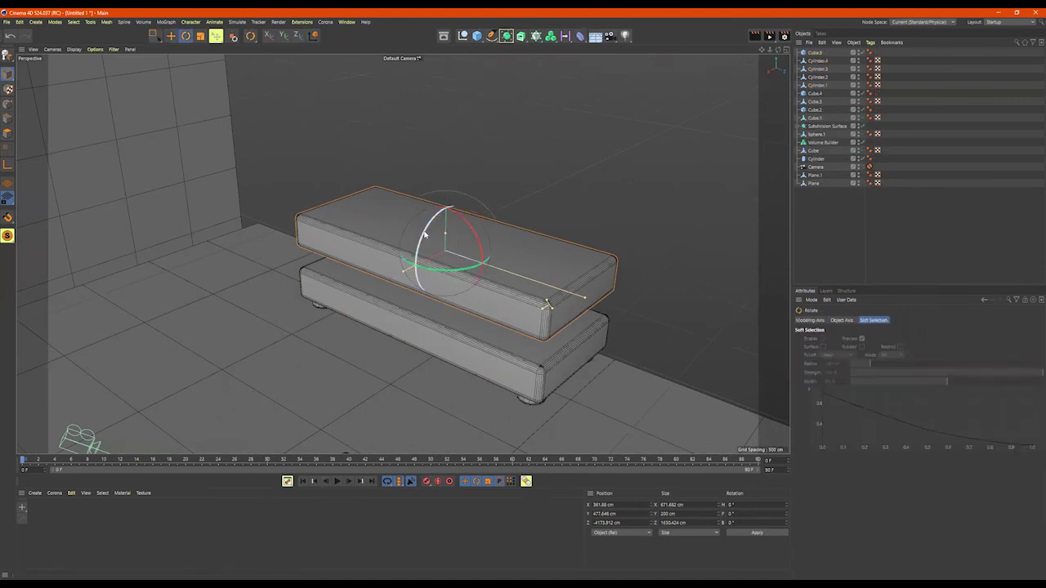
{"action": "left_click_drag", "start_coordinate": [425, 235], "coordinate": [459, 245]}
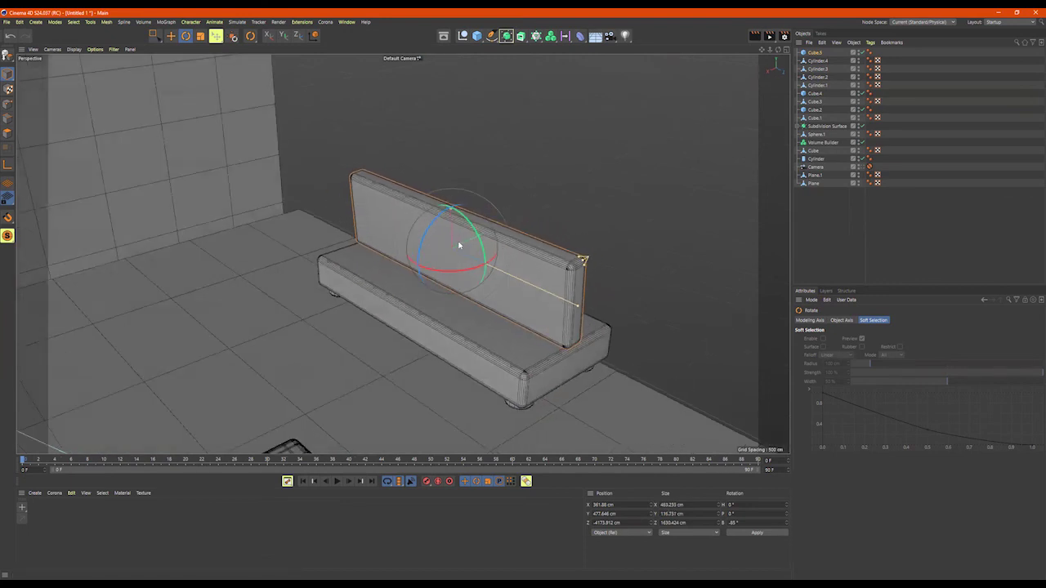
{"action": "left_click_drag", "start_coordinate": [522, 256], "coordinate": [449, 220], "text": "alt"}
- Undo the resizing and rotation of the slab copy
{"action": "key", "text": "ctrl+z"}
{"action": "key", "text": "ctrl+z"}
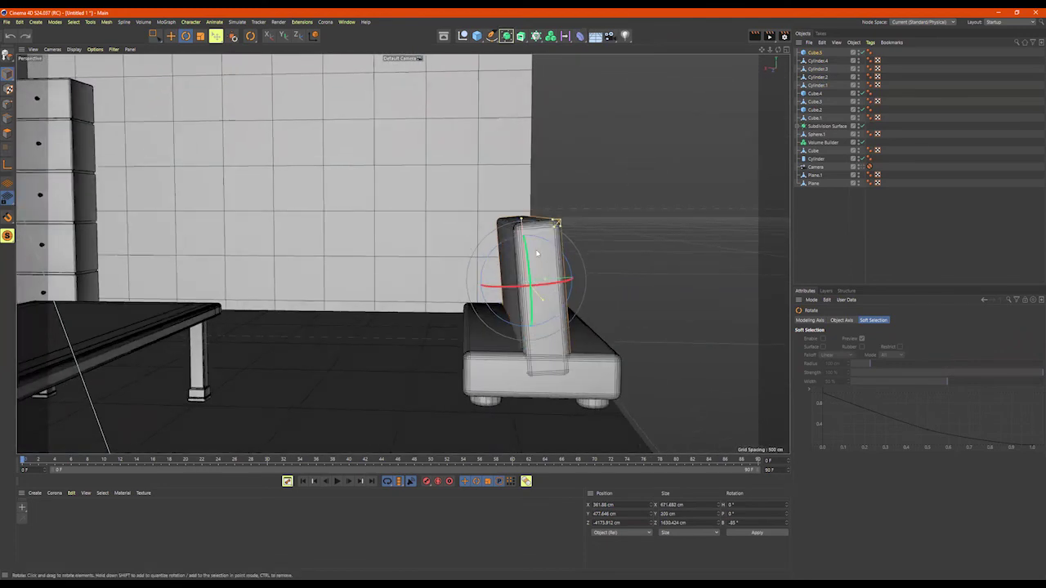
{"action": "key", "text": "ctrl+z"}
{"action": "left_click_drag", "start_coordinate": [570, 272], "coordinate": [470, 247], "text": "alt"}
{"action": "key", "text": "ctrl+z"}
- Rotate the slab copy upright and set it along the seat's rear edge as the backrest
{"action": "left_click_drag", "start_coordinate": [524, 345], "coordinate": [502, 276]}
{"action": "key", "text": "e"}
{"action": "middle_click_drag", "start_coordinate": [502, 276], "coordinate": [407, 266], "text": "alt"}
{"action": "left_click_drag", "start_coordinate": [407, 266], "coordinate": [398, 259], "text": "alt"}
{"action": "right_click_drag", "start_coordinate": [397, 259], "coordinate": [522, 241], "text": "alt"}
{"action": "left_click_drag", "start_coordinate": [522, 242], "coordinate": [482, 246], "text": "alt"}
- Copy the backrest forward and resize the copy into a cushion of about 455 × 83 × 378 cm at one end
{"action": "left_click", "coordinate": [648, 232]}
{"action": "left_click", "coordinate": [546, 219]}
{"action": "left_click_drag", "start_coordinate": [370, 202], "coordinate": [516, 192], "text": "ctrl"}
{"action": "middle_click_drag", "start_coordinate": [622, 234], "coordinate": [573, 308], "text": "alt"}
{"action": "left_click_drag", "start_coordinate": [573, 309], "coordinate": [293, 352], "text": "alt"}
{"action": "left_click_drag", "start_coordinate": [437, 309], "coordinate": [306, 309]}
{"action": "left_click_drag", "start_coordinate": [231, 348], "coordinate": [232, 354]}
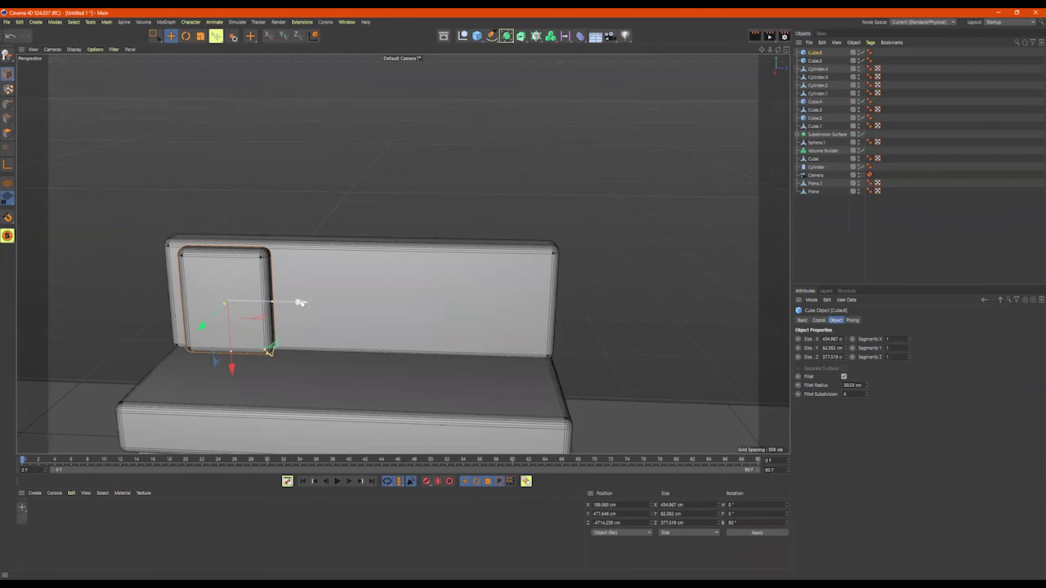
- Copy the cushion along Z to form a row of four across the backrest
{"action": "left_click_drag", "start_coordinate": [313, 308], "coordinate": [539, 311], "text": "ctrl"}
{"action": "left_click", "coordinate": [214, 261], "text": "shift"}
{"action": "left_click_drag", "start_coordinate": [540, 311], "coordinate": [517, 374], "text": "alt"}
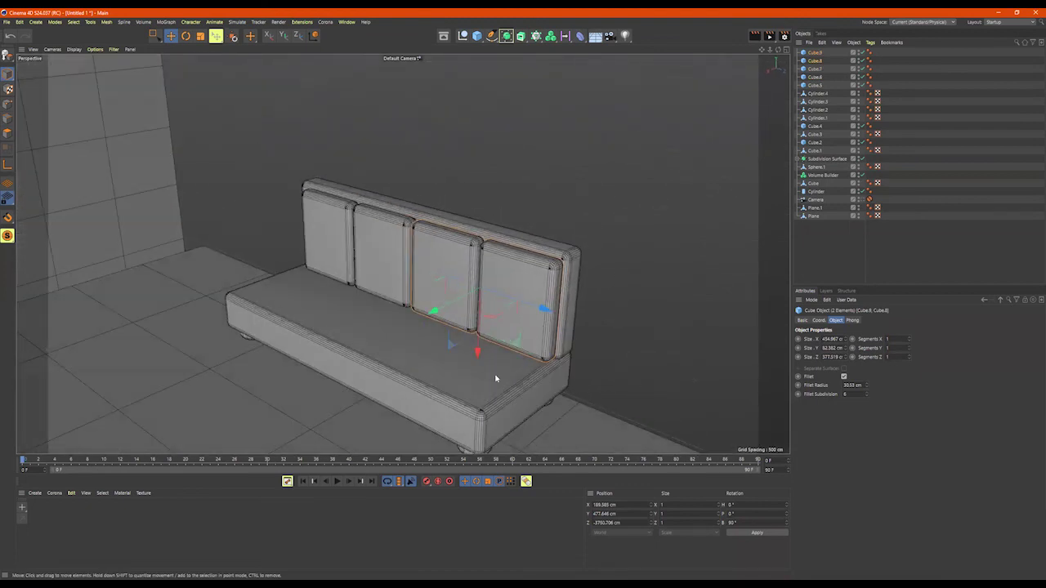
- Select the seat slab and duplicate it along Z beyond the seat's end
{"action": "left_click_drag", "start_coordinate": [589, 328], "coordinate": [554, 337], "text": "alt"}
{"action": "left_click", "coordinate": [502, 368]}
{"action": "left_click_drag", "start_coordinate": [505, 371], "coordinate": [539, 376], "text": "alt"}
{"action": "left_click_drag", "start_coordinate": [417, 366], "coordinate": [713, 404], "text": "ctrl"}
{"action": "middle_click_drag", "start_coordinate": [713, 405], "coordinate": [601, 356], "text": "alt"}
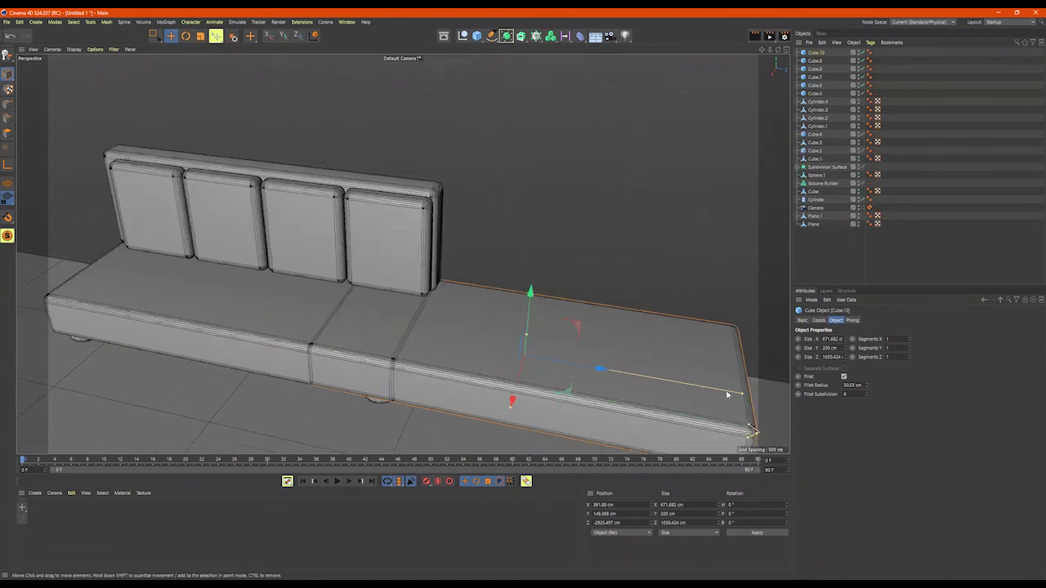
- Resize the new slab copy into an armrest about 326 cm tall and 137 cm thick at the seat's end, Z about -3307 cm
{"action": "left_click_drag", "start_coordinate": [743, 398], "coordinate": [529, 325]}
{"action": "left_click_drag", "start_coordinate": [602, 367], "coordinate": [523, 352]}
{"action": "left_click_drag", "start_coordinate": [440, 319], "coordinate": [498, 367]}
{"action": "key", "text": "ctrl+z"}
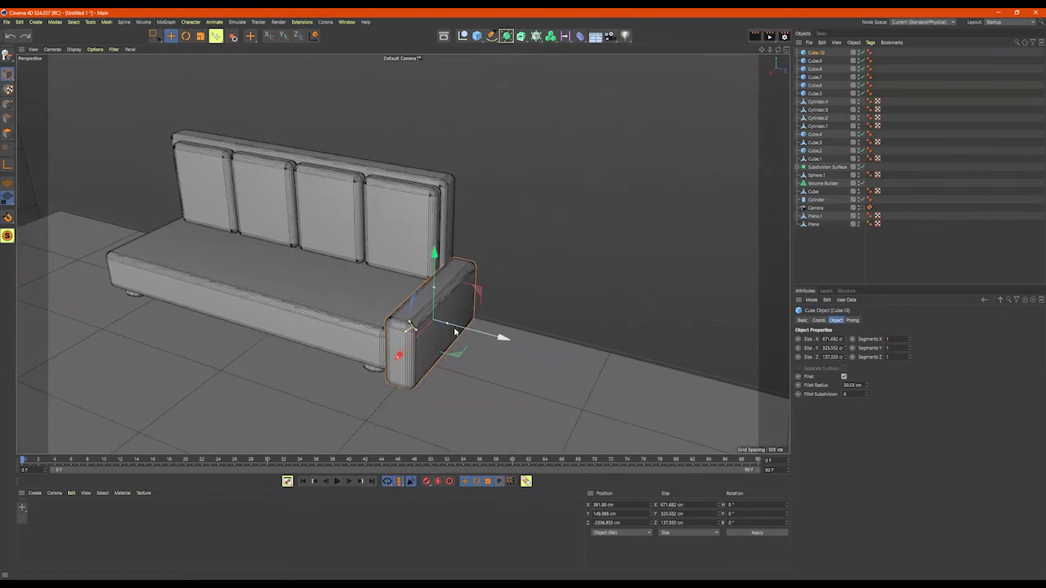
- Resize the armrest to about 108 cm thick and 343 cm tall and make it editable
{"action": "left_click_drag", "start_coordinate": [446, 326], "coordinate": [380, 303]}
{"action": "right_click_drag", "start_coordinate": [380, 302], "coordinate": [504, 311], "text": "alt"}
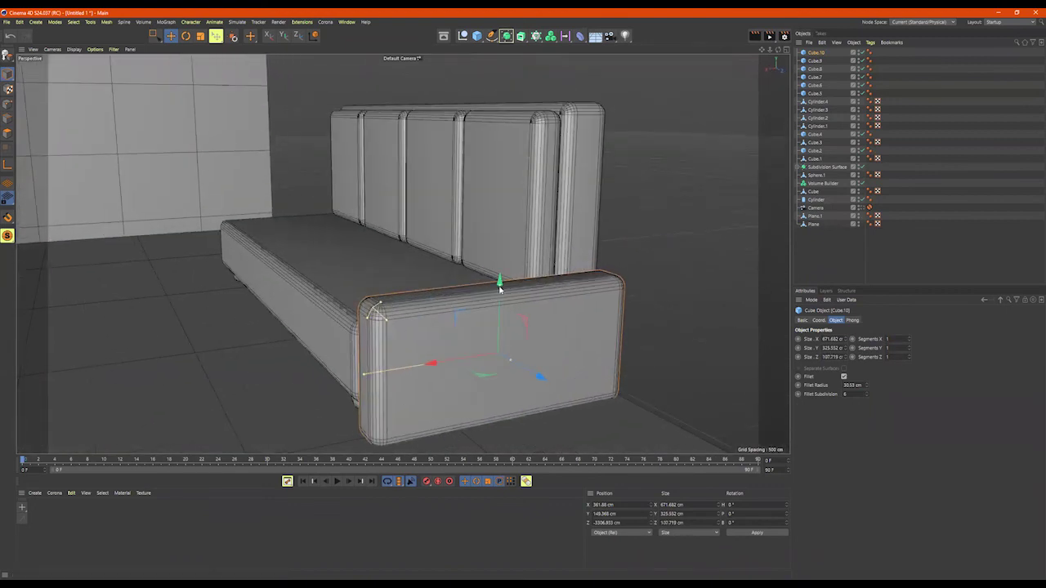
{"action": "left_click_drag", "start_coordinate": [500, 286], "coordinate": [616, 321]}
{"action": "key", "text": "c"}
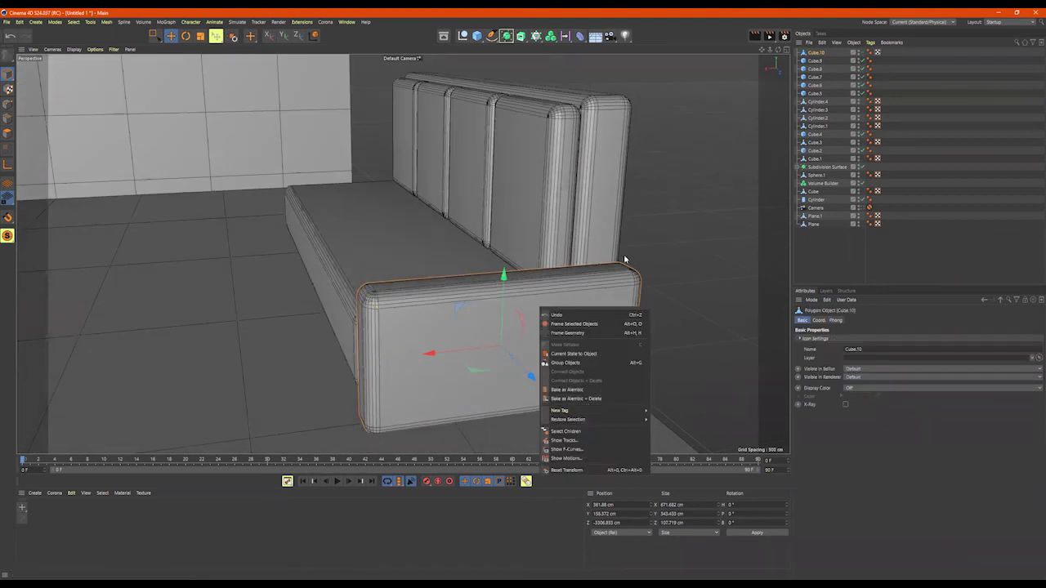
- Add two loop cuts to the armrest, one vertical near its front at about 81% and one horizontal at about 71% height
{"action": "left_click", "coordinate": [593, 399]}
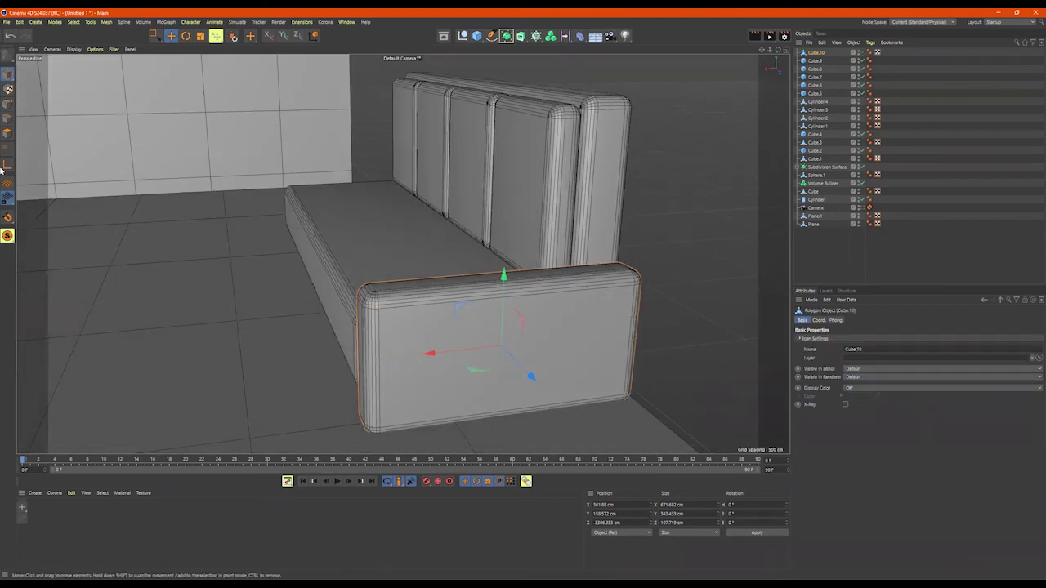
{"action": "right_click", "coordinate": [674, 244]}
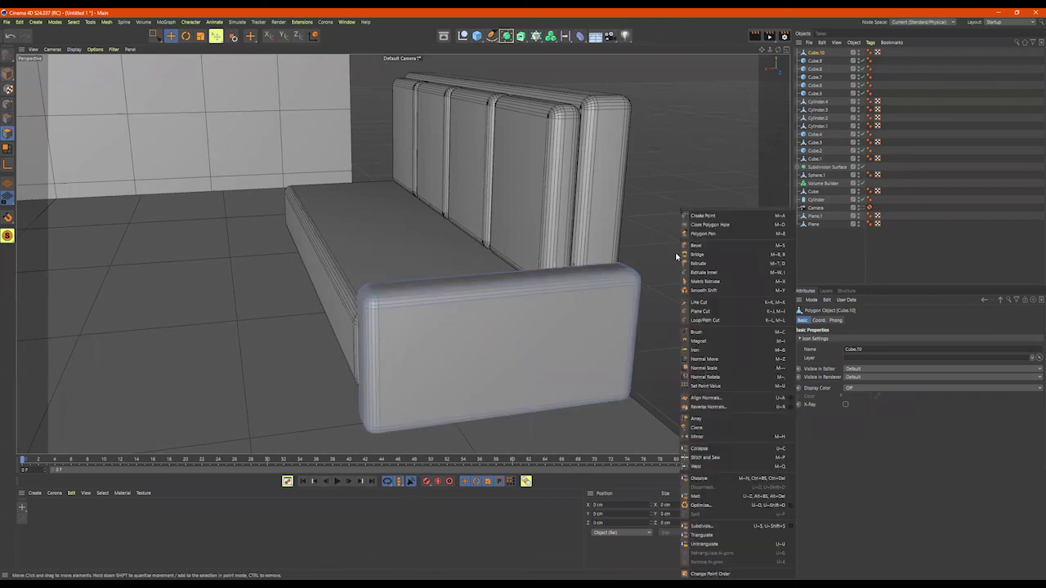
{"action": "left_click", "coordinate": [705, 321]}
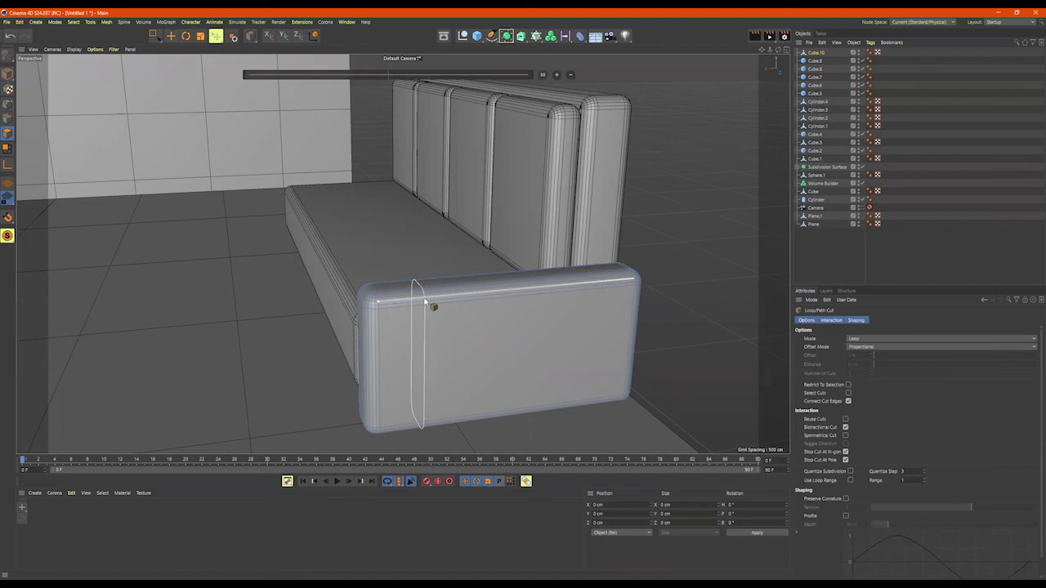
{"action": "left_click", "coordinate": [428, 302]}
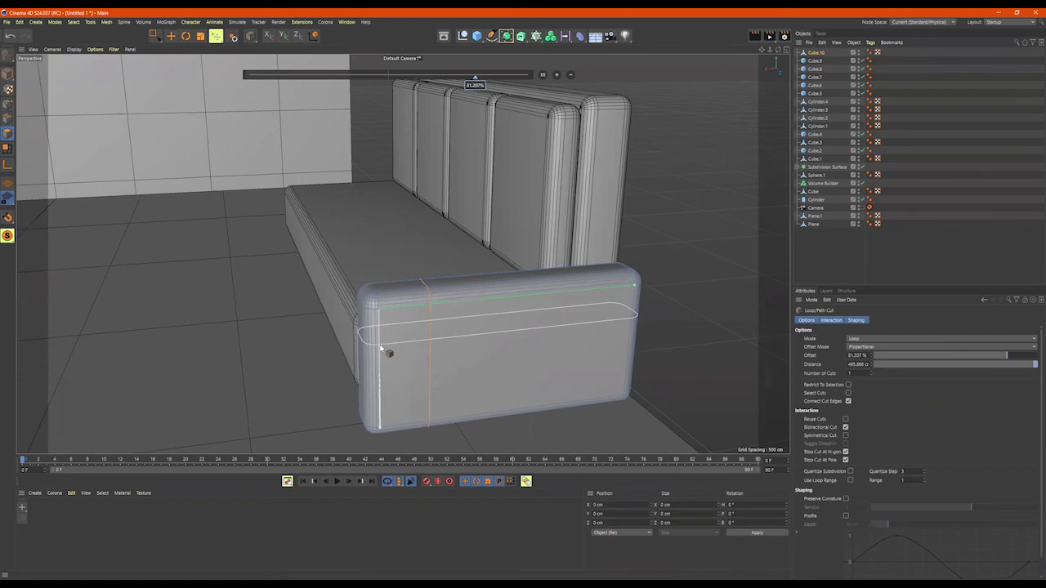
{"action": "left_click", "coordinate": [380, 348]}
{"action": "left_click_drag", "start_coordinate": [523, 356], "coordinate": [505, 351], "text": "alt"}
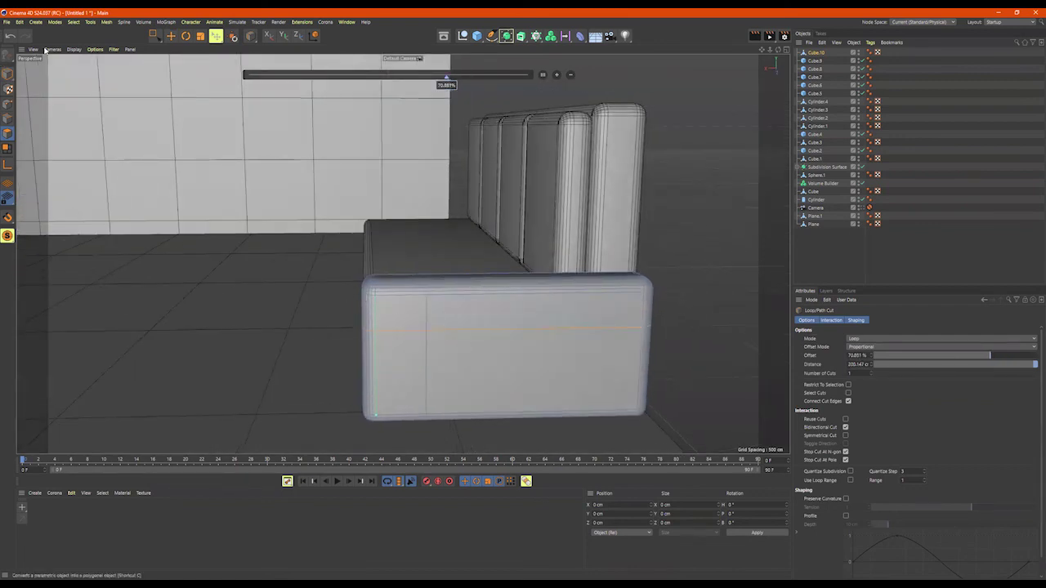
- Select the armrest's top front corner points, lower them and push them inward to X about 291 cm
{"action": "left_click", "coordinate": [156, 37]}
{"action": "left_click_drag", "start_coordinate": [365, 226], "coordinate": [356, 199], "text": "alt"}
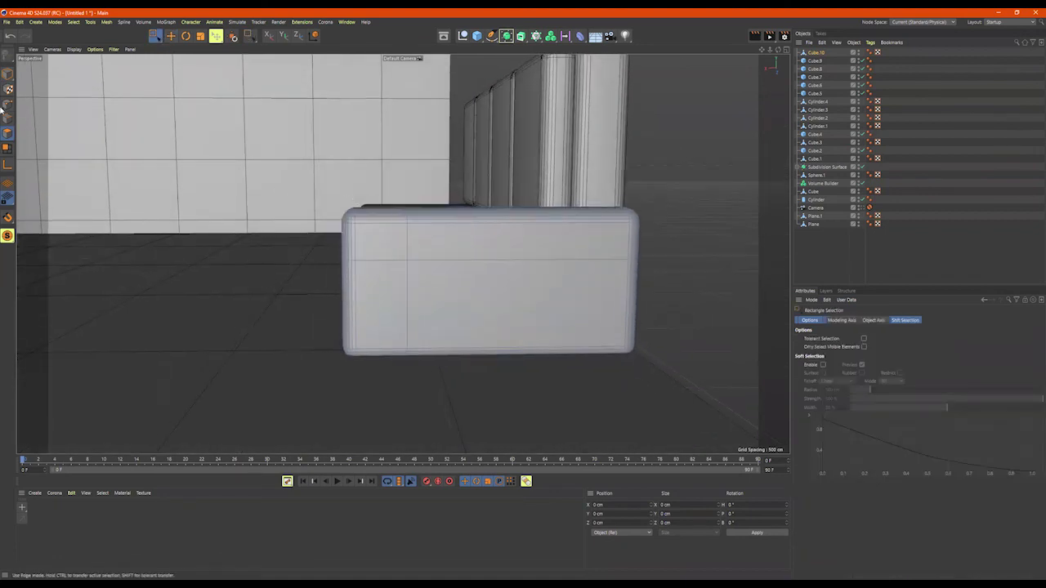
{"action": "left_click", "coordinate": [9, 105]}
{"action": "left_click_drag", "start_coordinate": [294, 158], "coordinate": [387, 248]}
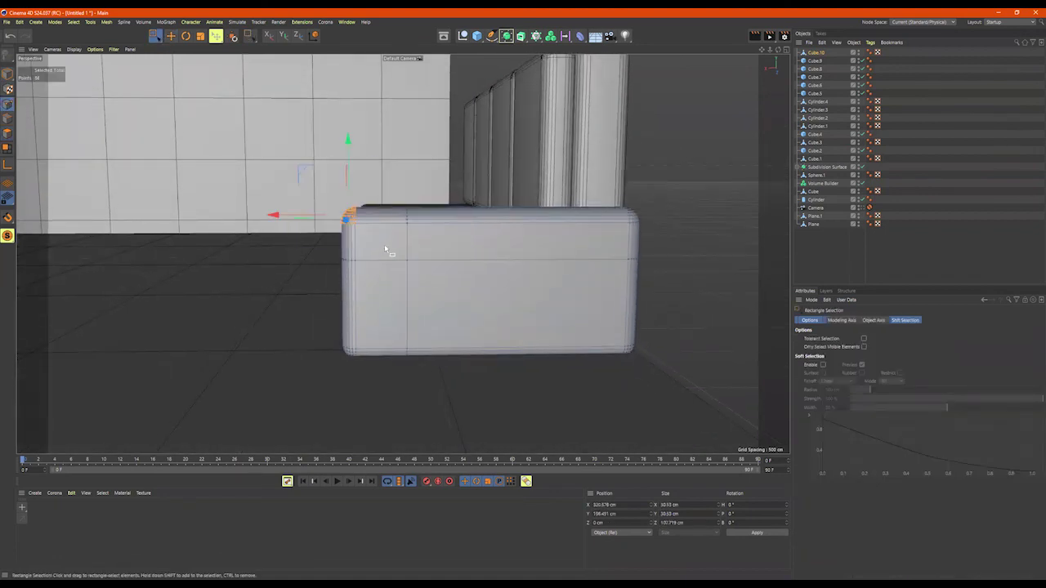
{"action": "left_click_drag", "start_coordinate": [271, 213], "coordinate": [283, 219]}
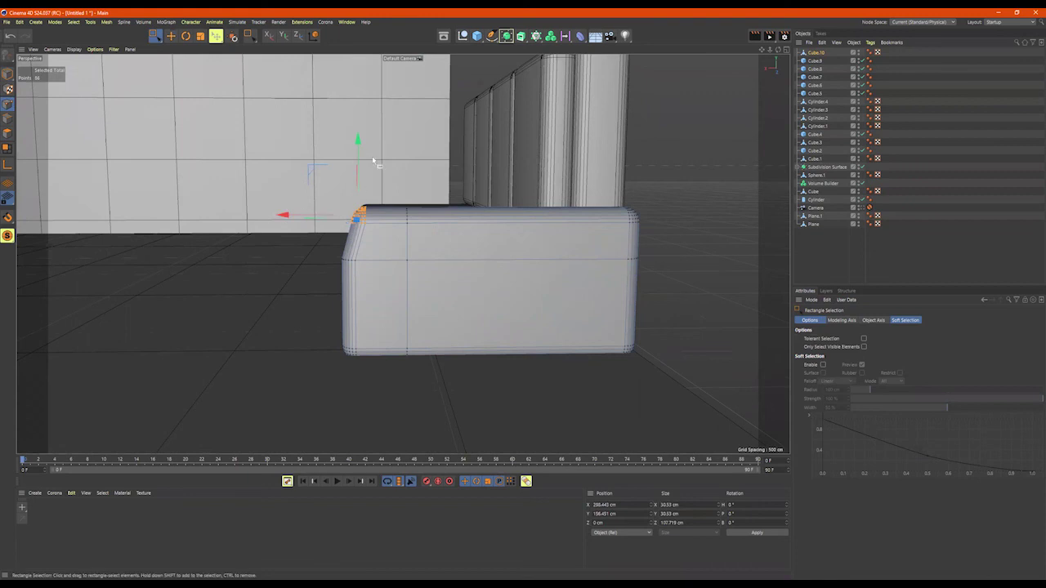
{"action": "left_click_drag", "start_coordinate": [359, 142], "coordinate": [363, 154]}
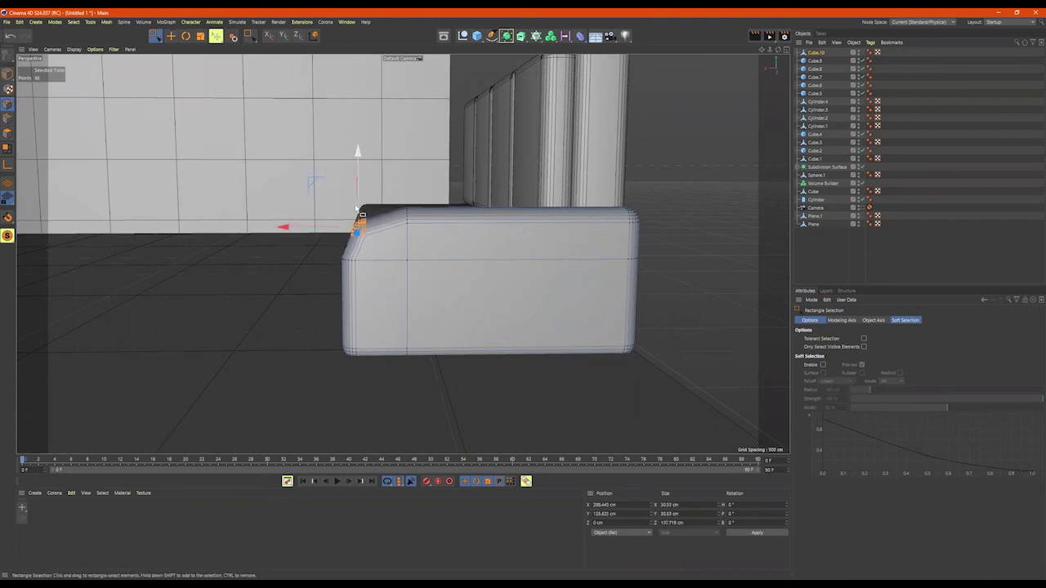
{"action": "left_click_drag", "start_coordinate": [297, 230], "coordinate": [301, 231]}
- Try to rotate the armrest's top front corner points and undo the rotation
{"action": "key", "text": "r"}
{"action": "left_click_drag", "start_coordinate": [387, 192], "coordinate": [396, 199]}
{"action": "right_click_drag", "start_coordinate": [356, 213], "coordinate": [414, 205], "text": "alt"}
{"action": "left_click_drag", "start_coordinate": [410, 223], "coordinate": [442, 215], "text": "alt"}
{"action": "key", "text": "ctrl+z"}
{"action": "left_click_drag", "start_coordinate": [568, 267], "coordinate": [549, 259], "text": "alt"}
{"action": "middle_click_drag", "start_coordinate": [552, 249], "coordinate": [511, 189], "text": "alt"}
{"action": "left_click_drag", "start_coordinate": [512, 189], "coordinate": [517, 205], "text": "alt"}
{"action": "left_click_drag", "start_coordinate": [395, 289], "coordinate": [434, 305]}
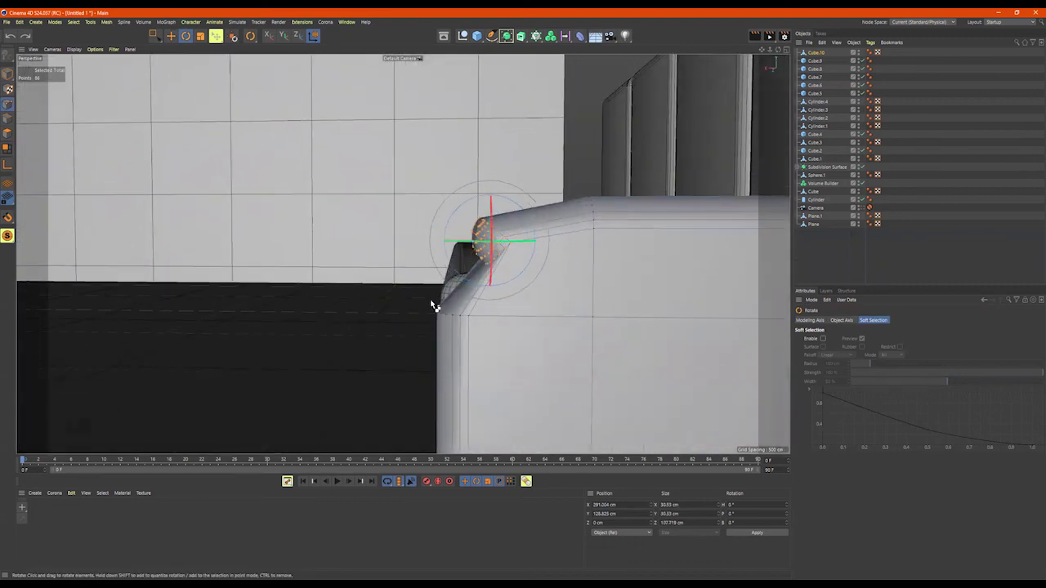
{"action": "key", "text": "ctrl+z"}
- Select the armrest's front points on the horizontal cut and move them to X about 333 cm, Y about 14 cm
{"action": "left_click", "coordinate": [153, 36]}
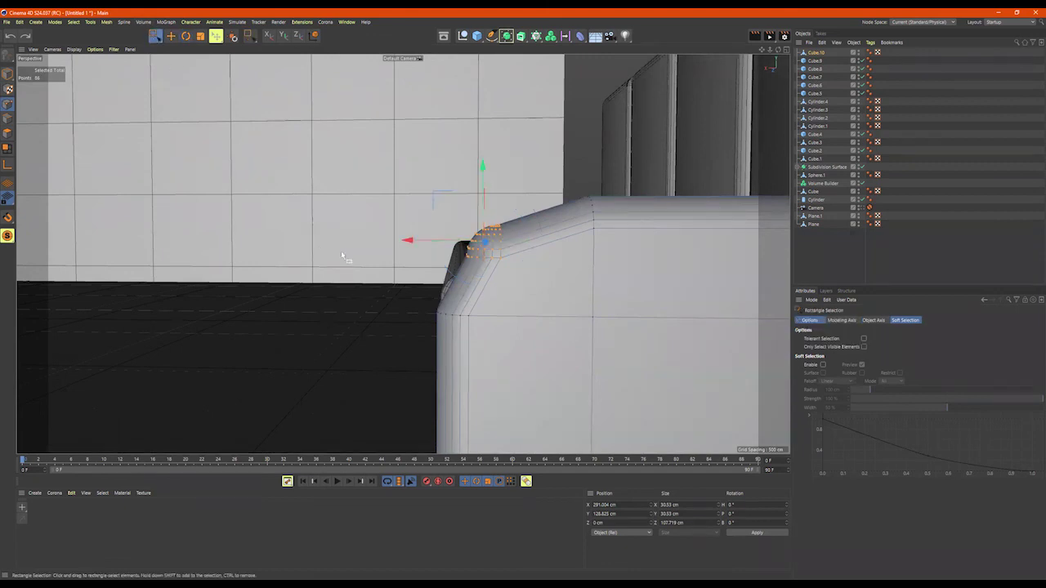
{"action": "left_click_drag", "start_coordinate": [329, 261], "coordinate": [457, 341]}
{"action": "middle_click_drag", "start_coordinate": [454, 392], "coordinate": [414, 262], "text": "alt"}
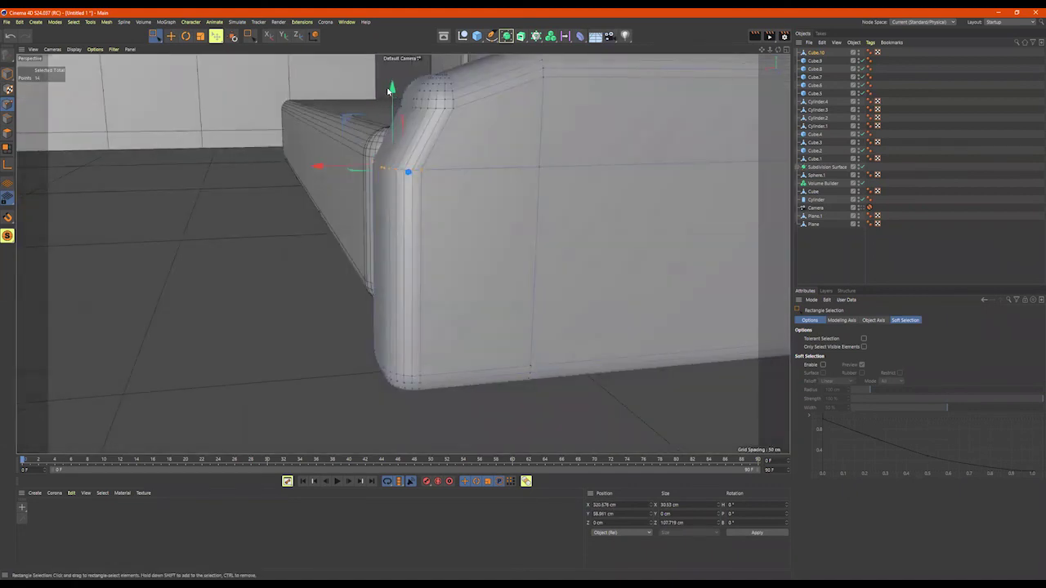
{"action": "left_click_drag", "start_coordinate": [392, 98], "coordinate": [393, 134]}
{"action": "left_click_drag", "start_coordinate": [362, 210], "coordinate": [331, 218]}
{"action": "left_click_drag", "start_coordinate": [390, 198], "coordinate": [299, 107], "text": "alt"}
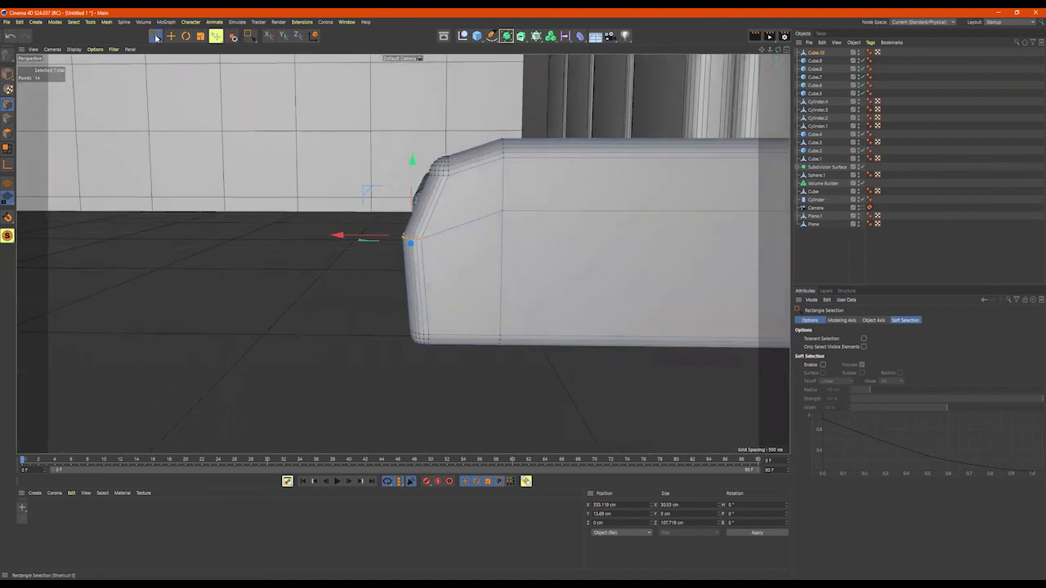
- Move all front points of the armrest outward, and lower its upper front points with X pulled back to about 342 cm
{"action": "left_click_drag", "start_coordinate": [331, 114], "coordinate": [489, 411]}
{"action": "left_click_drag", "start_coordinate": [377, 249], "coordinate": [380, 196]}
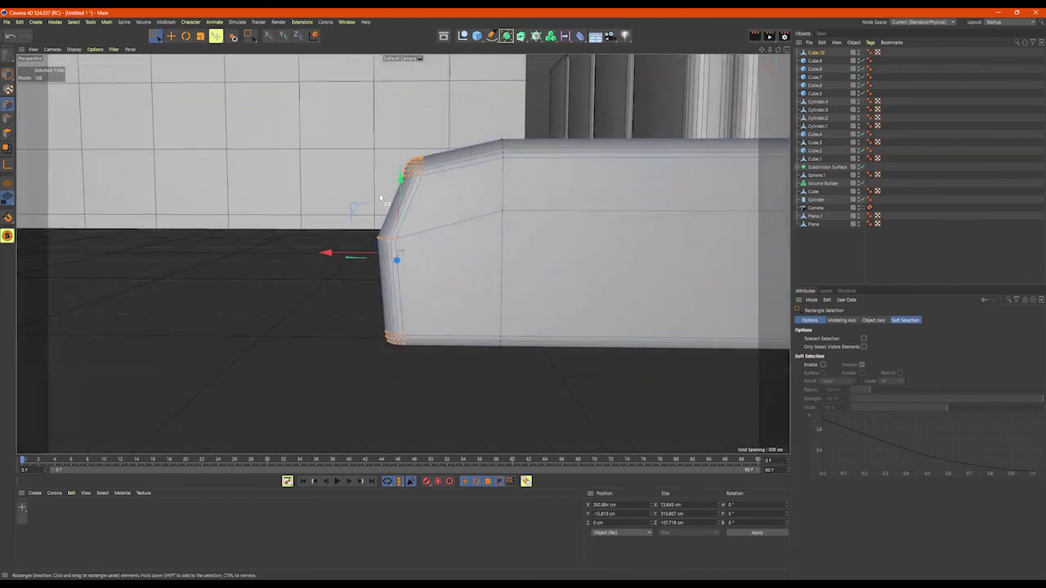
{"action": "left_click_drag", "start_coordinate": [279, 98], "coordinate": [455, 279]}
{"action": "left_click_drag", "start_coordinate": [400, 129], "coordinate": [400, 136]}
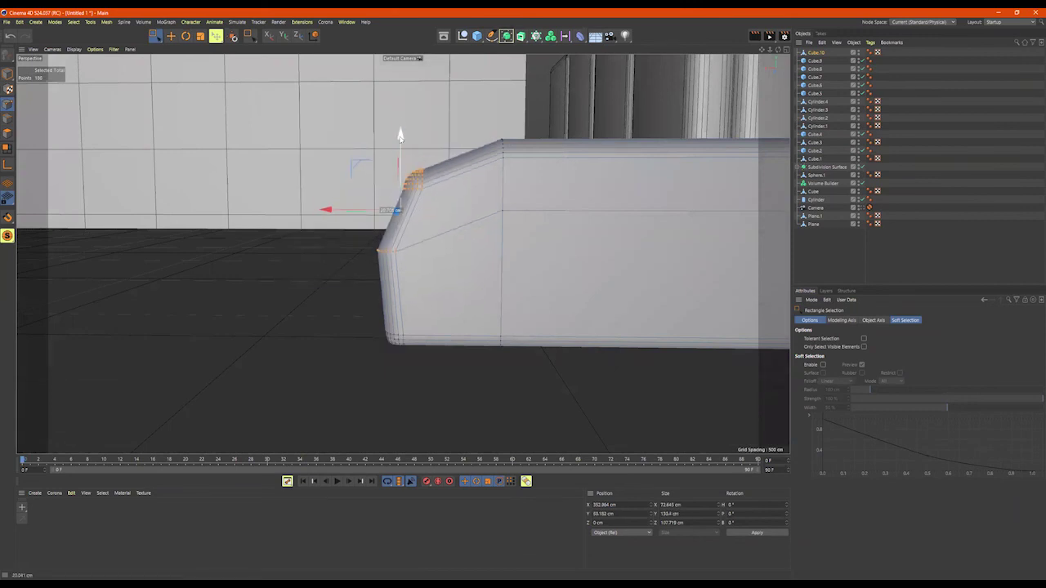
{"action": "left_click_drag", "start_coordinate": [341, 215], "coordinate": [346, 217]}
- Narrow the armrest to about 88 cm thick and set it against the seat's end at Z about -3318 cm
{"action": "left_click_drag", "start_coordinate": [399, 194], "coordinate": [585, 214], "text": "alt"}
{"action": "middle_click_drag", "start_coordinate": [585, 214], "coordinate": [512, 184], "text": "alt"}
{"action": "mouse_move", "coordinate": [512, 184]}
{"action": "left_mouse_down", "text": "alt"}
{"action": "mouse_move", "coordinate": [401, 252]}
{"action": "mouse_move", "coordinate": [519, 192]}
{"action": "left_mouse_up", "text": "alt"}
{"action": "right_click_drag", "start_coordinate": [519, 189], "coordinate": [637, 190], "text": "alt"}
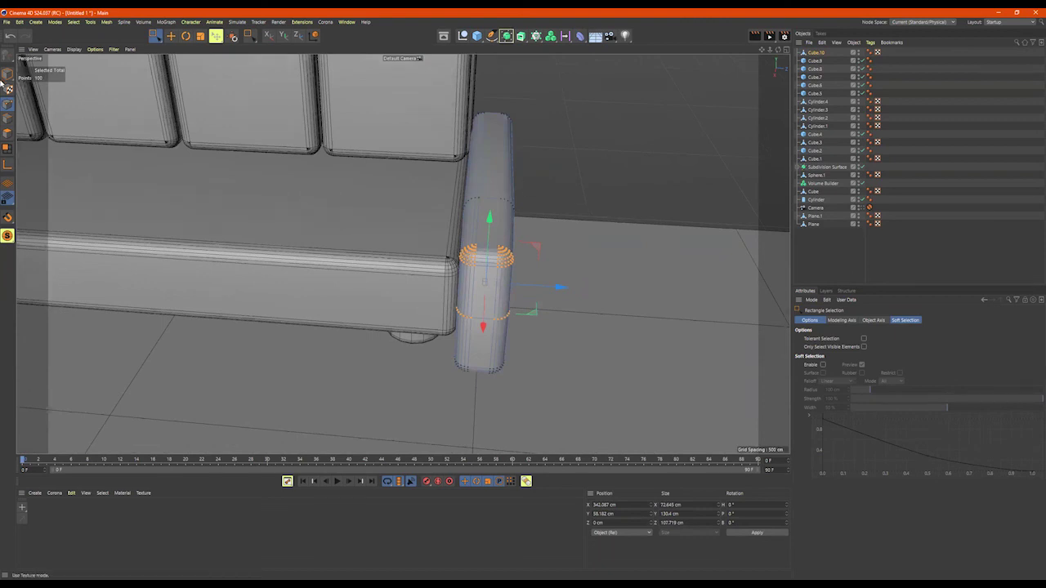
{"action": "key", "text": "t"}
{"action": "mouse_move", "coordinate": [563, 227]}
{"action": "left_mouse_down"}
{"action": "mouse_move", "coordinate": [529, 231]}
{"action": "mouse_move", "coordinate": [555, 210]}
{"action": "left_mouse_up"}
{"action": "key", "text": "e"}
{"action": "right_click_drag", "start_coordinate": [553, 210], "coordinate": [520, 220], "text": "alt"}
{"action": "middle_click_drag", "start_coordinate": [556, 214], "coordinate": [617, 231], "text": "alt"}
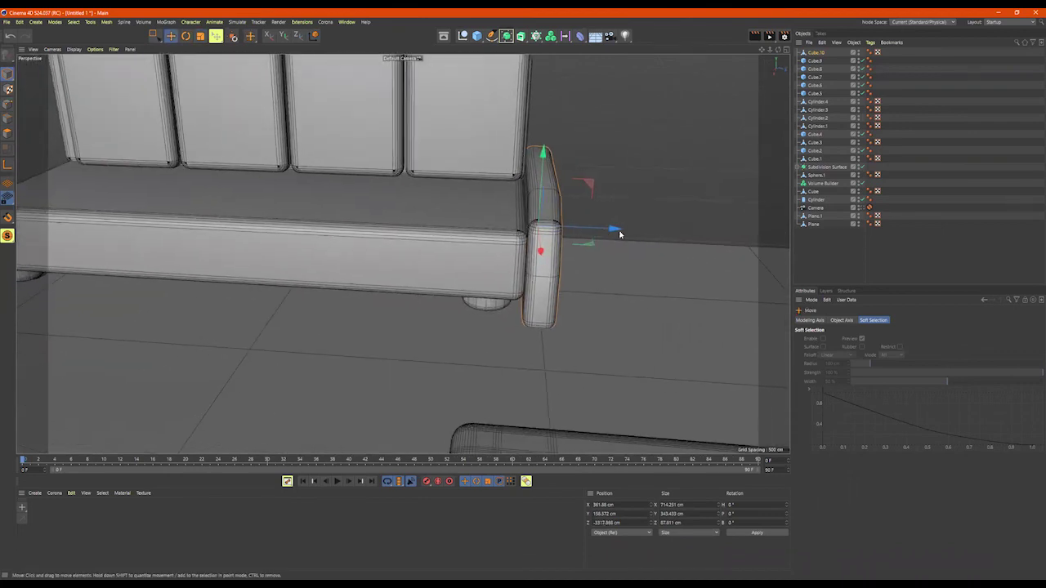
- Duplicate the armrest along Z to the opposite end of the seat, at Z about -5031 cm
{"action": "left_click_drag", "start_coordinate": [619, 232], "coordinate": [287, 225], "text": "ctrl"}
{"action": "middle_click_drag", "start_coordinate": [287, 226], "coordinate": [616, 253], "text": "alt"}
{"action": "left_click_drag", "start_coordinate": [561, 249], "coordinate": [356, 236]}
{"action": "left_click_drag", "start_coordinate": [446, 237], "coordinate": [432, 236], "text": "alt"}
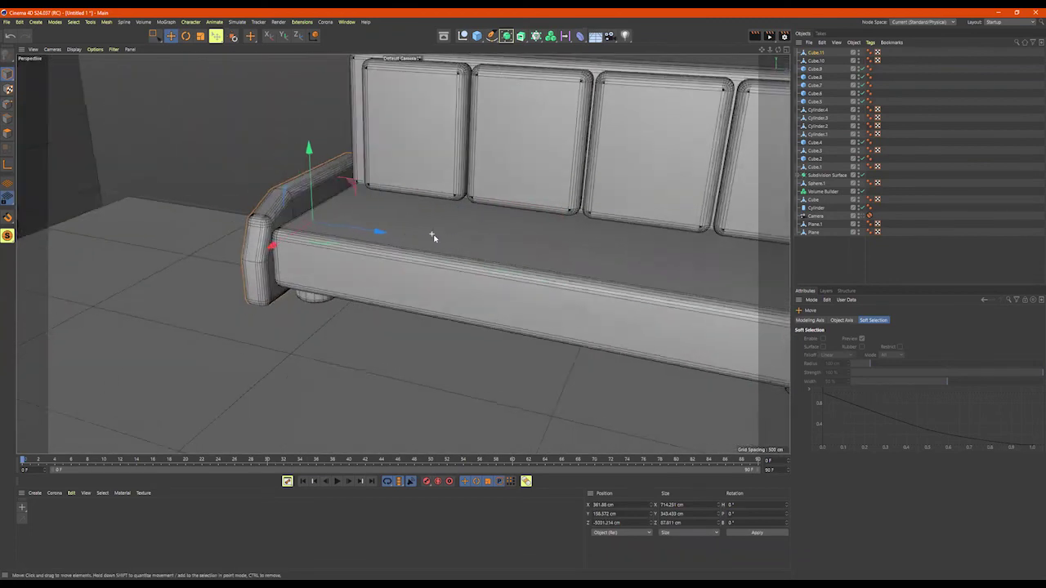
- Examine the complete sofa with both armrests and its placement in the room
{"action": "scroll", "coordinate": [432, 238], "scroll_direction": "down", "scroll_amount": 4}
{"action": "middle_click_drag", "start_coordinate": [433, 238], "coordinate": [360, 214], "text": "alt"}
{"action": "left_click_drag", "start_coordinate": [360, 215], "coordinate": [401, 222], "text": "alt"}
{"action": "right_click_drag", "start_coordinate": [549, 224], "coordinate": [467, 234], "text": "alt"}
{"action": "left_click_drag", "start_coordinate": [467, 234], "coordinate": [490, 224], "text": "alt"}
{"action": "left_click", "coordinate": [581, 231]}
{"action": "right_click_drag", "start_coordinate": [584, 237], "coordinate": [433, 238], "text": "alt"}
{"action": "left_click_drag", "start_coordinate": [475, 237], "coordinate": [531, 230], "text": "alt"}
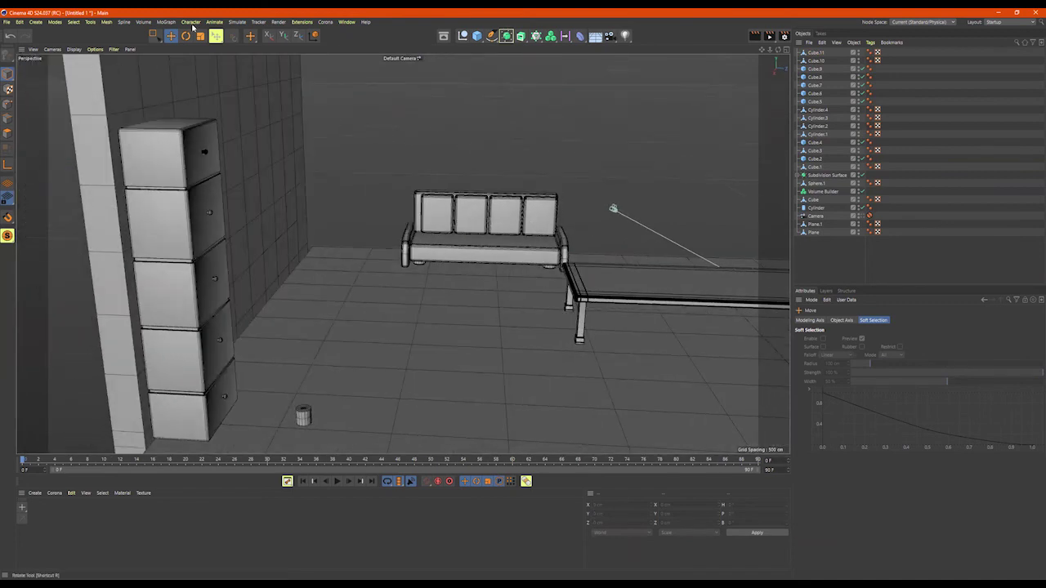
- Select the sofa's parts in the viewport with rectangle selections, leaving out the rest of the room
{"action": "left_click", "coordinate": [161, 36]}
{"action": "left_click_drag", "start_coordinate": [335, 143], "coordinate": [582, 237]}
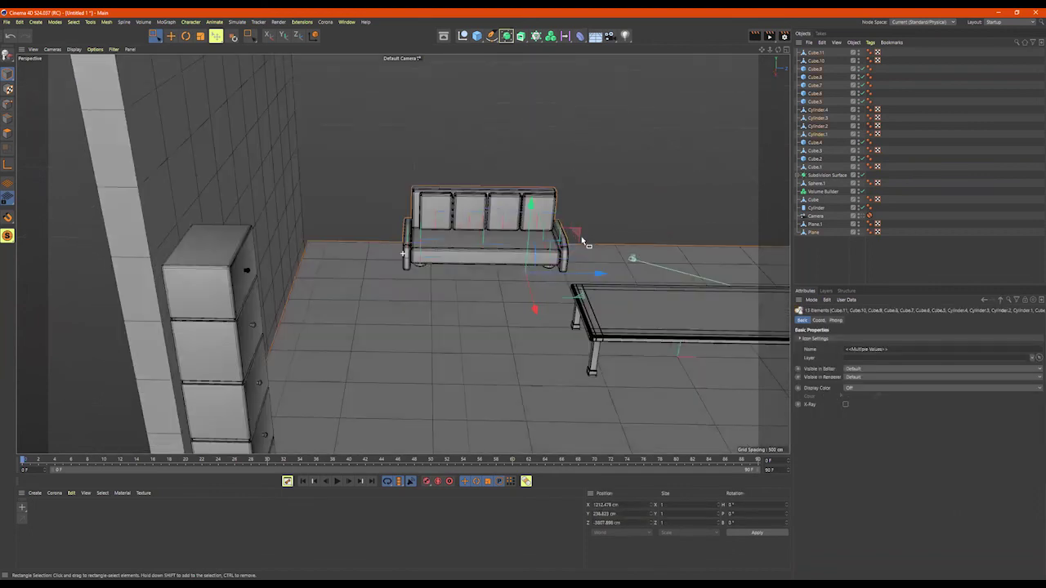
{"action": "right_click_drag", "start_coordinate": [685, 221], "coordinate": [593, 211], "text": "alt"}
{"action": "left_click_drag", "start_coordinate": [573, 136], "coordinate": [398, 282]}
{"action": "left_click_drag", "start_coordinate": [398, 282], "coordinate": [661, 252], "text": "alt"}
{"action": "left_click_drag", "start_coordinate": [707, 187], "coordinate": [618, 391]}
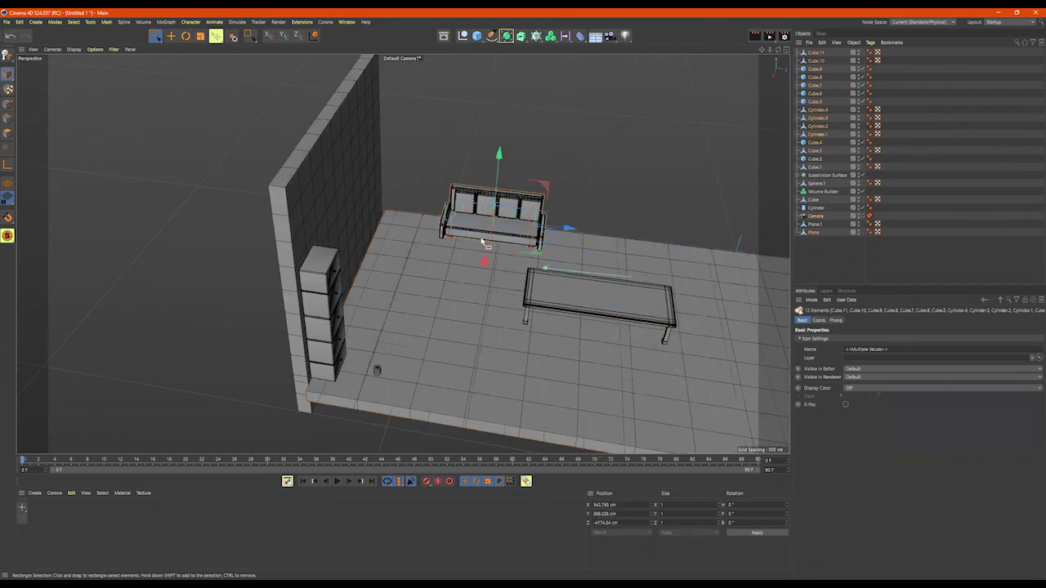
- Check the selected sofa parts in wireframe display, and return to shaded display with lines
{"action": "key", "text": "n"}
{"action": "key", "text": "g"}
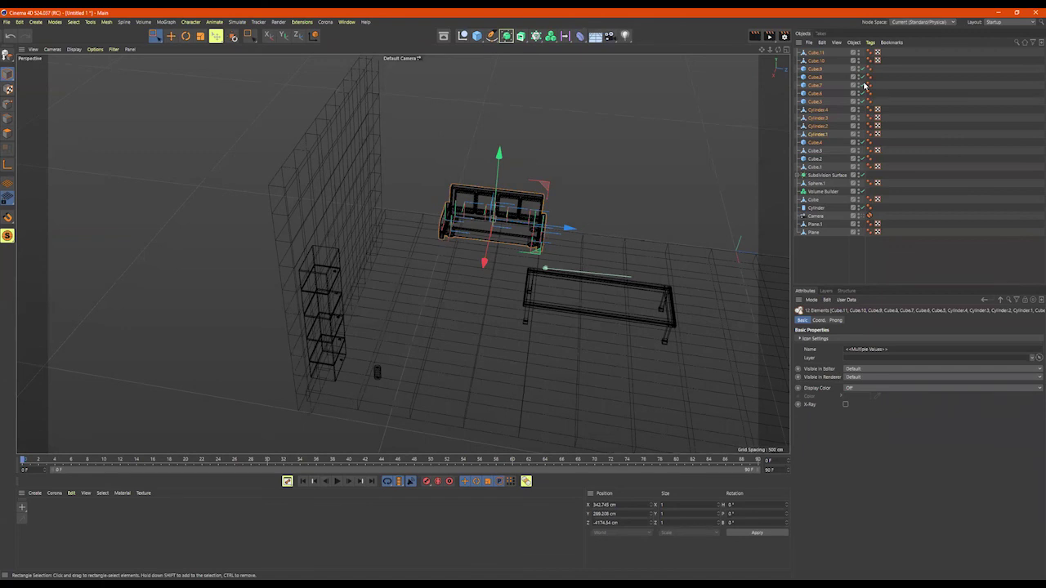
{"action": "key", "text": "n"}
{"action": "key", "text": "b"}
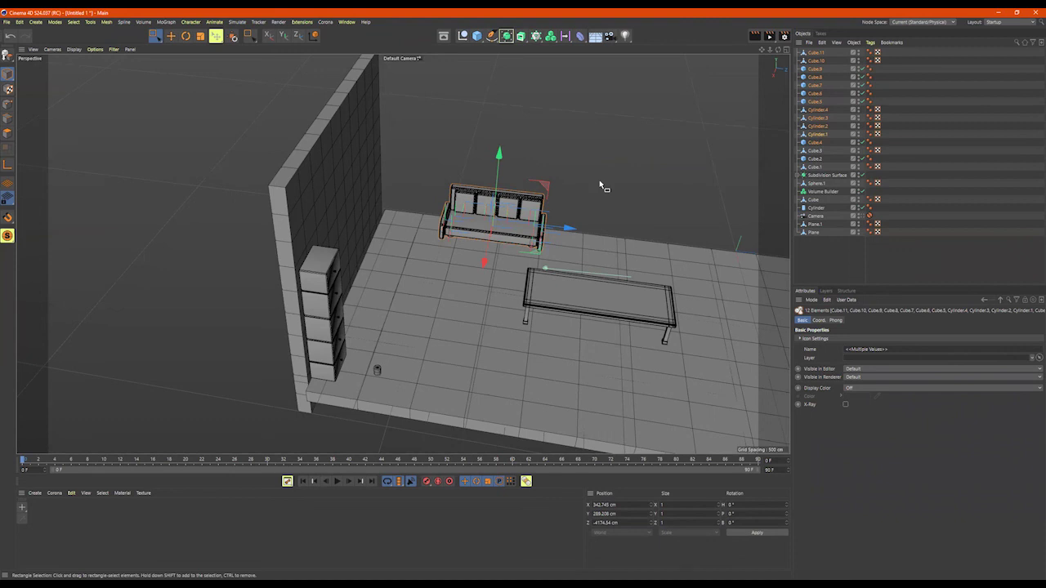
{"action": "left_click_drag", "start_coordinate": [601, 187], "coordinate": [600, 181], "text": "alt"}
- Group the sofa parts from Cube.11 through Cube.4 and name the group sofa_grp
{"action": "left_click", "coordinate": [818, 52]}
{"action": "left_click", "coordinate": [818, 137], "text": "shift"}
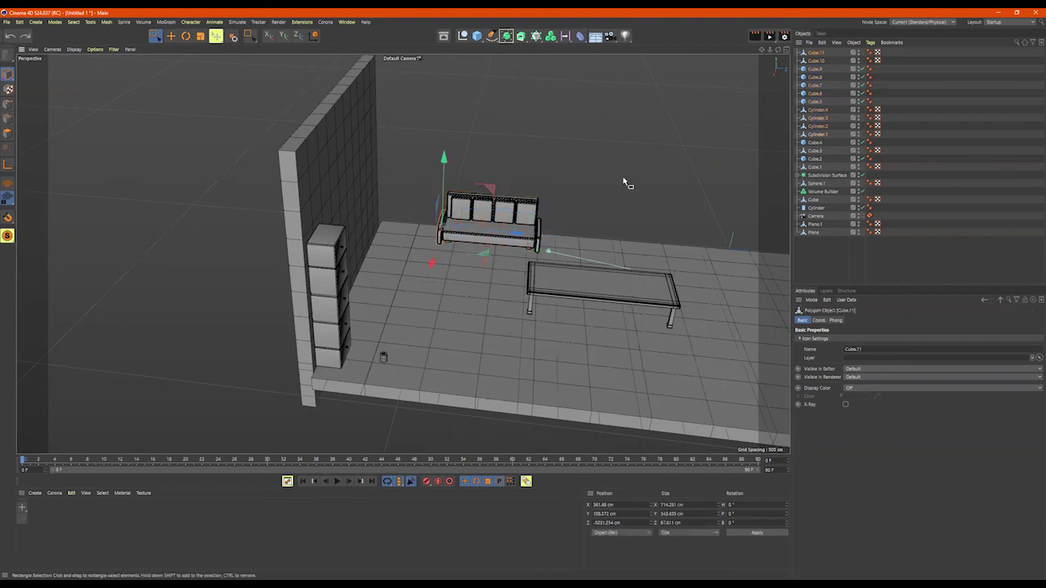
{"action": "left_click", "coordinate": [818, 152], "text": "ctrl"}
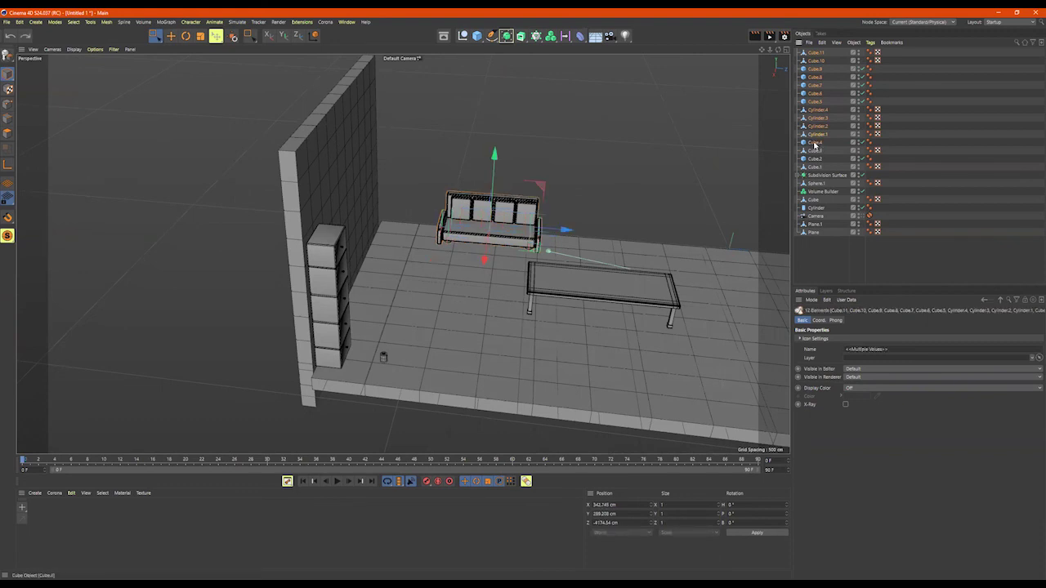
{"action": "left_click", "coordinate": [814, 143]}
{"action": "left_click", "coordinate": [814, 54], "text": "shift"}
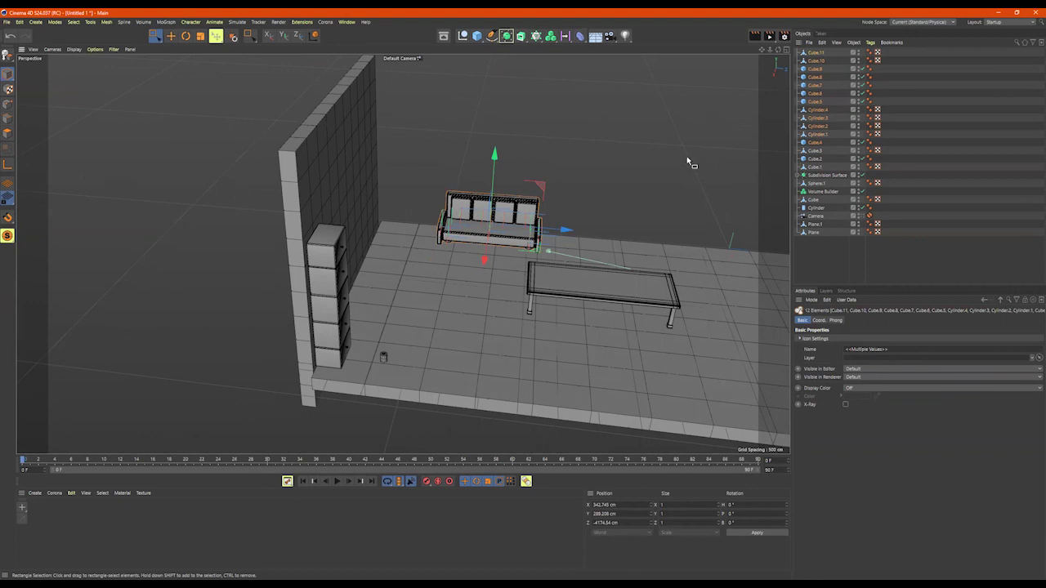
{"action": "key", "text": "alt+g"}
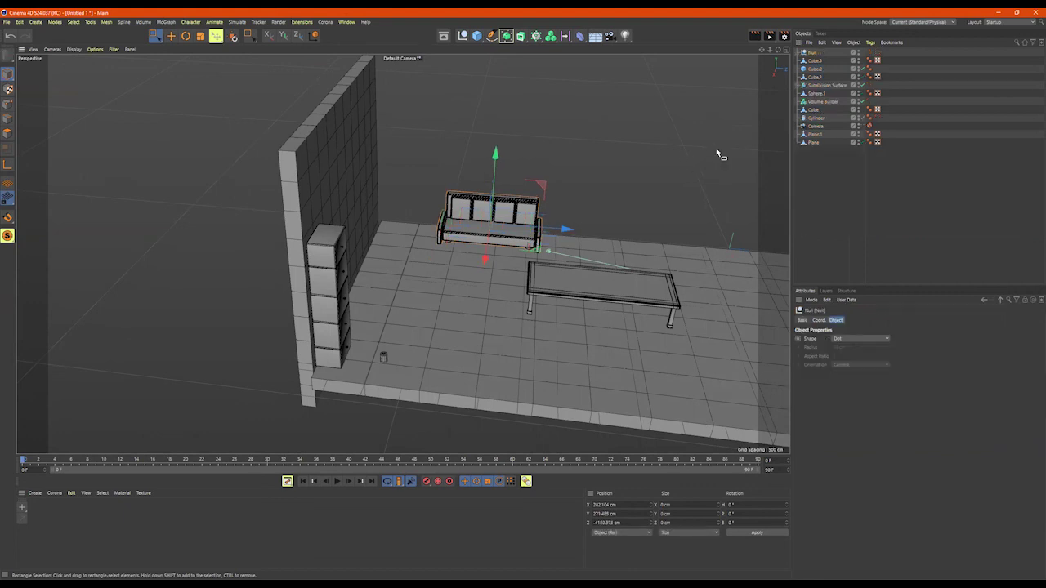
{"action": "double_click", "coordinate": [814, 52]}
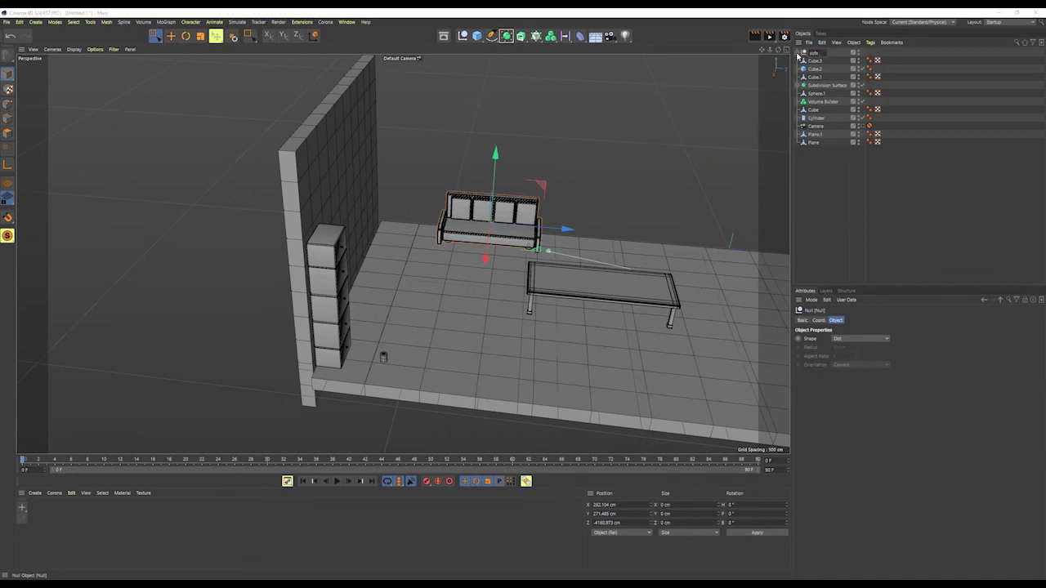
{"action": "key", "text": "Return"}
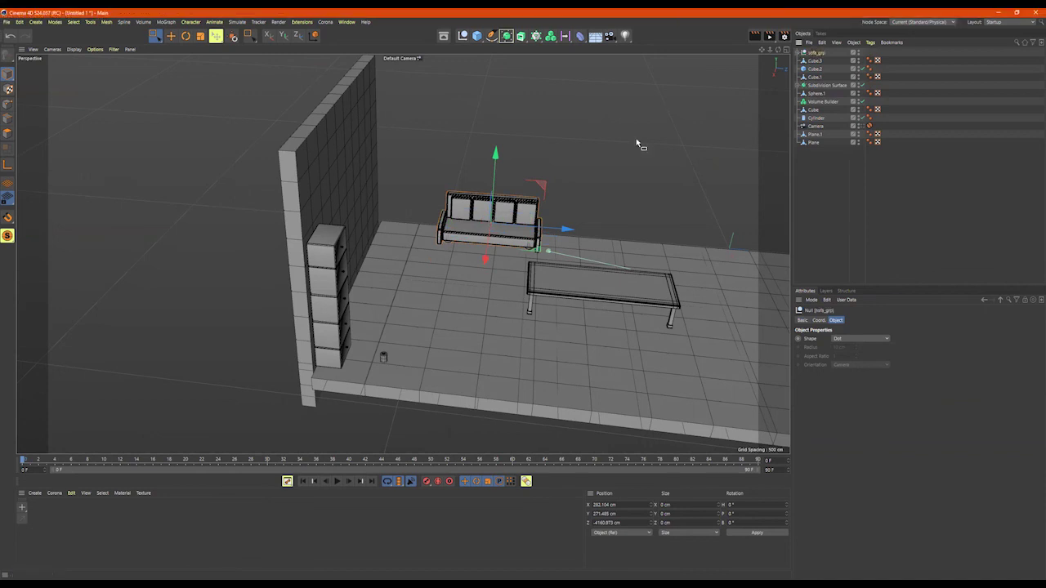
- Try to scale the sofa group and undo the scaling
{"action": "left_click_drag", "start_coordinate": [572, 220], "coordinate": [526, 228], "text": "alt"}
{"action": "key", "text": "r"}
{"action": "key", "text": "t"}
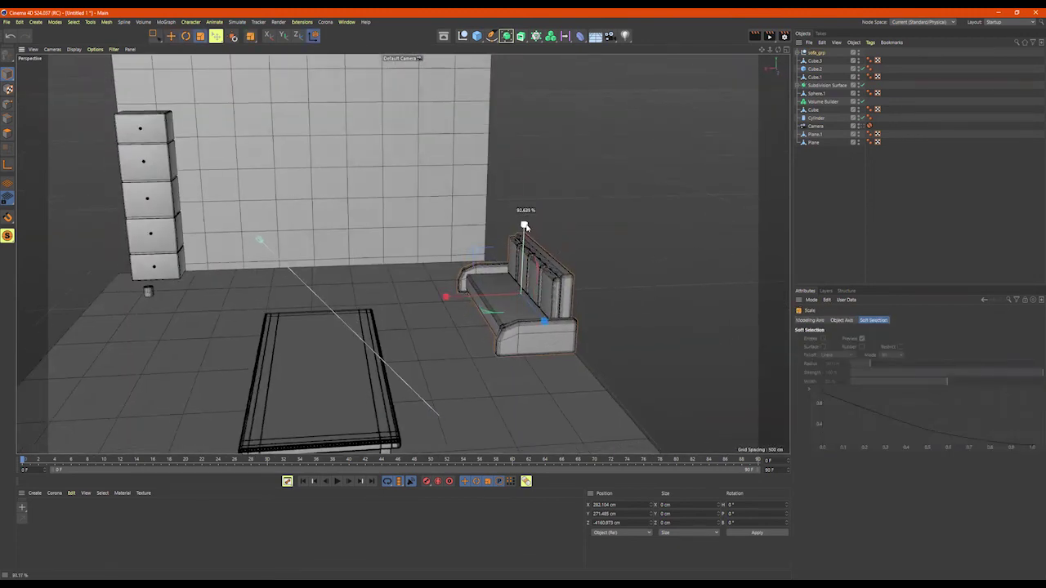
{"action": "key", "text": "ctrl+z"}
{"action": "left_click", "coordinate": [817, 52]}
{"action": "left_click_drag", "start_coordinate": [525, 223], "coordinate": [572, 299]}
{"action": "key", "text": "ctrl+z"}
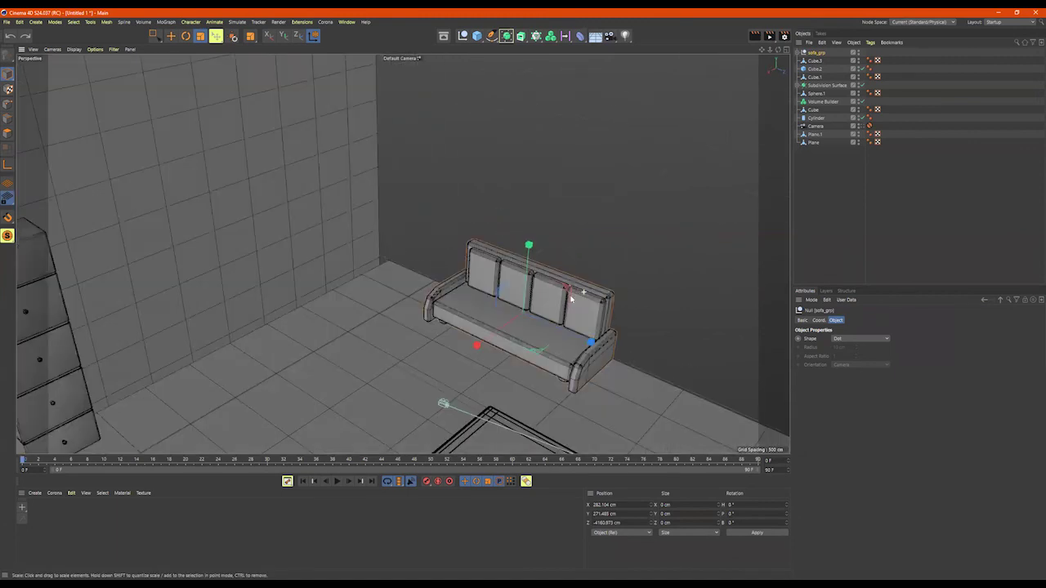
- Rescale the sofa group uniformly and reposition it to Y about 342 cm, Z about -4500 cm
{"action": "key", "text": "e"}
{"action": "left_click_drag", "start_coordinate": [591, 343], "coordinate": [562, 324]}
{"action": "key", "text": "t"}
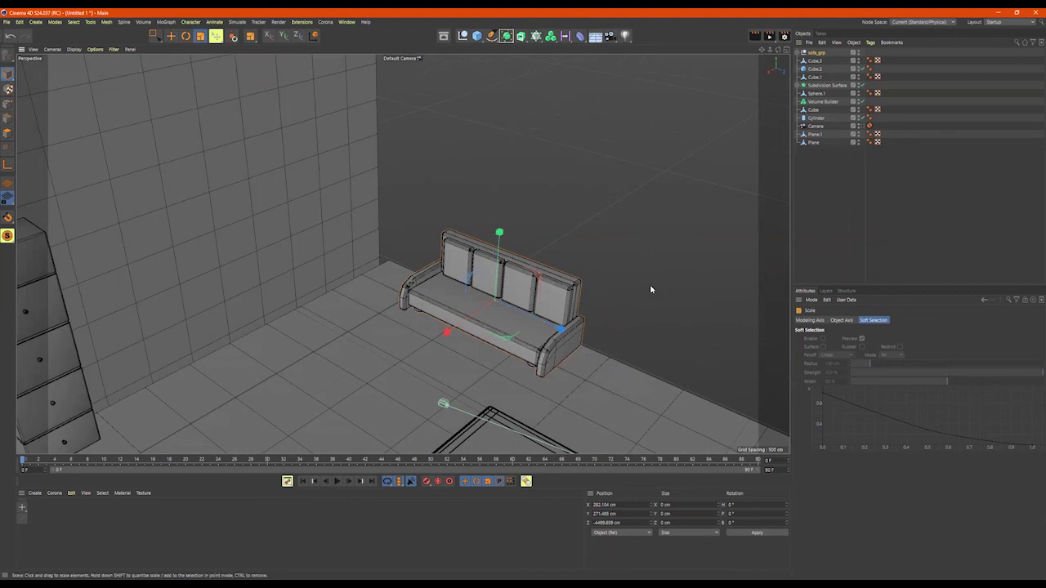
{"action": "mouse_move", "coordinate": [650, 278]}
{"action": "left_mouse_down"}
{"action": "mouse_move", "coordinate": [590, 282]}
{"action": "mouse_move", "coordinate": [670, 282]}
{"action": "mouse_move", "coordinate": [643, 291]}
{"action": "left_mouse_up"}
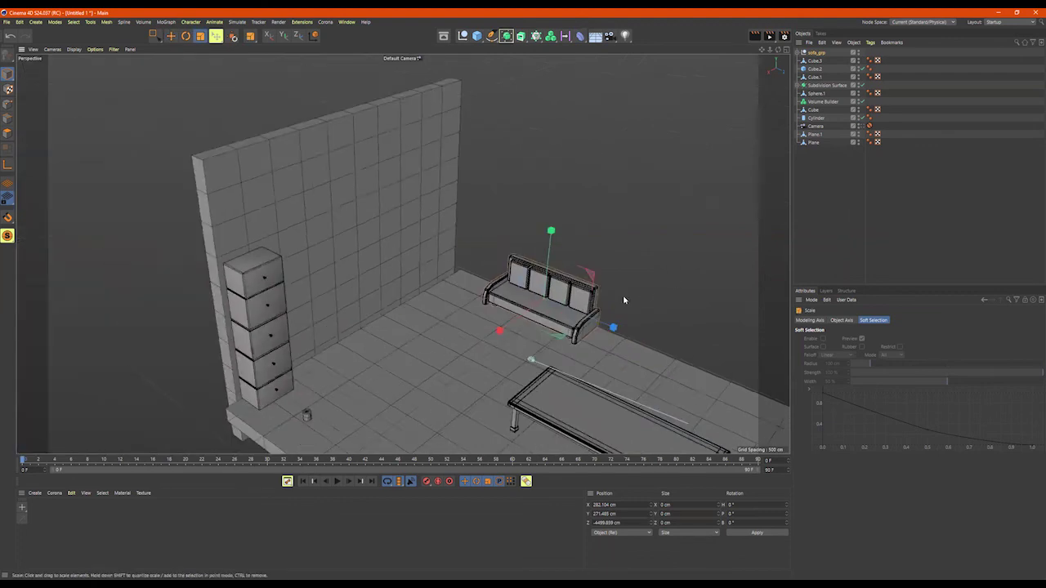
{"action": "left_click_drag", "start_coordinate": [623, 297], "coordinate": [551, 262], "text": "alt"}
{"action": "key", "text": "e"}
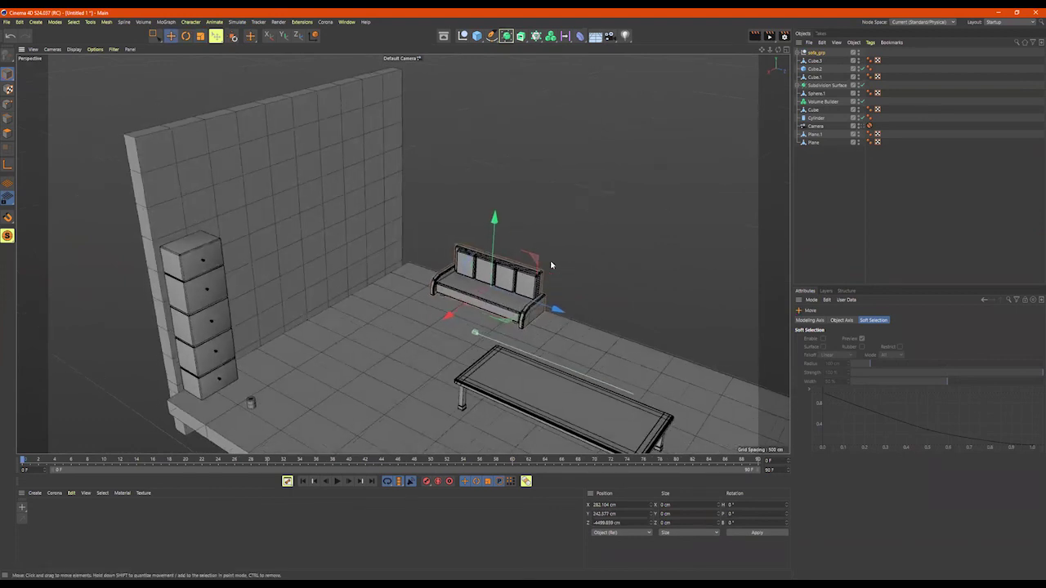
- Duplicate the tiled wall beyond the sofa at Z about -6454 cm and start rotating the copy
{"action": "left_click", "coordinate": [308, 203]}
{"action": "left_click_drag", "start_coordinate": [308, 203], "coordinate": [485, 164], "text": "alt"}
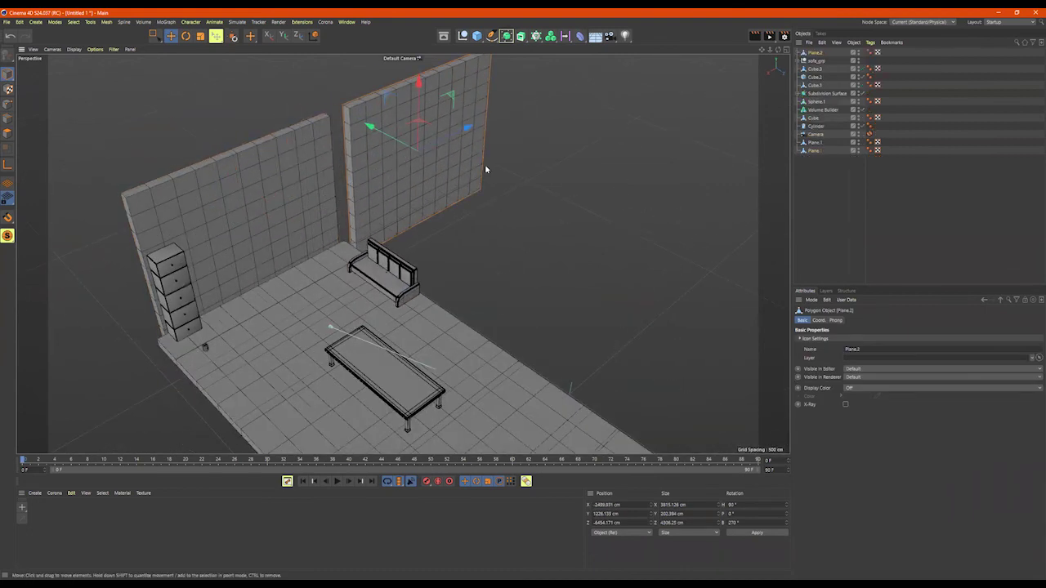
{"action": "key", "text": "r"}
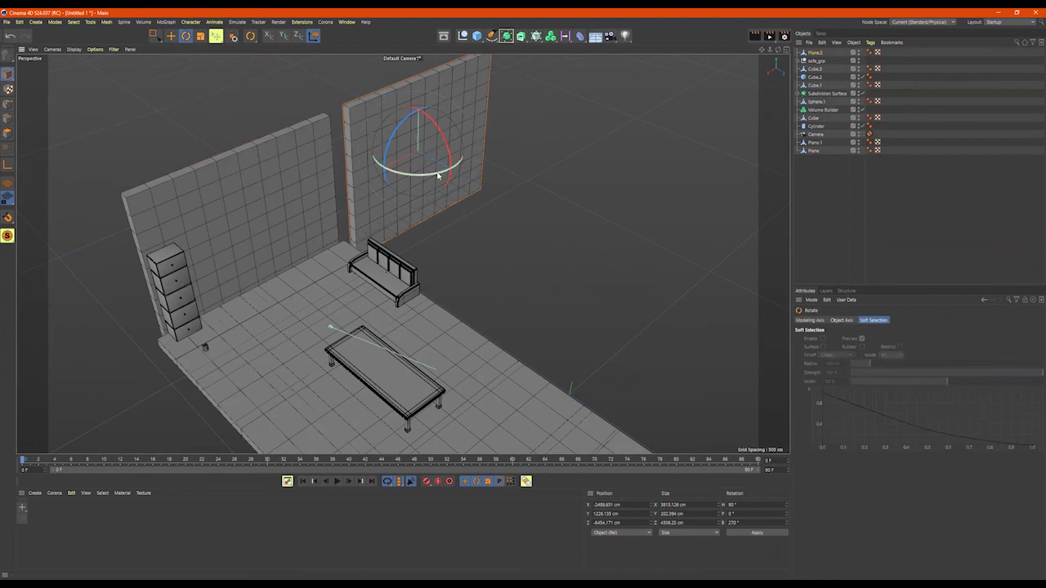